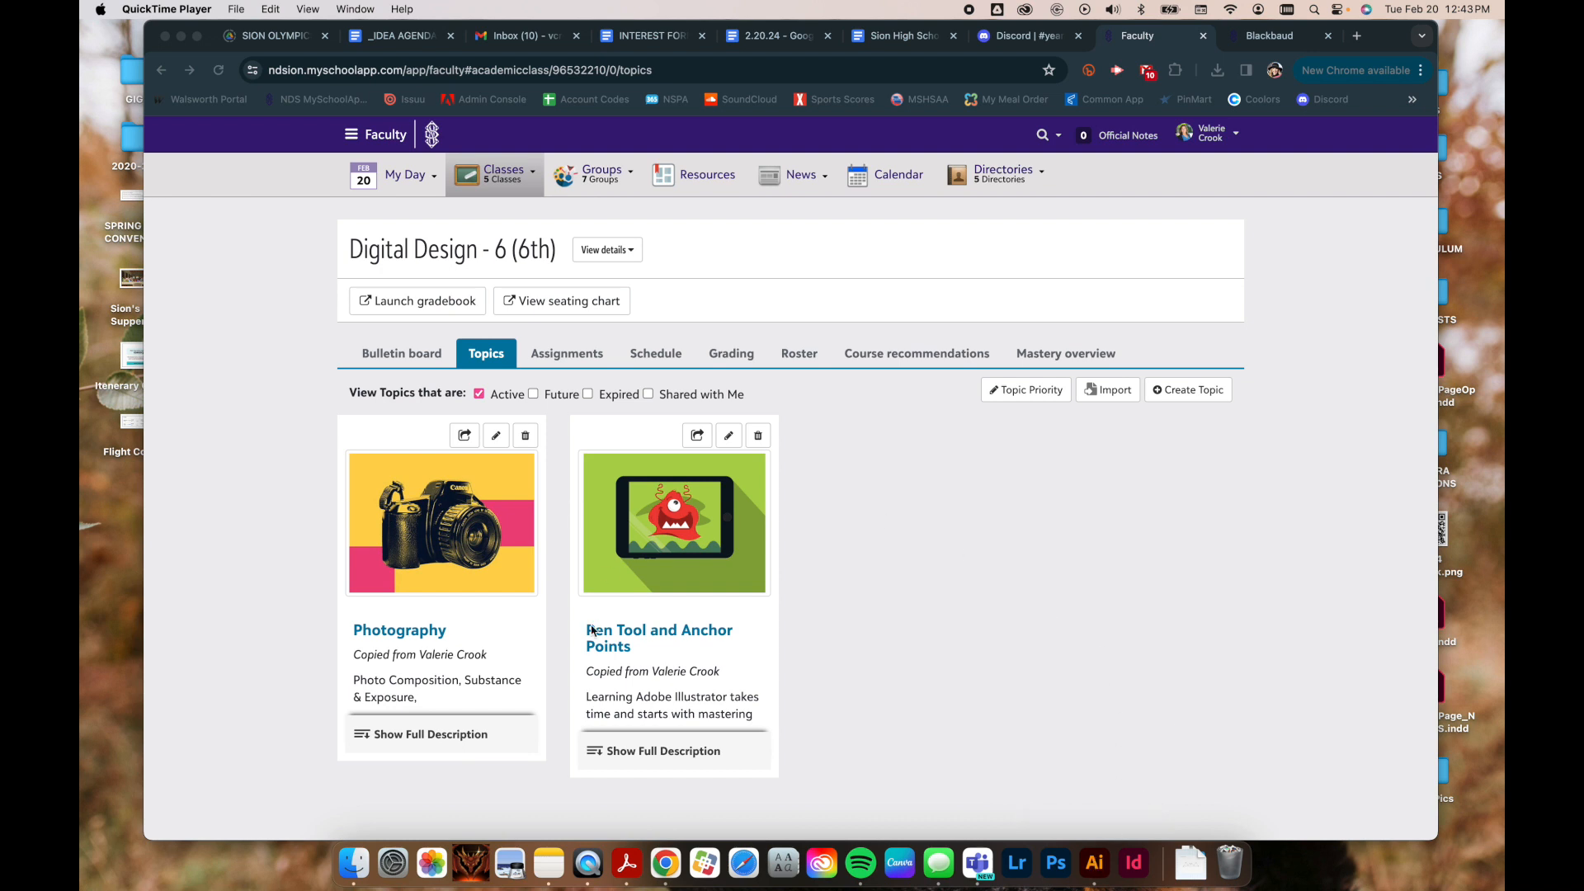
Step: Open the Pen Tool and Anchor Points topic, download the Pen Monsters Project file and check it among the recent downloads
left_click(415, 356)
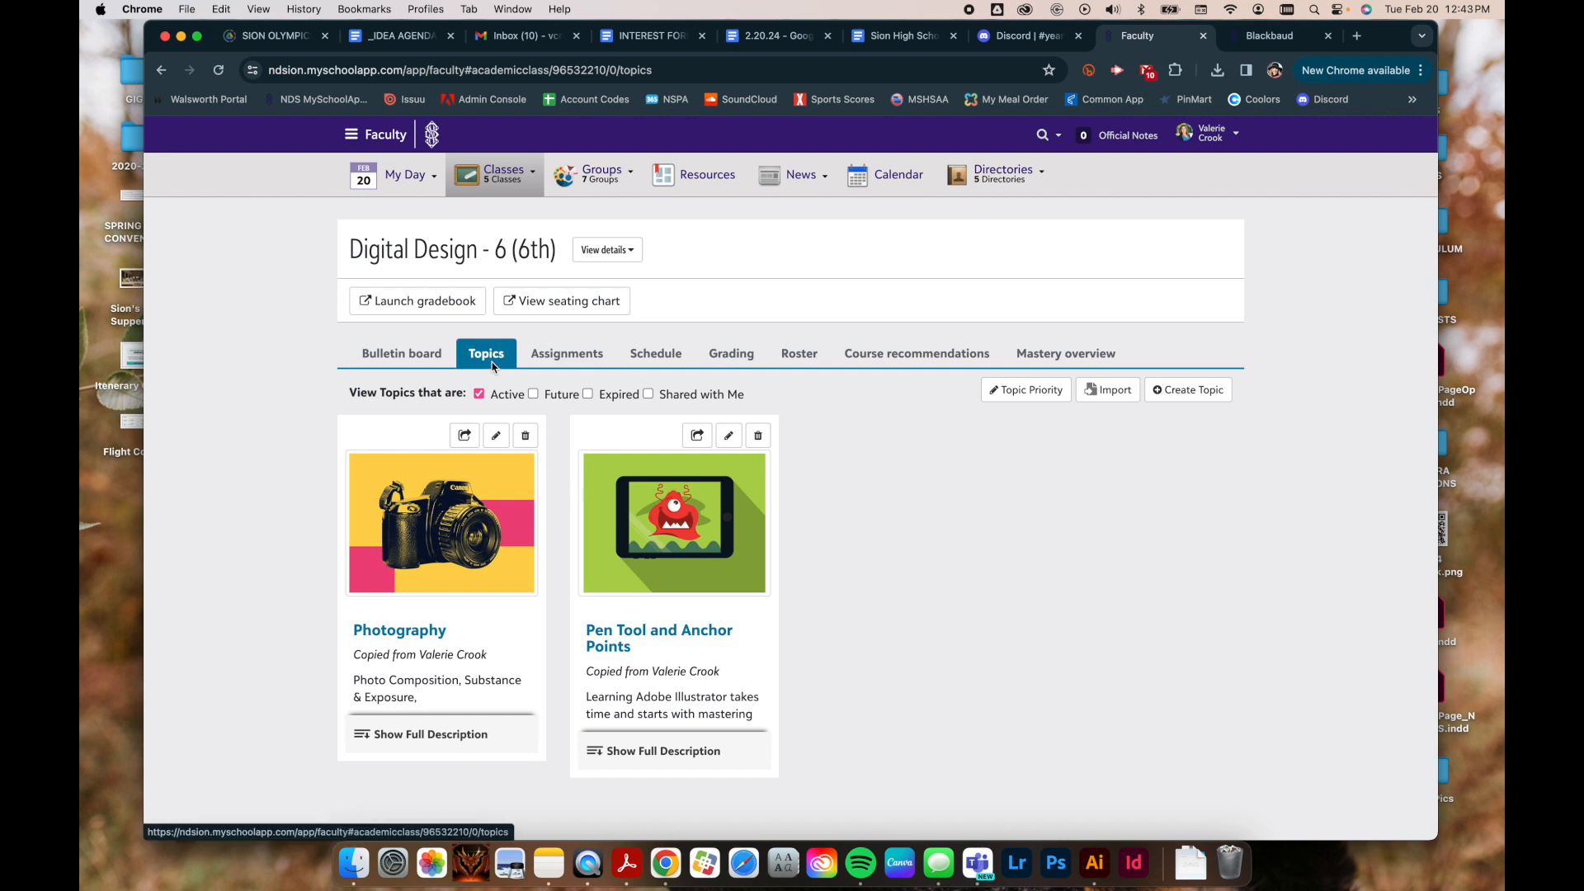
left_click(673, 648)
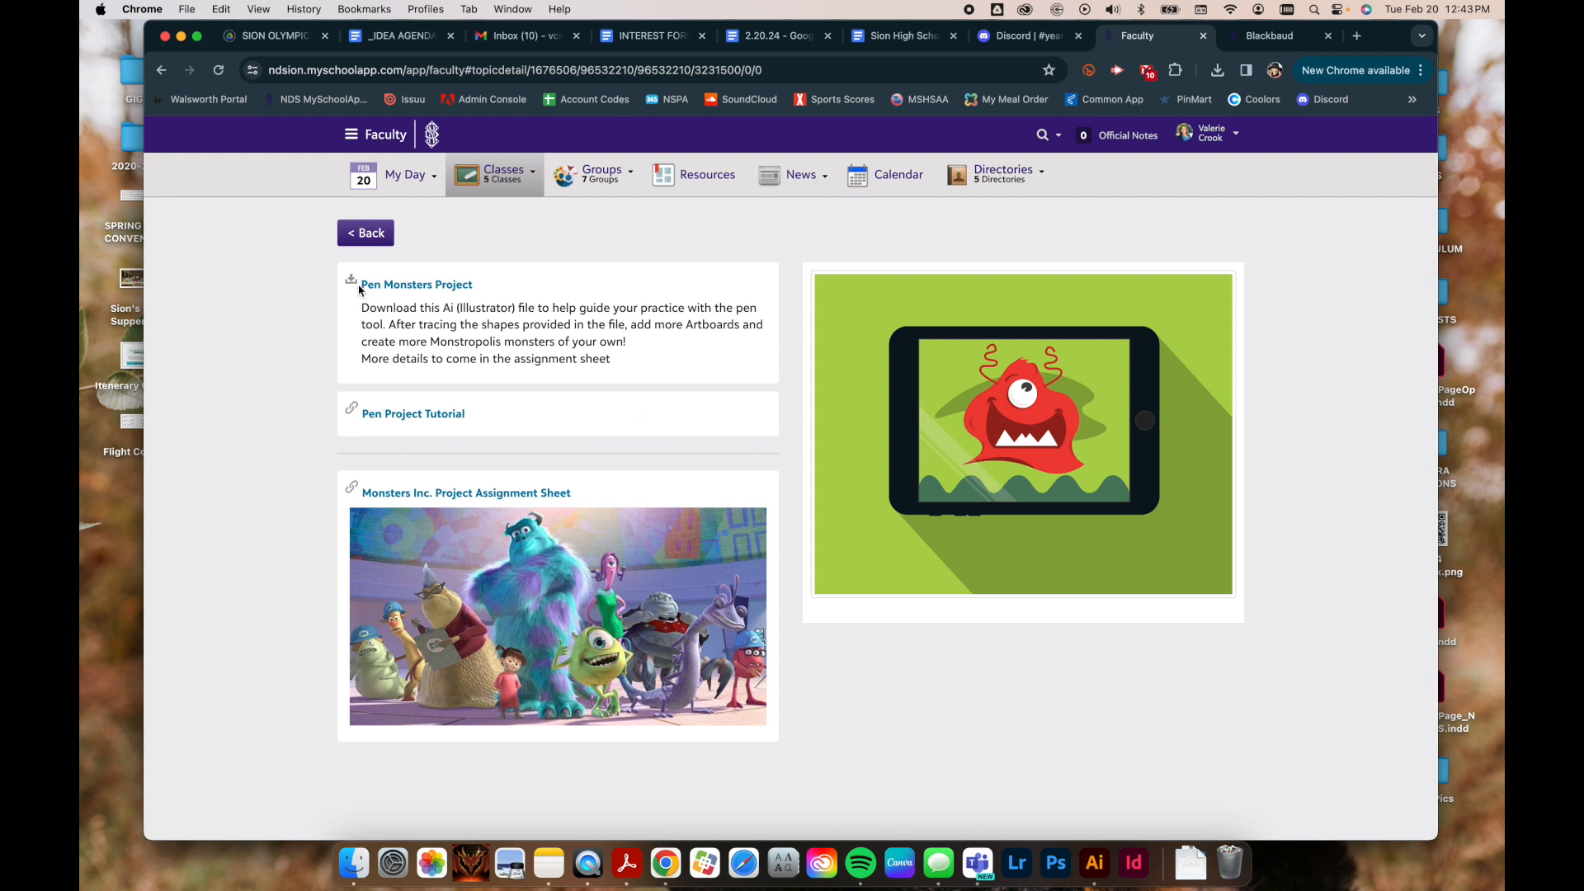
left_click(410, 290)
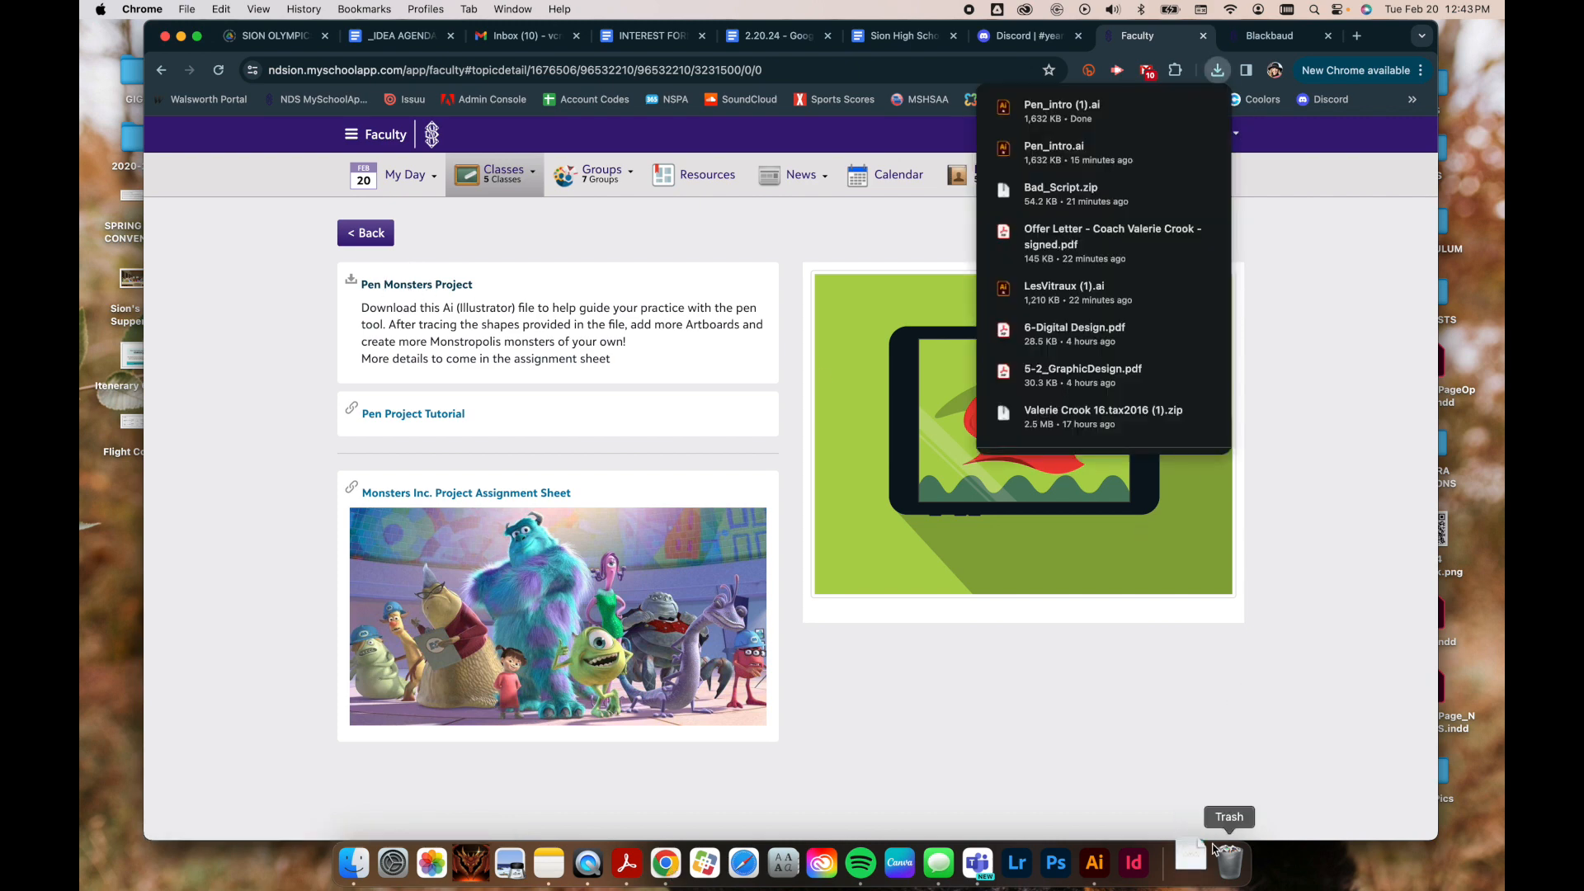
left_click(1190, 863)
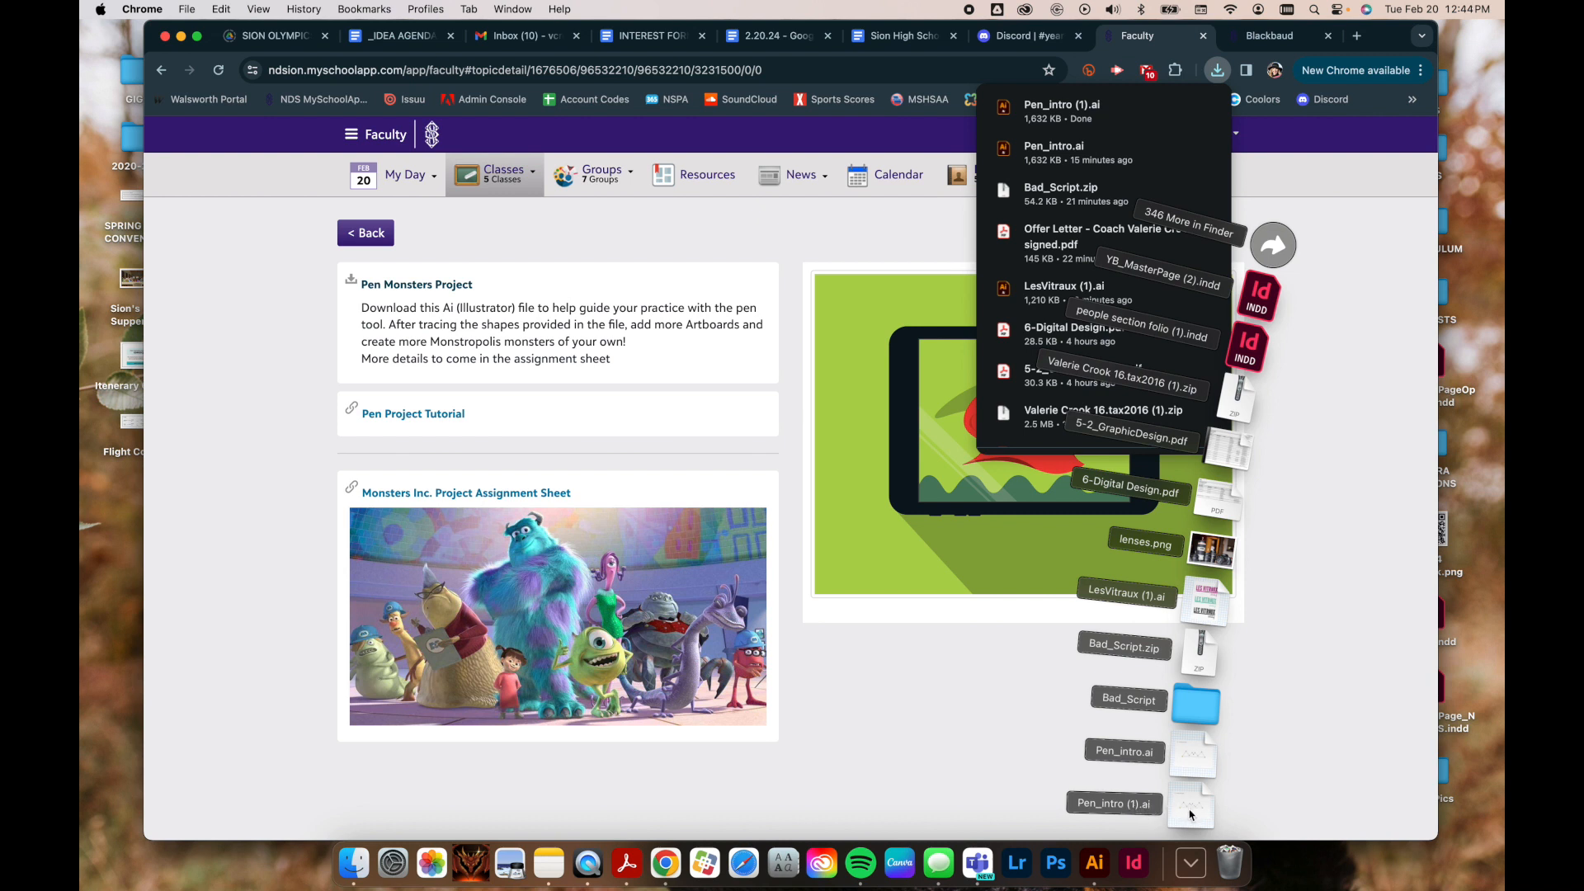
left_click(948, 640)
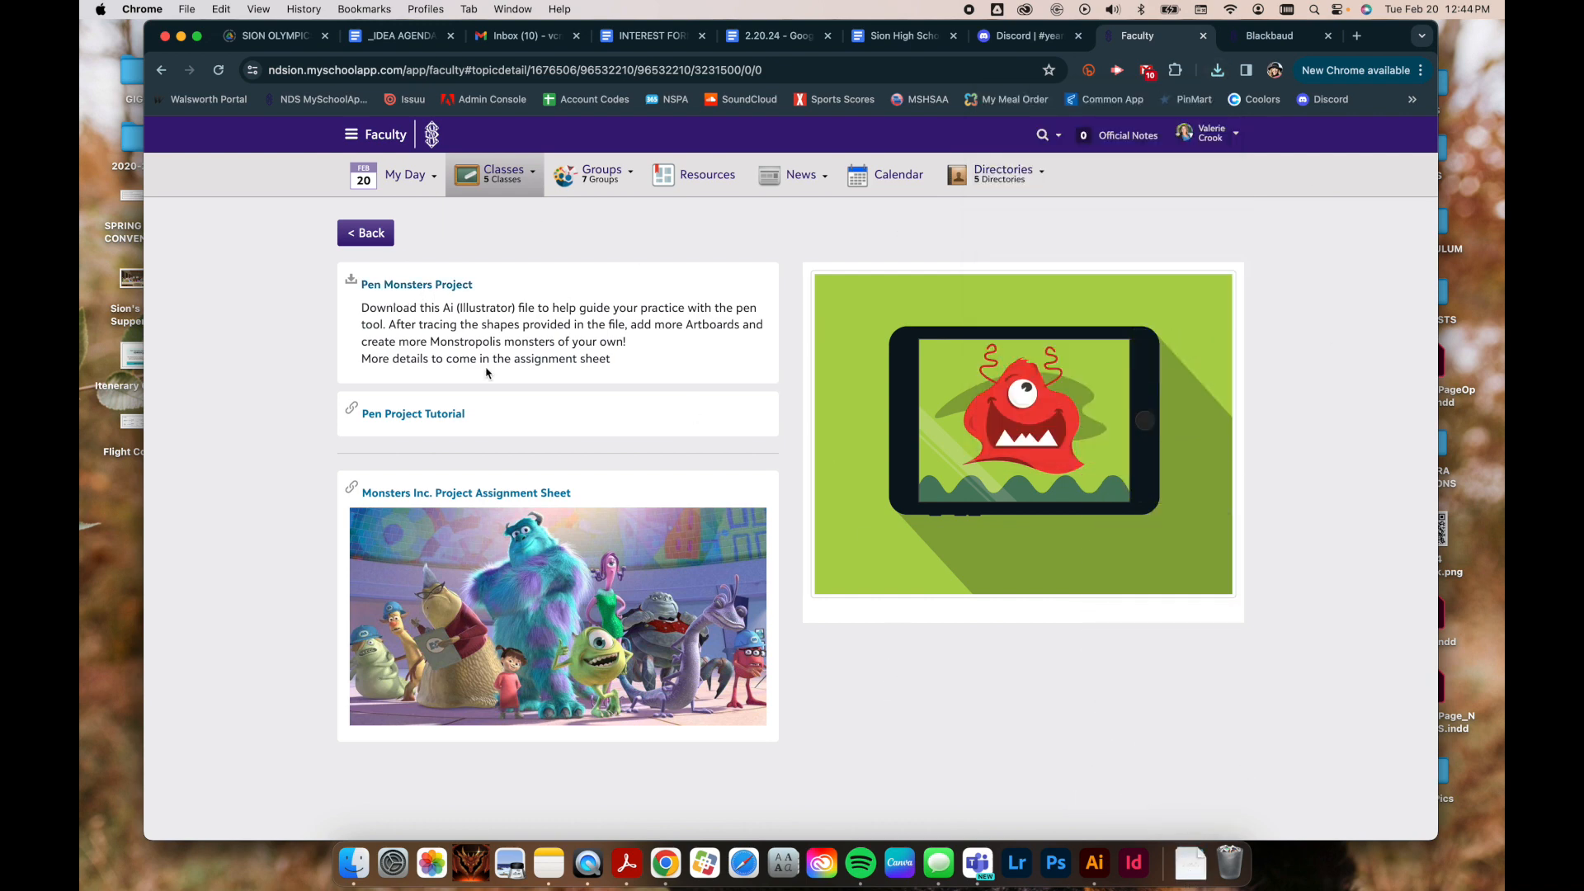
Step: Save the linked Pen Monsters Project file as Pen_intro (2) in Downloads and check it among the recent downloads
right_click(449, 287)
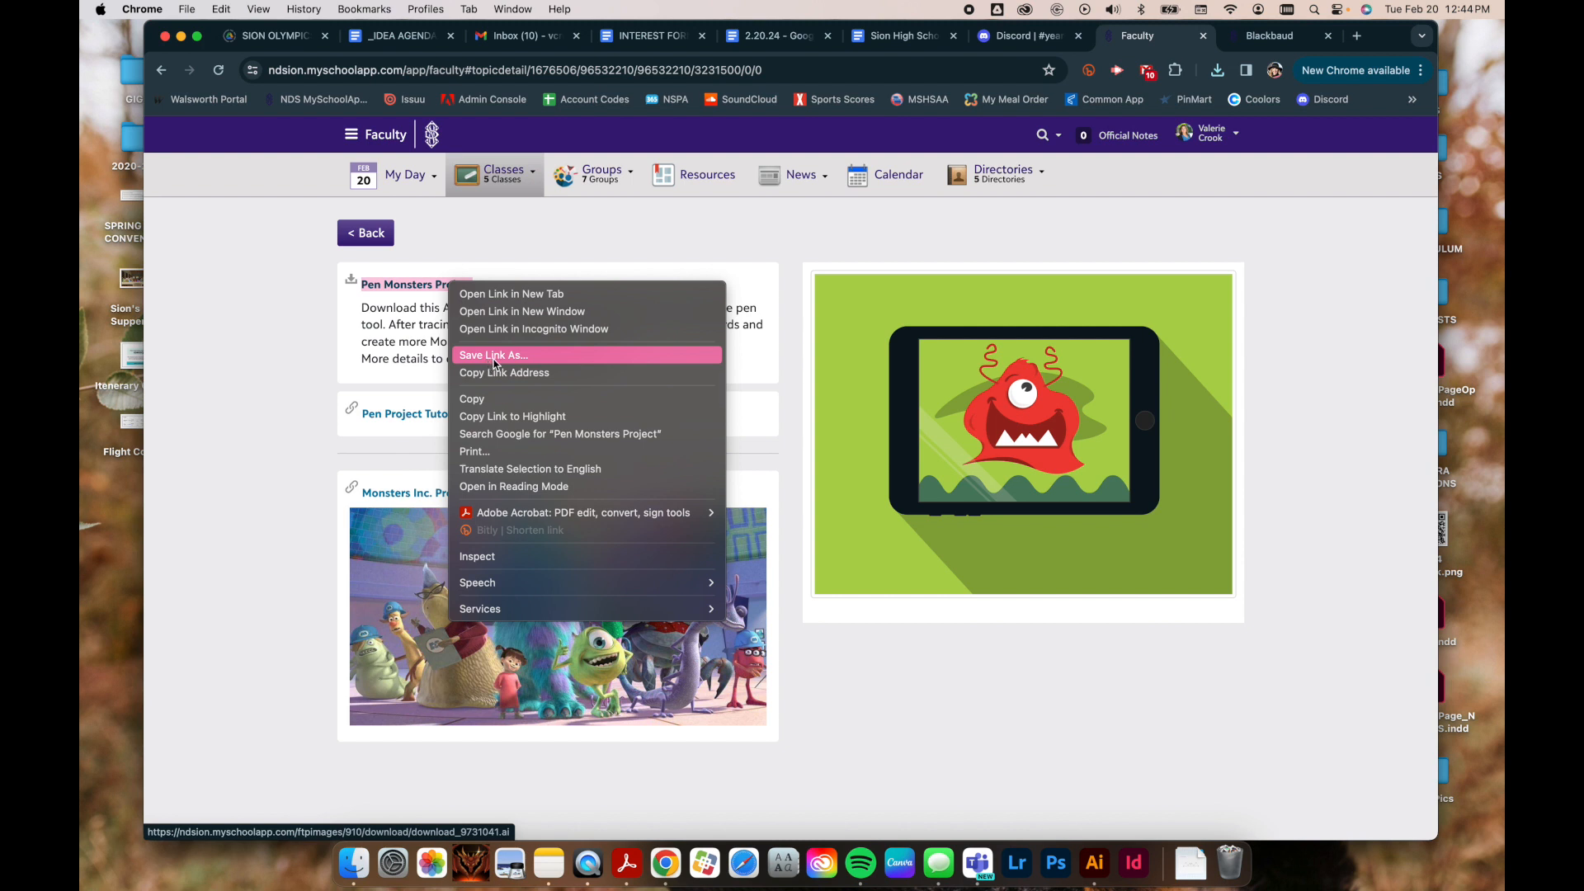
left_click(540, 356)
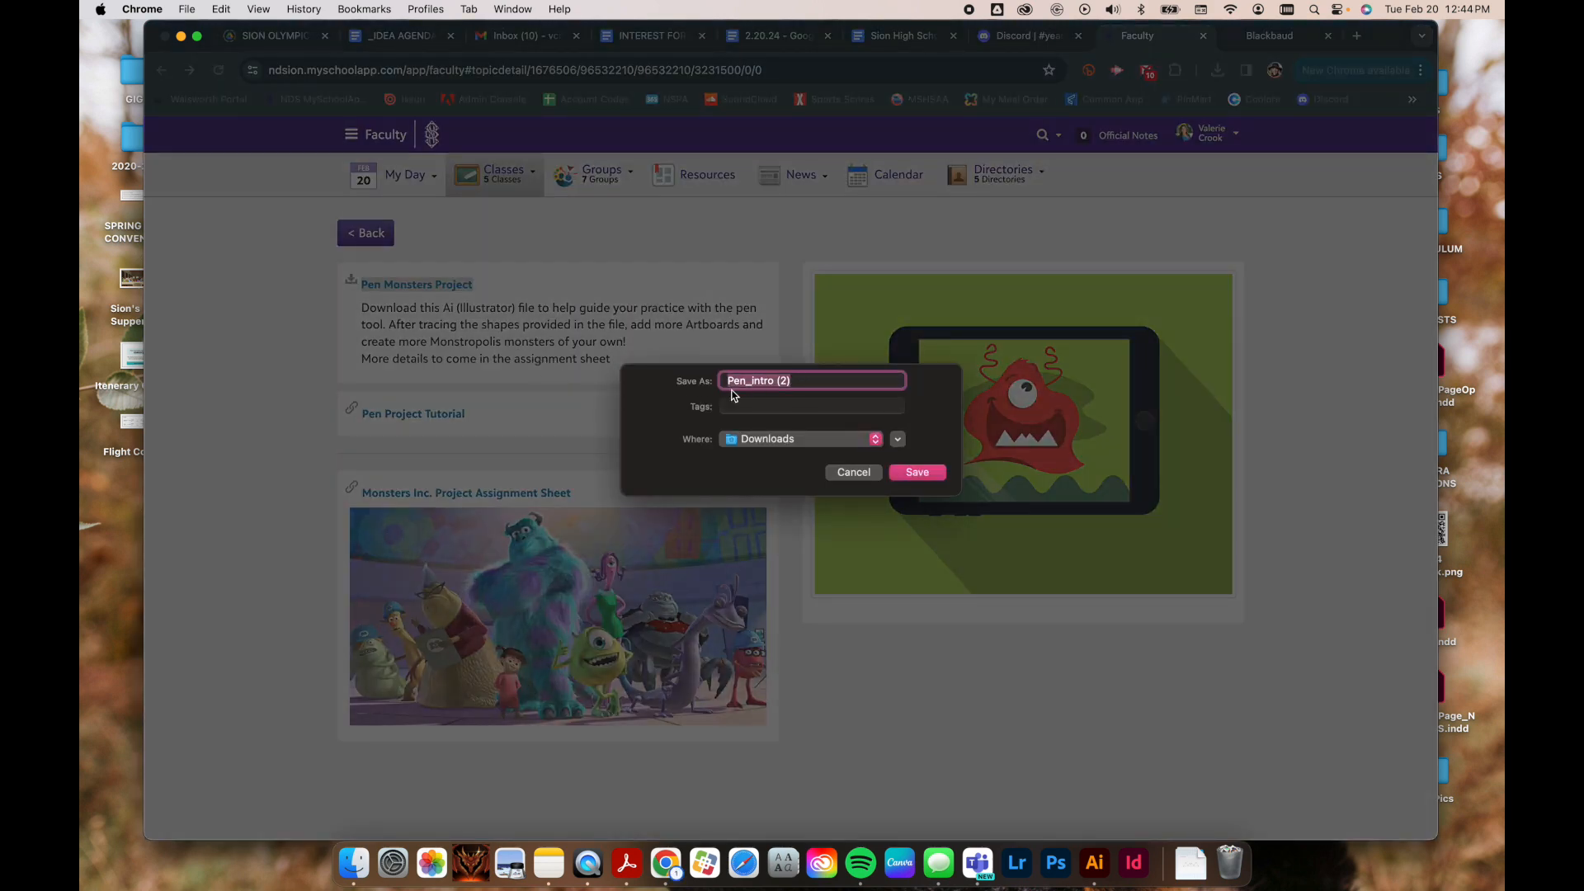
left_click(911, 474)
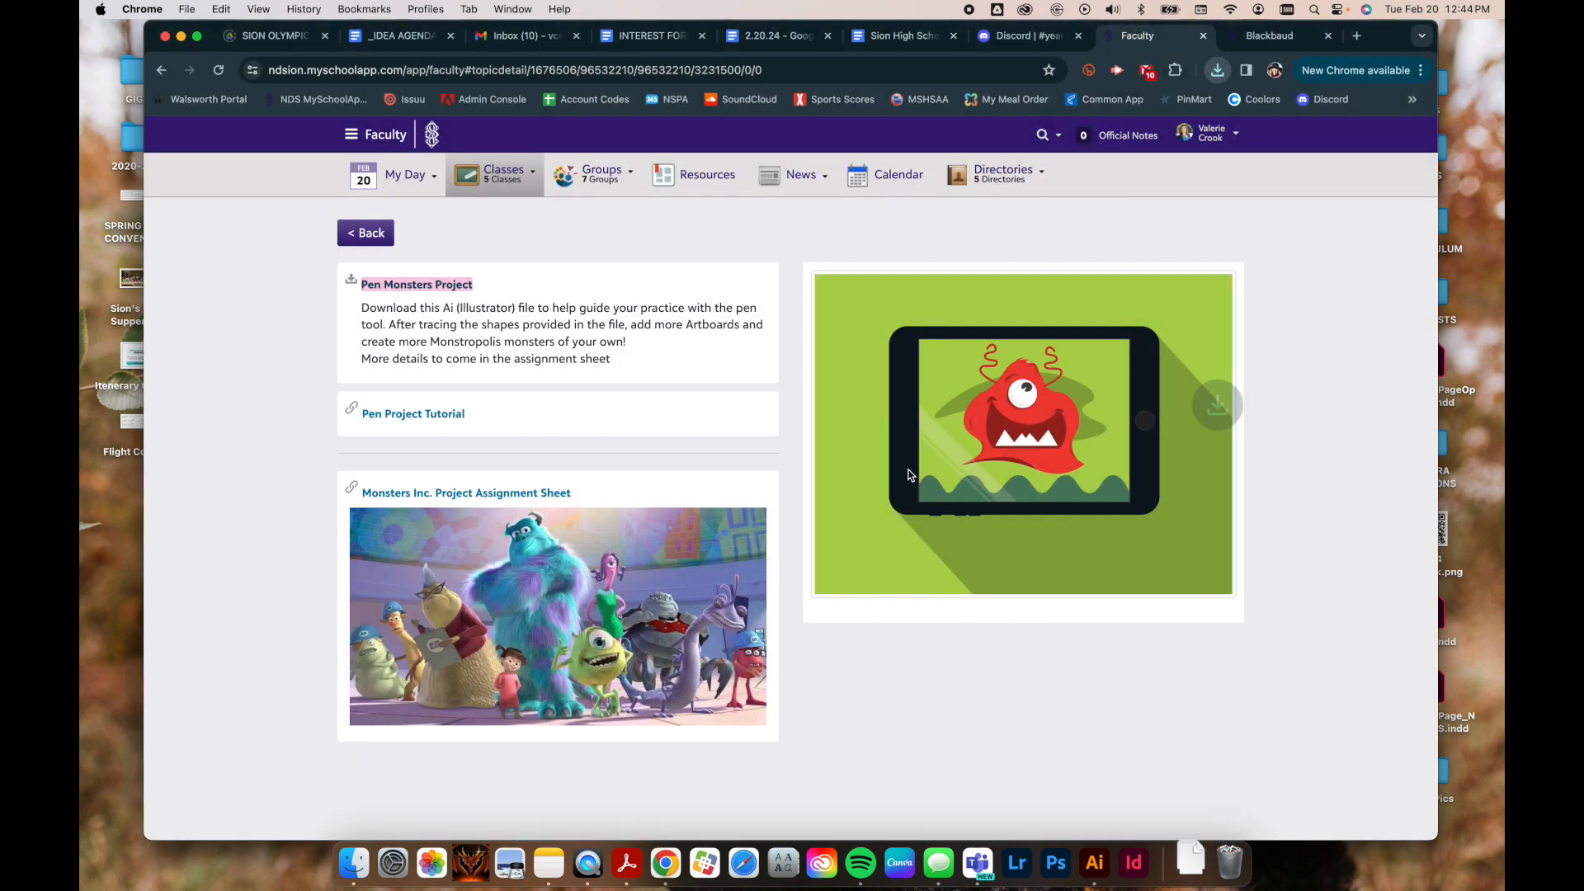
left_click(1189, 862)
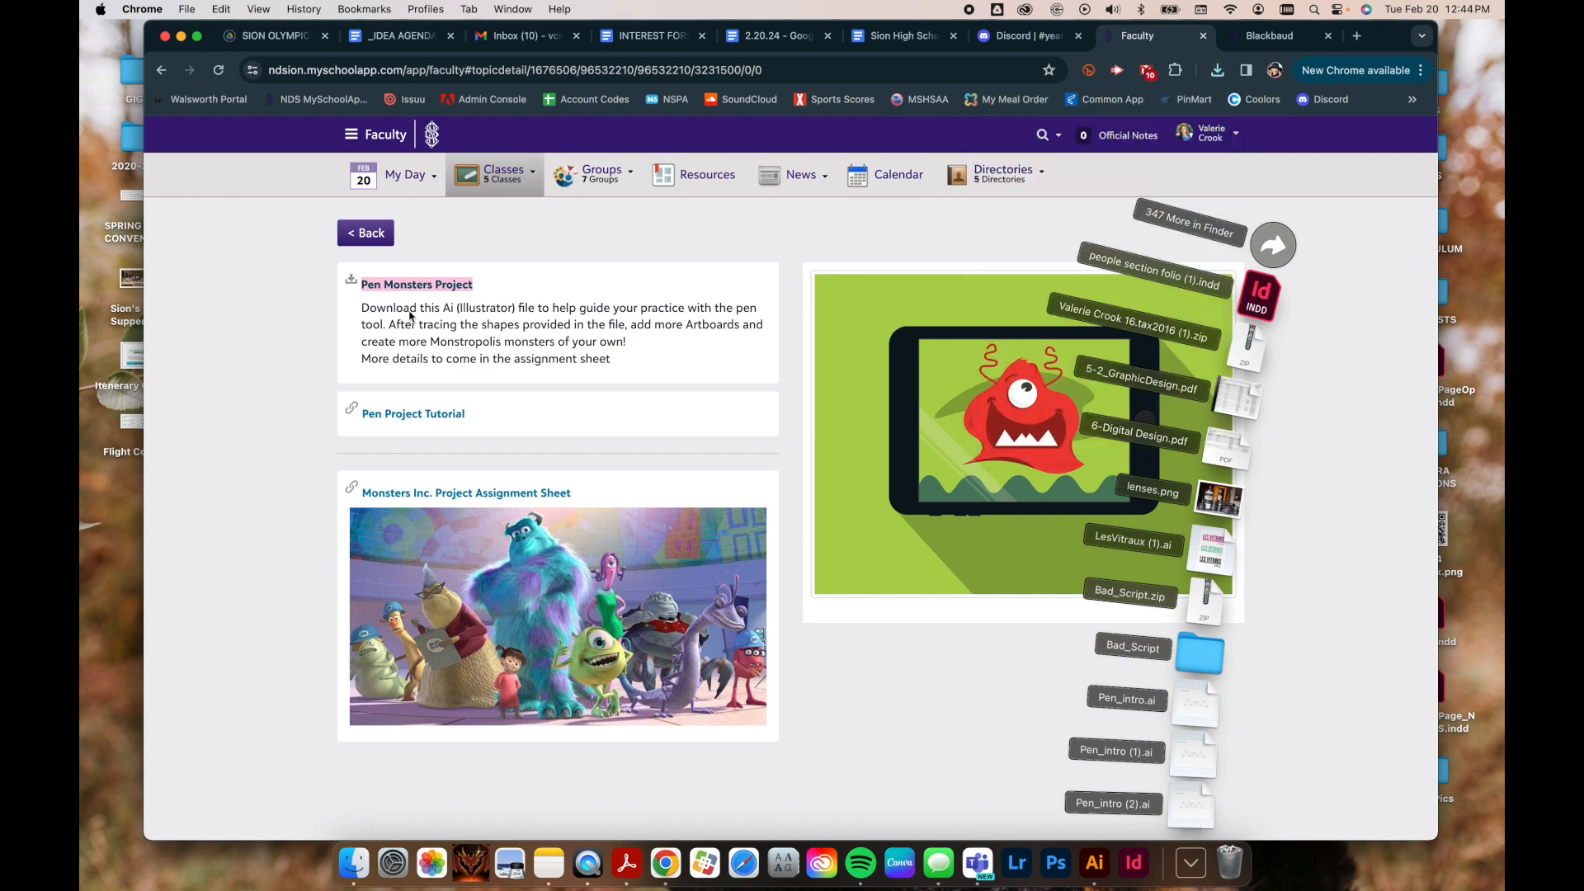
left_click(450, 309)
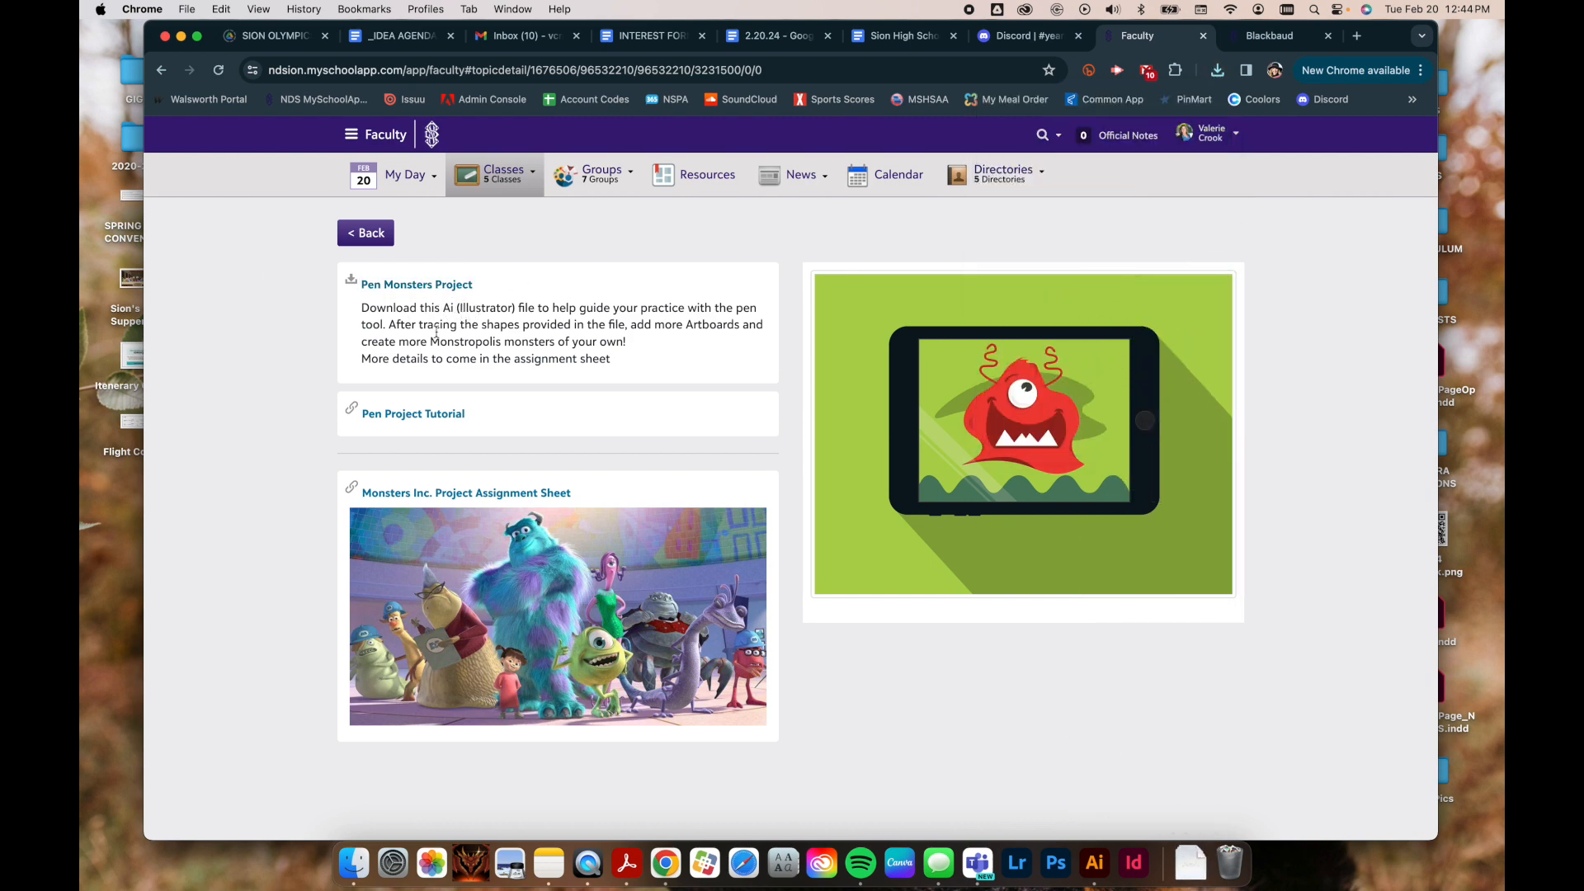
Step: Open the downloaded Pen_intro.ai in Illustrator and bring its four exercise artboards into view
left_click(1190, 862)
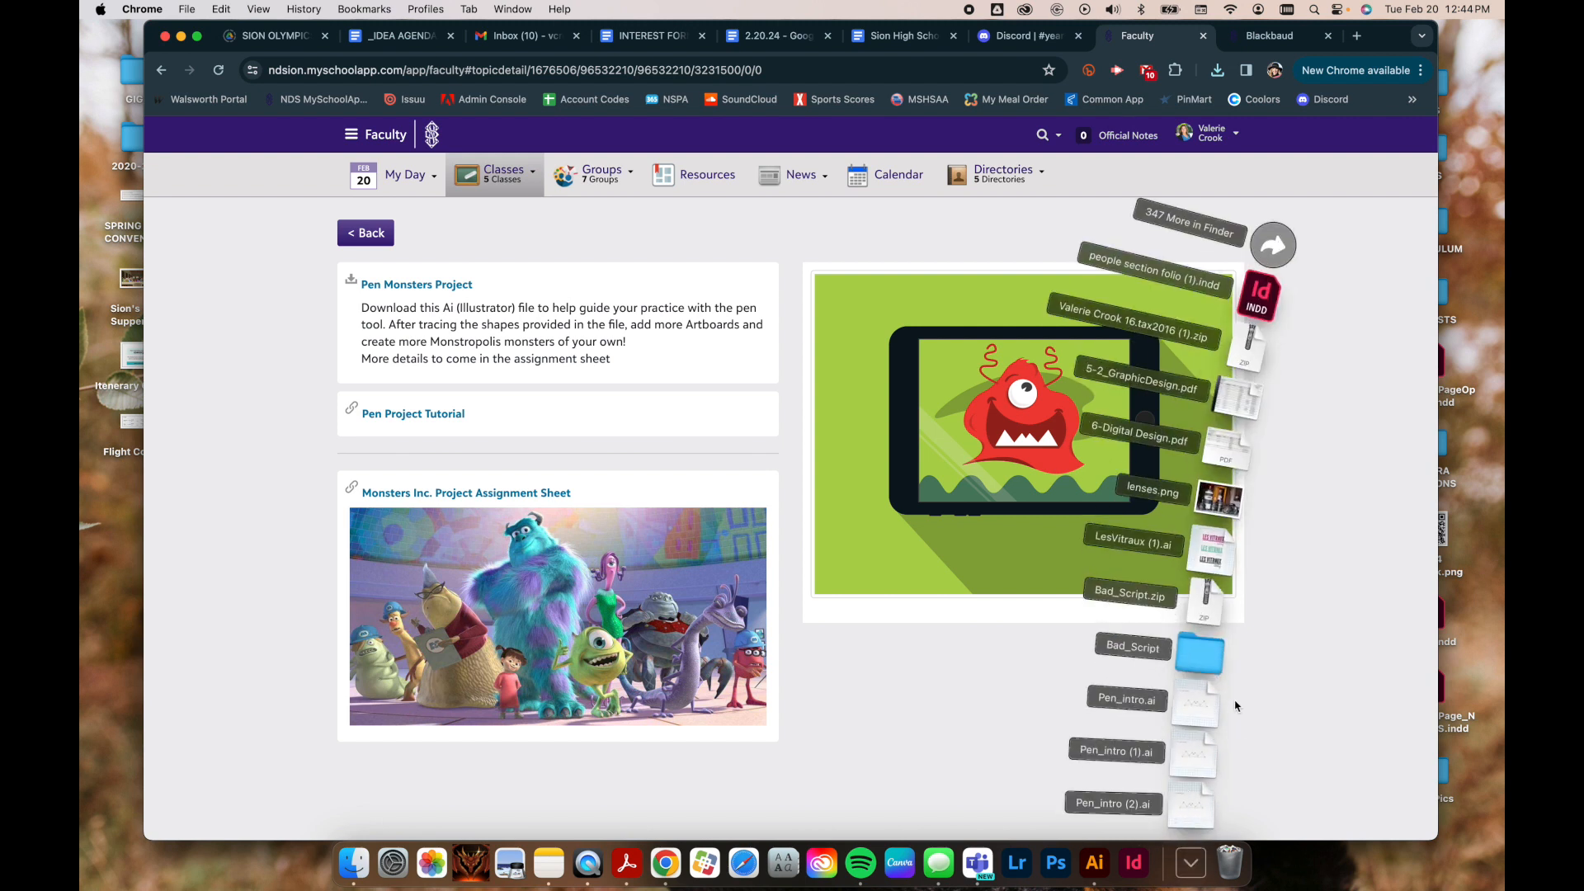
left_click(1190, 707)
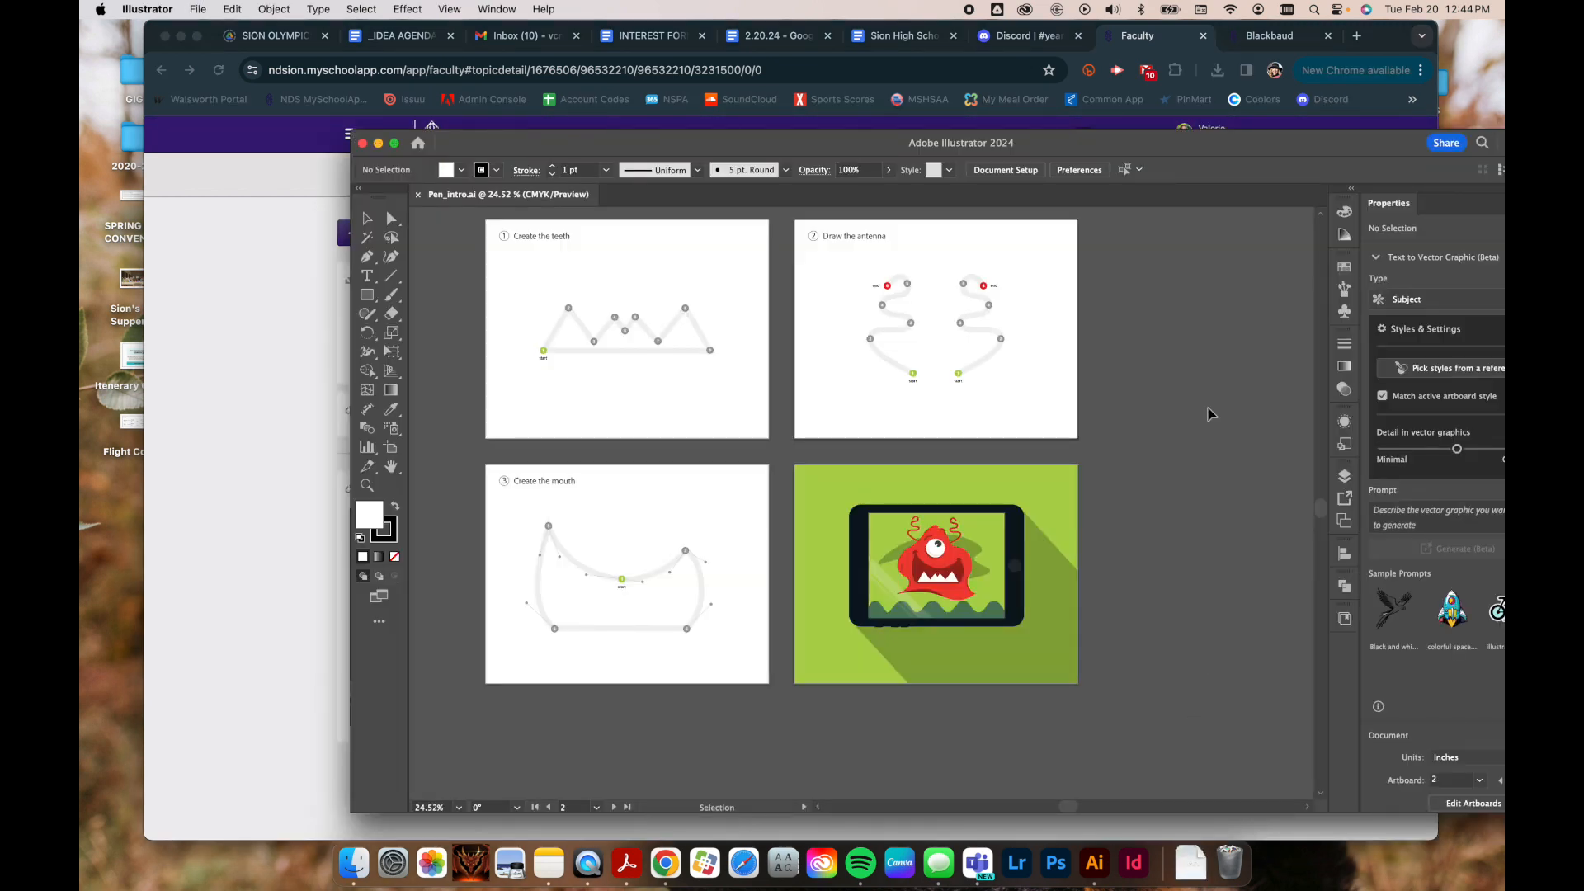
double_click(1069, 141)
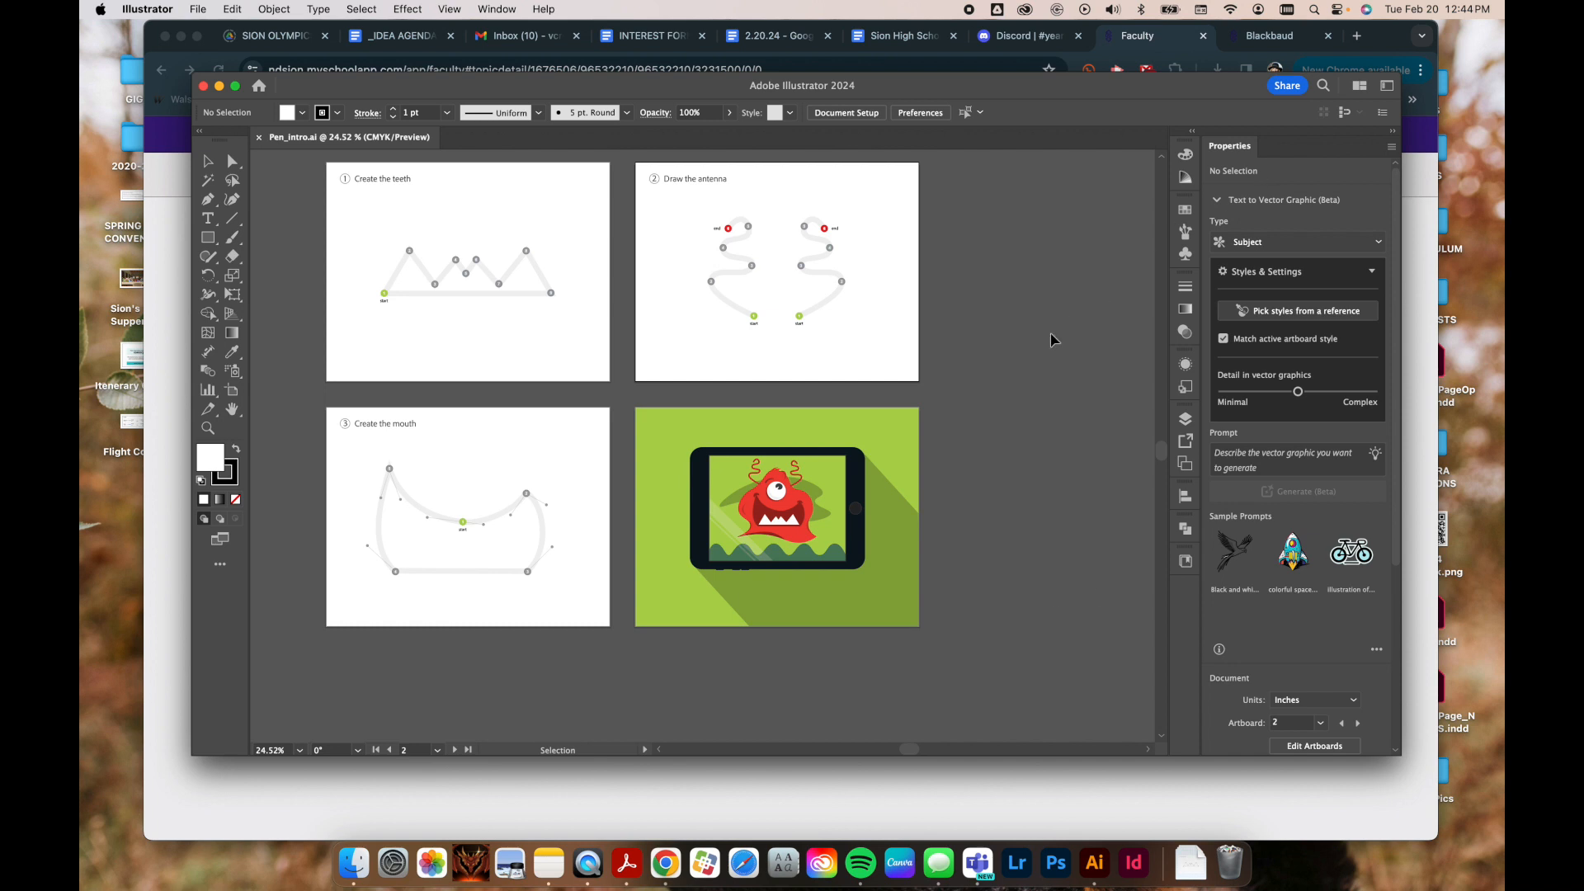
key("super+equal")
scroll(1051, 339, "left", 5)
scroll(1050, 339, "up", 3)
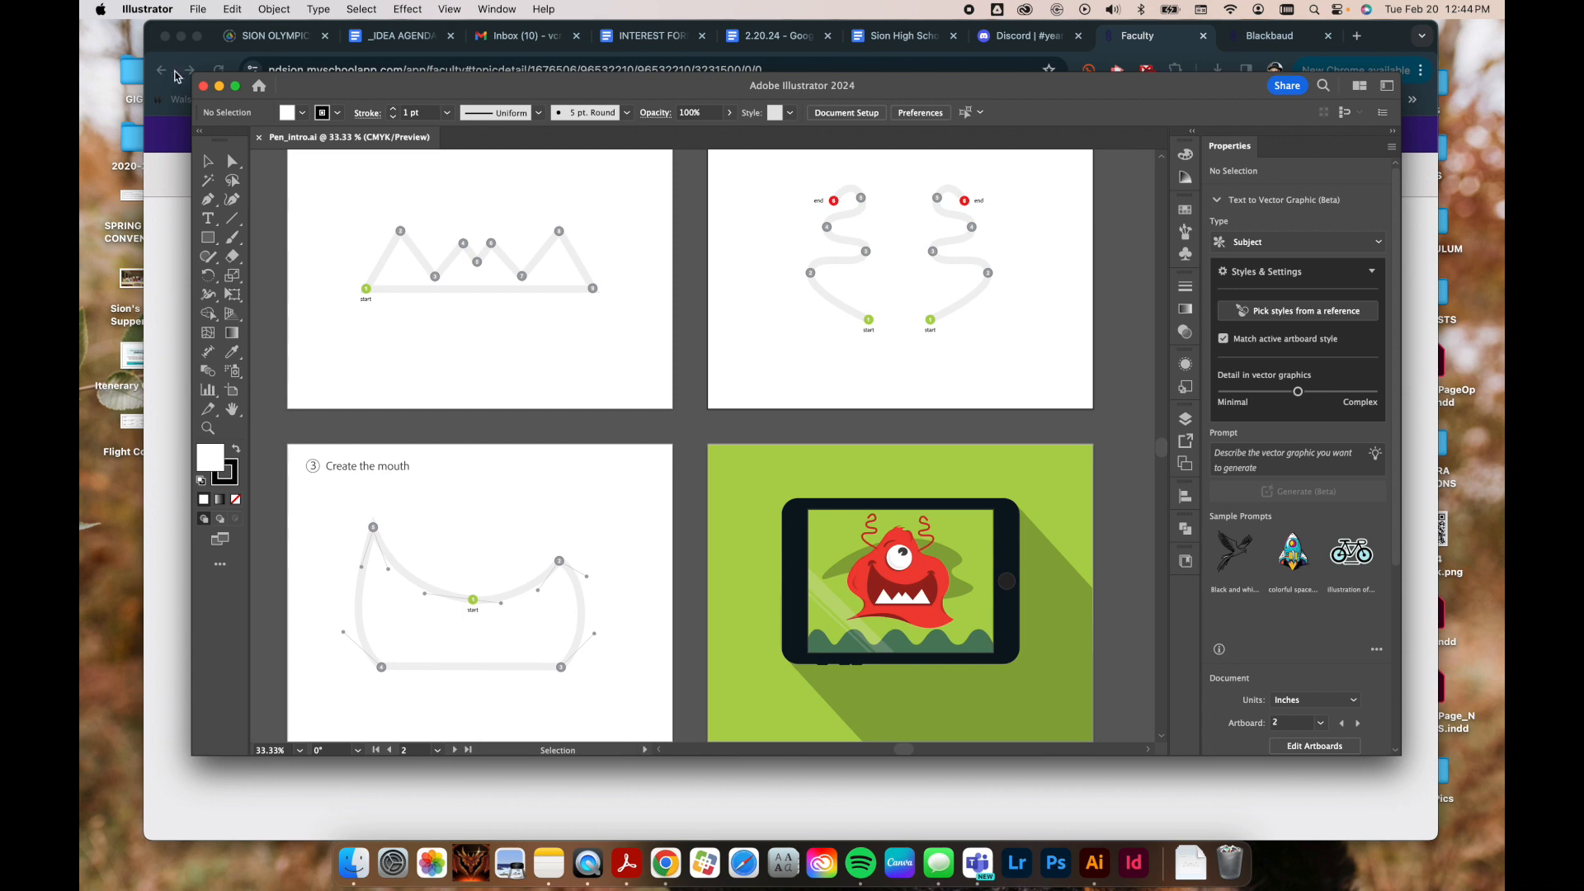
Step: Minimize the browser window, then move and enlarge the Illustrator window to fill most of the desktop
left_click(181, 45)
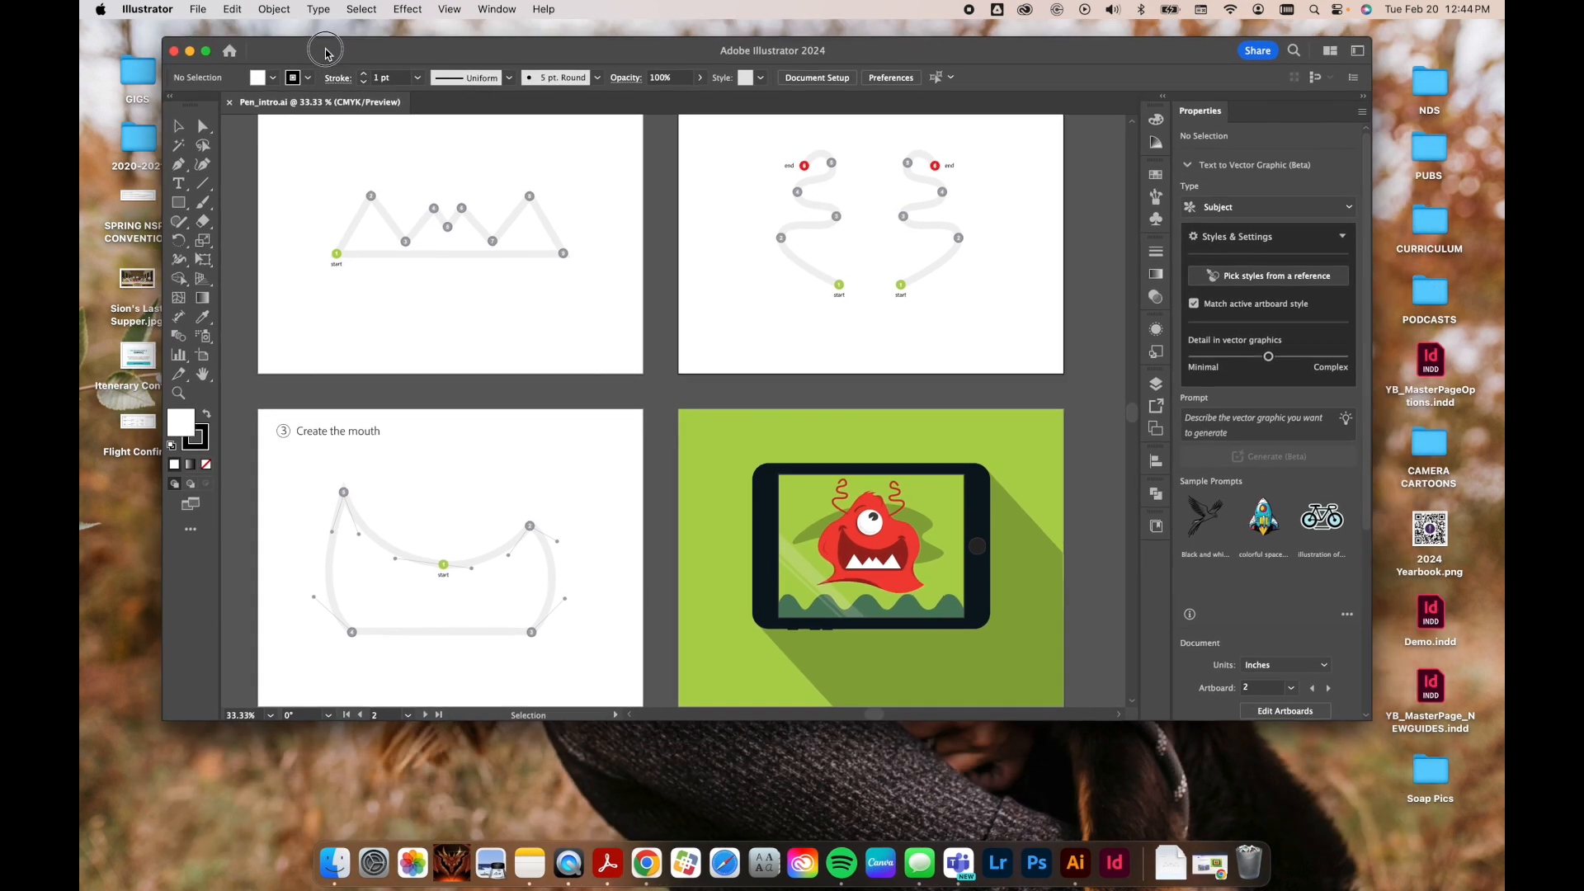
left_click_drag(358, 91, 282, 43)
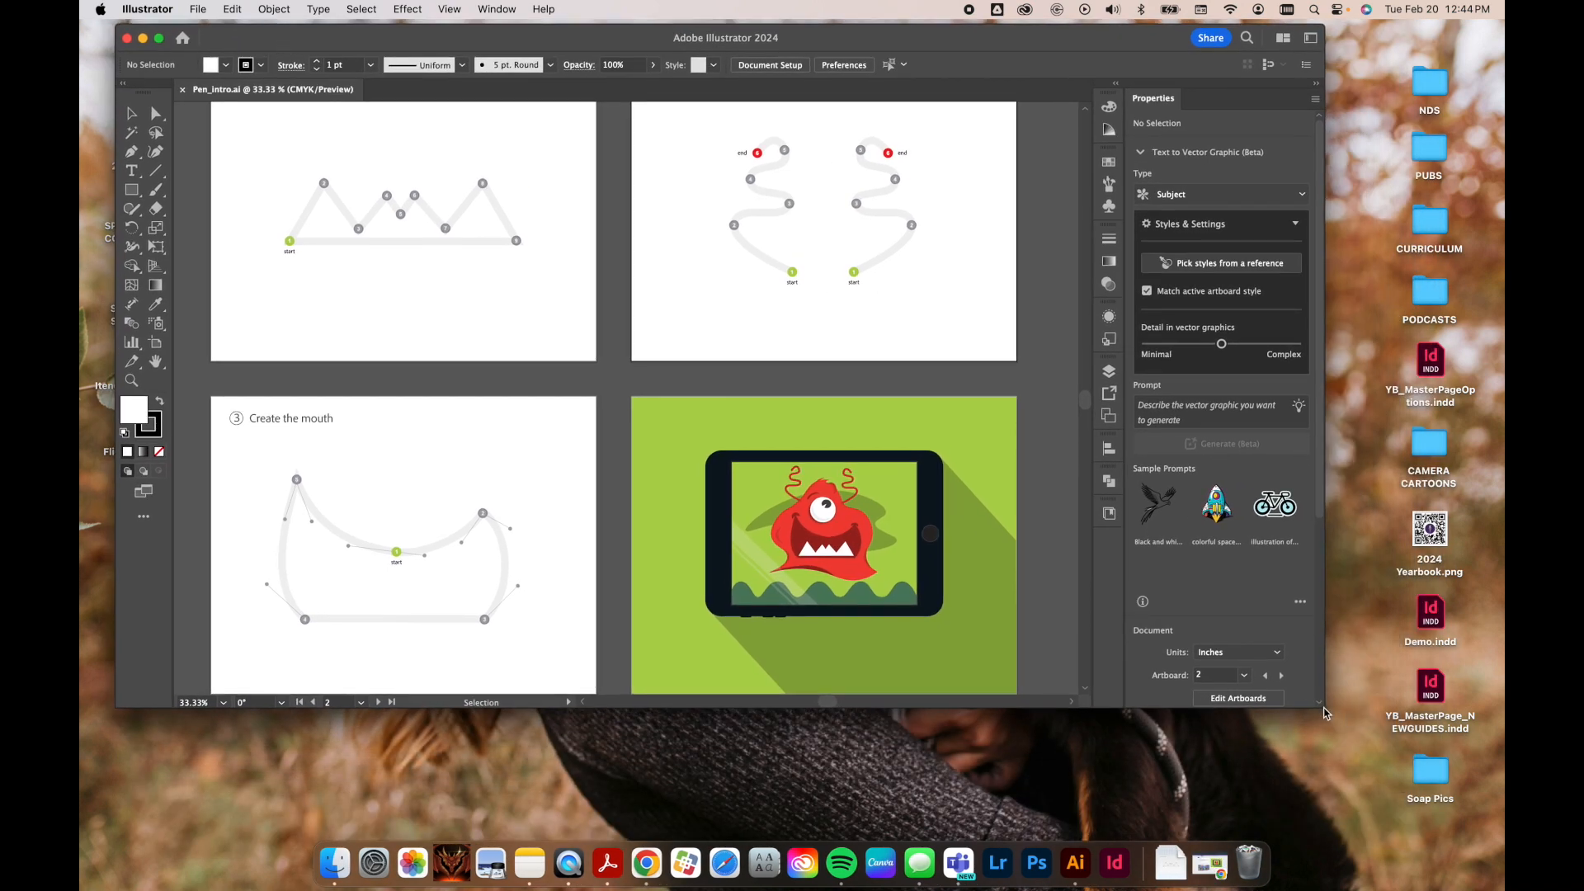
left_click_drag(1325, 713, 1469, 841)
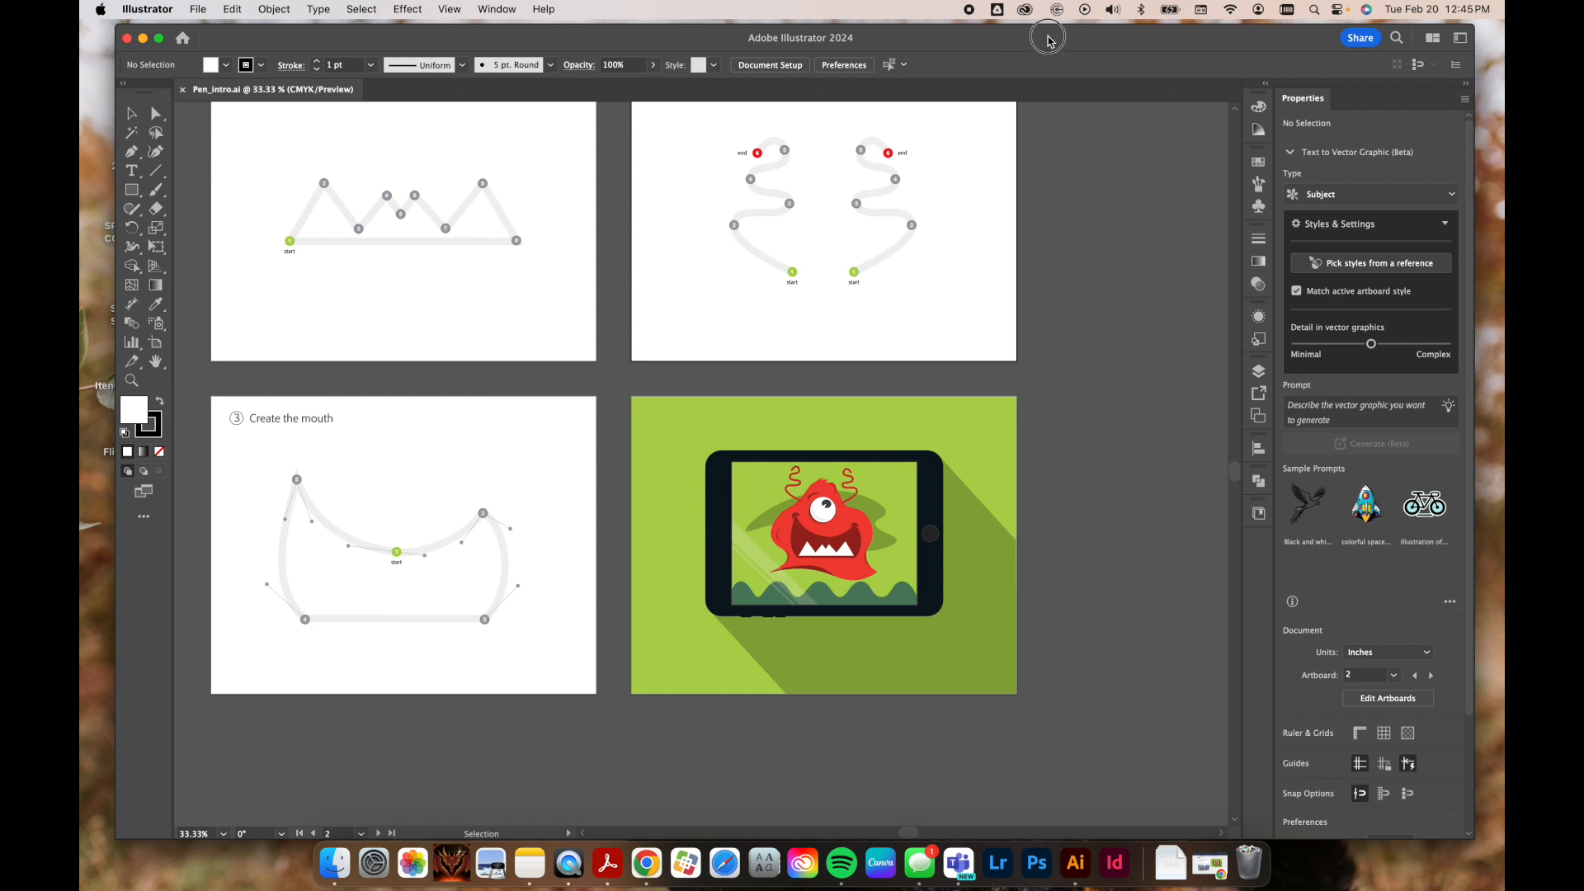
Step: Try the Tracing and Typography workspaces and return to Essentials Classic
left_click(1459, 39)
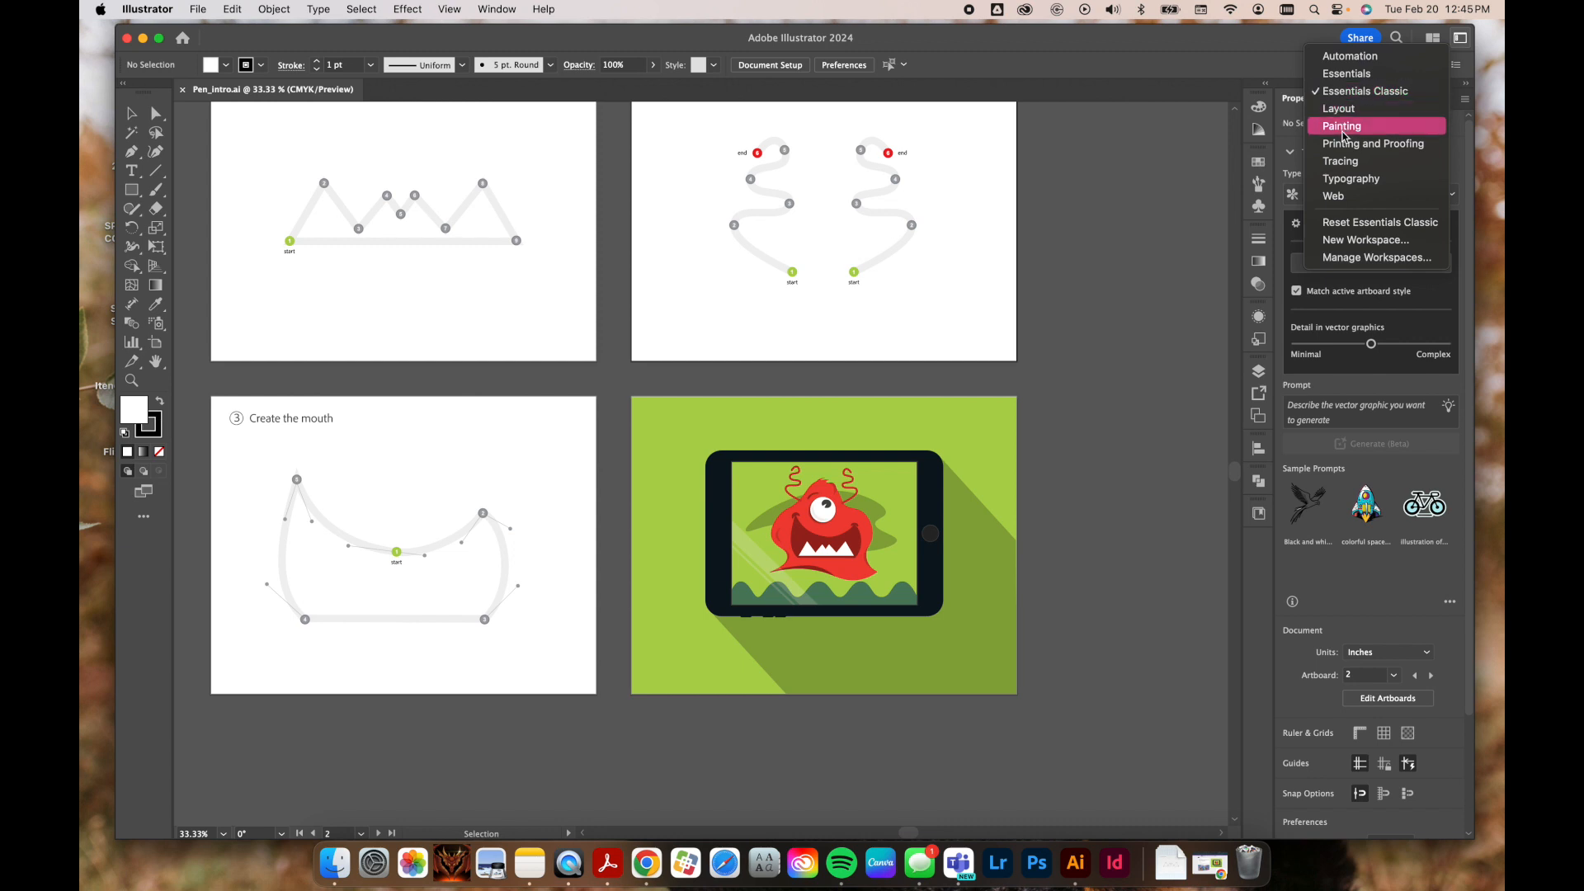
left_click(1340, 162)
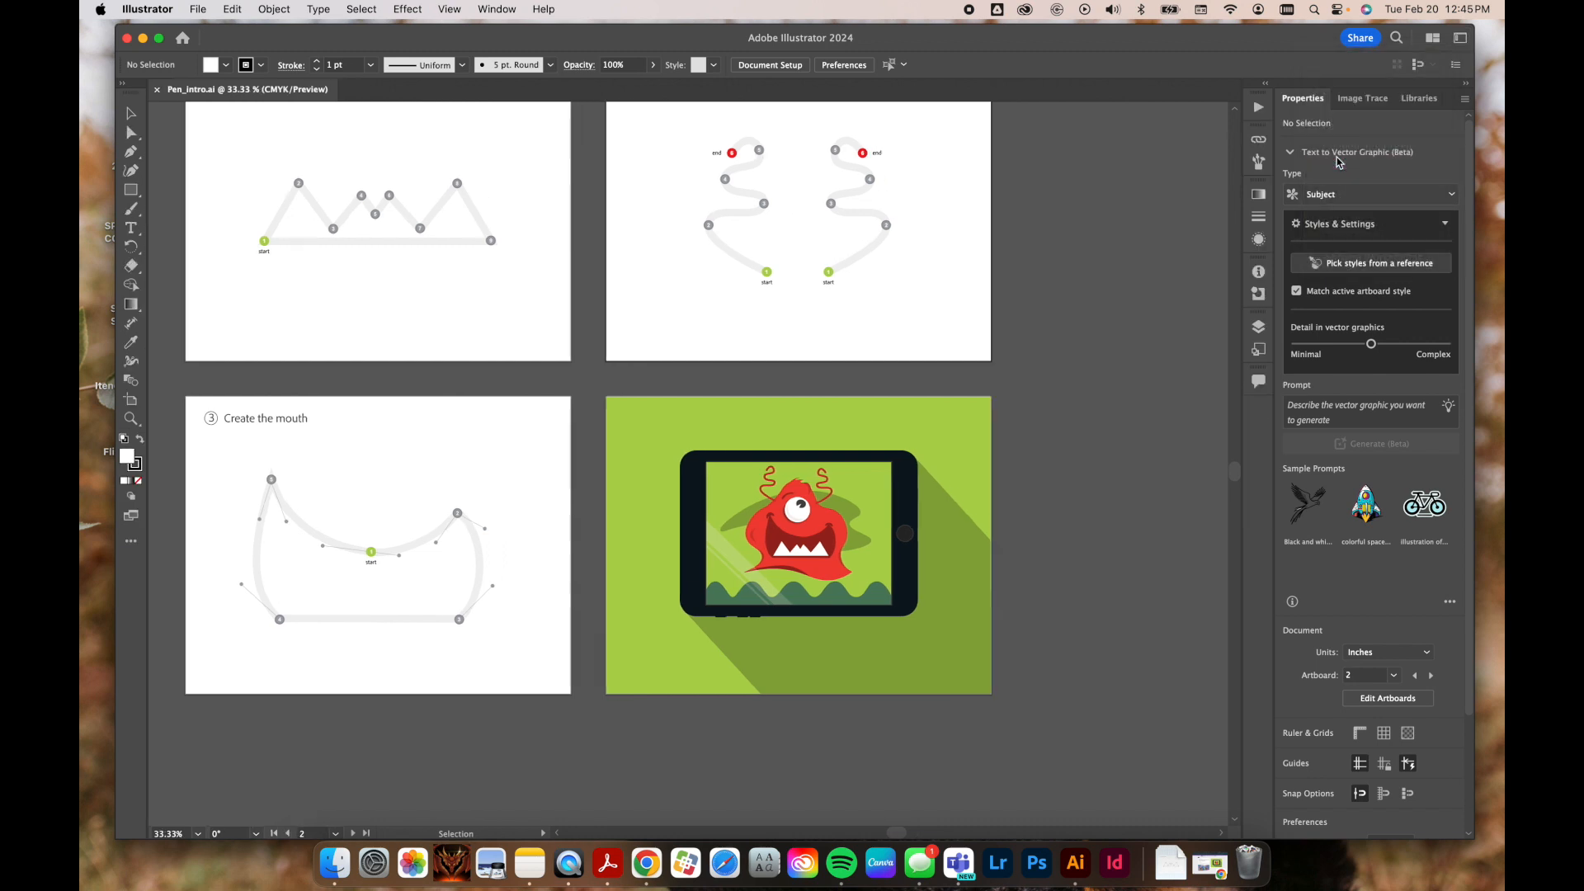
left_click(1459, 45)
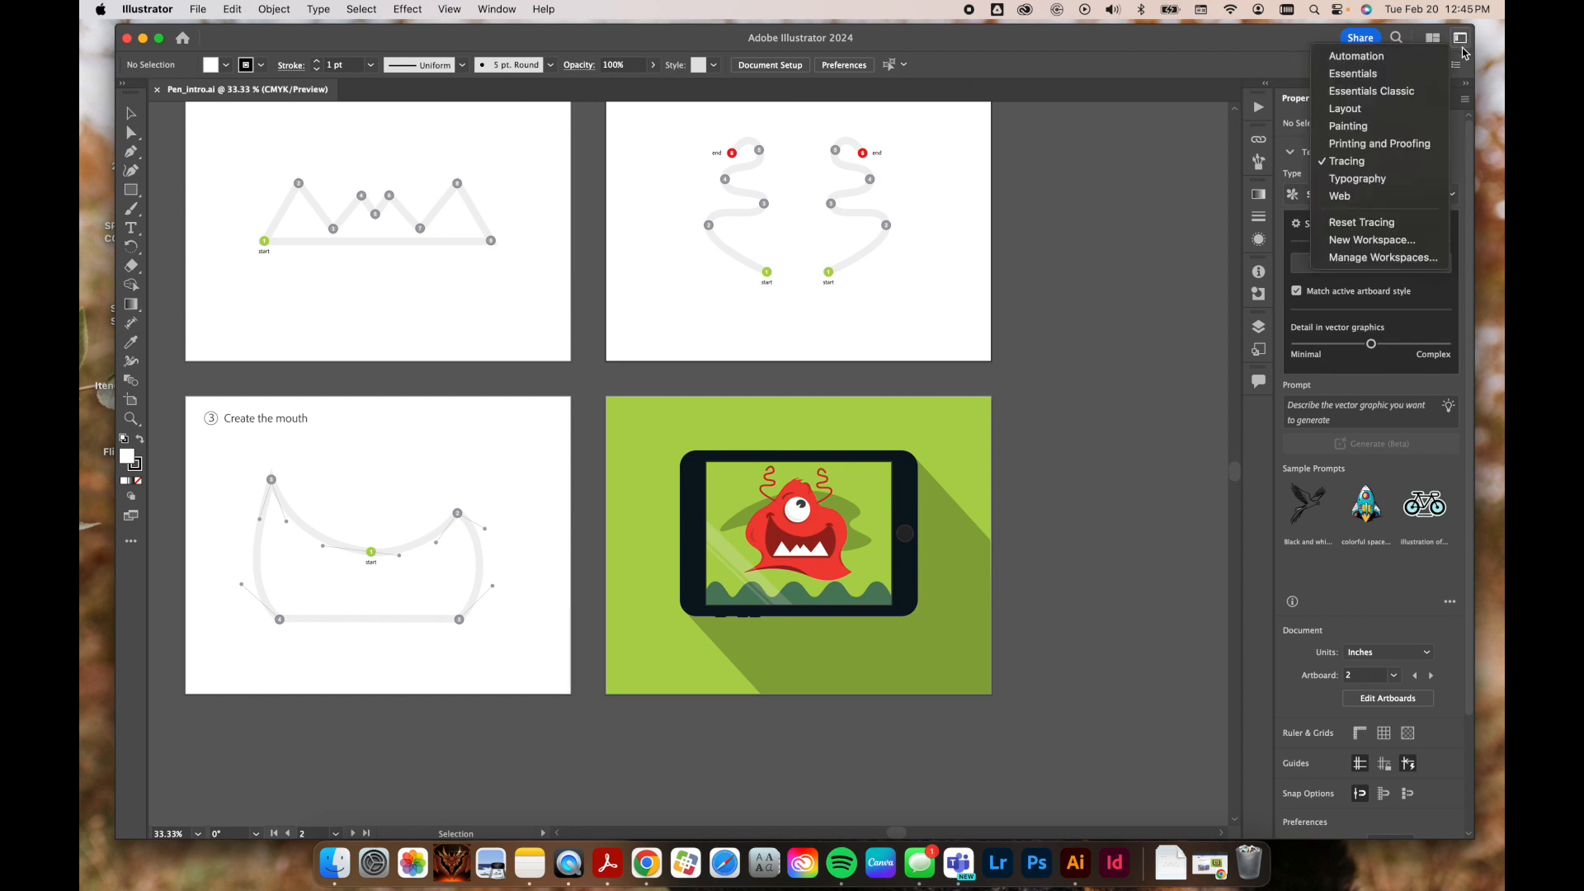
left_click(1379, 179)
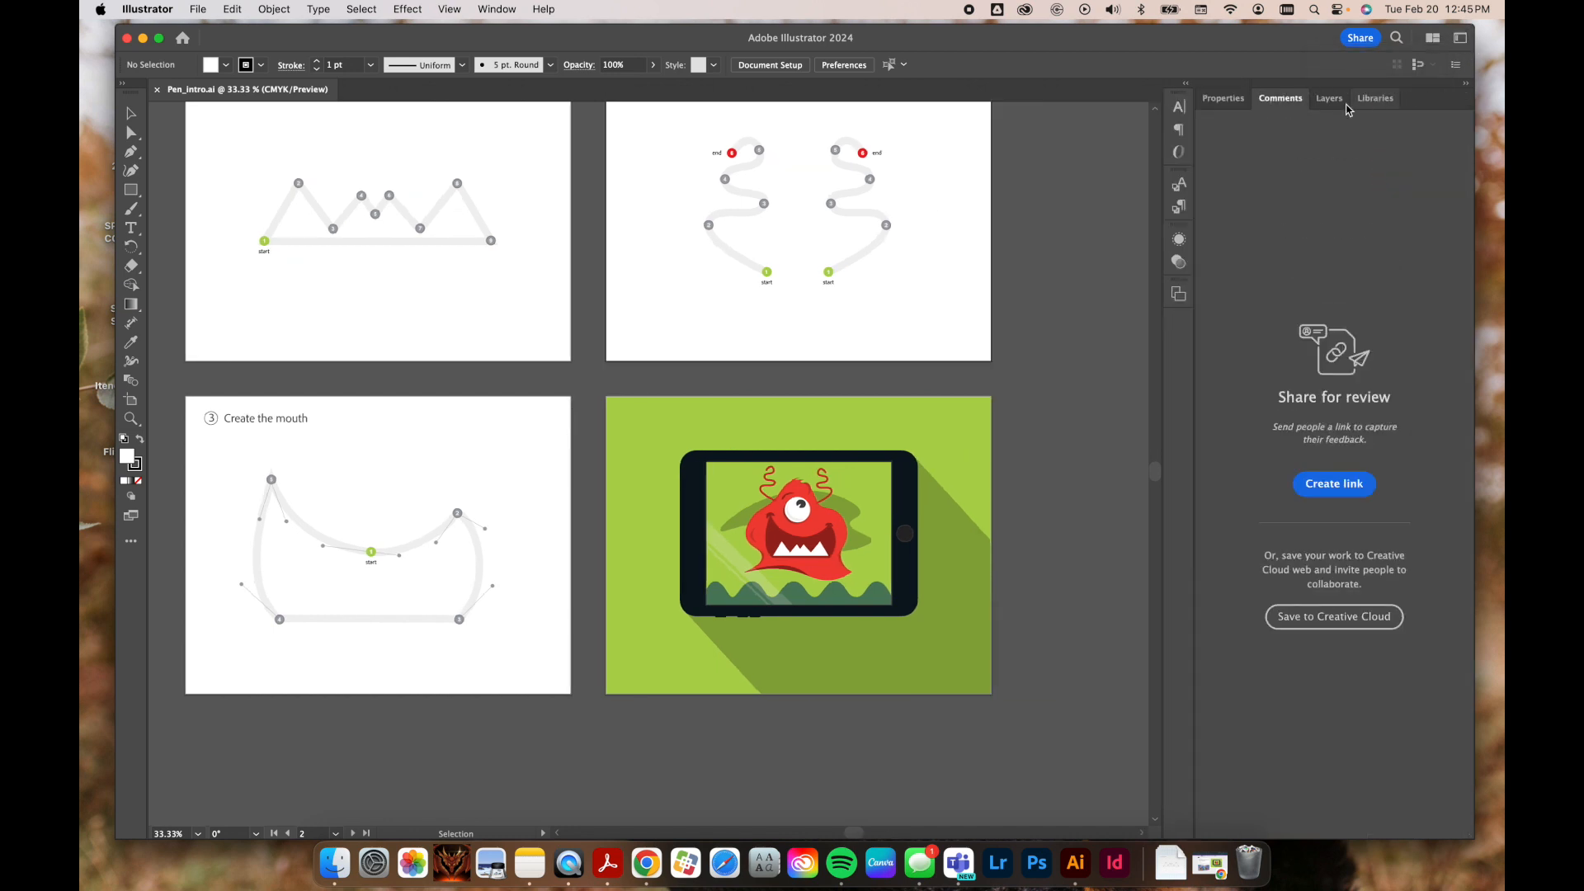
left_click(1445, 43)
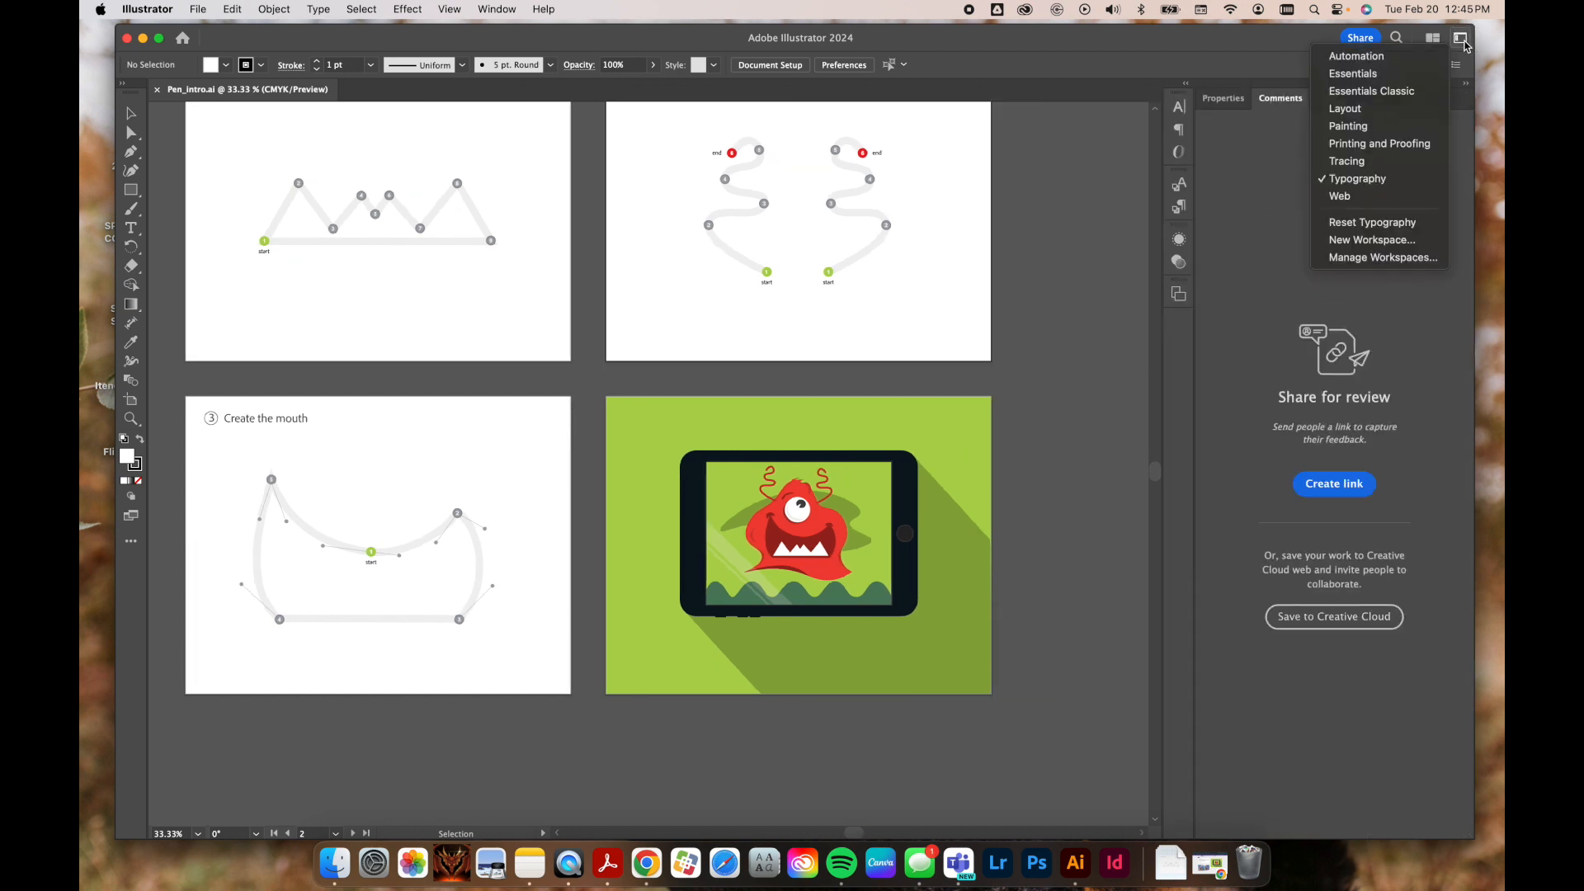
left_click(1394, 91)
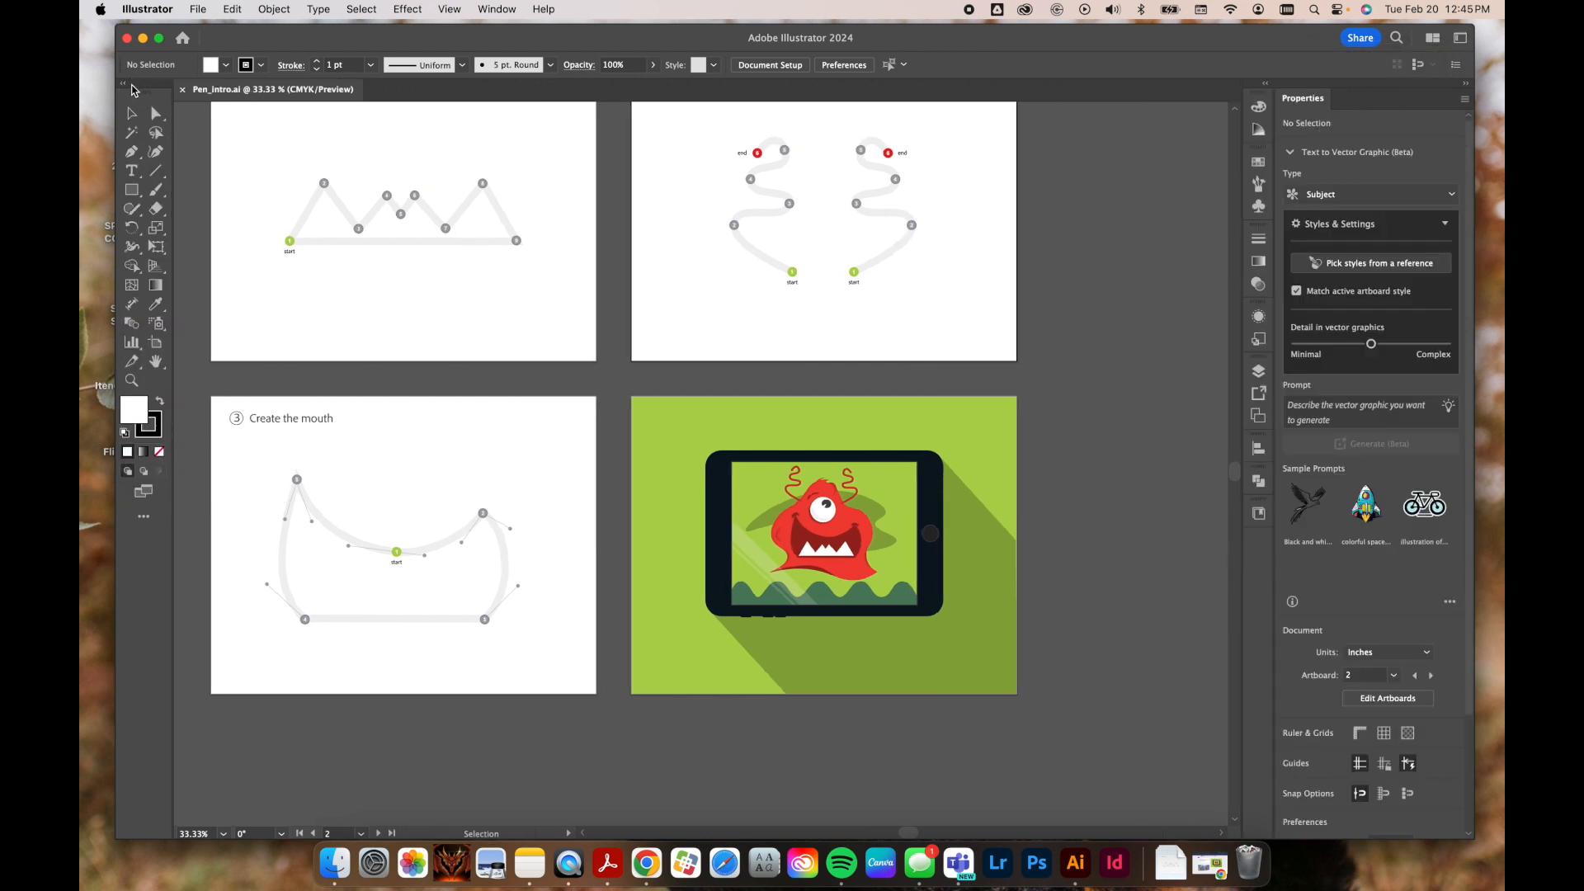
Step: Detach and close the tools panel, and reset the Essentials Classic workspace to restore it
left_click_drag(132, 90, 89, 100)
left_click(89, 101)
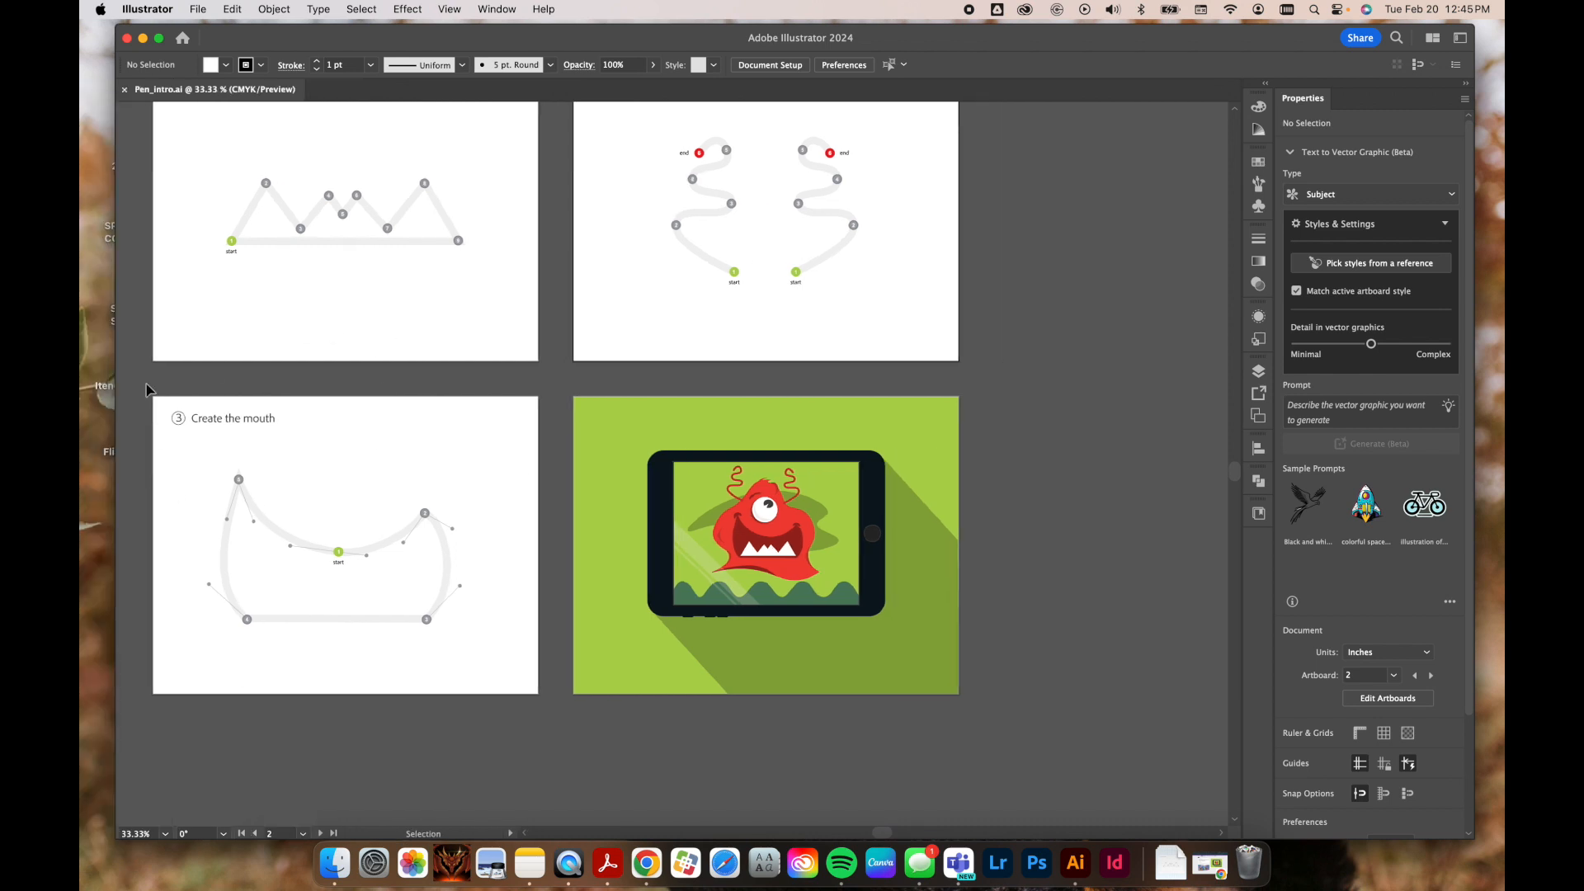
left_click(1459, 45)
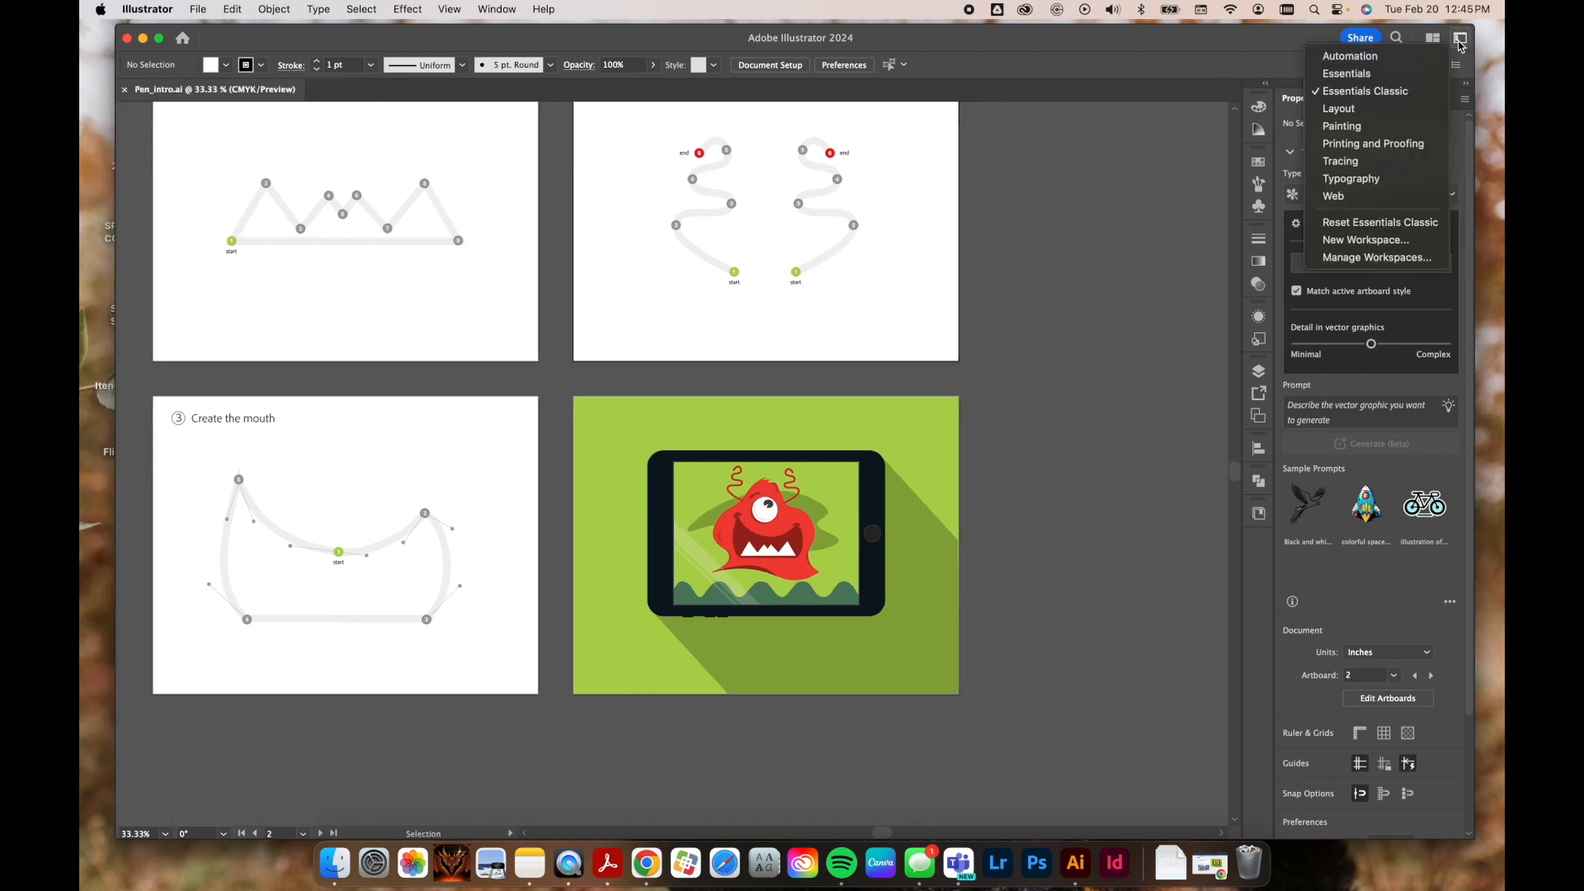
left_click(1351, 222)
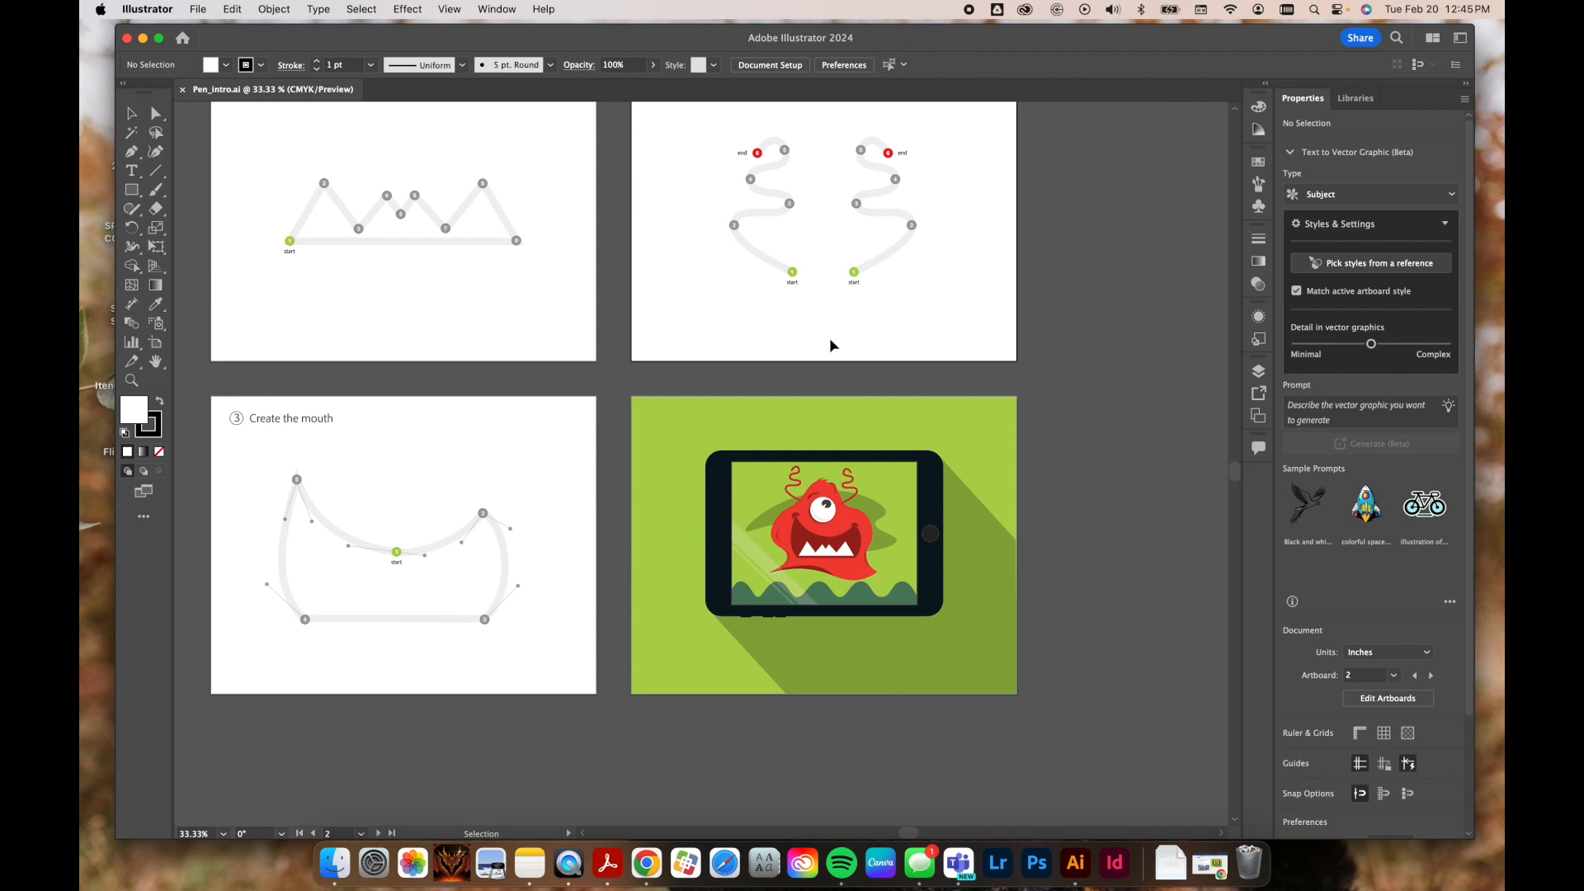
Step: Examine the teeth artboard at 100% and the full set of exercise artboards at 33.33%
scroll(464, 530, "up", 3)
scroll(465, 530, "left", 3)
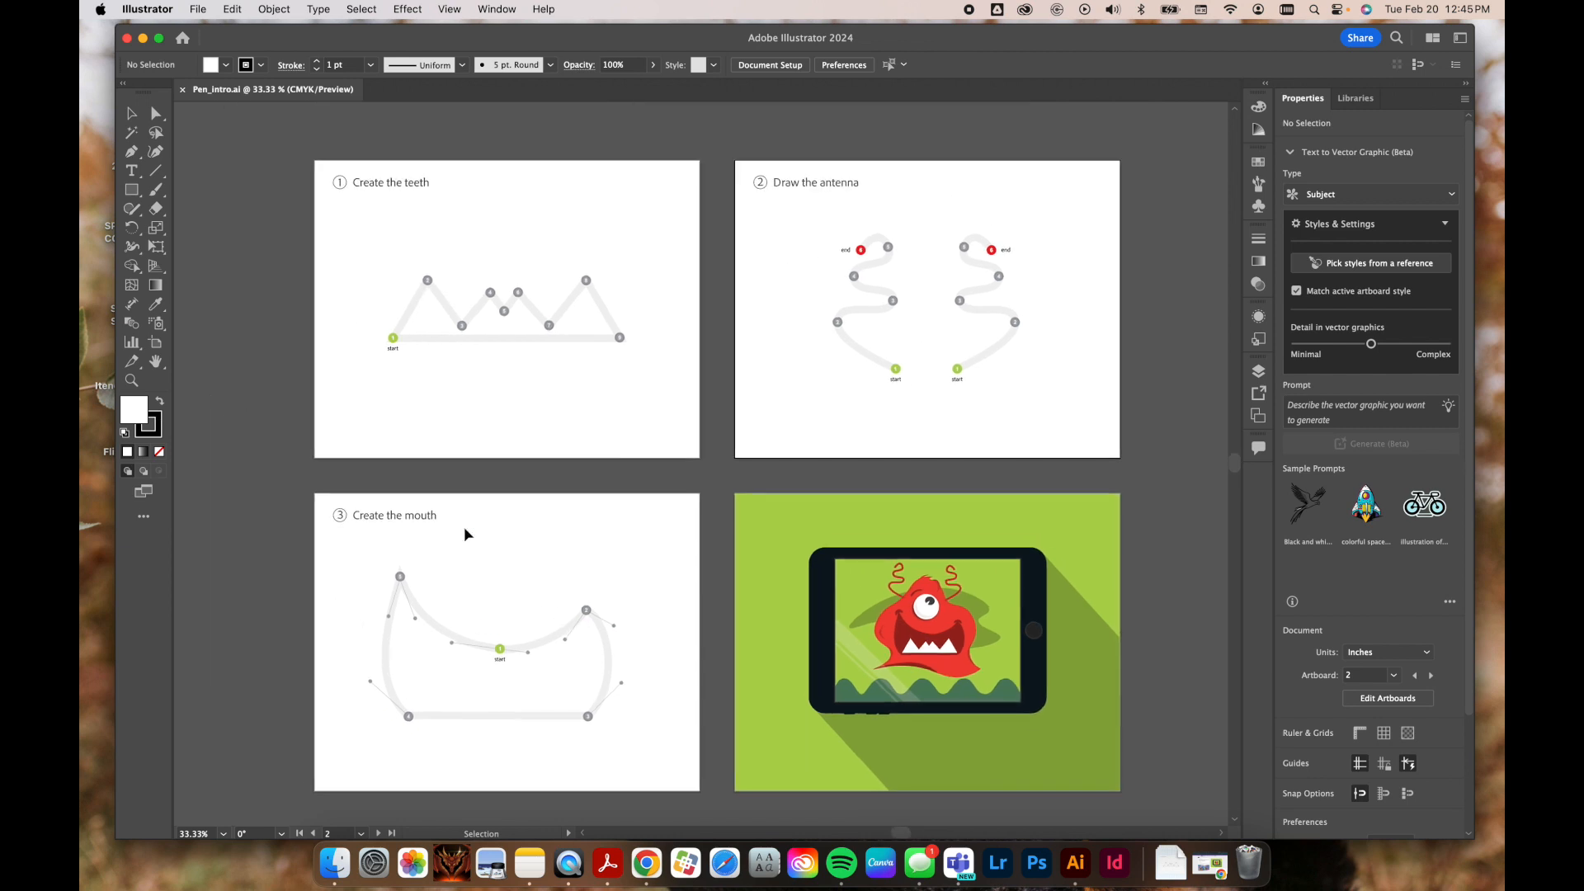
key("super+1")
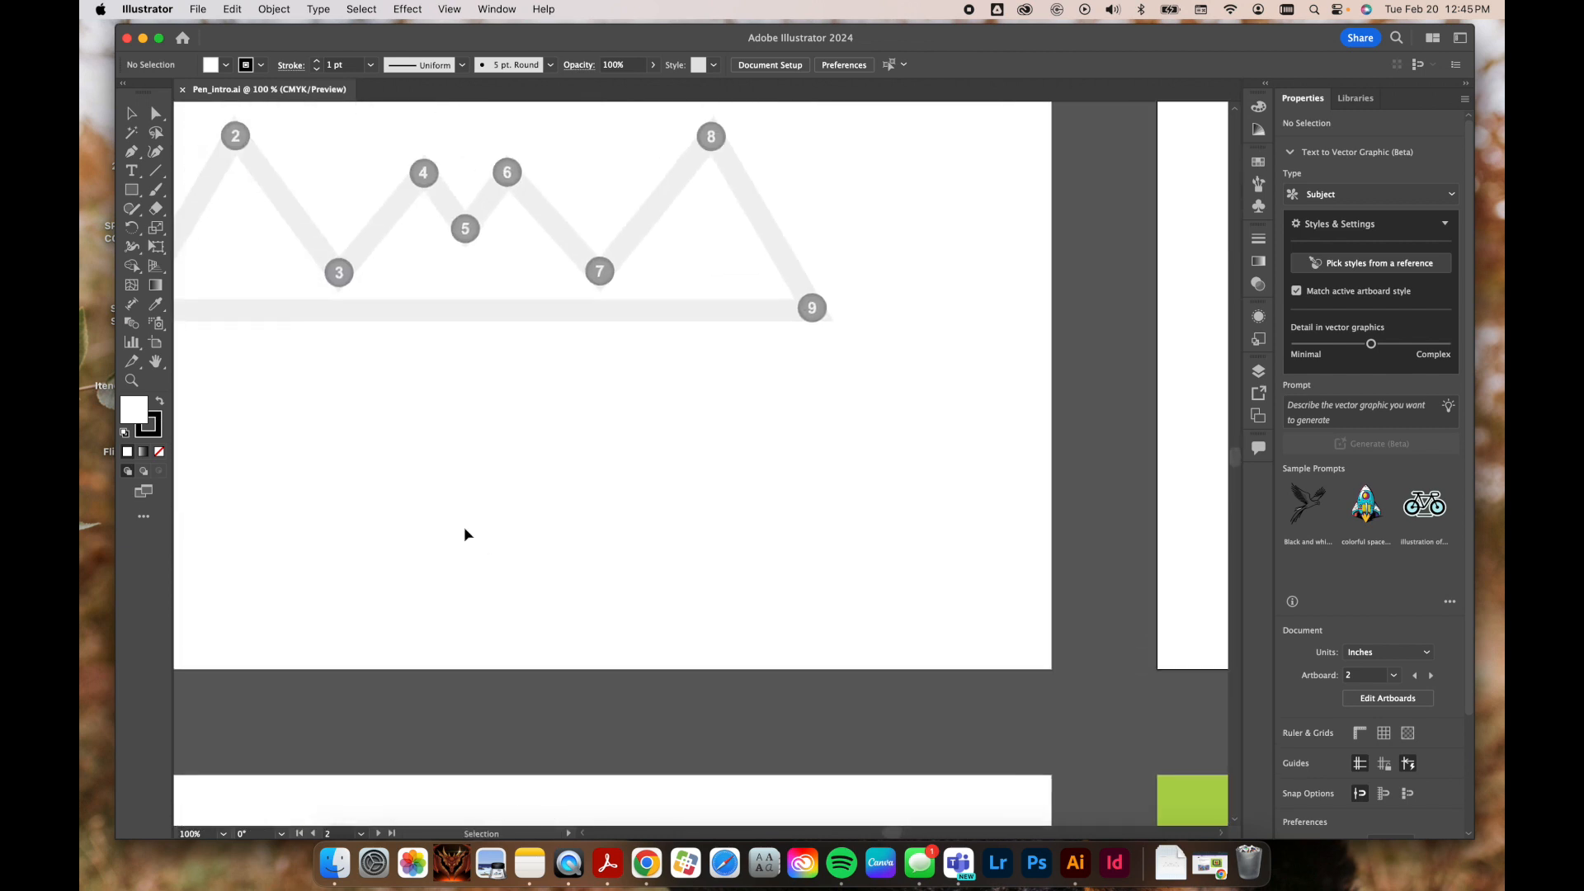
scroll(464, 532, "left", 1)
key("super+minus")
key("super+minus")
key("super+minus")
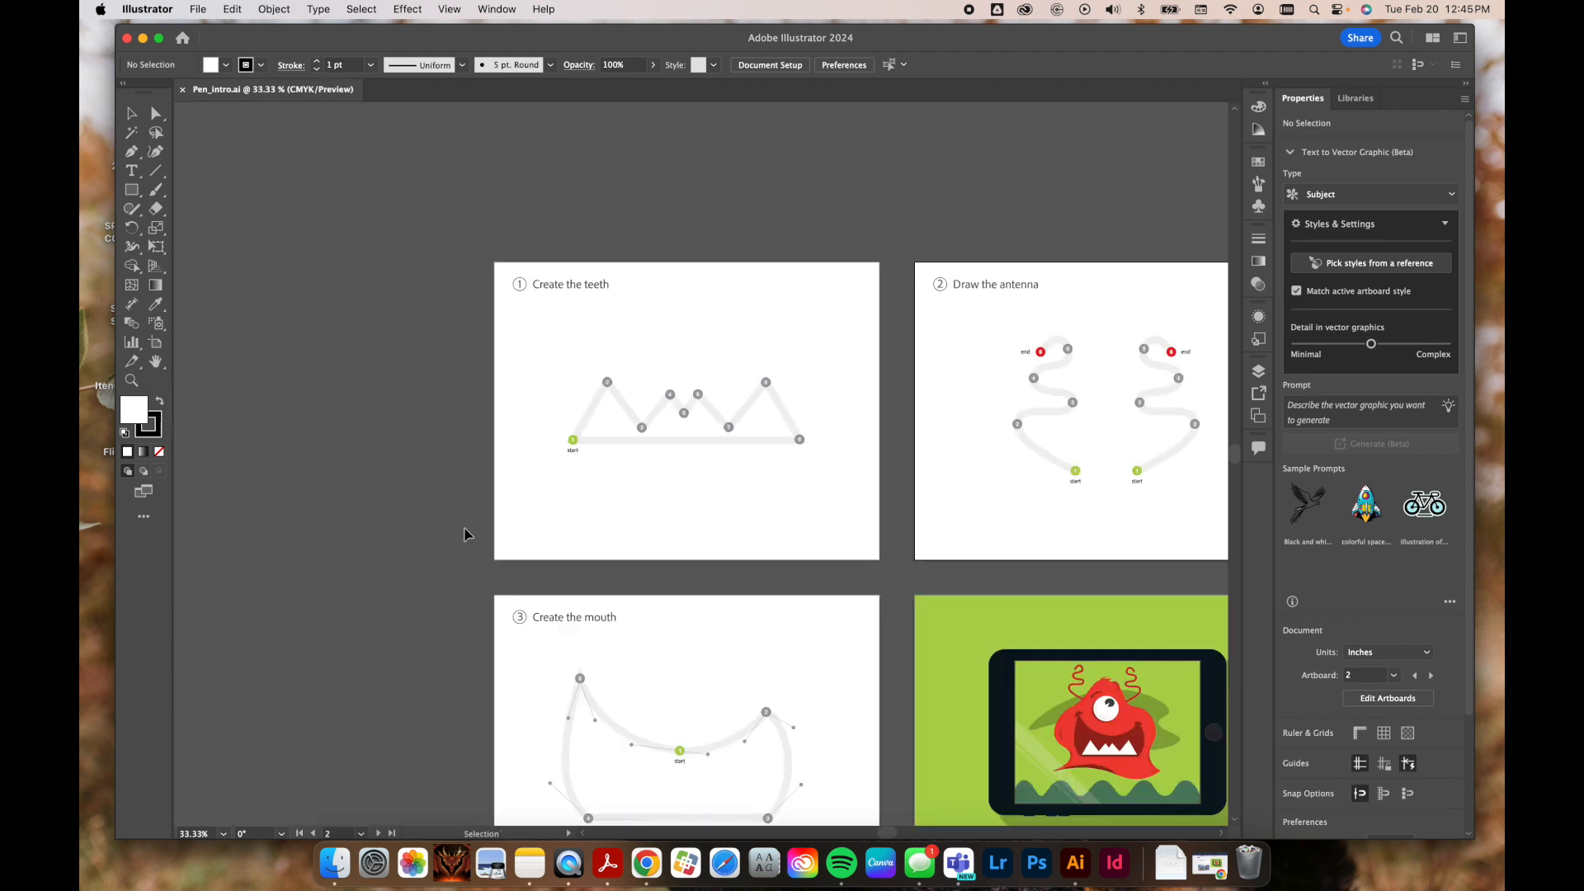
scroll(465, 532, "right", 6)
scroll(465, 533, "down", 3)
scroll(464, 534, "right", 2)
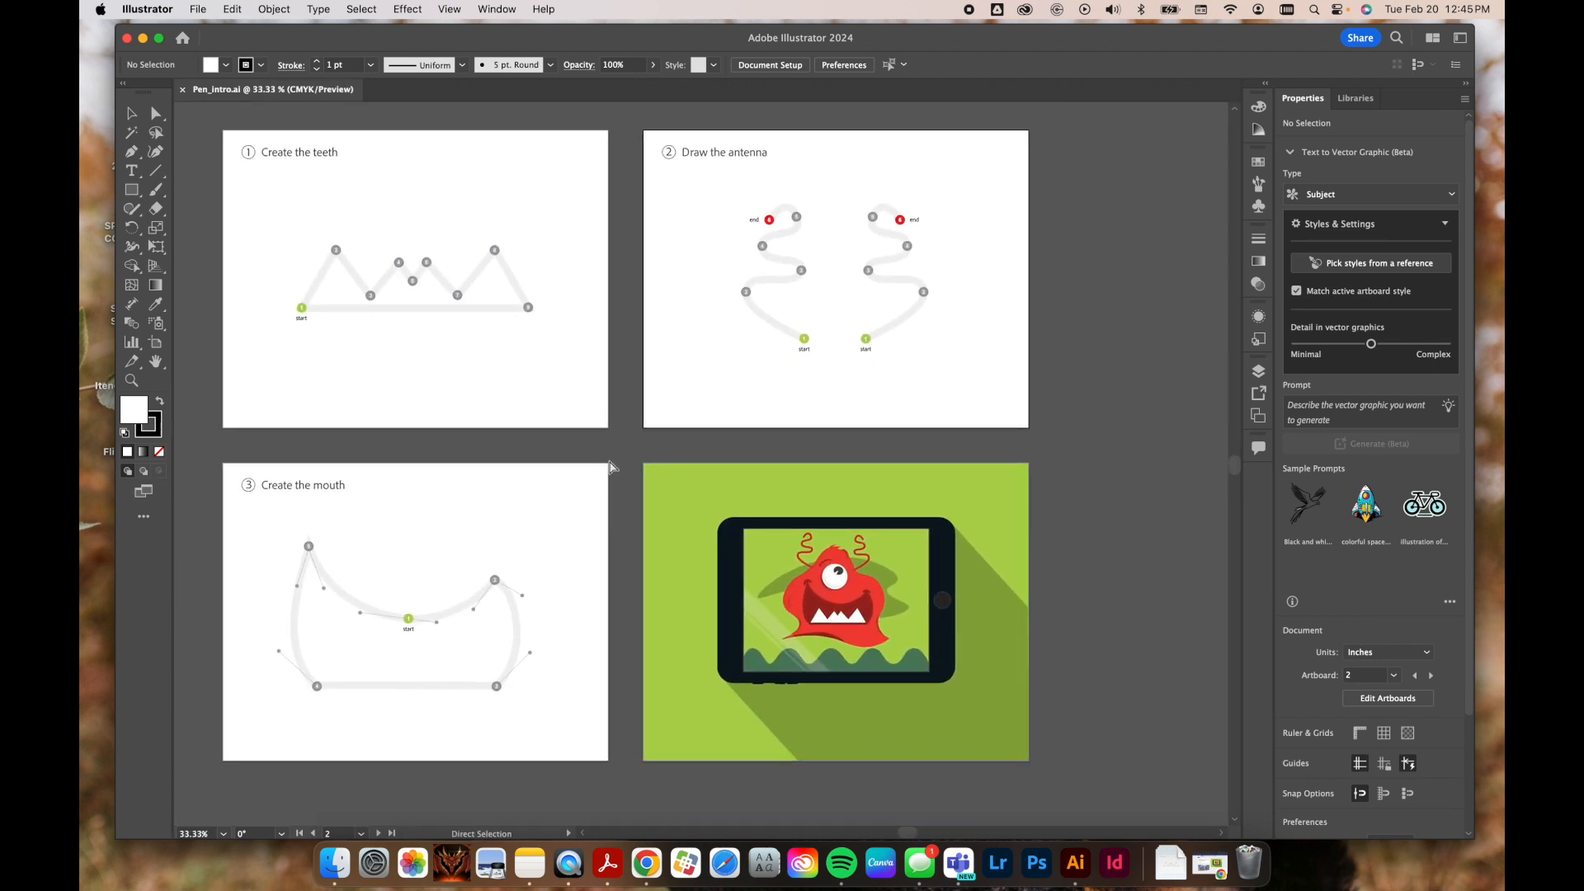
Step: Examine the area around the finished monster illustration at 100% and compare it with the overview of all artboards
key("super+1")
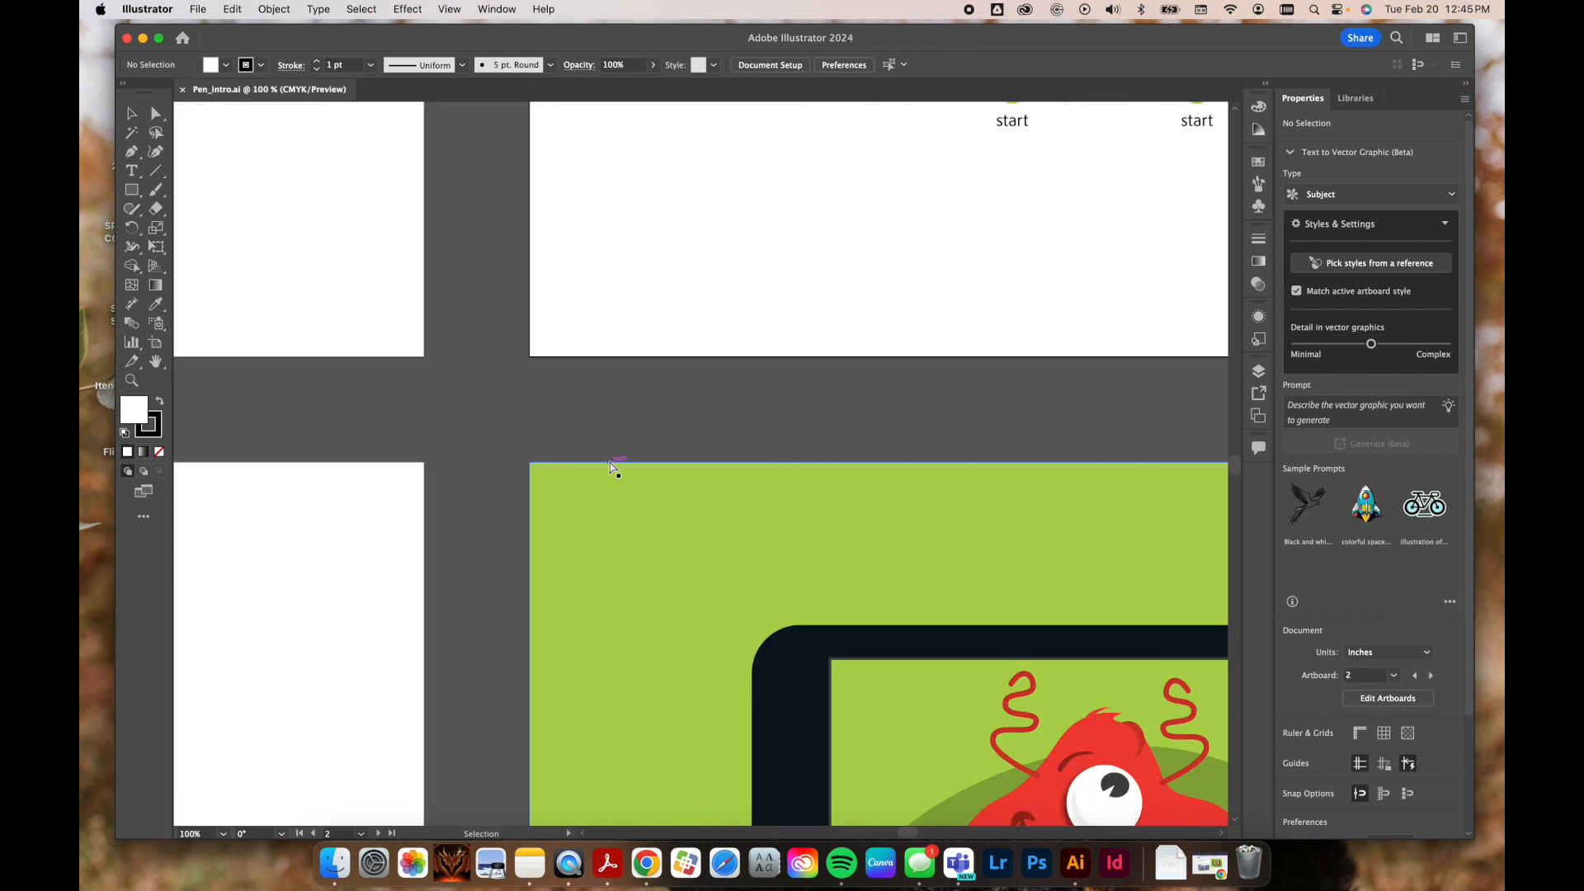
key("super+minus")
key("super+minus")
key("super+minus")
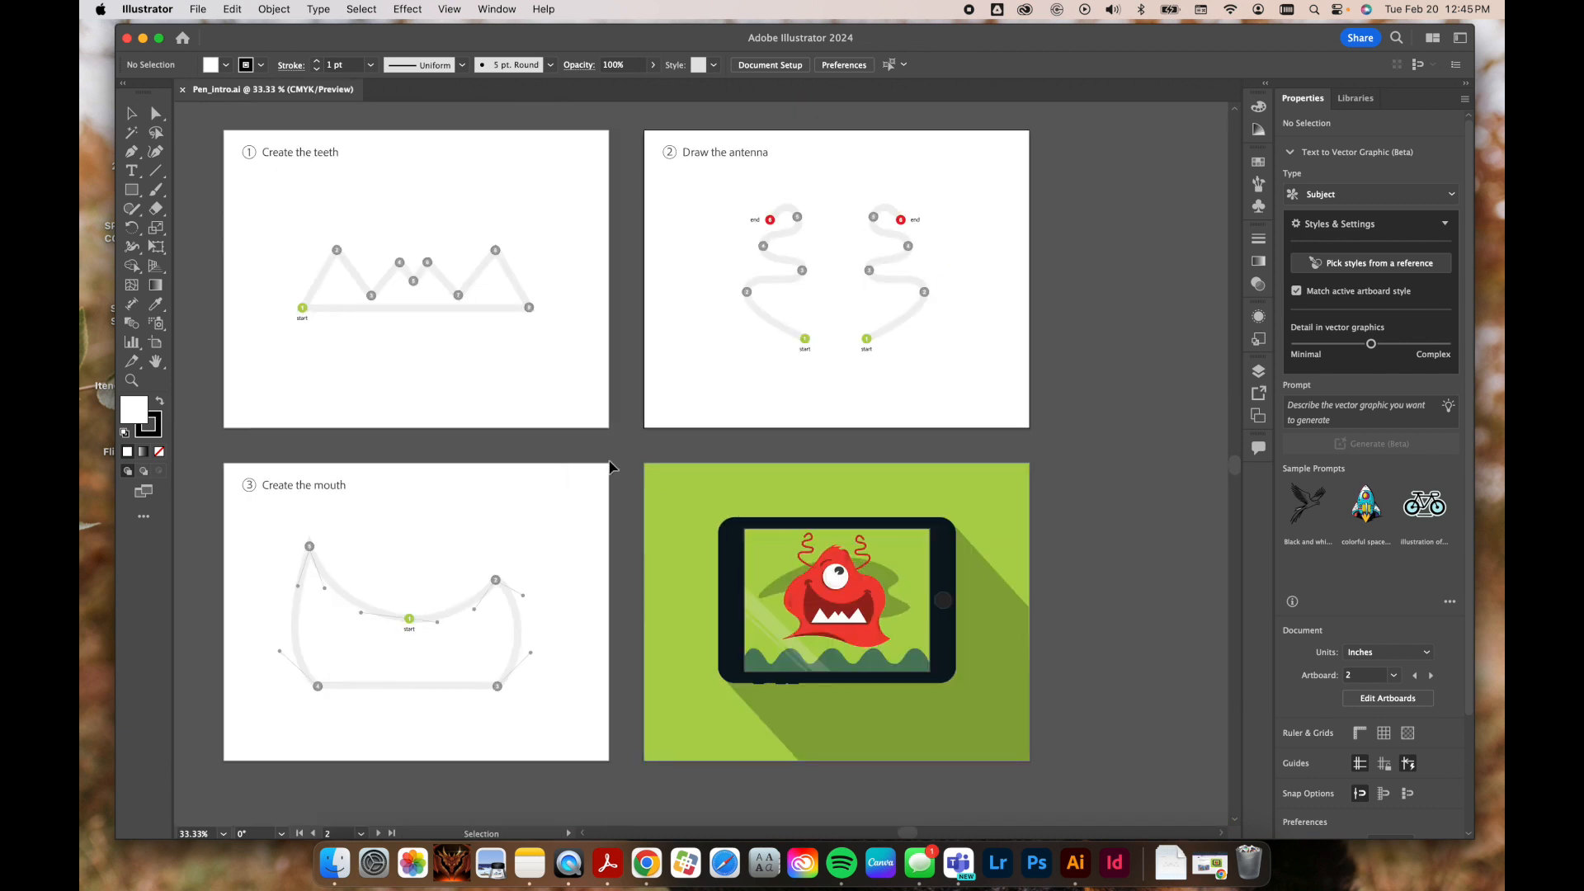
scroll(455, 428, "up", 4)
scroll(455, 427, "left", 2)
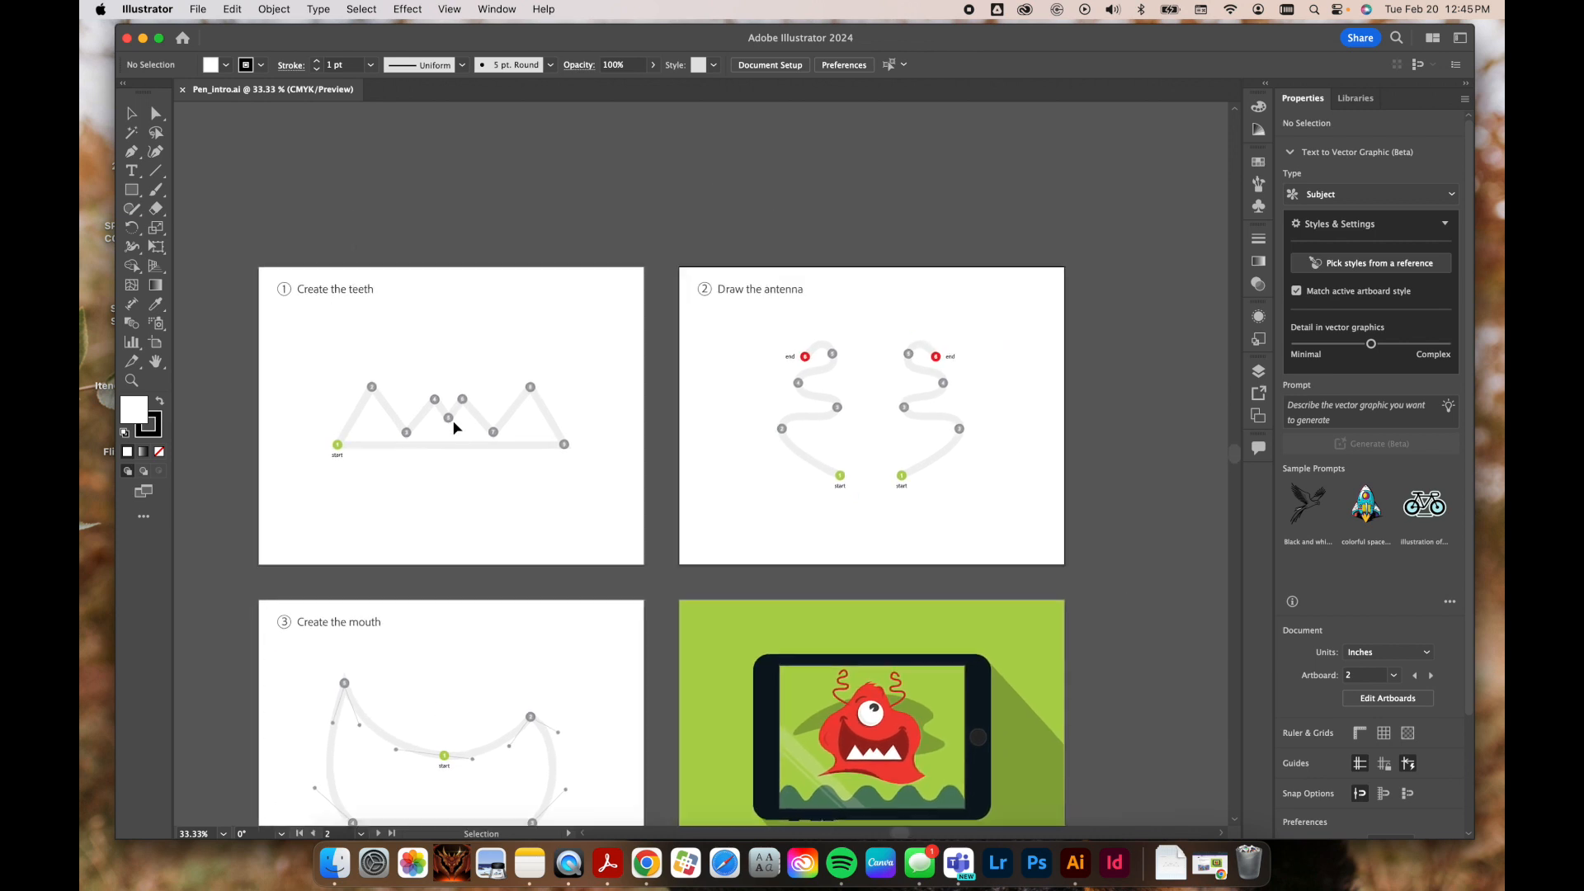
scroll(454, 427, "down", 4)
scroll(455, 427, "up", 5)
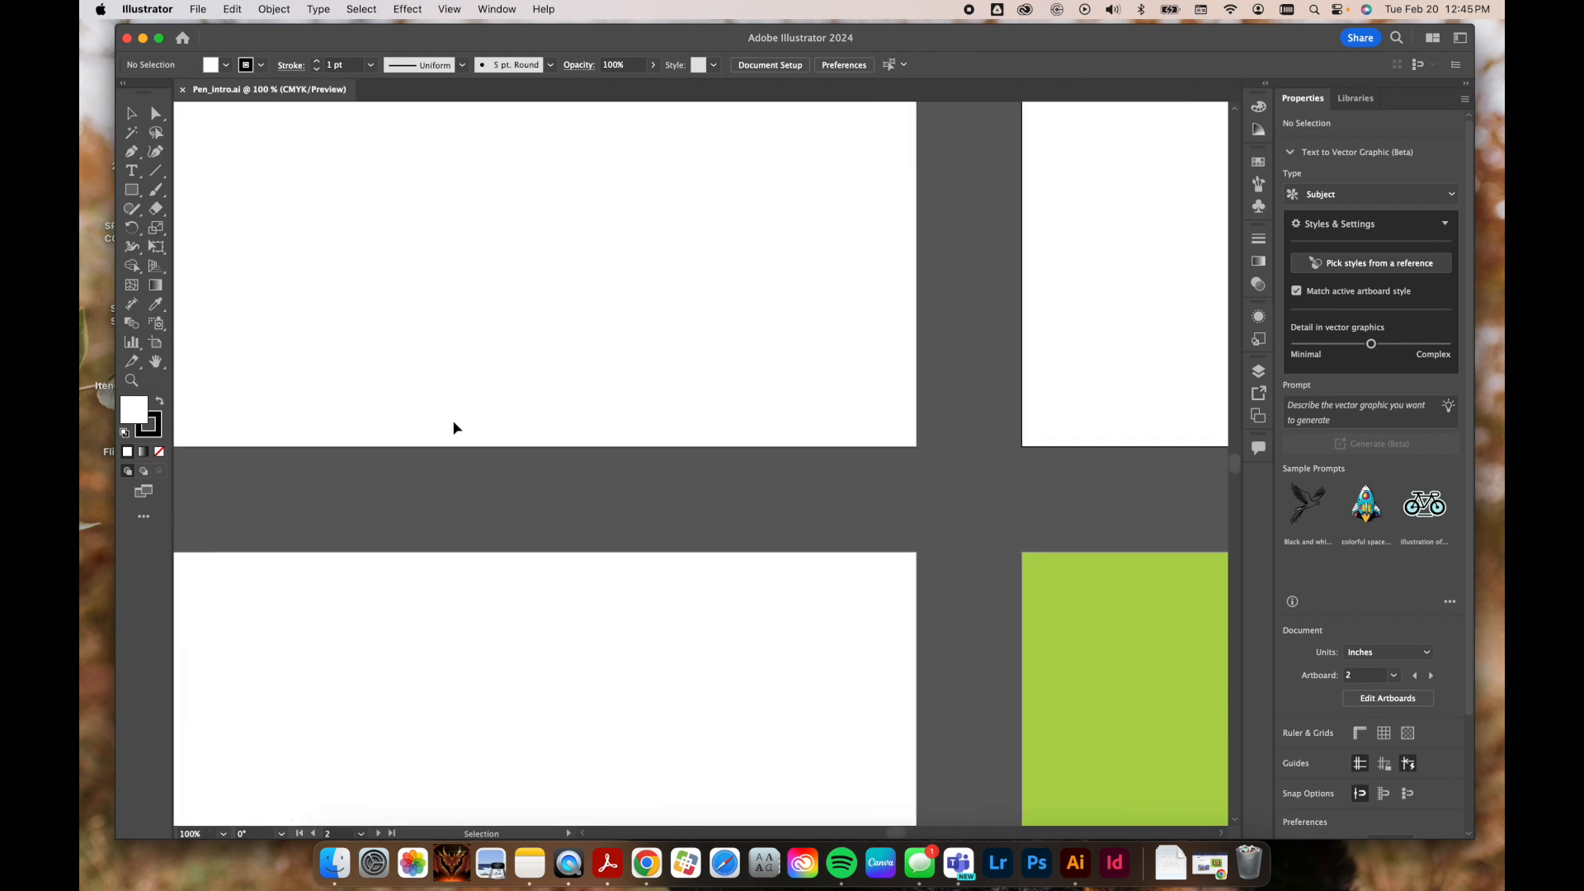
scroll(454, 427, "right", 5)
scroll(454, 428, "down", 4)
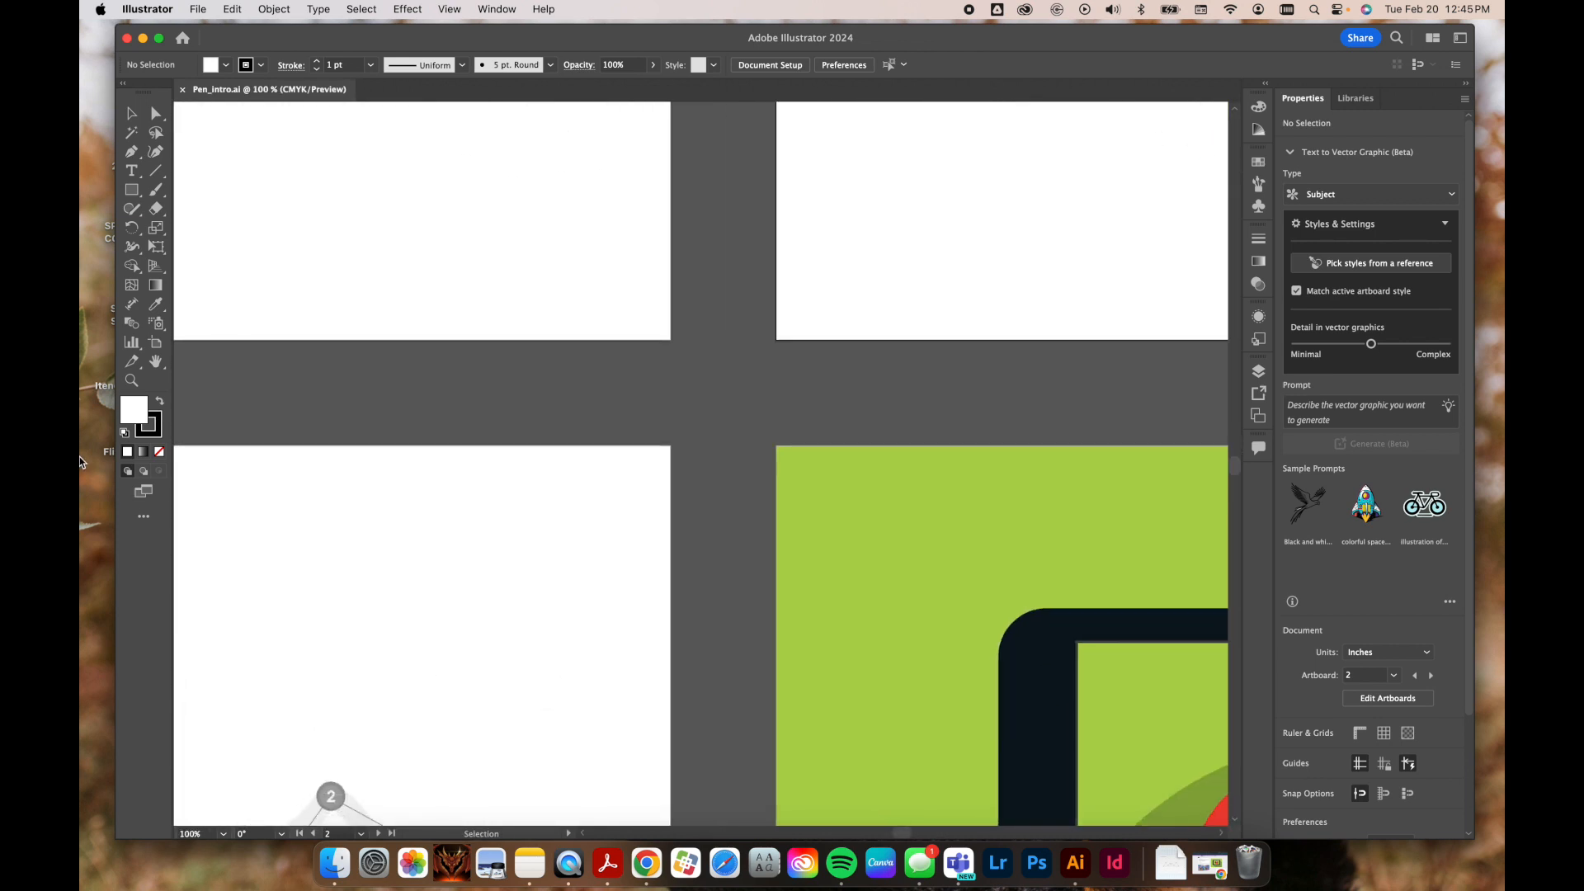
Step: Compare the overview of all artboards with a 100% view, ending on the numbered teeth guide
scroll(514, 381, "down", 5)
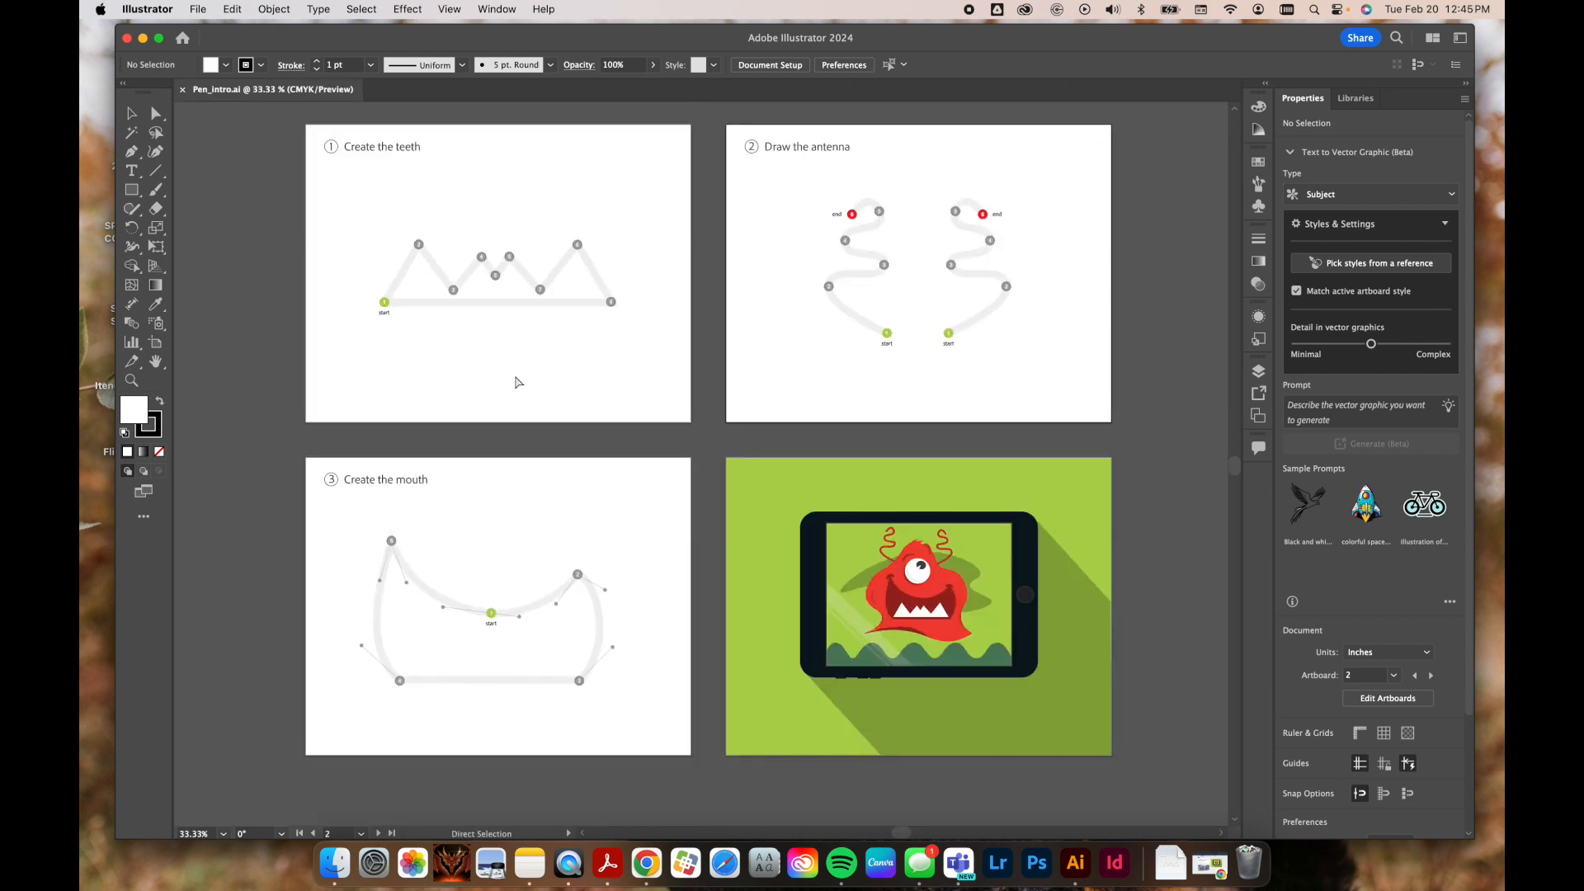
scroll(515, 382, "up", 3)
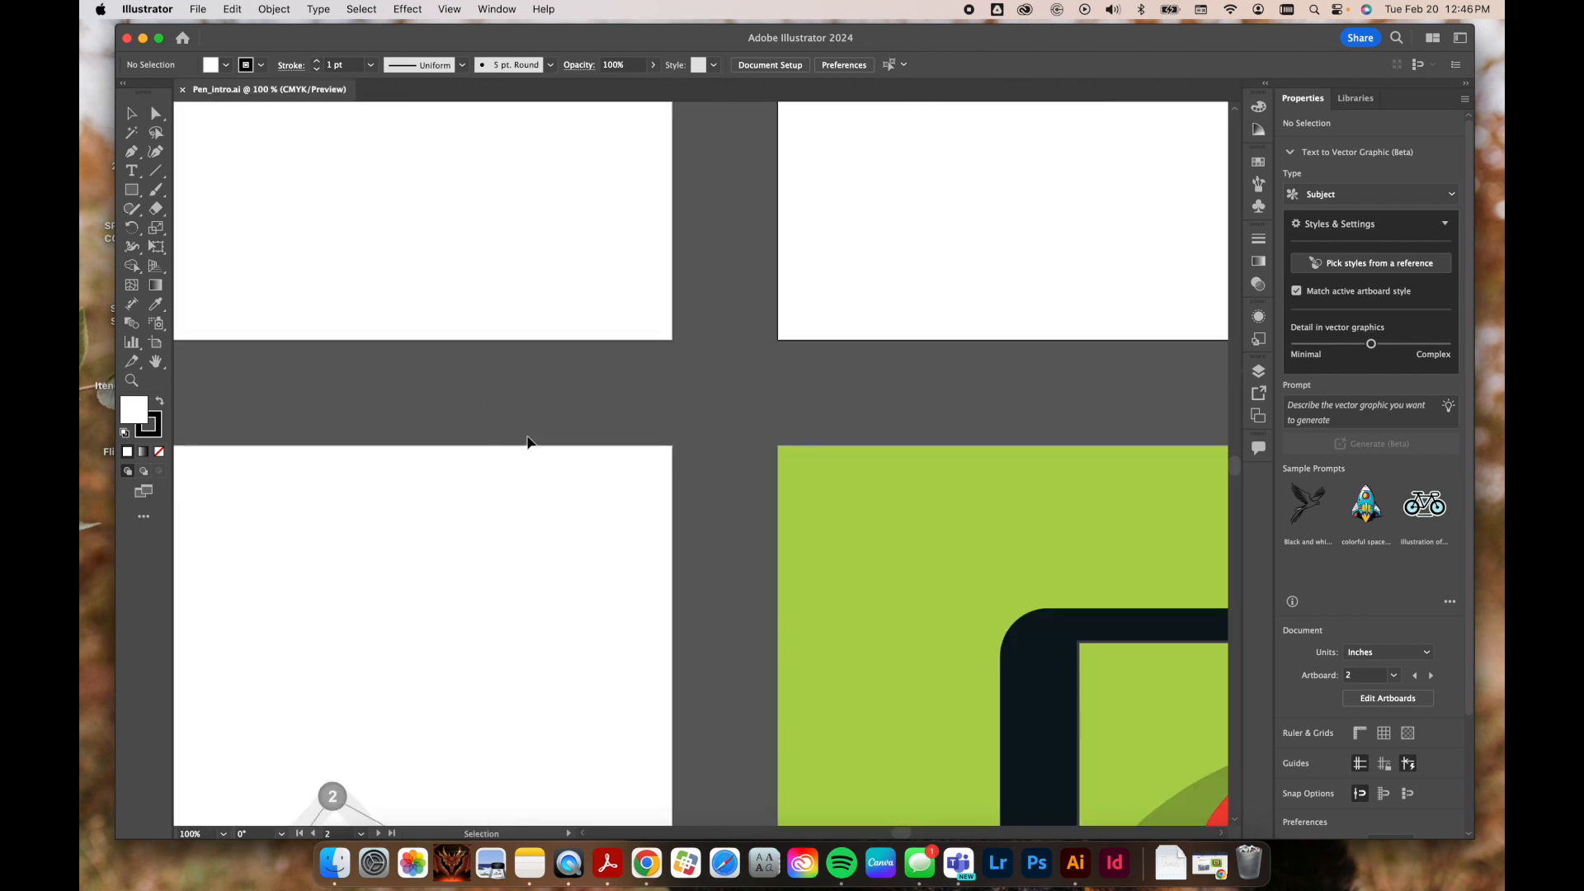
key("space")
key("space")
left_click_drag(565, 269, 779, 521)
left_click_drag(506, 329, 847, 619)
left_click_drag(645, 430, 650, 371)
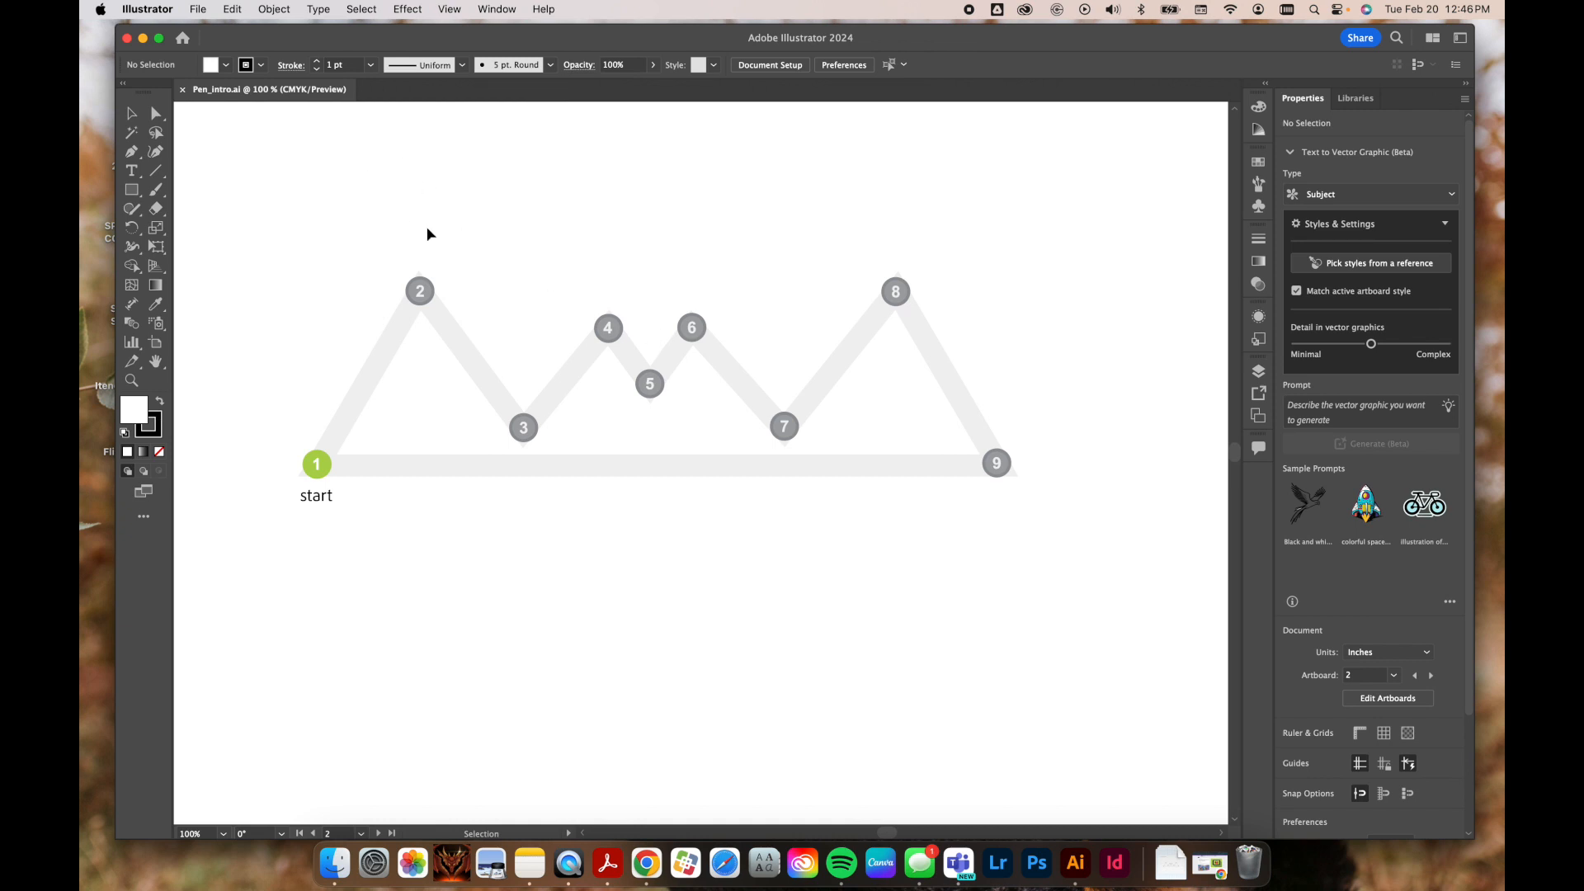
Step: Paint a looping freehand stroke over the teeth guide and a jagged tooth-shaped stroke beneath it with the Paintbrush
key("p")
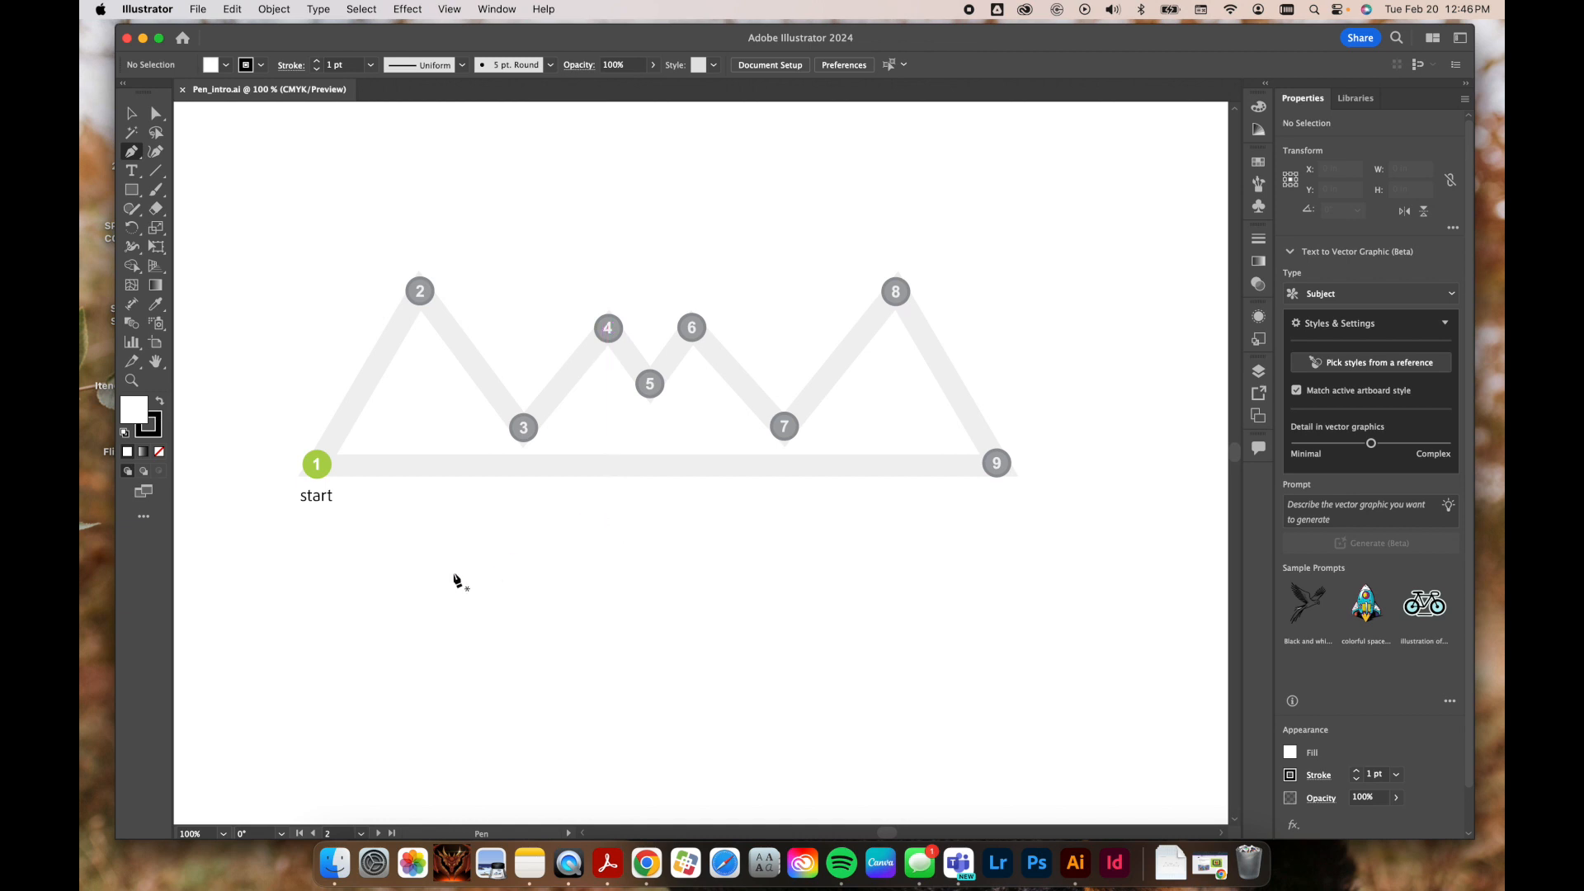
left_click(156, 191)
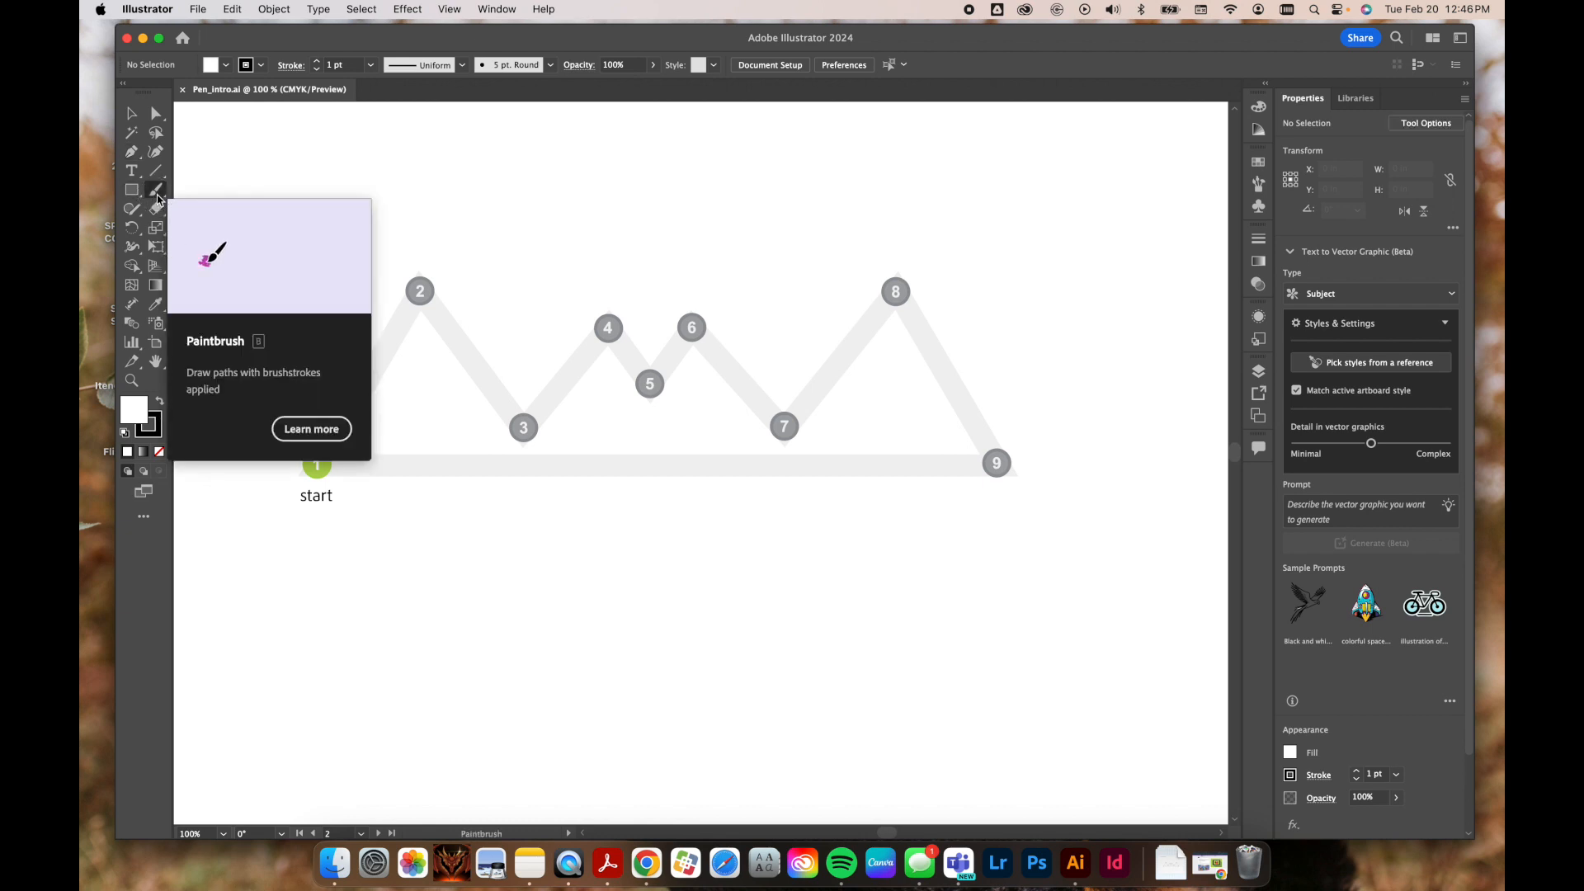
mouse_move(354, 622)
left_mouse_down()
mouse_move(280, 399)
mouse_move(359, 368)
mouse_move(476, 620)
mouse_move(645, 487)
mouse_move(663, 273)
mouse_move(831, 362)
mouse_move(735, 594)
mouse_move(958, 574)
mouse_move(893, 472)
mouse_move(495, 584)
mouse_move(367, 257)
mouse_move(680, 552)
mouse_move(995, 488)
mouse_move(663, 280)
mouse_move(400, 631)
mouse_move(415, 475)
left_mouse_up()
mouse_move(402, 690)
left_mouse_down()
mouse_move(474, 530)
mouse_move(553, 702)
mouse_move(640, 557)
mouse_move(697, 657)
mouse_move(814, 572)
mouse_move(877, 616)
mouse_move(1022, 667)
mouse_move(1092, 602)
mouse_move(1078, 667)
mouse_move(339, 747)
mouse_move(404, 681)
left_mouse_up()
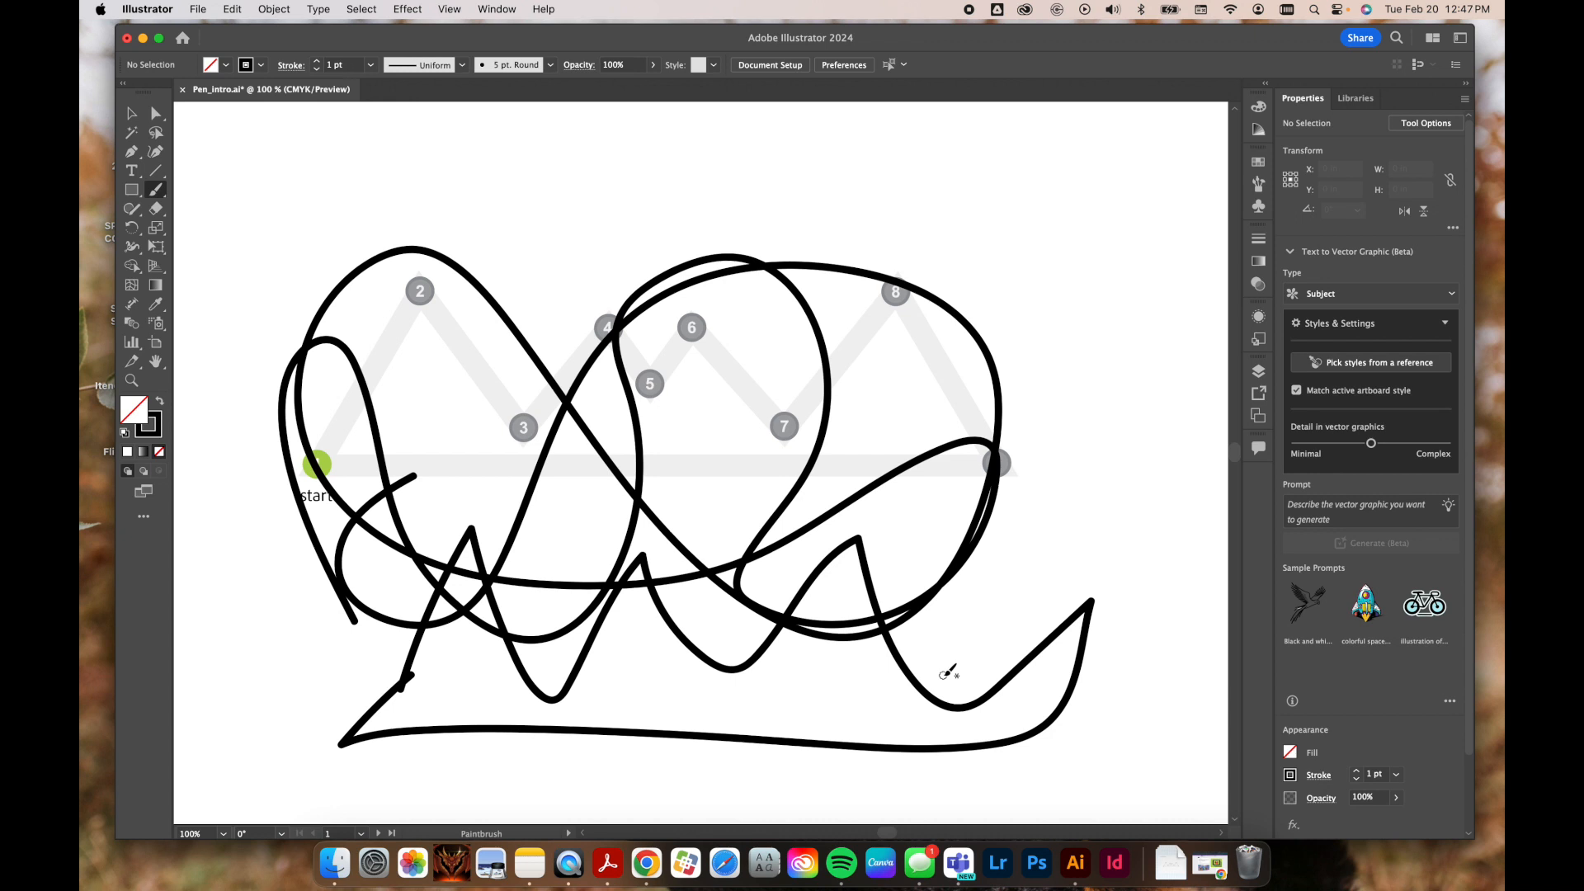
Step: Select the jagged stroke and examine its individual anchor points and handles with the Direct Selection tool
key("v")
left_click(918, 686)
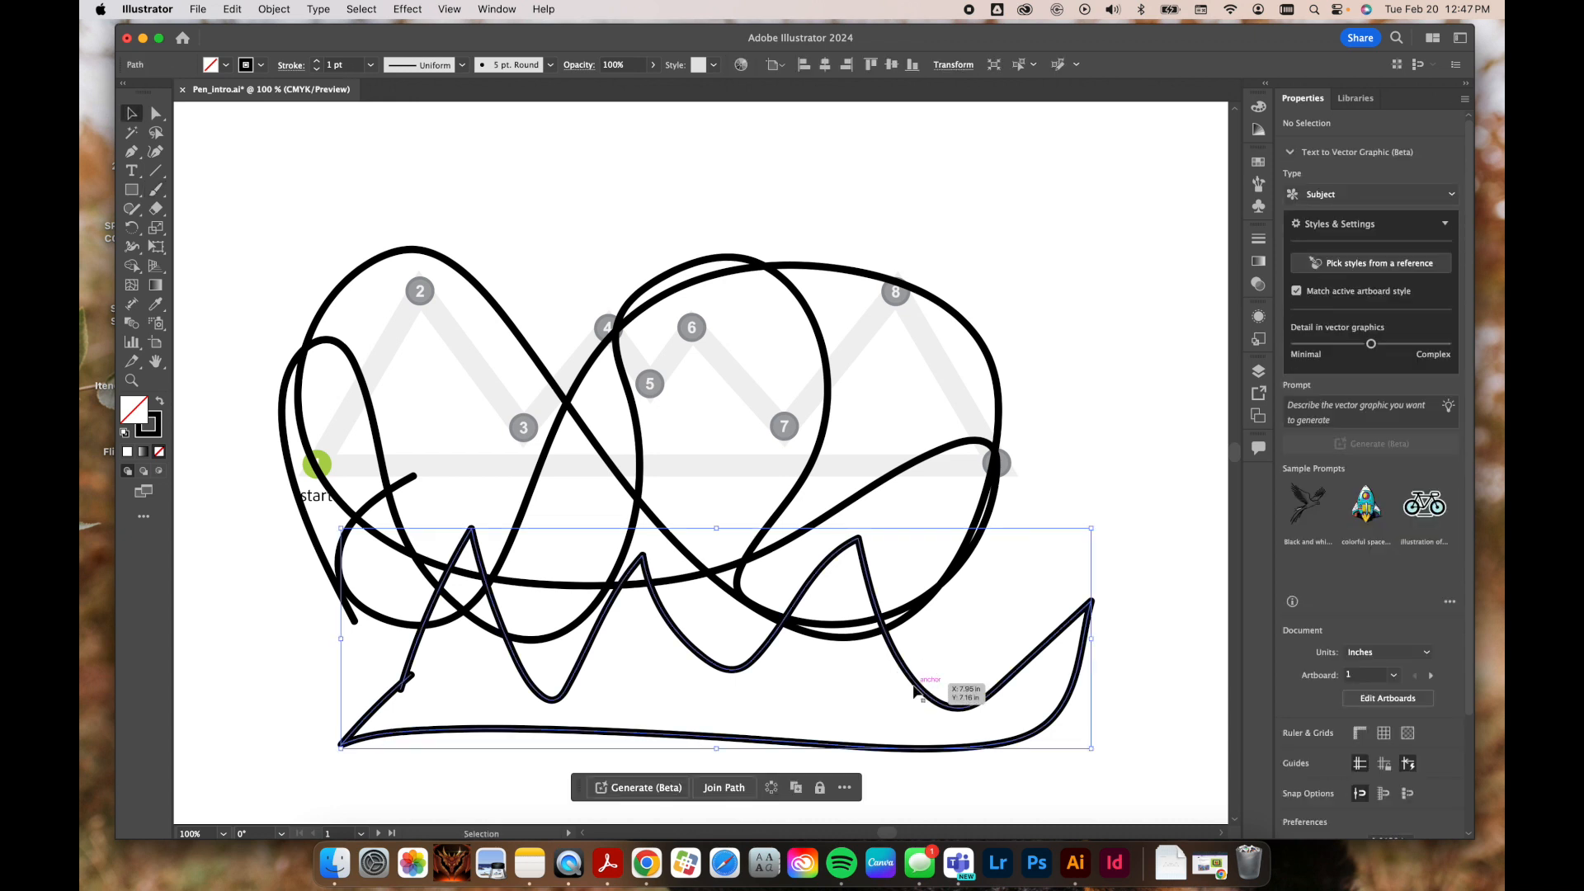
key("a")
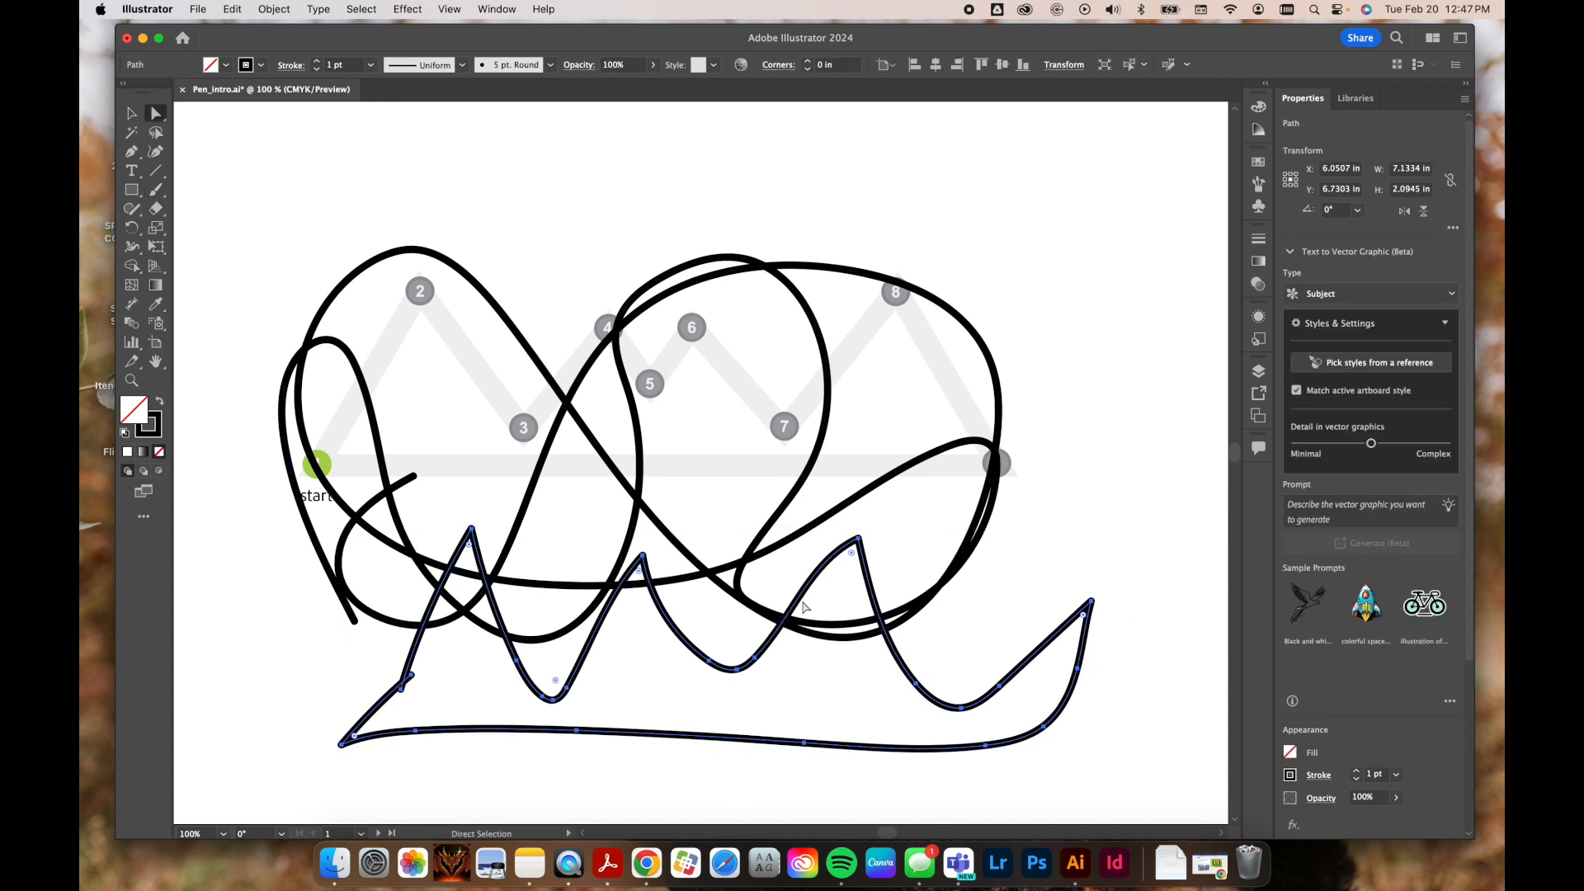
left_click(859, 539)
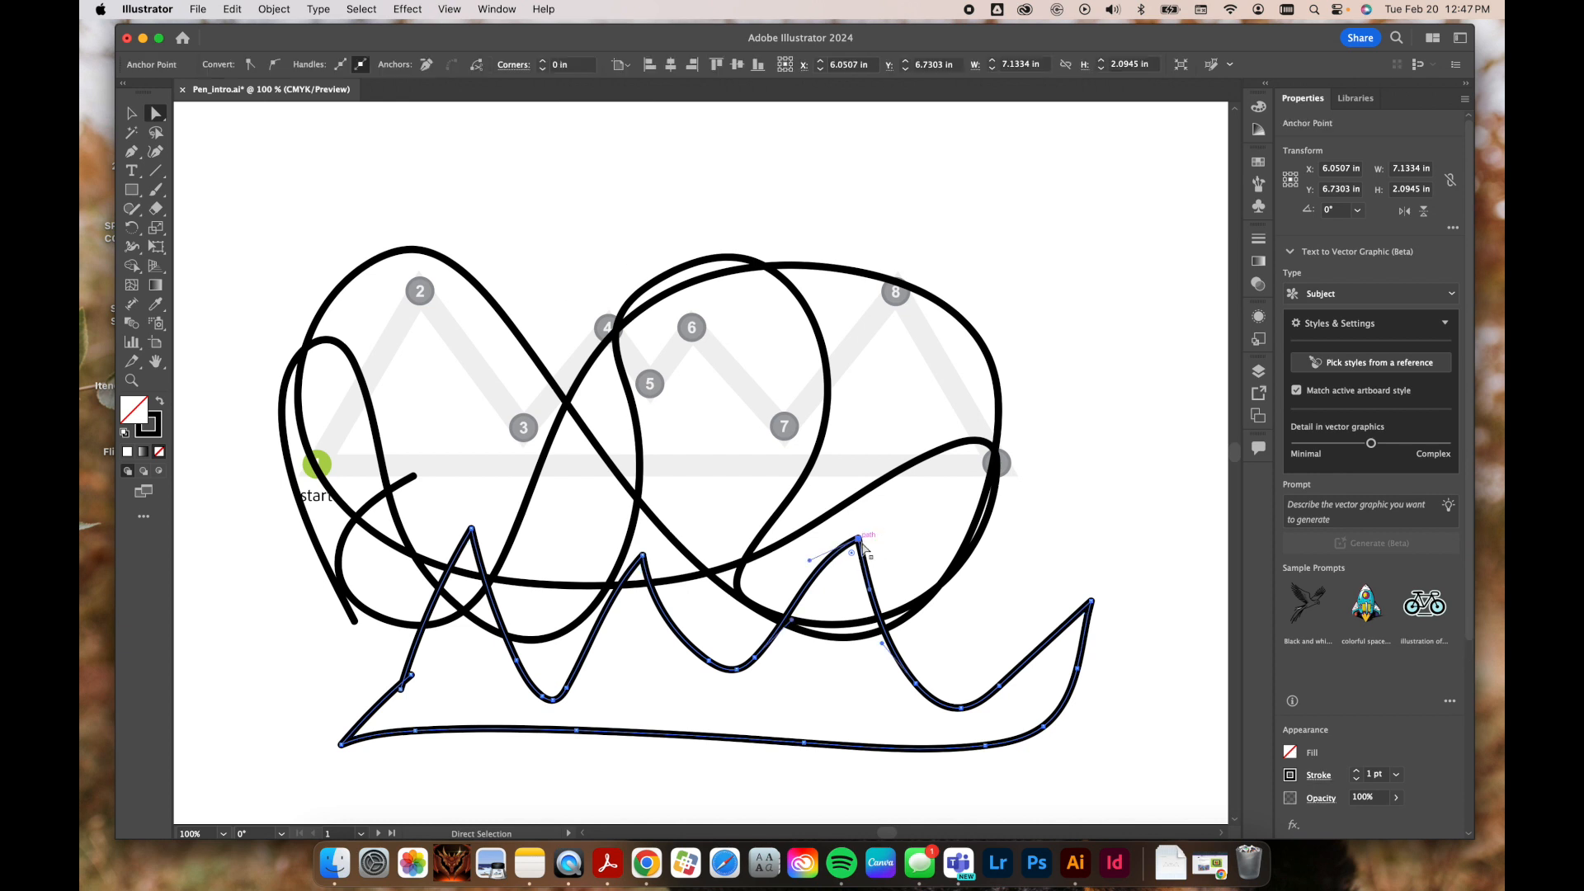
left_click(916, 685)
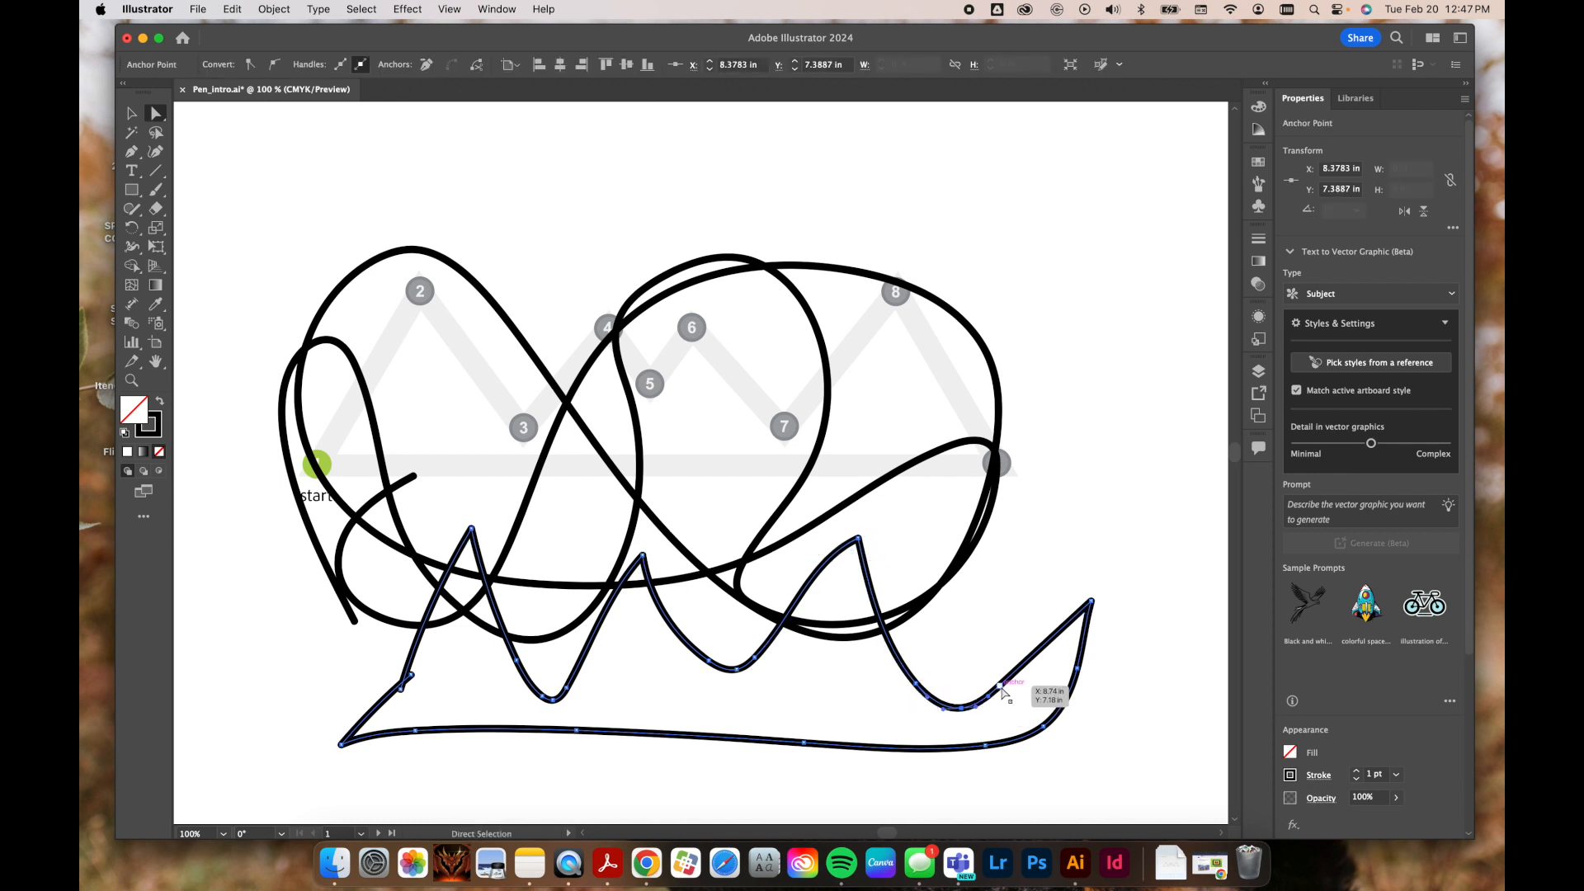
left_click(1089, 602)
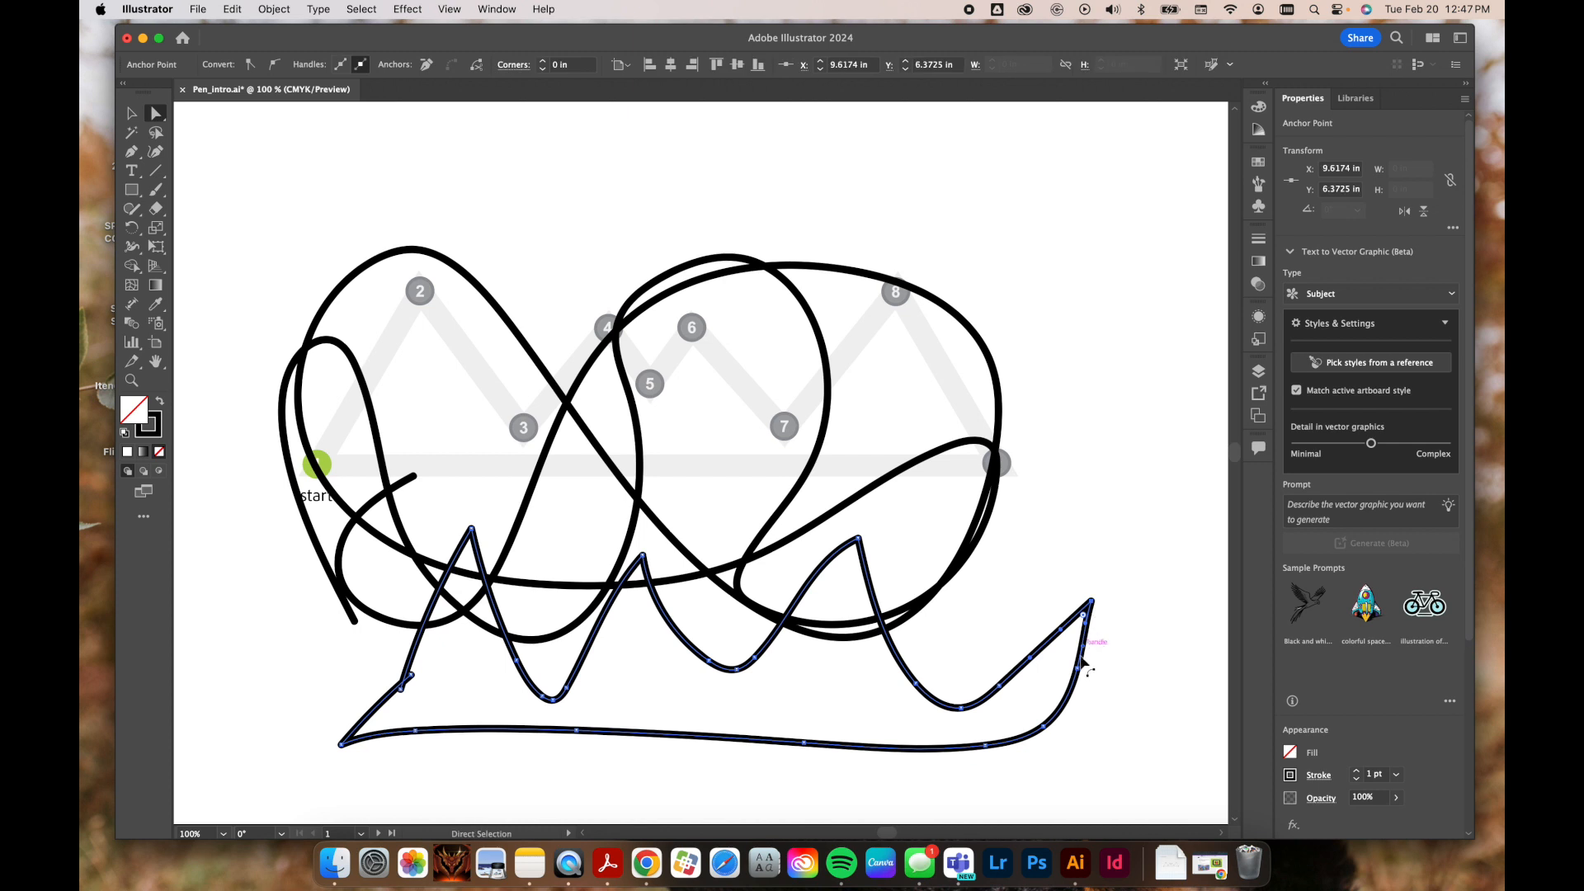
left_click(987, 747)
left_click(729, 736)
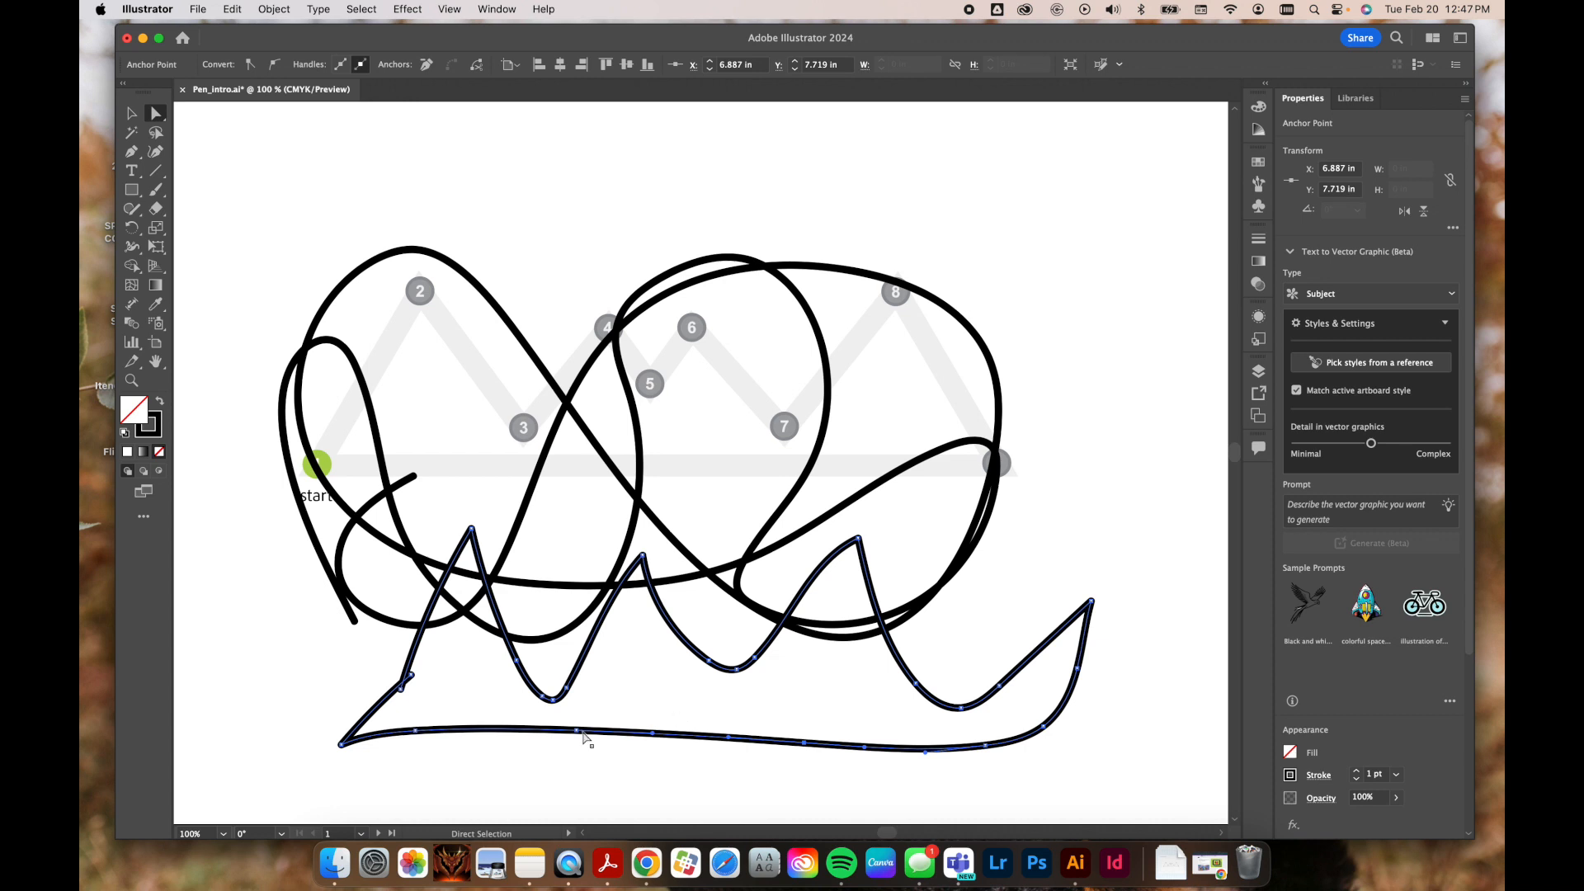
left_click(548, 699)
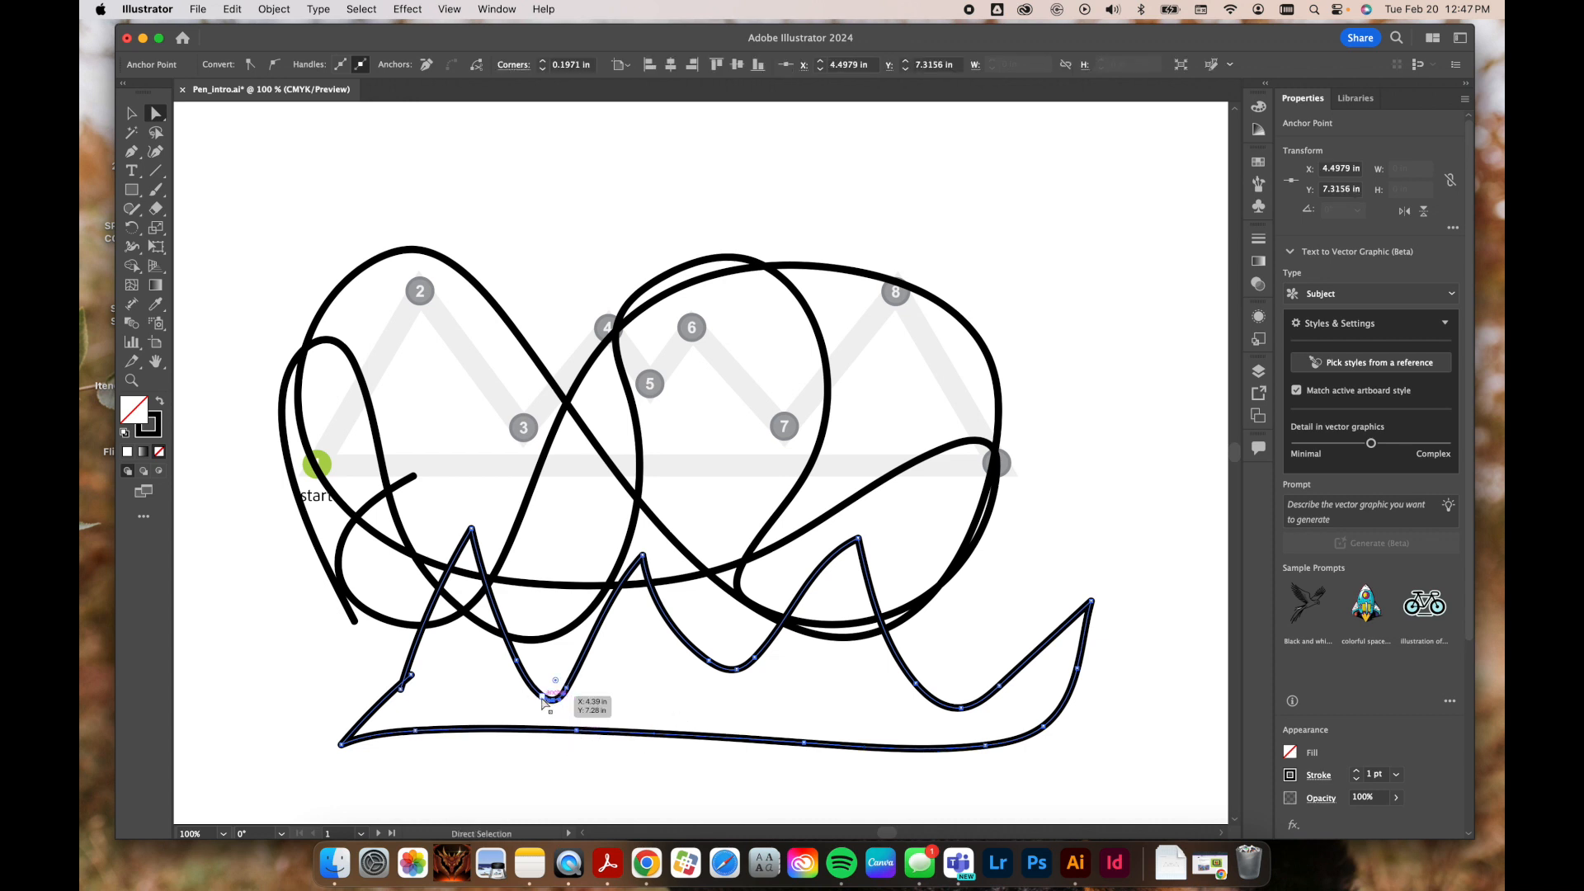
left_click(416, 731)
Step: Reshape the jagged stroke by moving anchor points at its lower corner, open ends and first peak
left_click_drag(417, 732, 311, 734)
left_click_drag(417, 678, 397, 636)
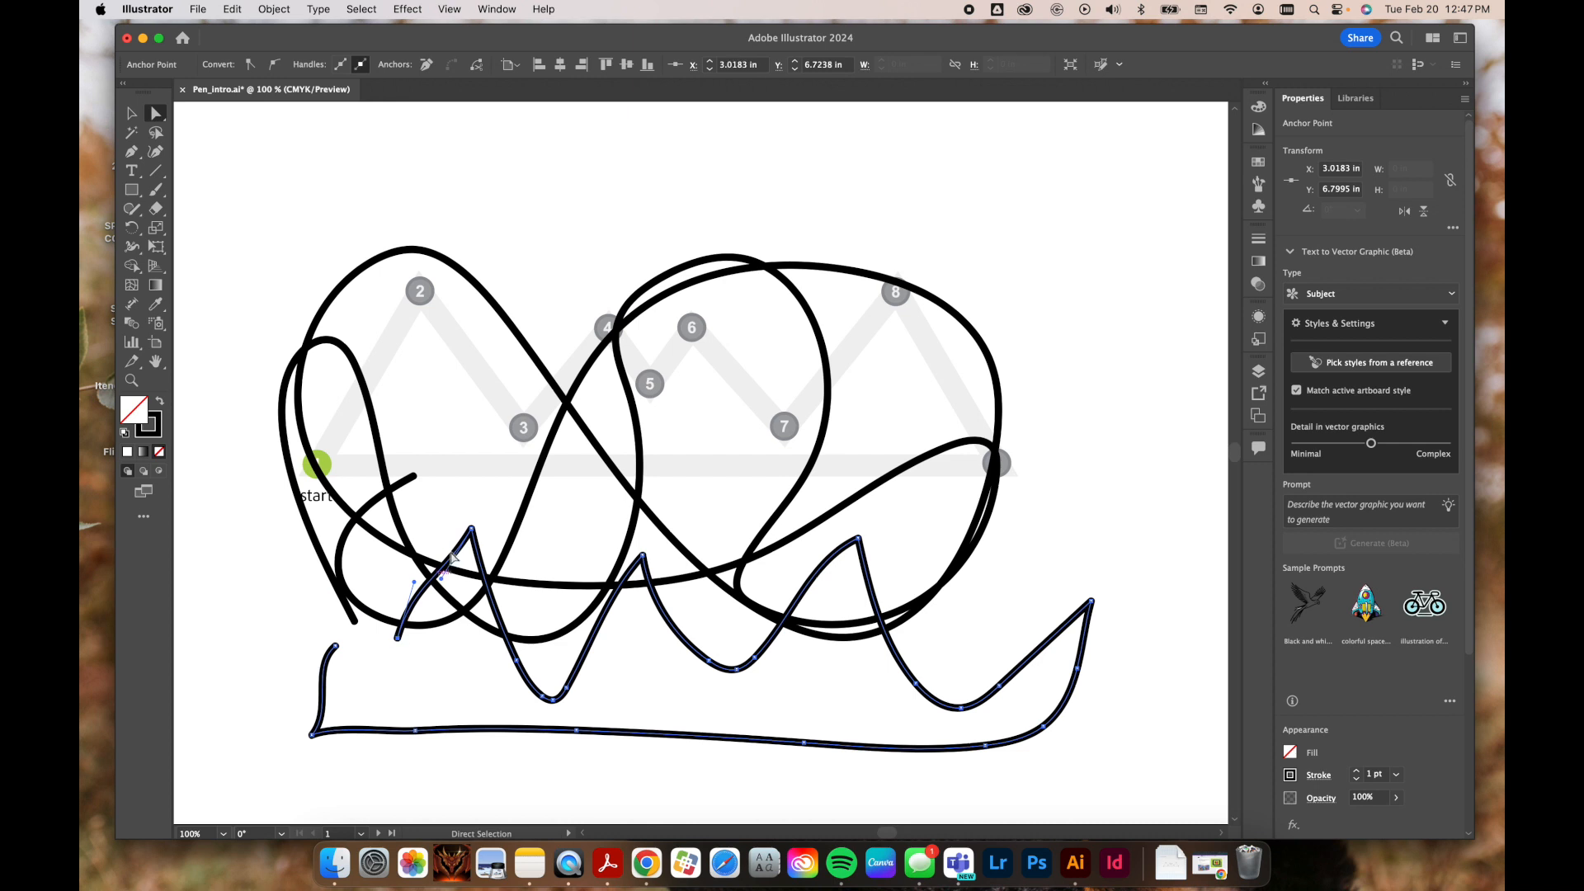
left_click_drag(471, 529, 493, 460)
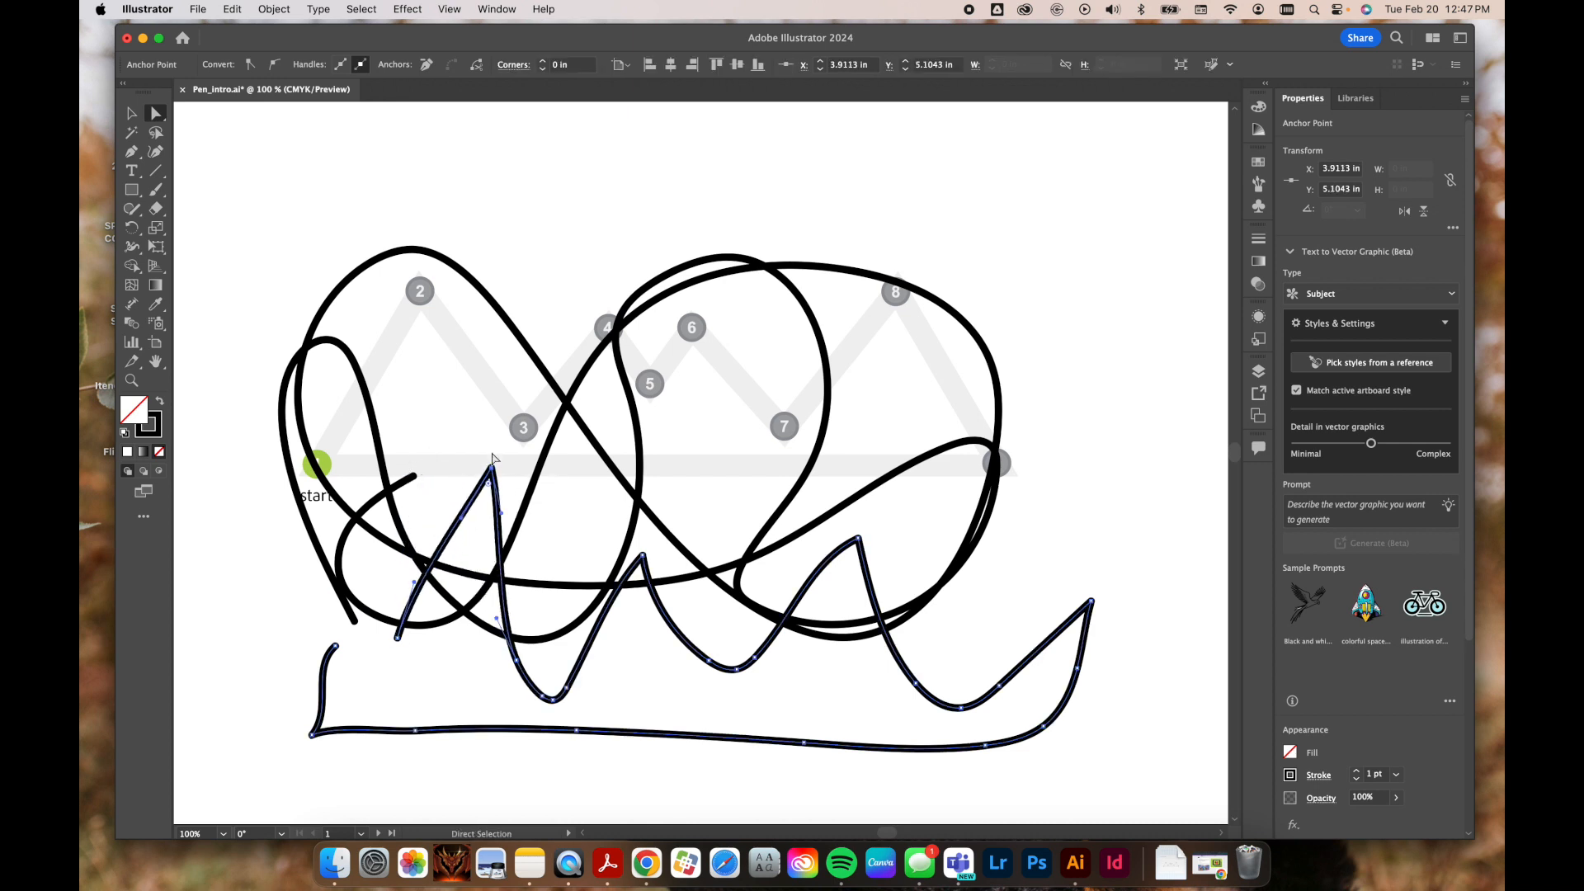
Step: Delete both freehand brush strokes from the teeth artboard, leaving only the numbered guide
key("b")
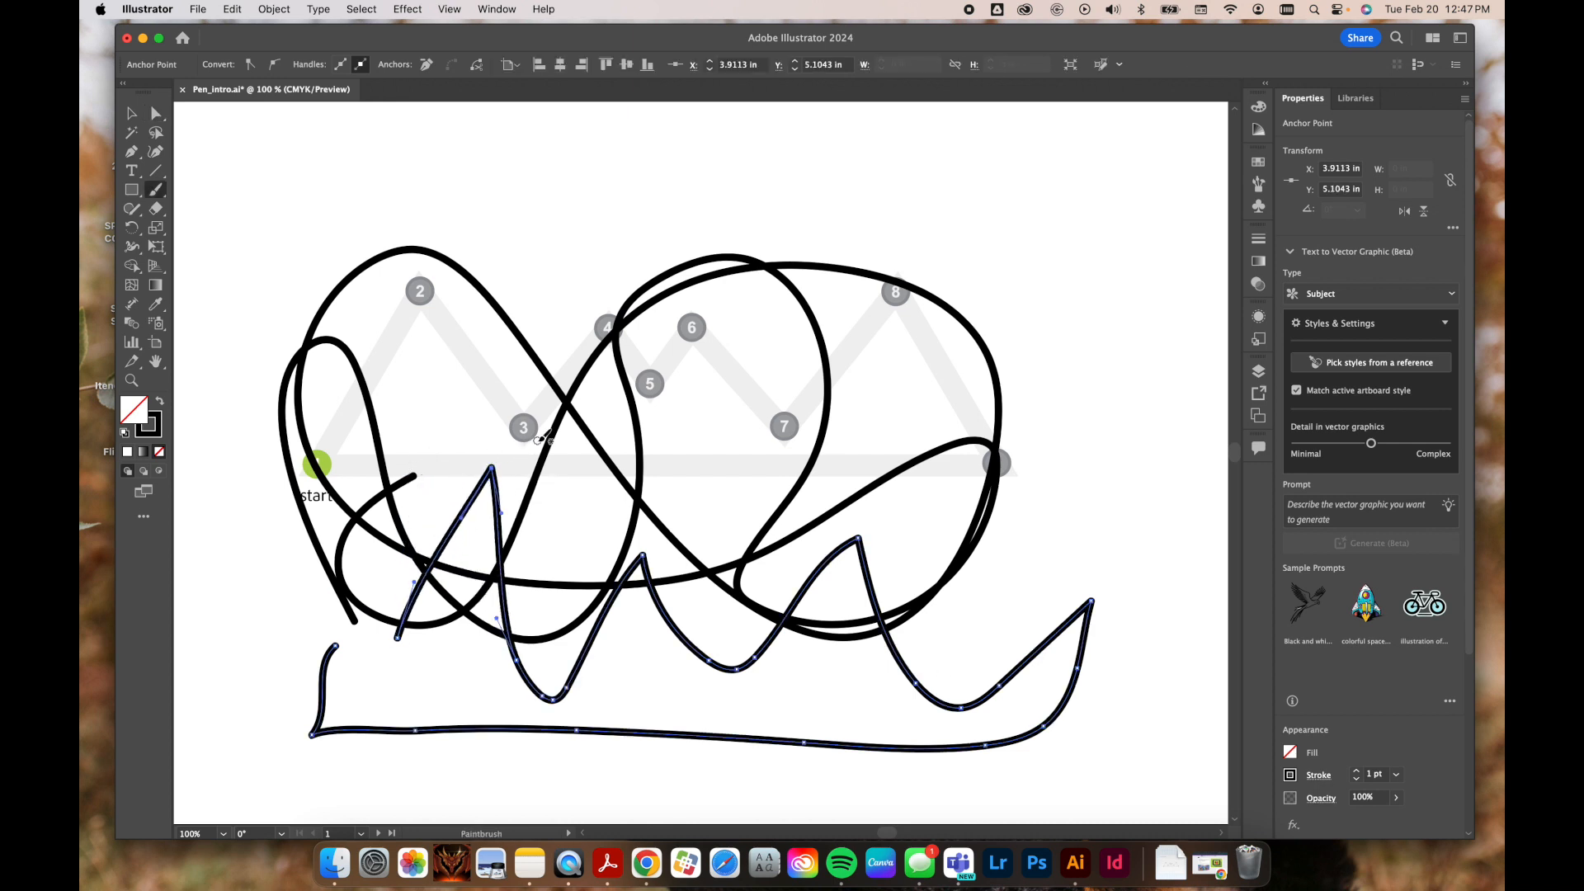
key("v")
key("Delete")
key("Delete")
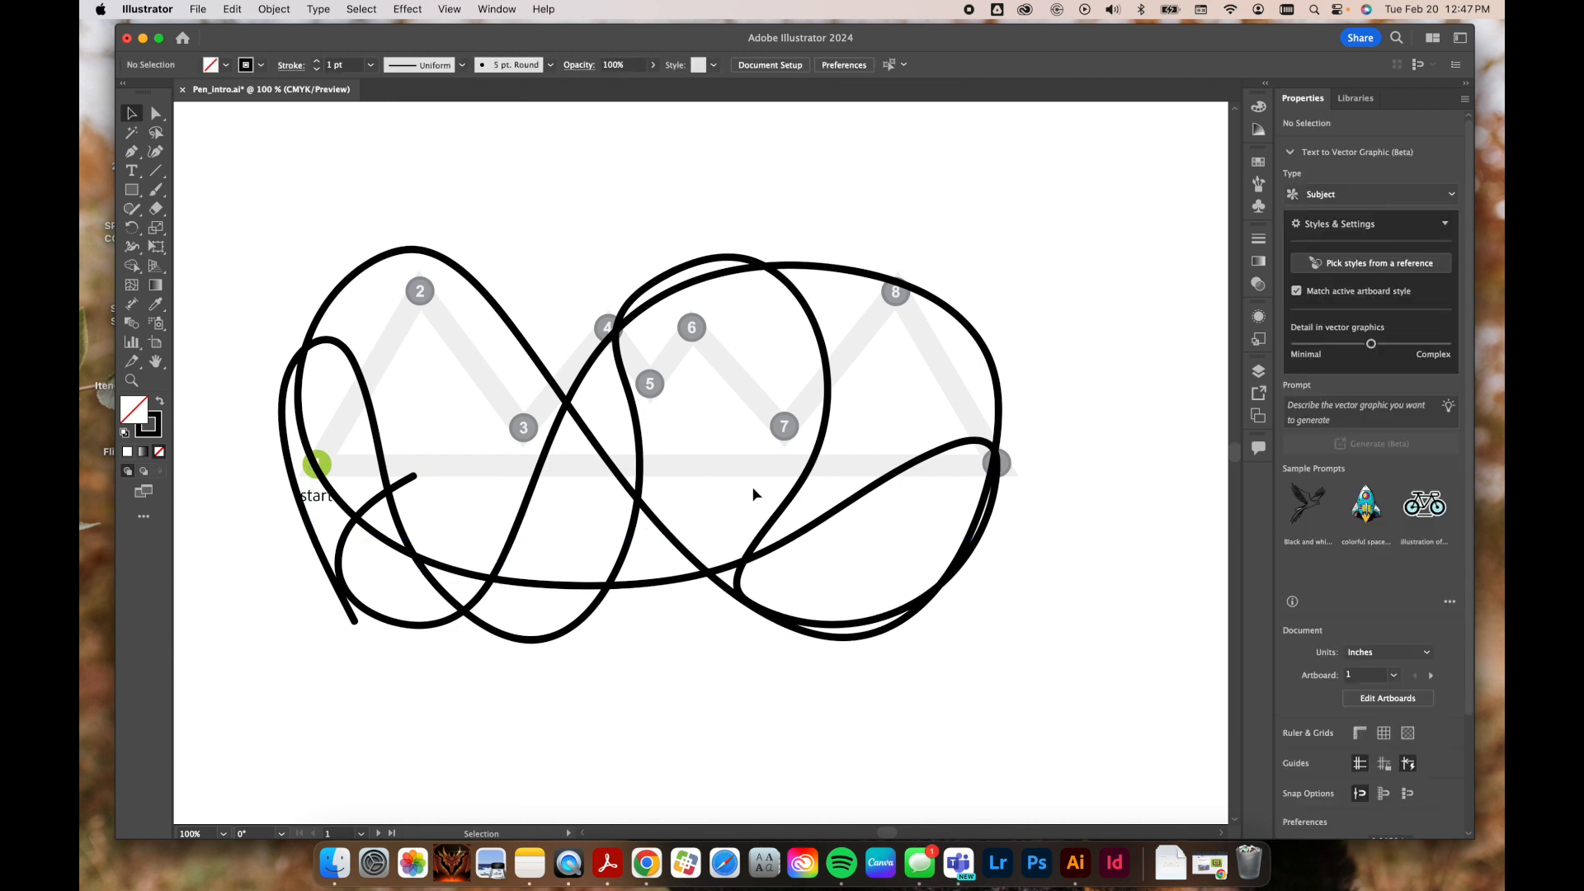
left_click(795, 490)
key("Delete")
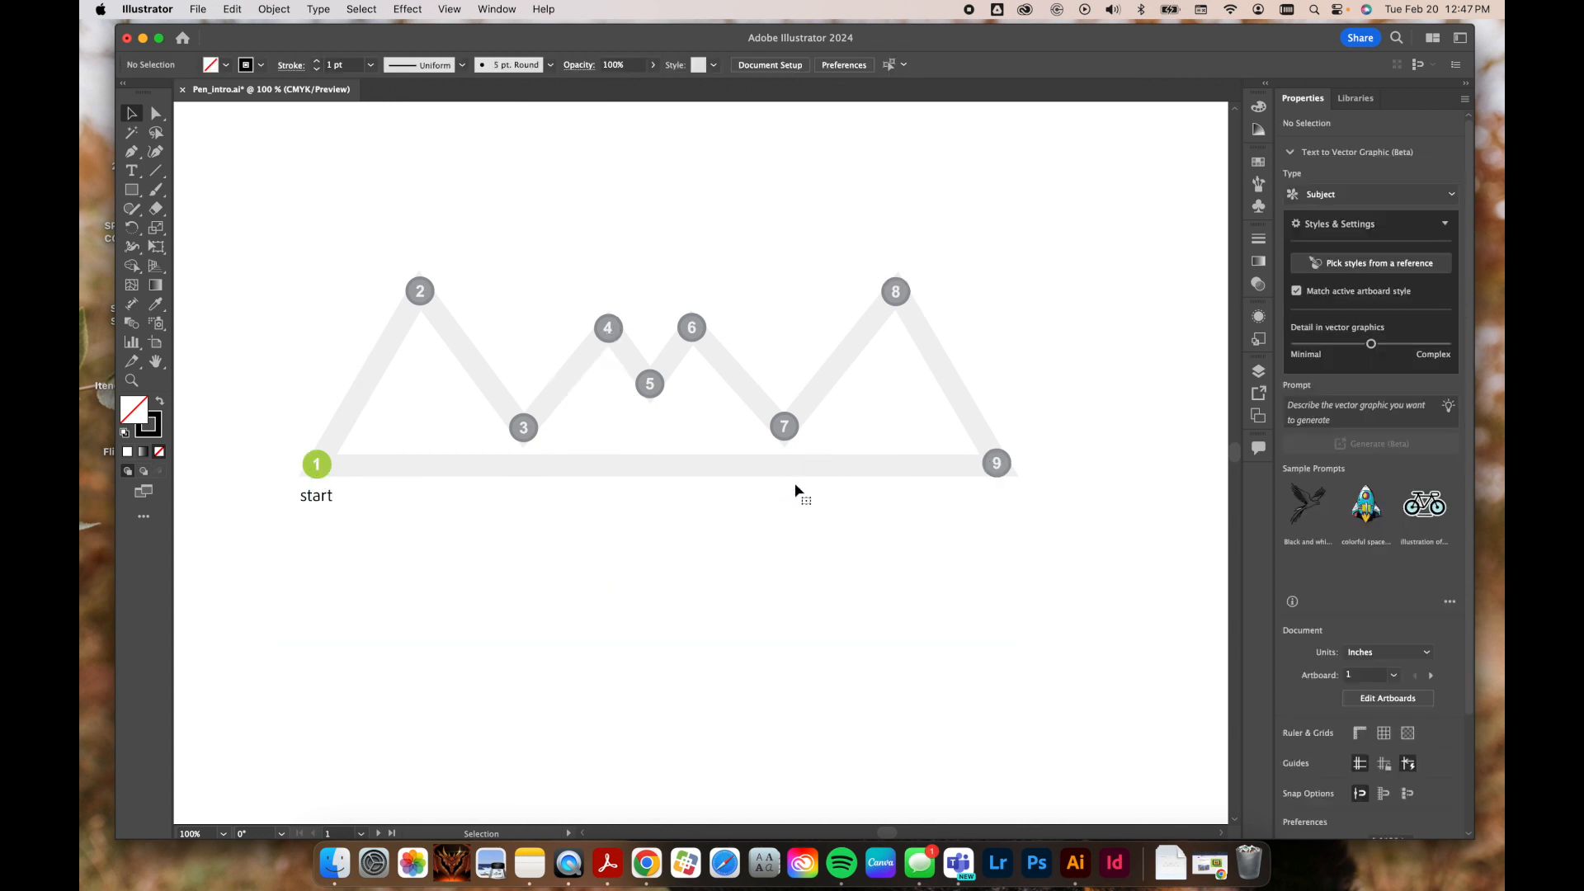
Step: Try another Paintbrush stroke below the teeth guide and undo it
left_click(156, 189)
mouse_move(443, 657)
left_mouse_down()
mouse_move(353, 466)
mouse_move(535, 564)
mouse_move(706, 411)
mouse_move(700, 324)
mouse_move(818, 673)
mouse_move(620, 447)
mouse_move(402, 429)
mouse_move(712, 724)
mouse_move(396, 679)
mouse_move(399, 583)
left_mouse_up()
key("super+z")
Step: Draw the teeth with the Pen tool as straight segments through guide points 1 to 9, closing the path at point 1
key("p")
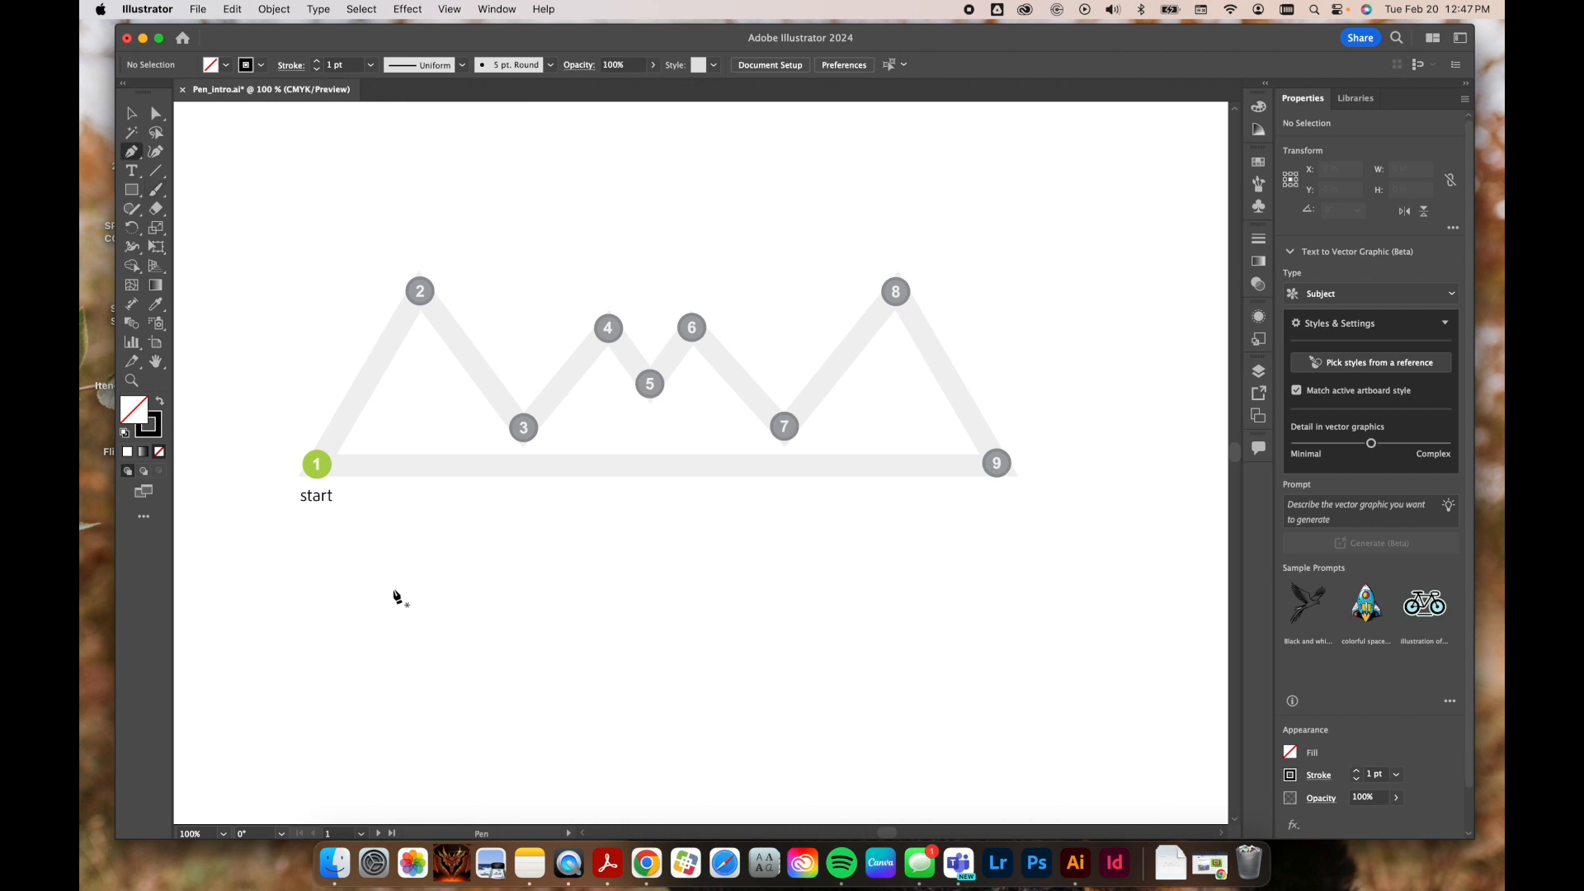
left_click(318, 467)
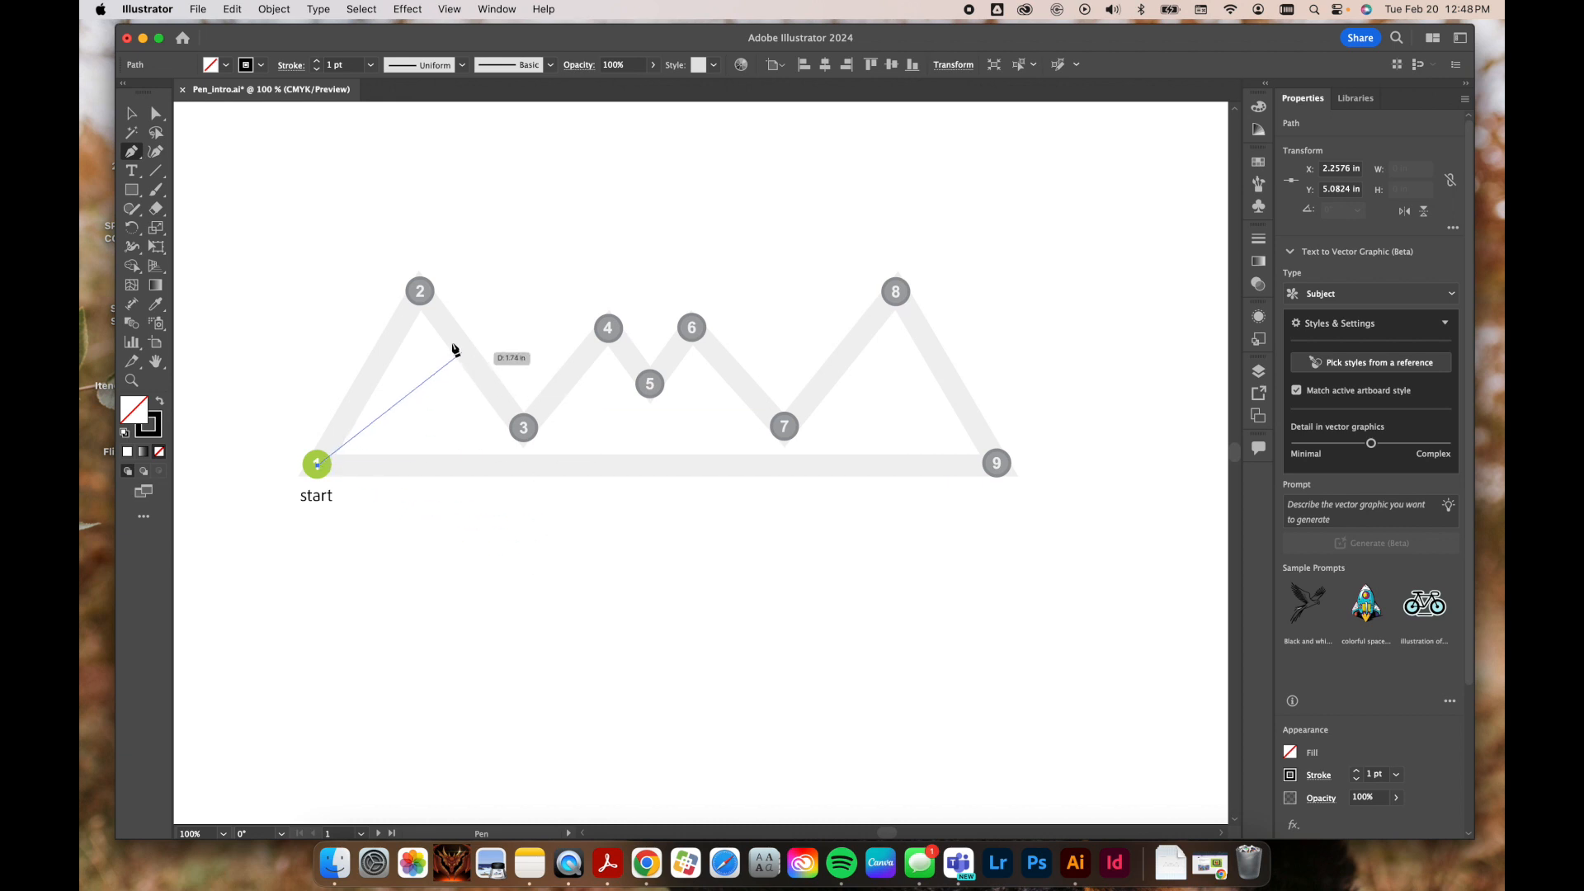
left_click(420, 290)
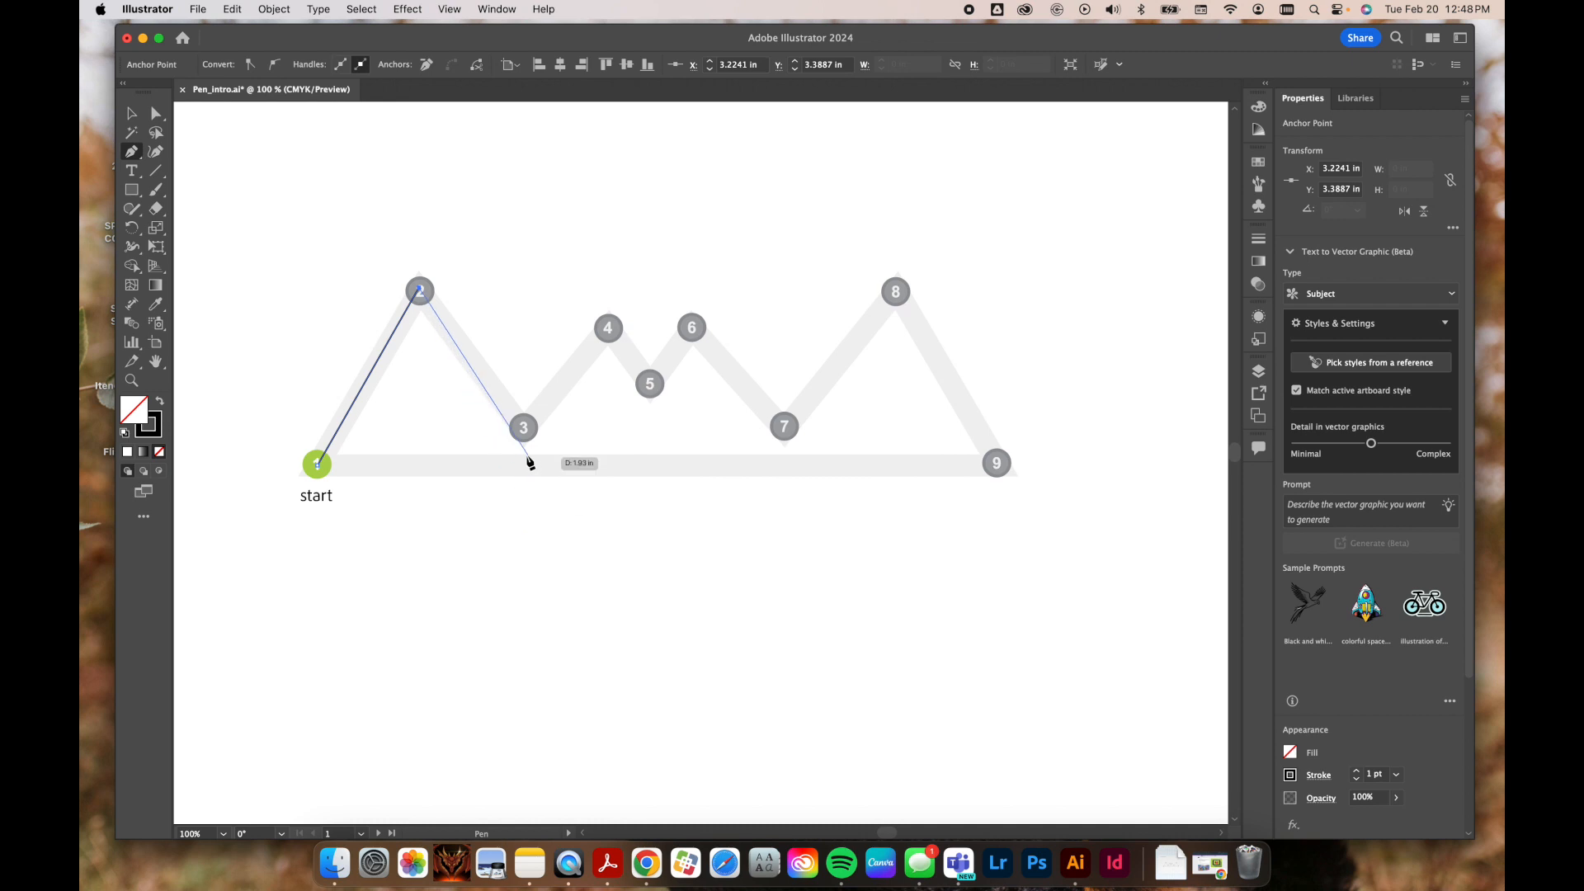
left_click(523, 427)
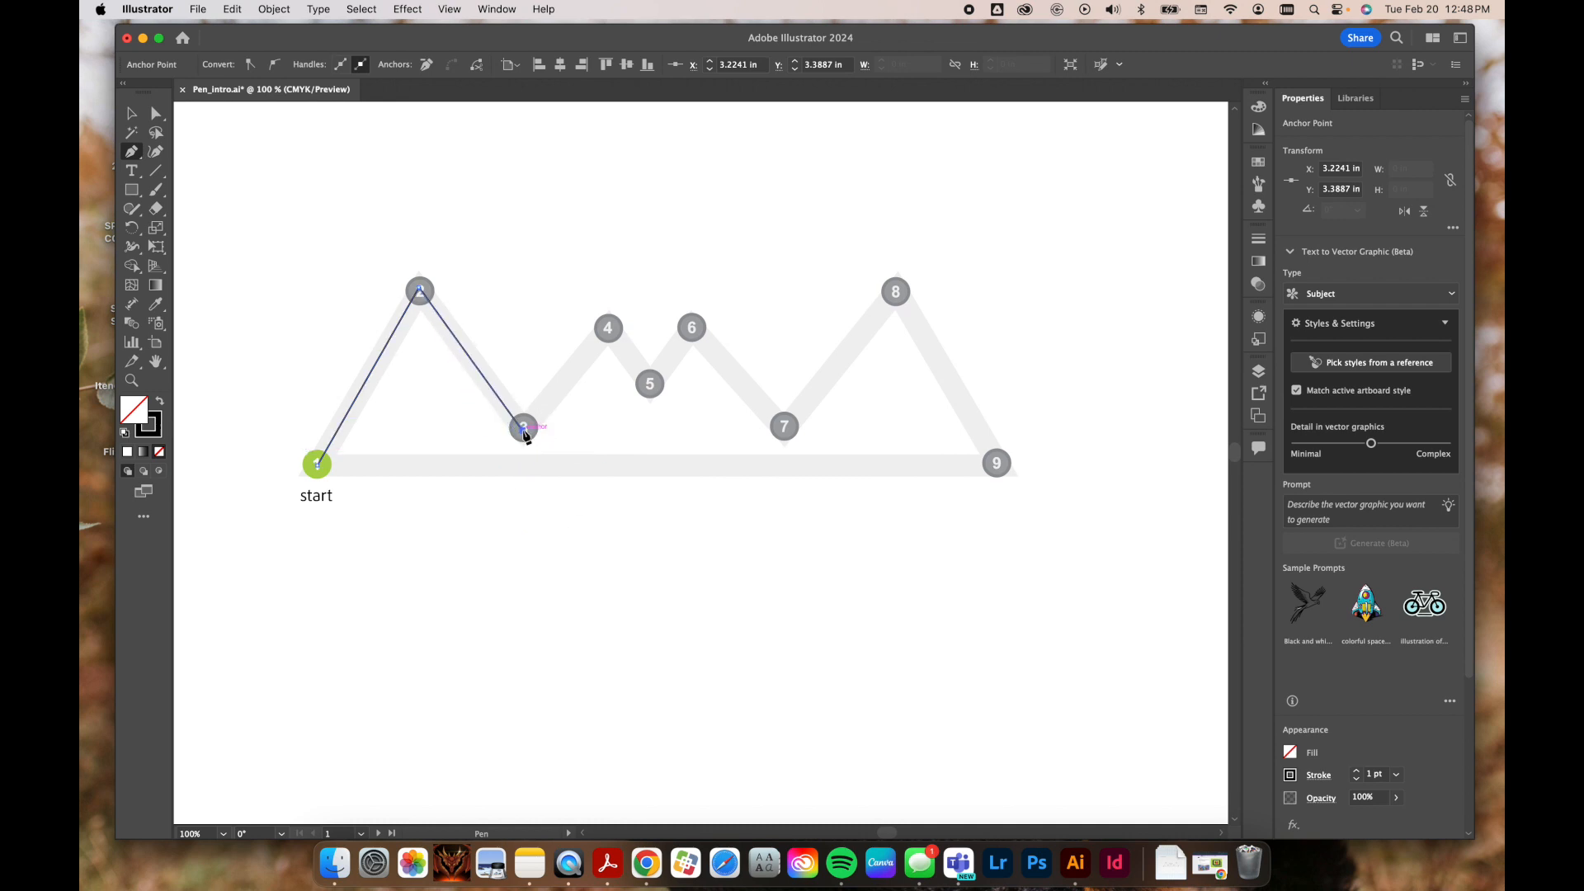
left_click(609, 329)
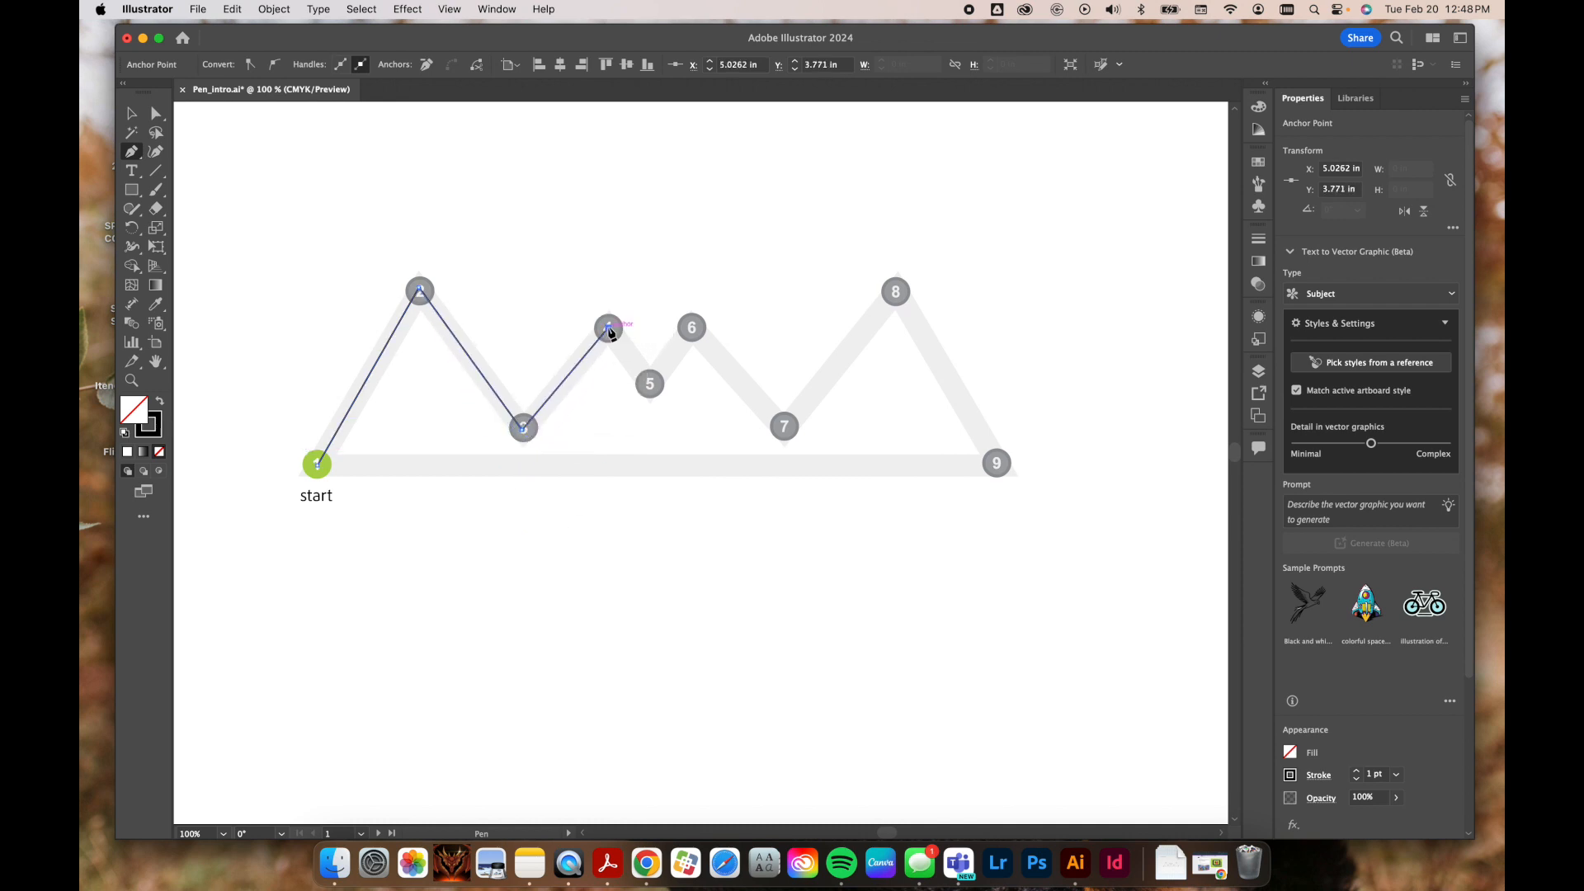
left_click(650, 384)
left_click(692, 328)
left_click(786, 427)
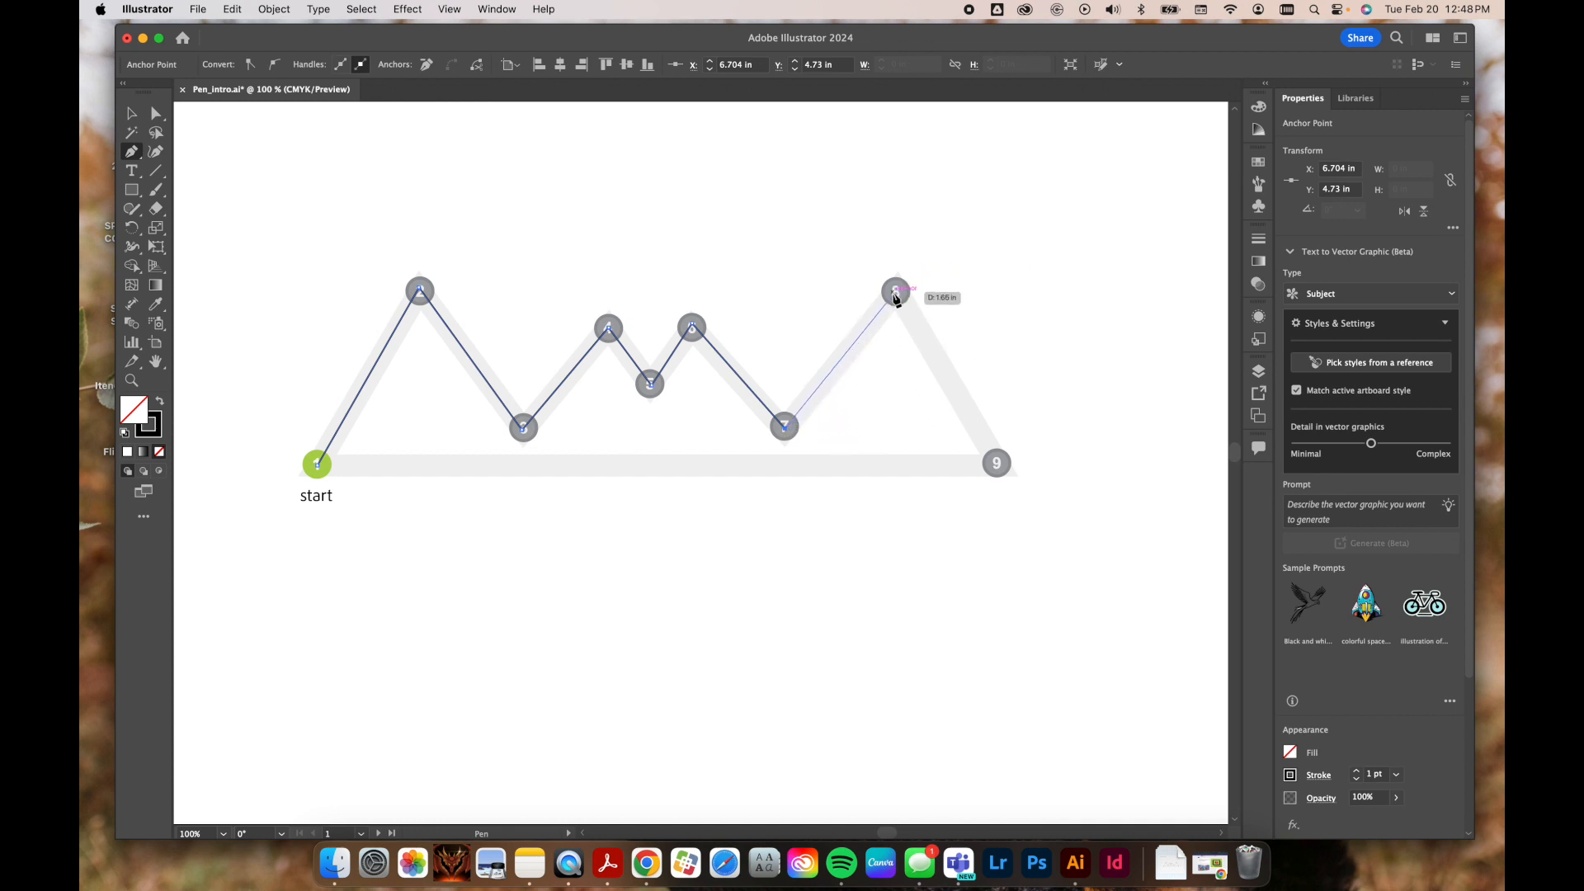
left_click(896, 292)
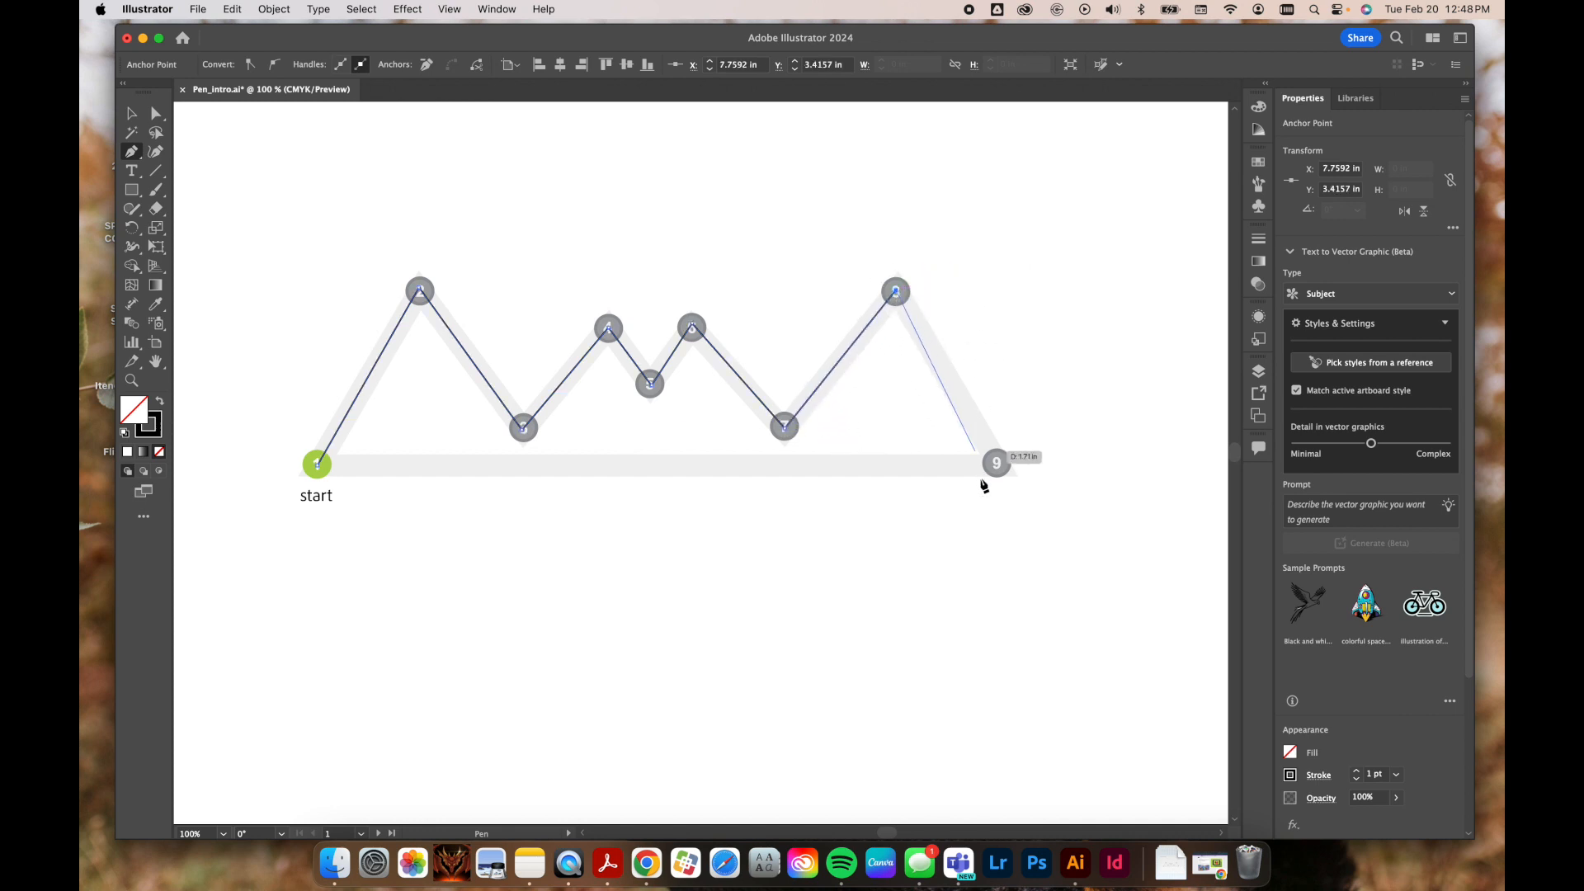
left_click(997, 464)
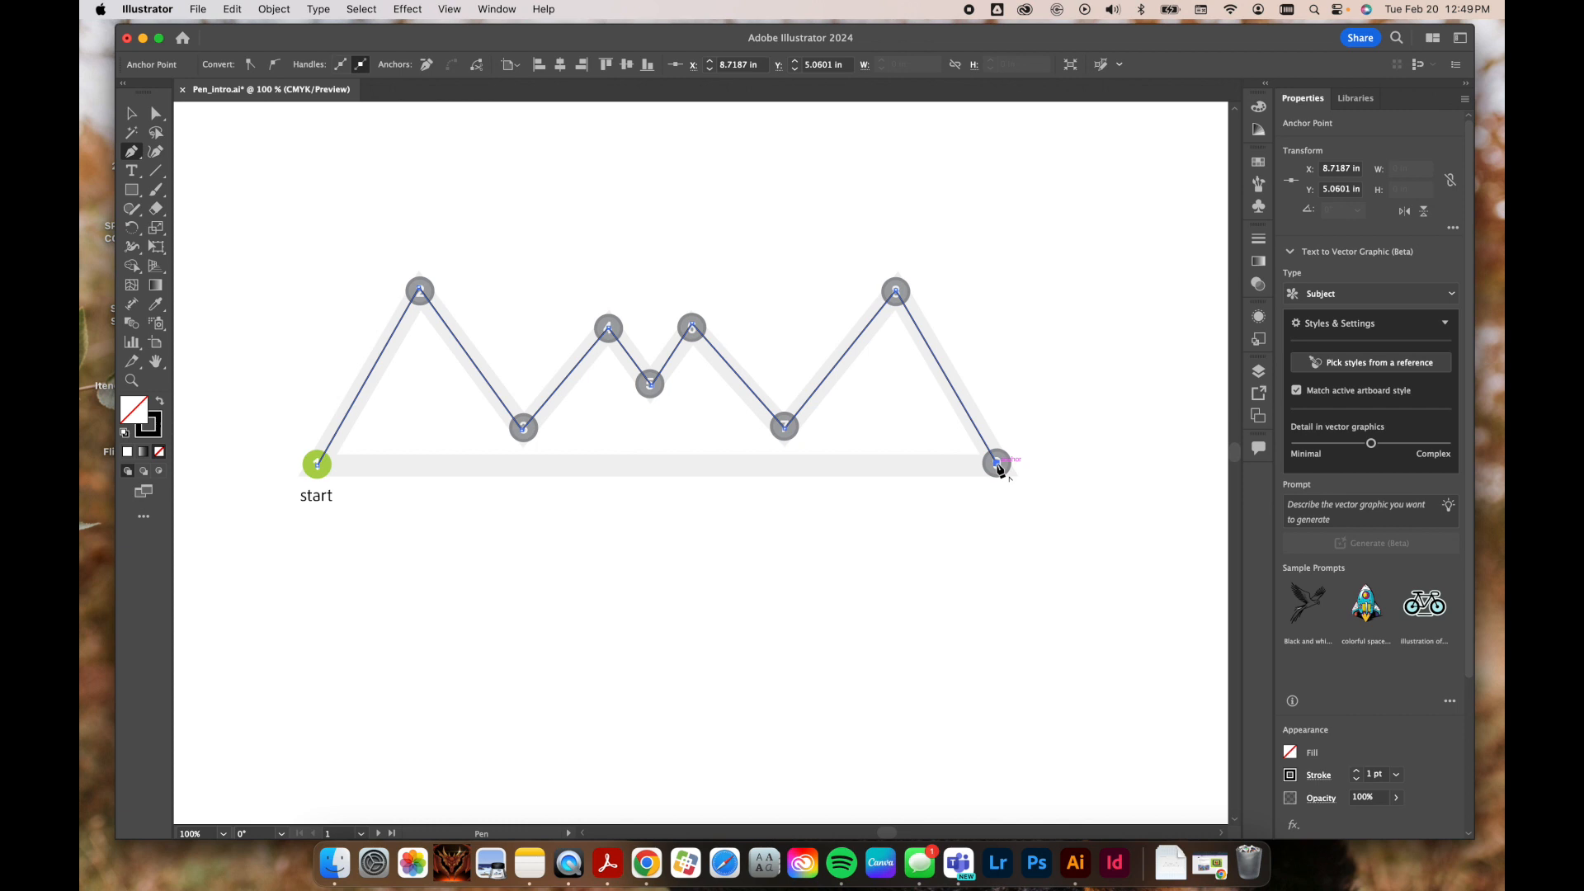
left_click(996, 463)
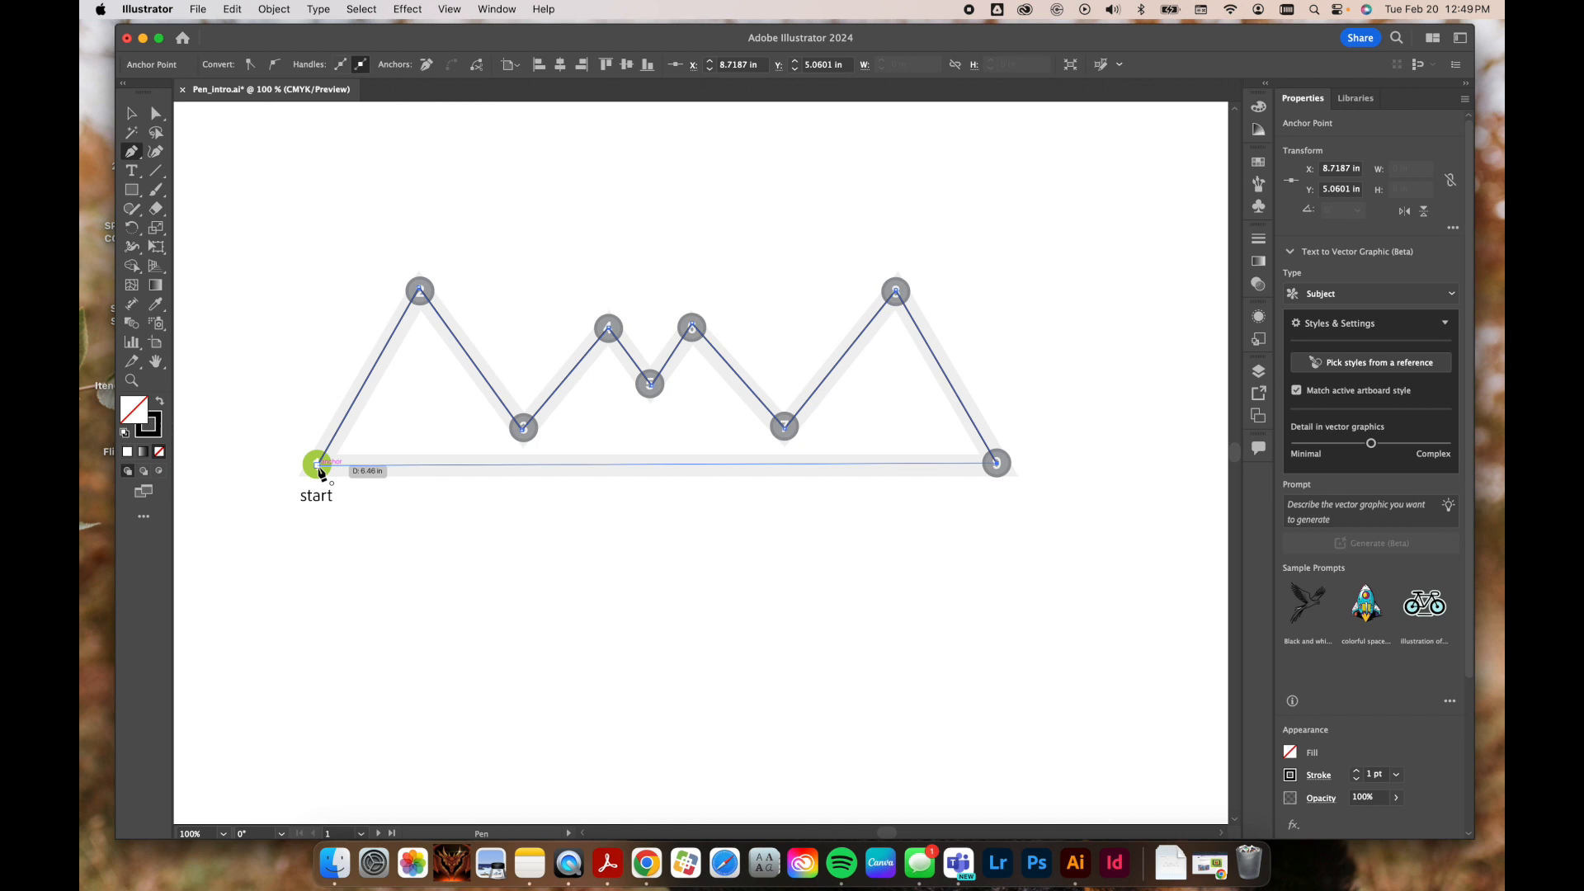
left_click(318, 466)
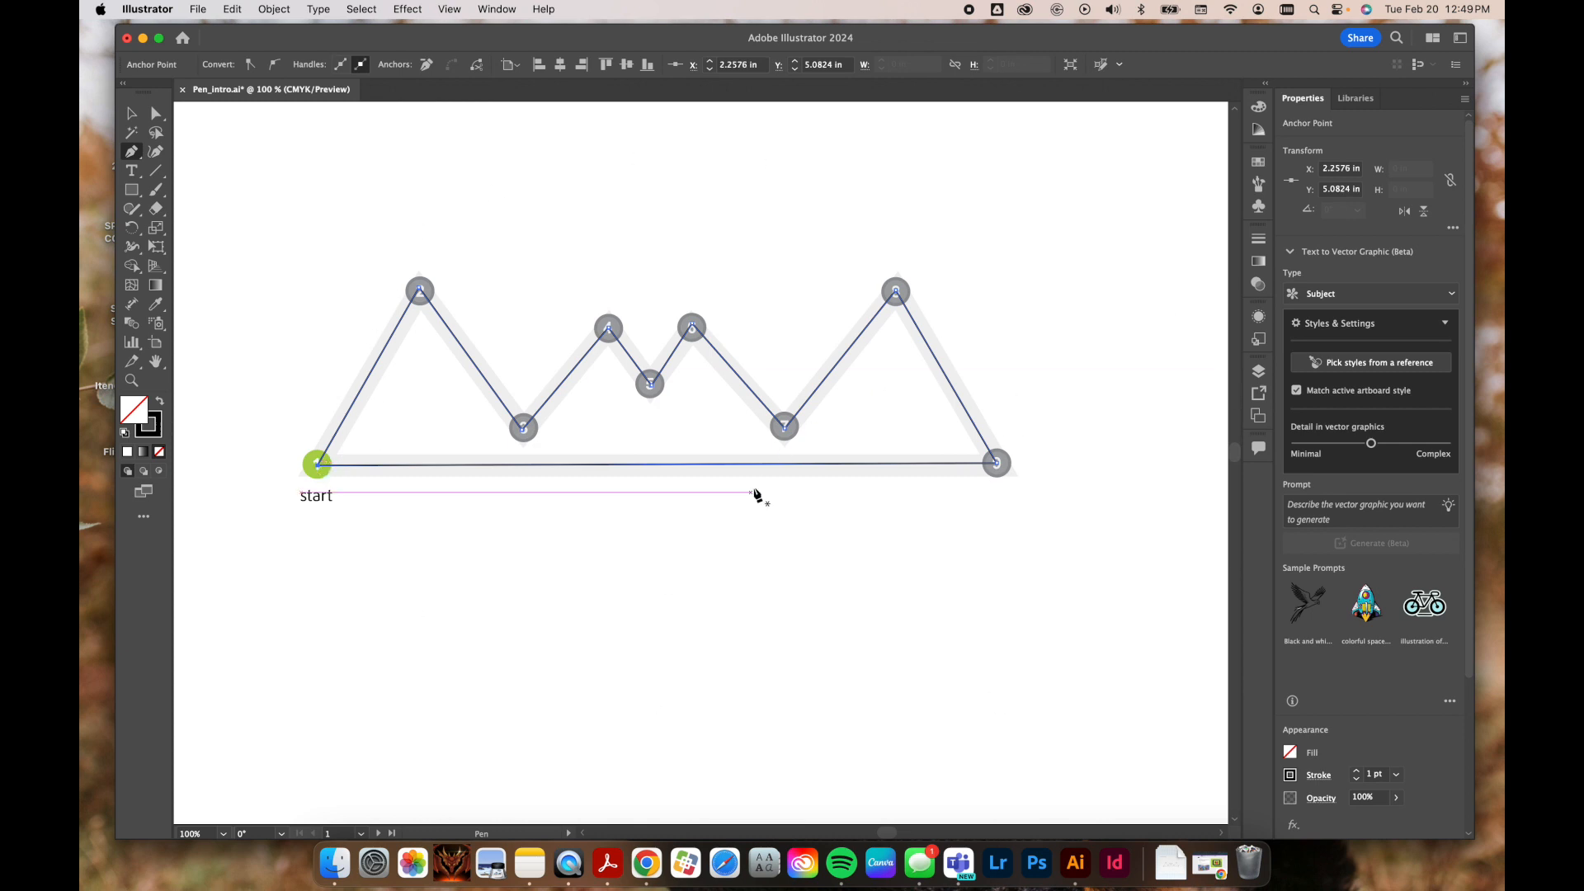
Step: Draw a closed irregular practice shape of eleven straight Pen segments below the starting end of the teeth
left_click(356, 654)
left_click(486, 548)
left_click(570, 754)
left_click(688, 673)
left_click(680, 778)
left_click(492, 800)
left_click(492, 684)
left_click(420, 722)
left_click(336, 731)
left_click(460, 639)
left_click(366, 684)
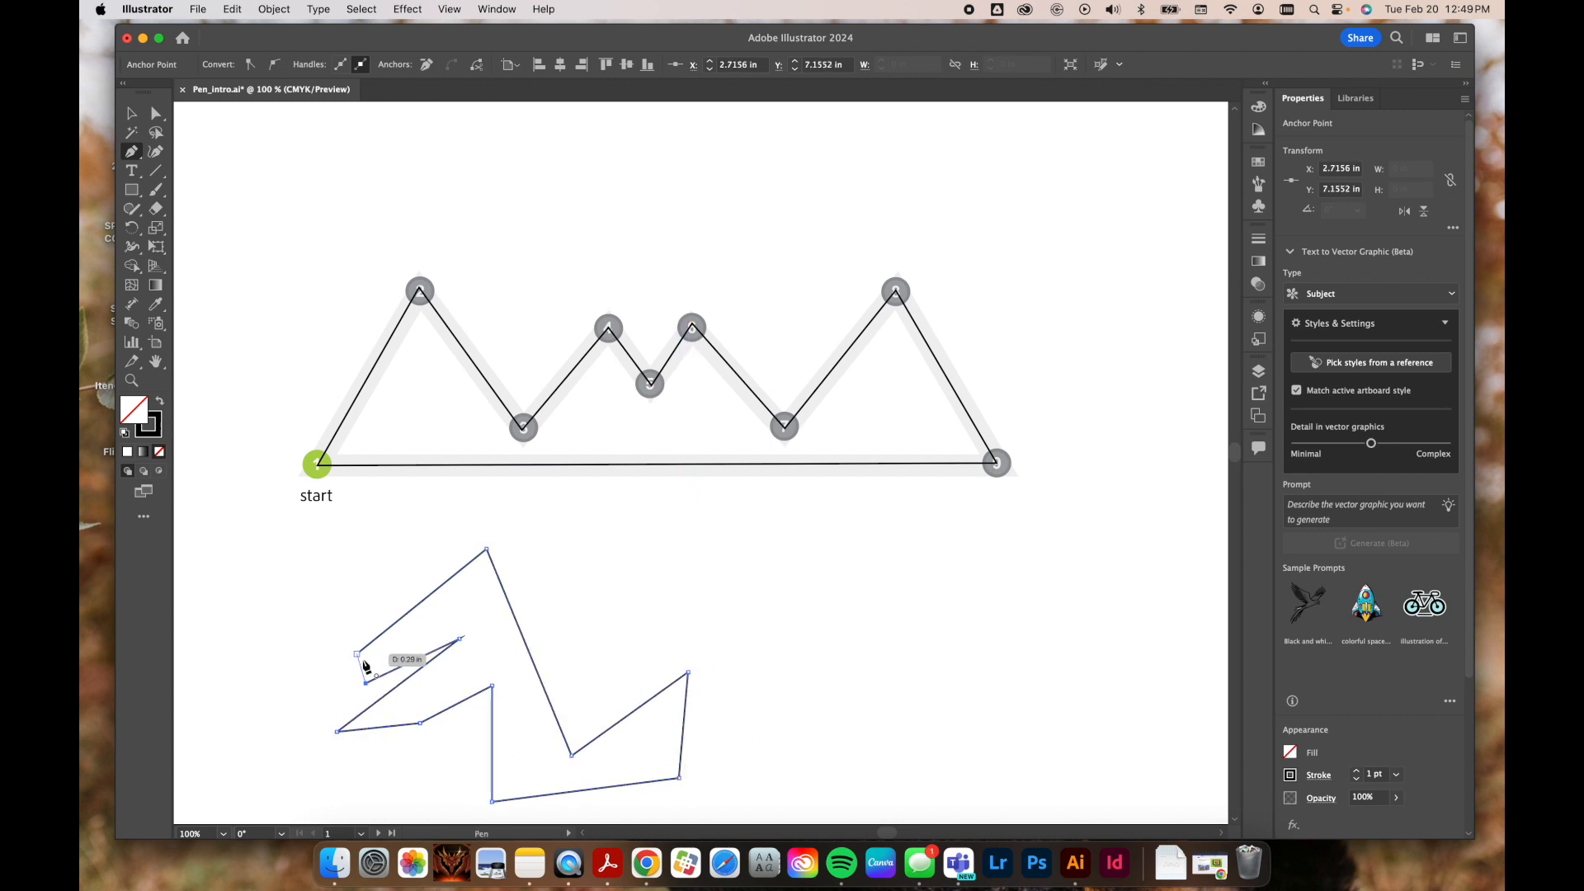
left_click(356, 653)
Step: Draw a second closed straight-sided practice shape with the Pen tool, below guide point 9 of the teeth
left_click(1098, 578)
left_click(960, 668)
left_click(886, 514)
left_click(855, 570)
left_click(918, 698)
left_click(953, 697)
left_click(1000, 734)
left_click(1046, 685)
left_click(1118, 705)
left_click(1118, 653)
left_click(1161, 665)
left_click(1160, 614)
left_click(1155, 562)
left_click(1107, 617)
left_click(1102, 580)
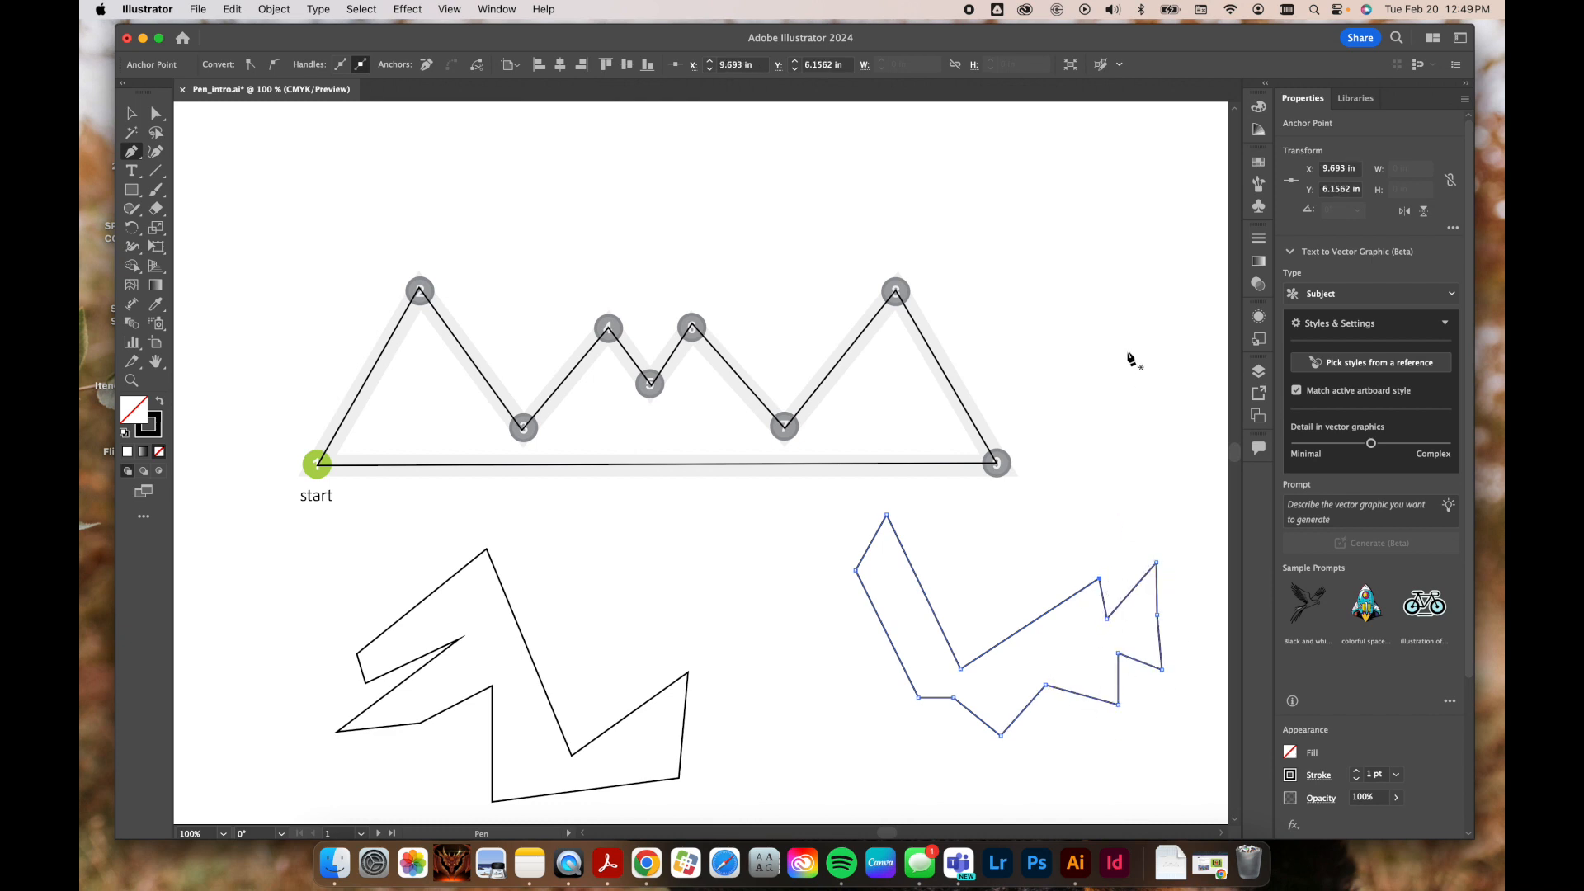
Step: Delete both practice shapes below the teeth, keeping the closed teeth path
key("v")
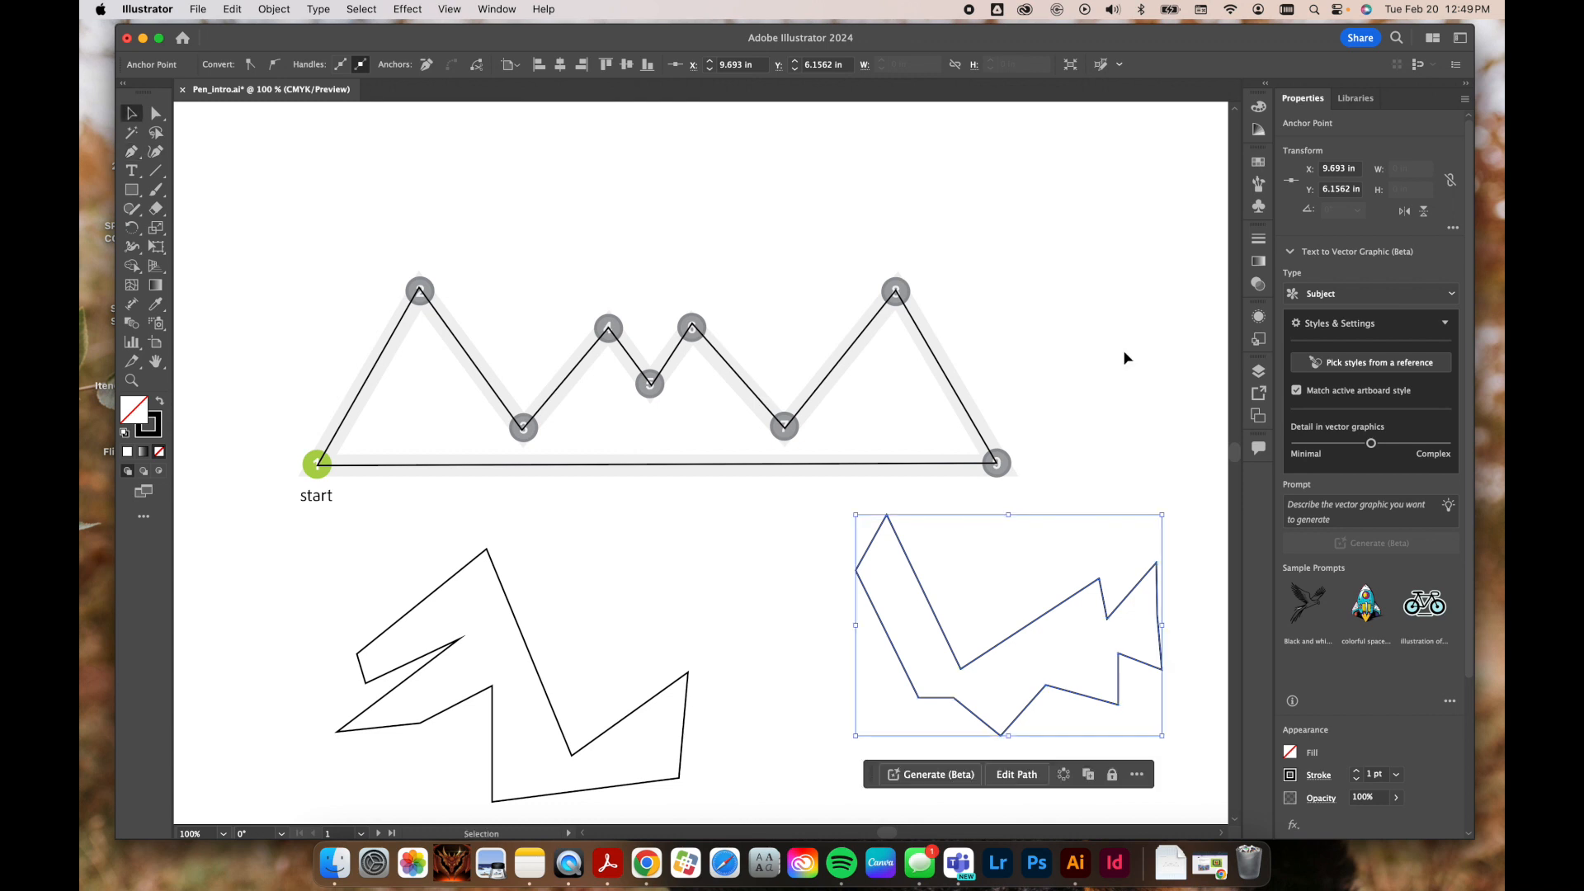
key("Delete")
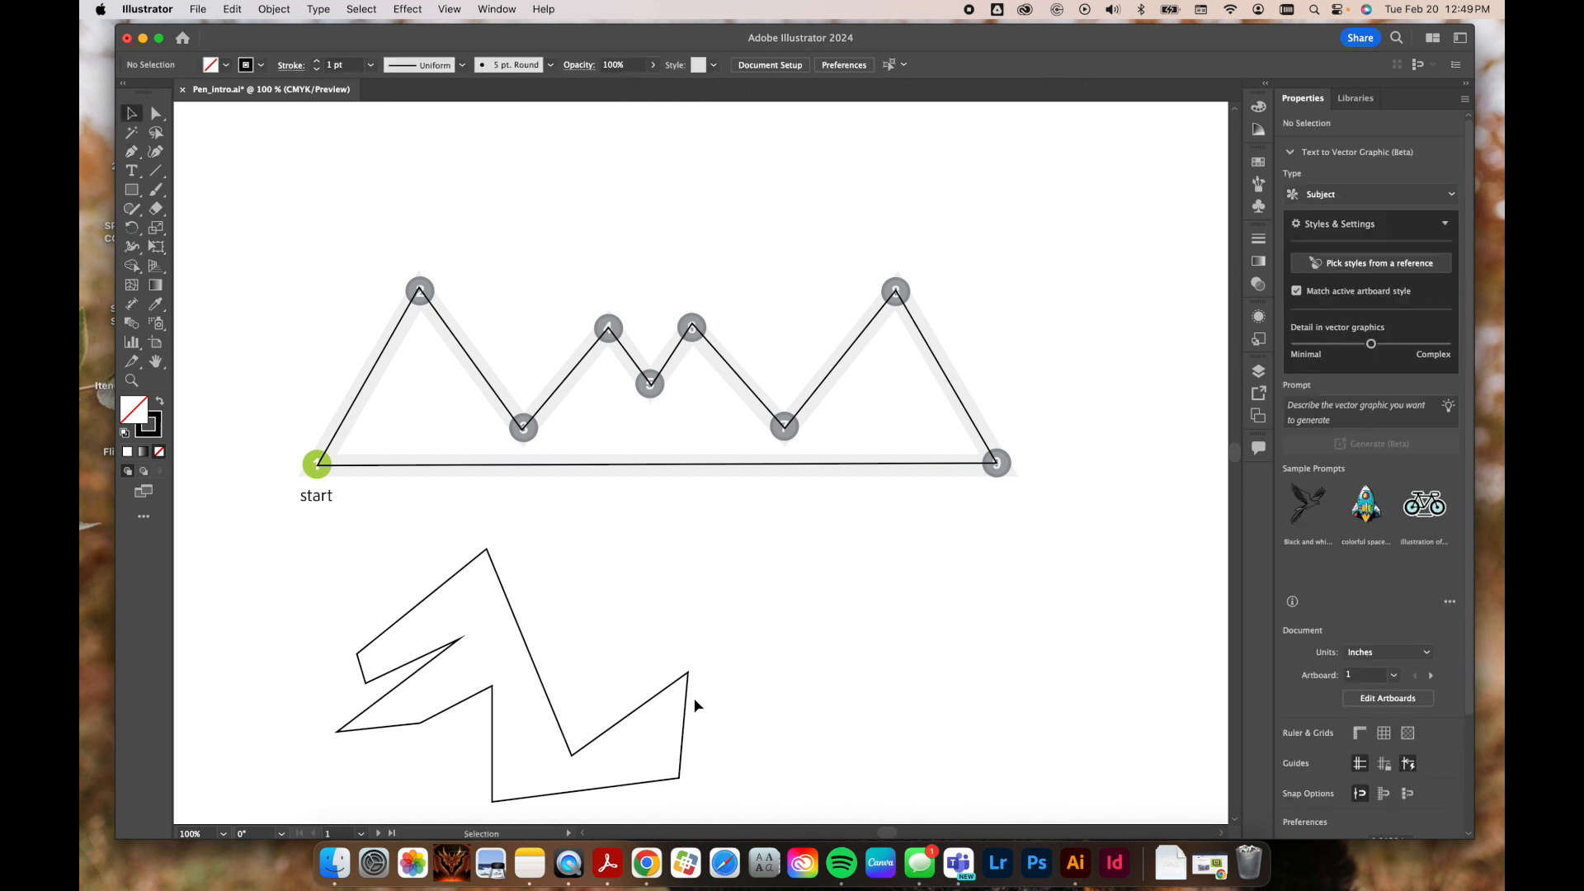
left_click(685, 698)
key("Delete")
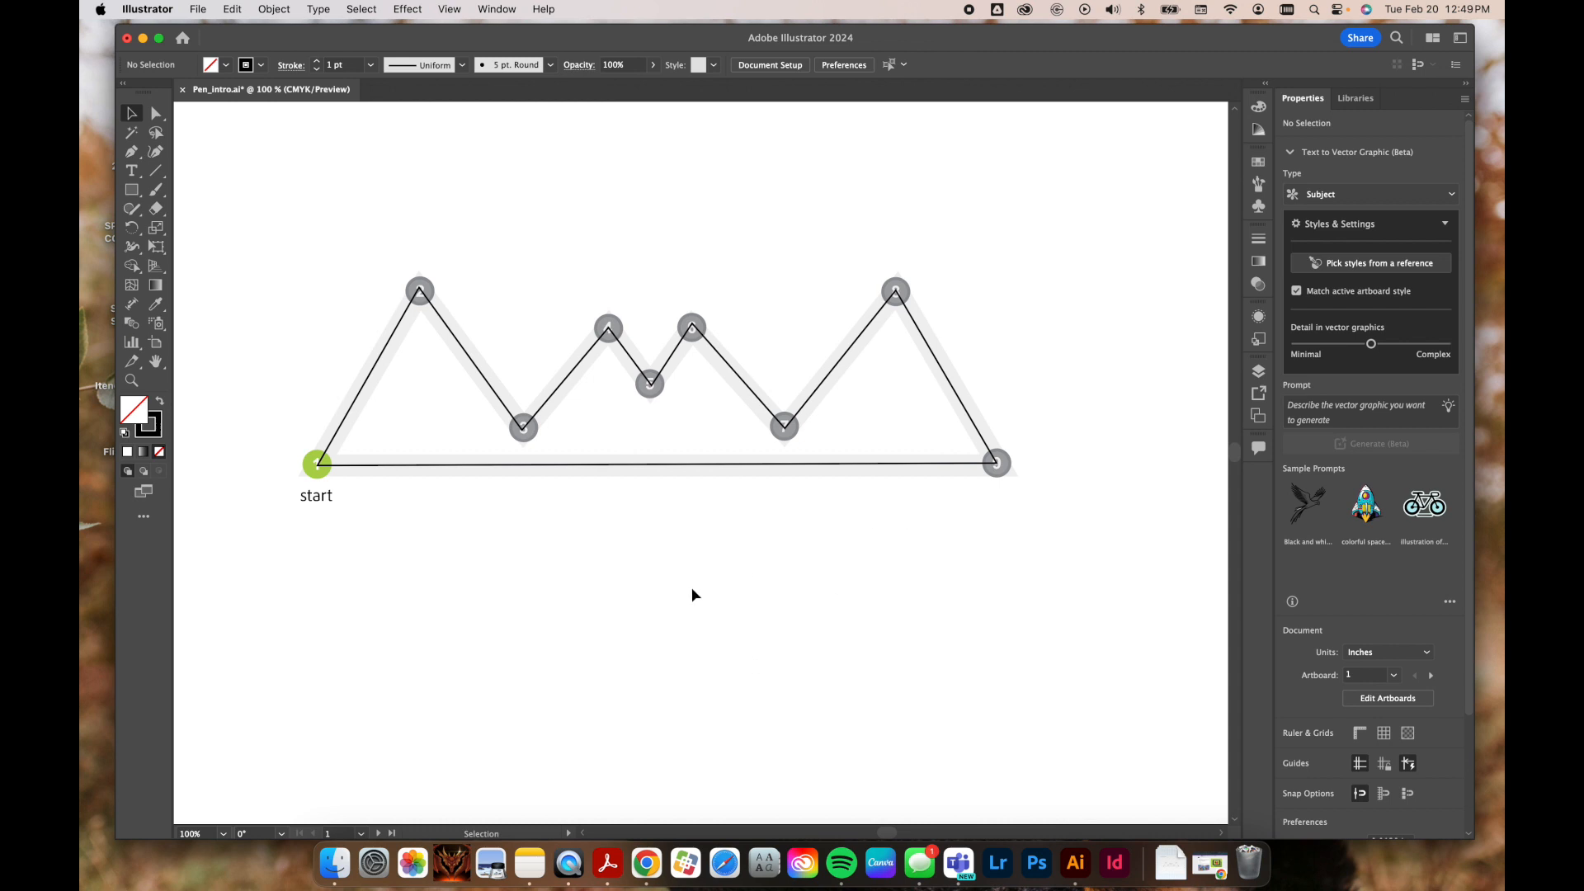
Step: Increase the stroke weight of the closed teeth path to 6 pt
left_click(559, 394)
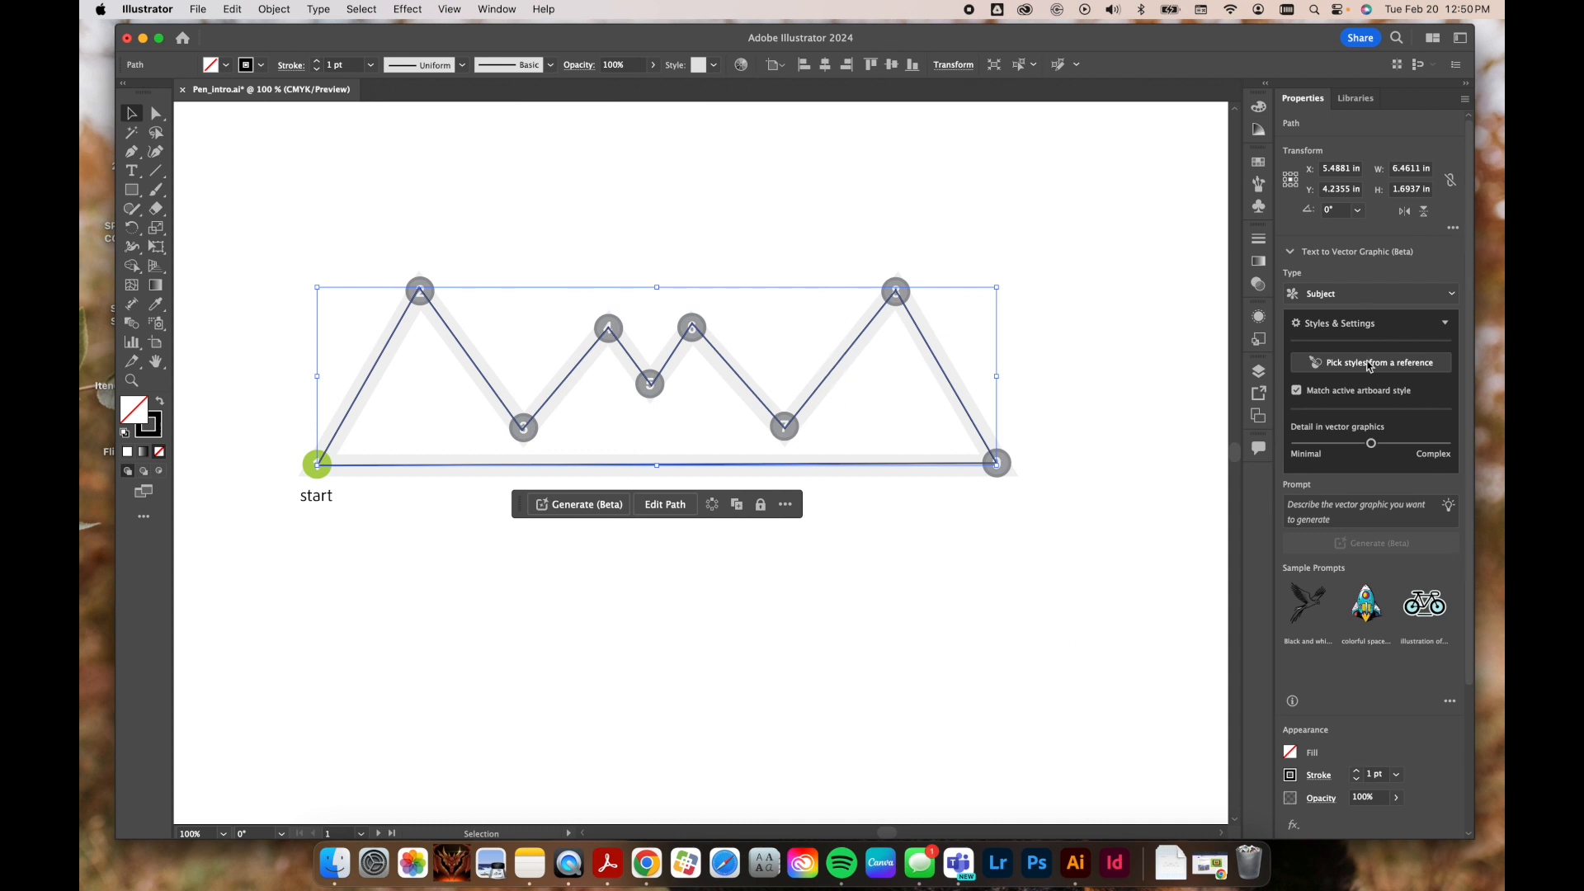
scroll(1368, 596, "down", 3)
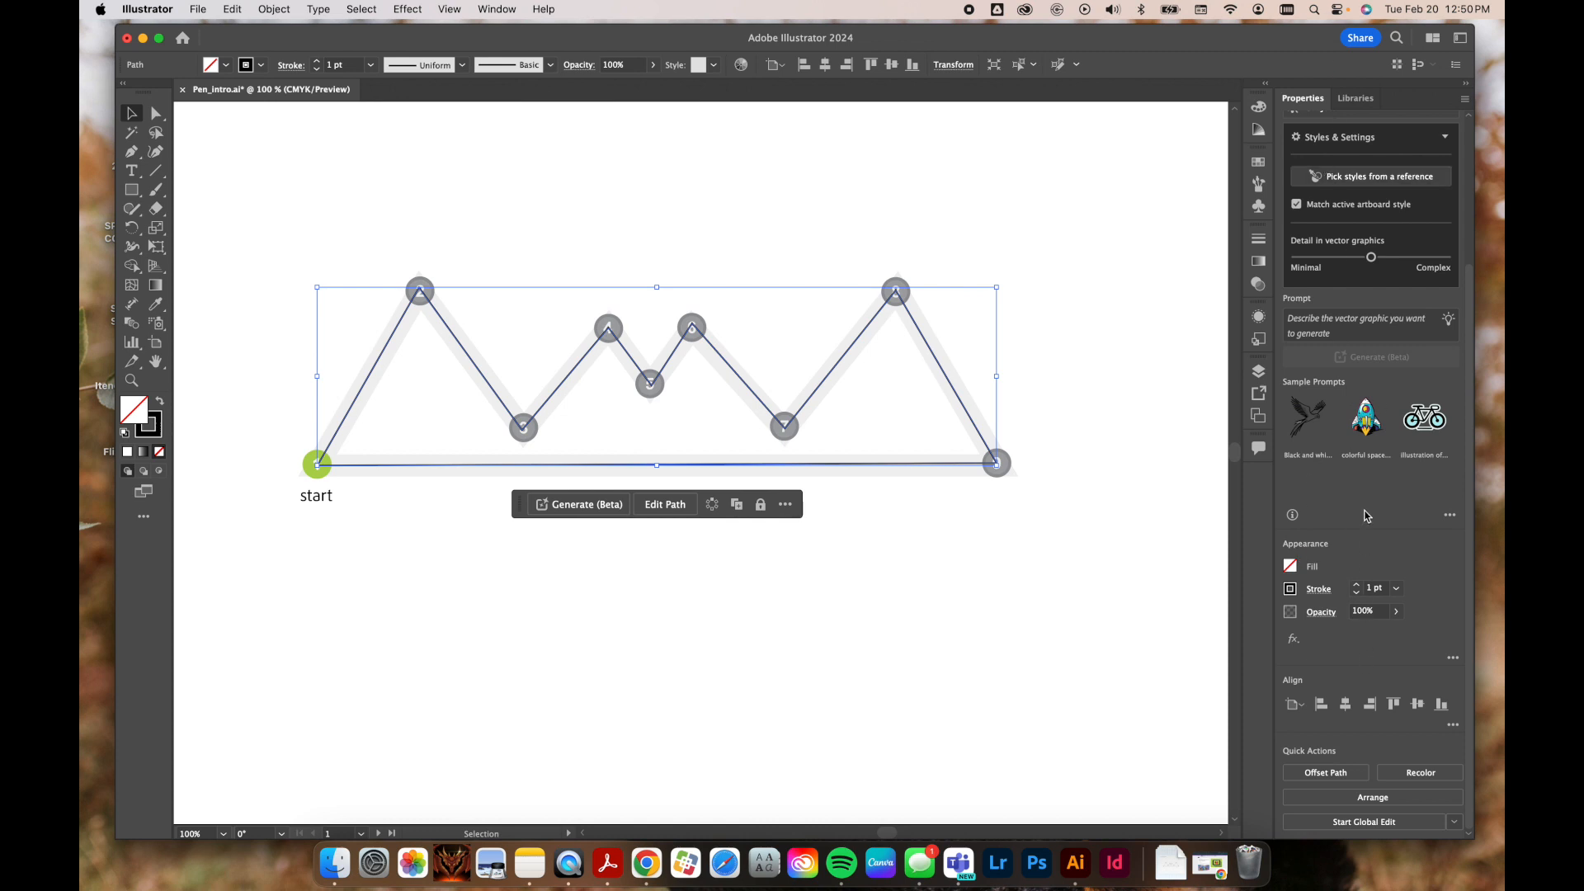
left_click(1086, 420)
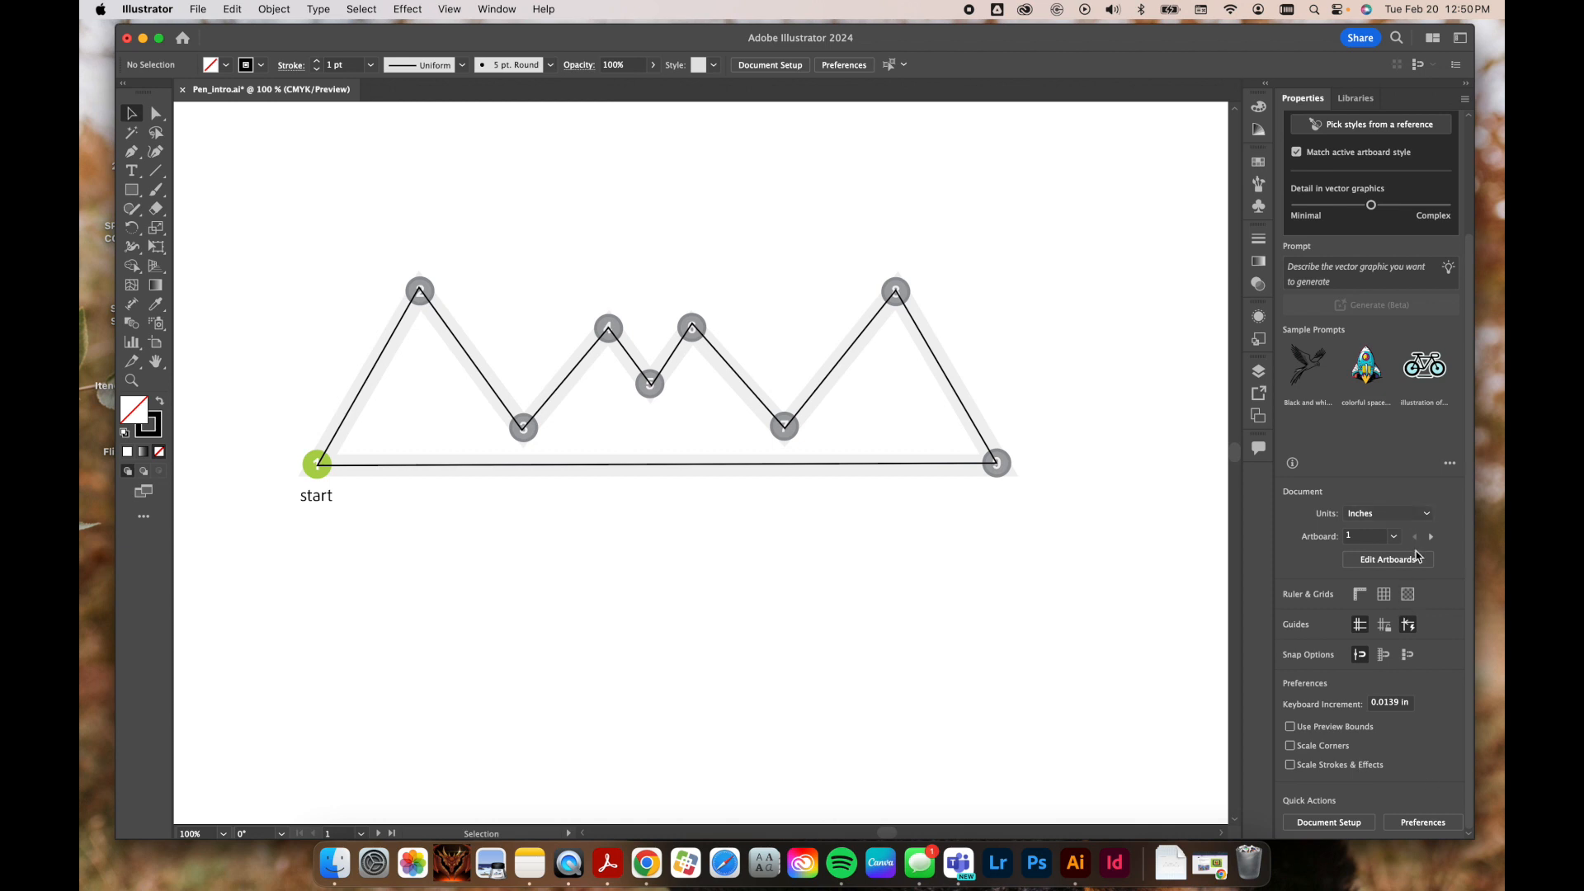
left_click(948, 381)
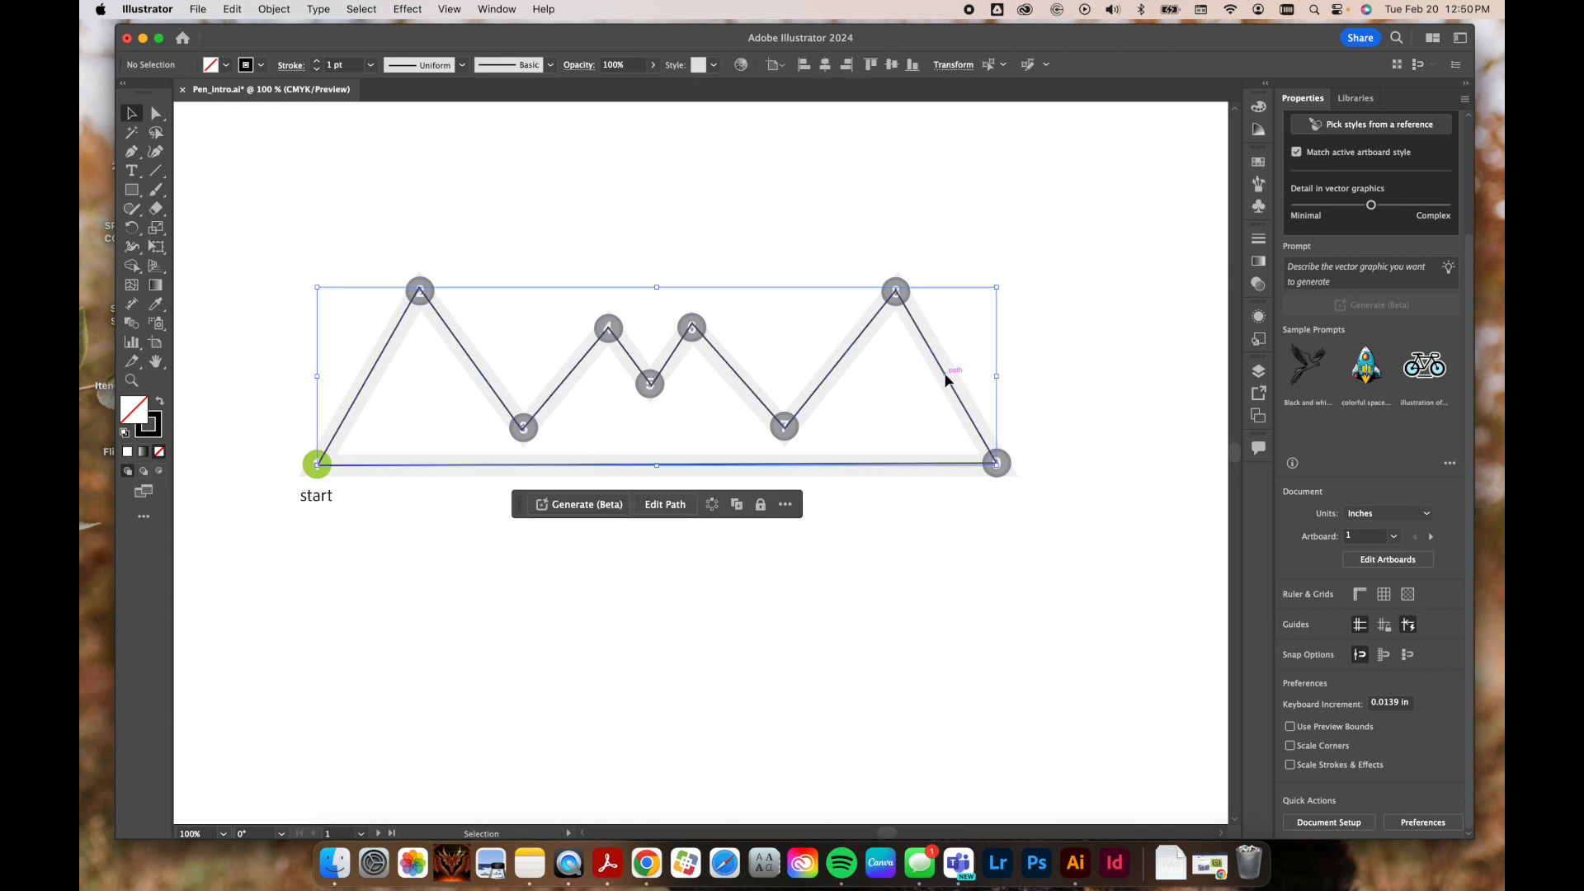
scroll(1371, 599, "down", 2)
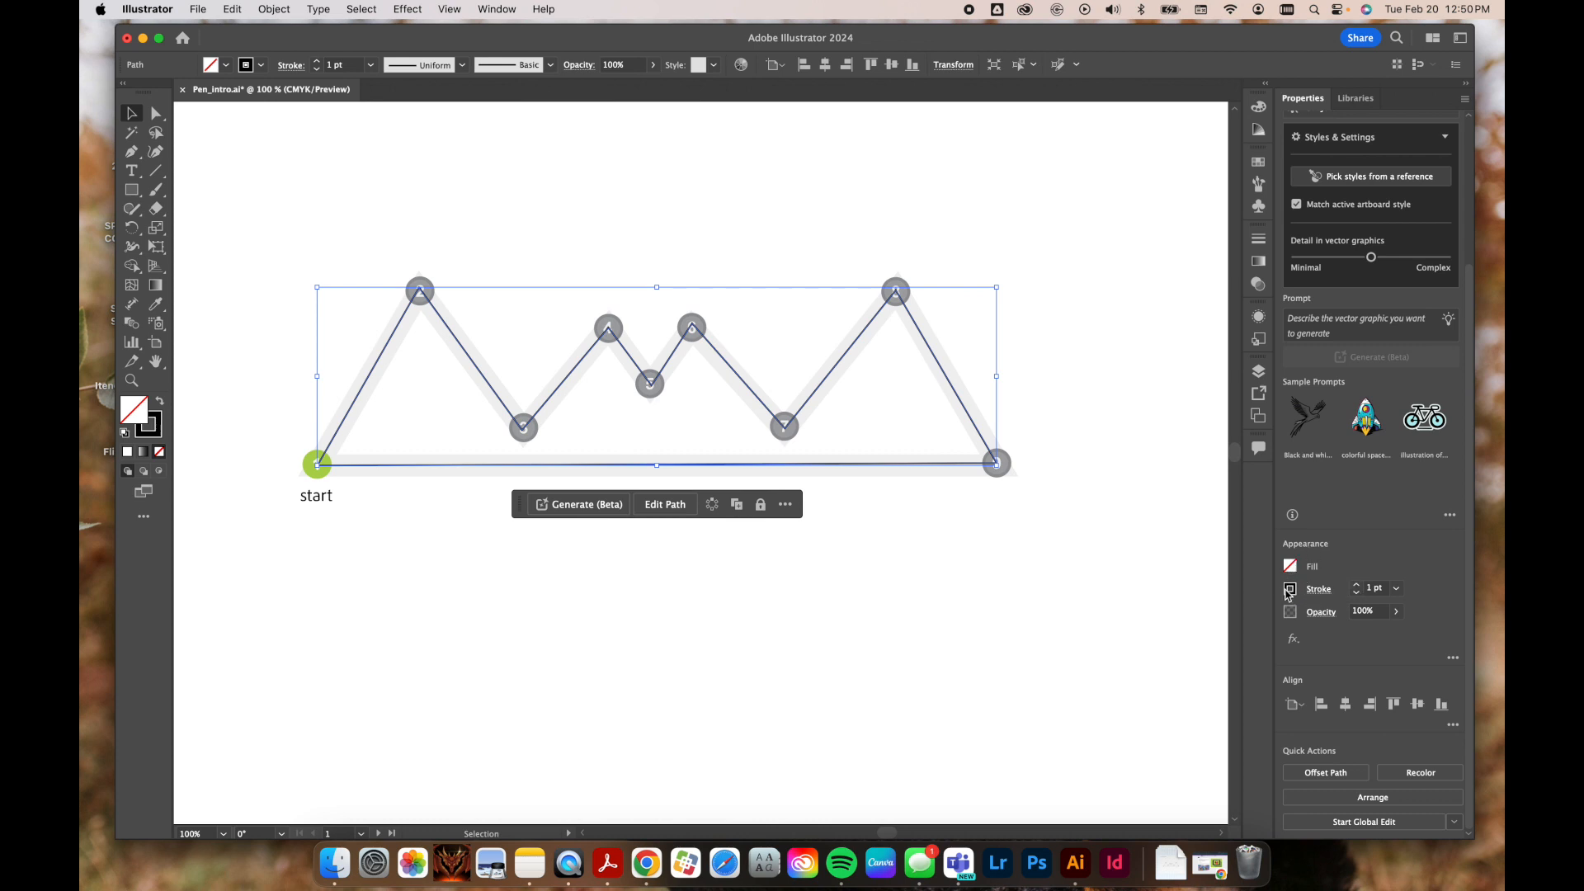
left_click(1356, 585)
left_click(1356, 585)
left_click(1356, 585)
left_click(1356, 585)
left_click(1356, 585)
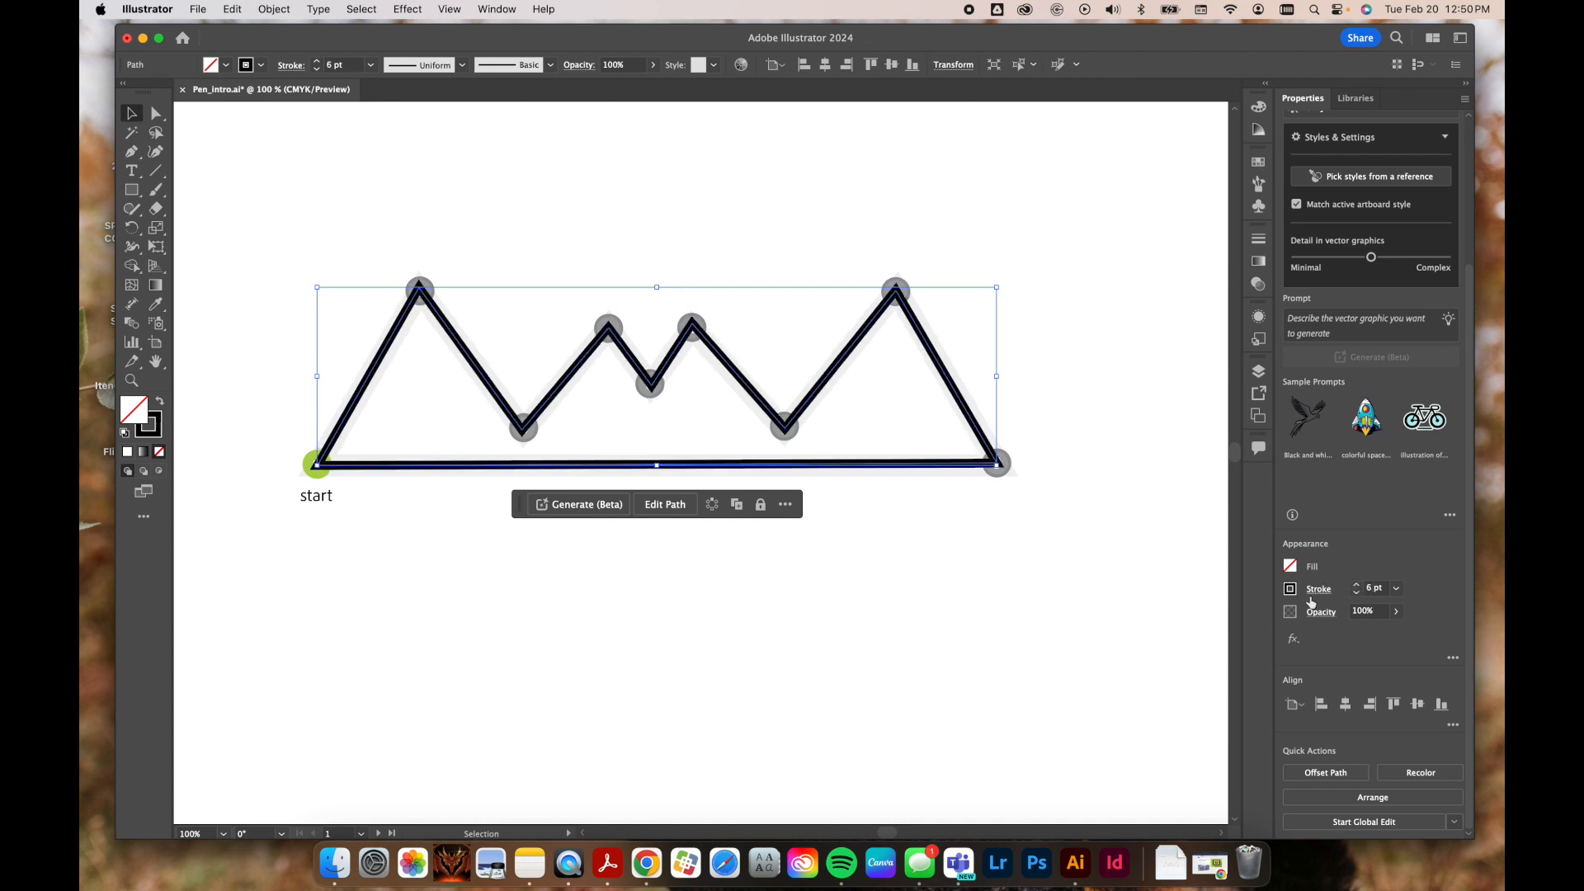
Step: Give the teeth outline round caps and round corner joins
left_click(1318, 590)
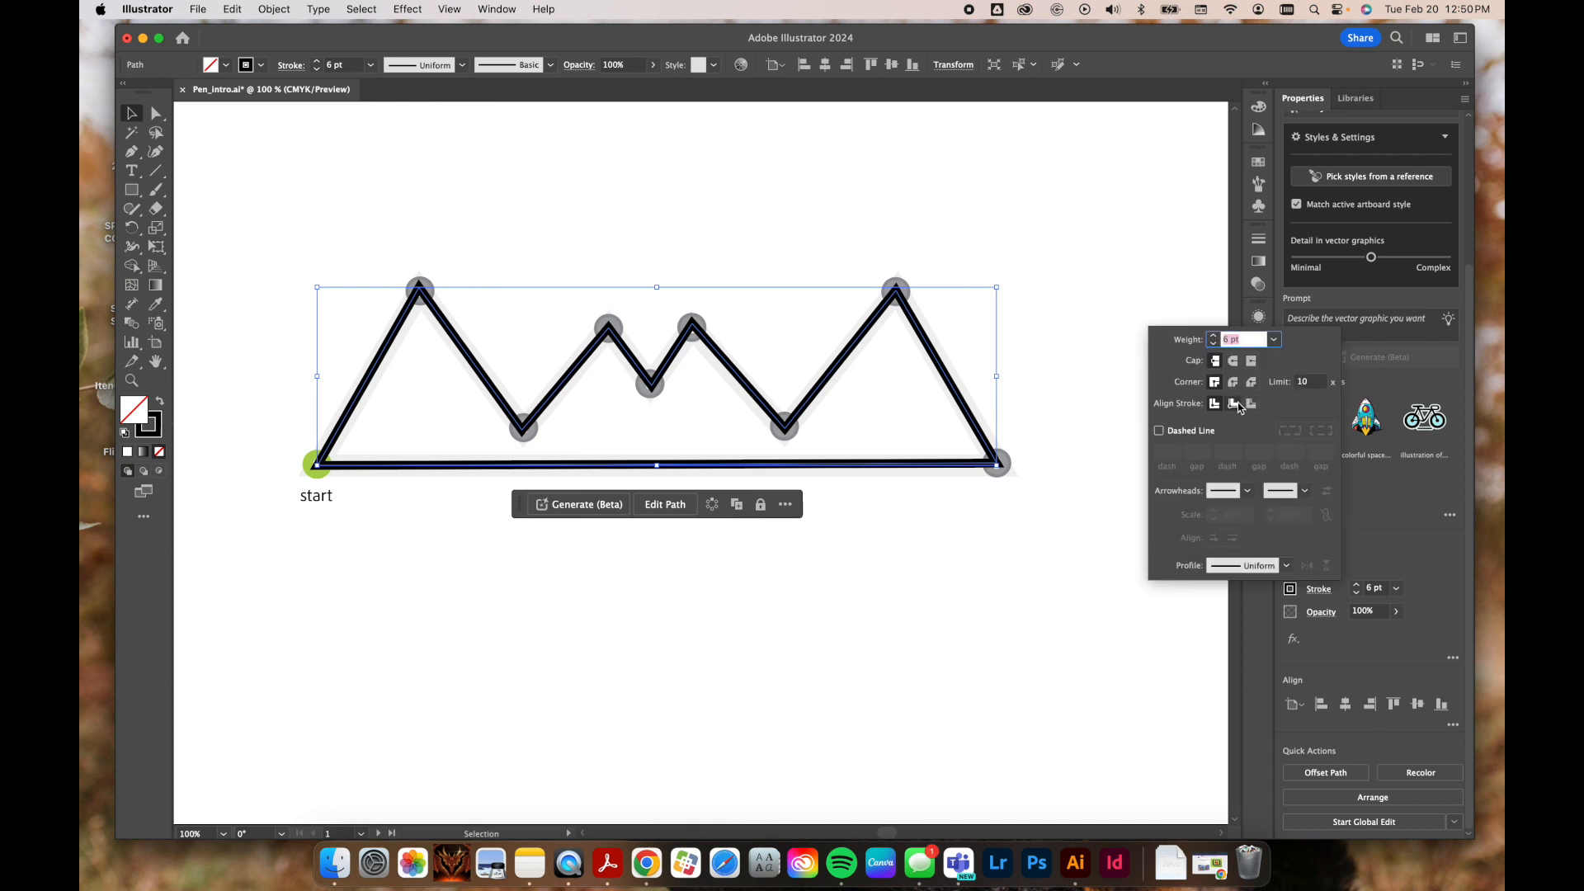
left_click(1234, 362)
left_click(1233, 382)
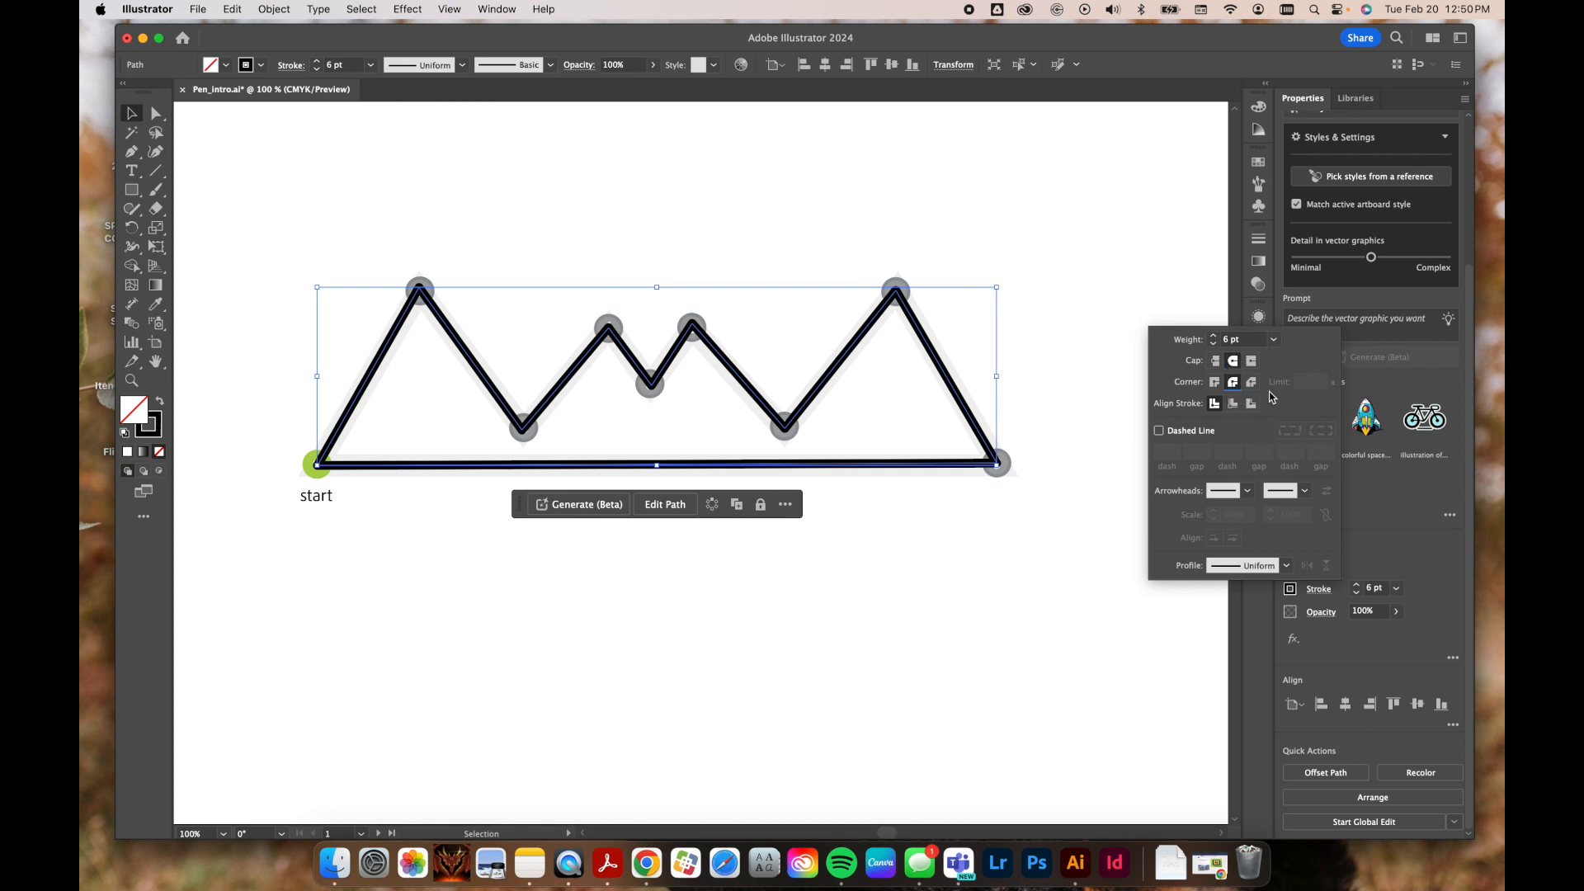
Step: Try a dashed line on the teeth outline and switch it back to solid
left_click(1158, 429)
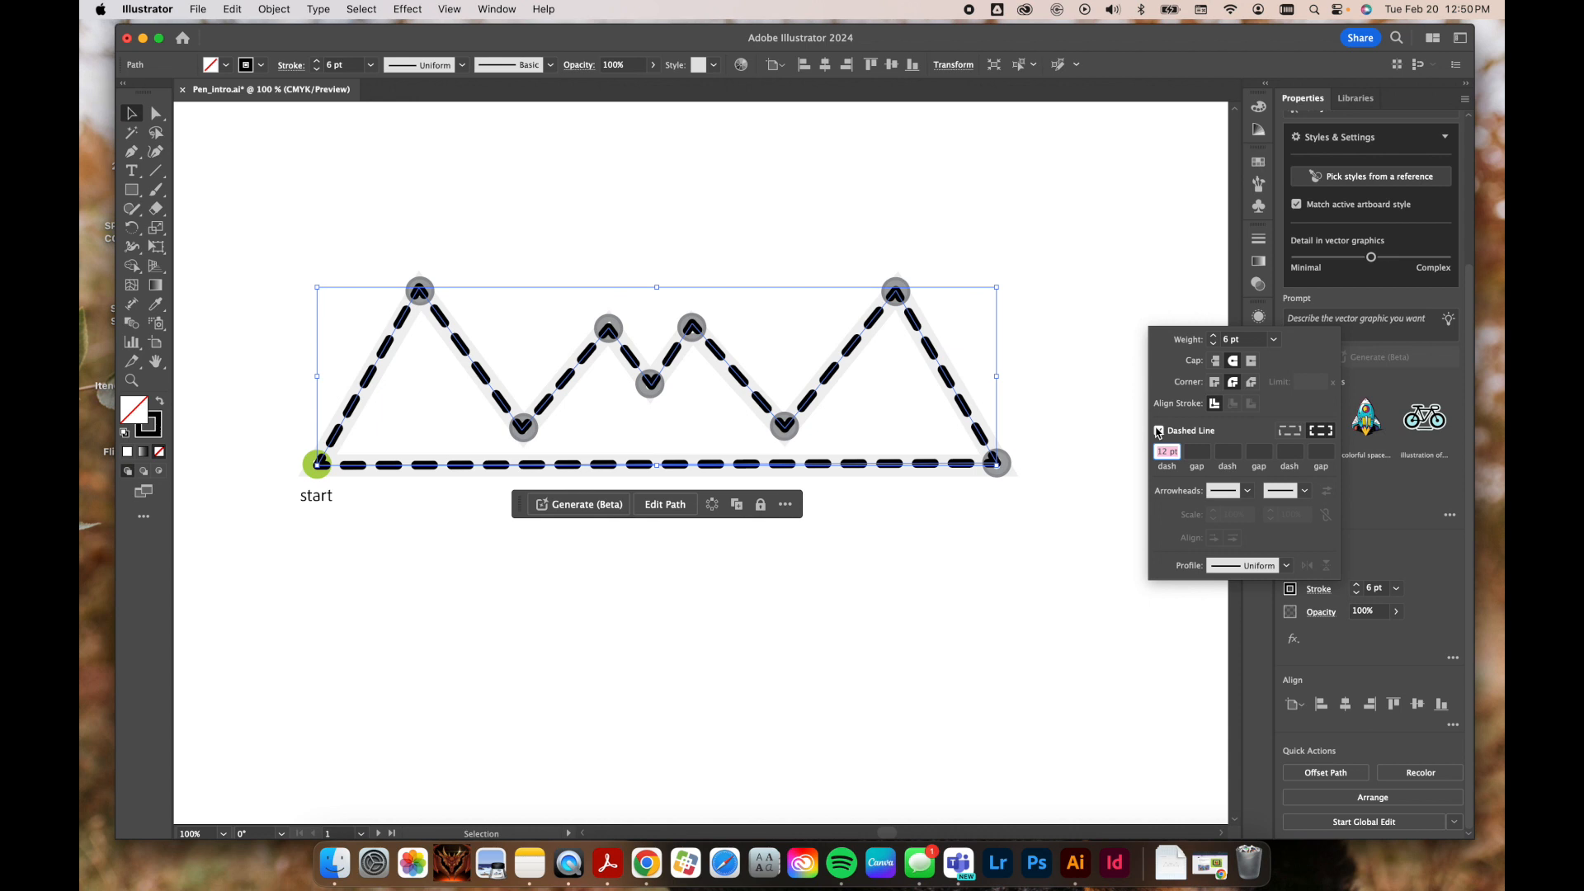
left_click(1158, 429)
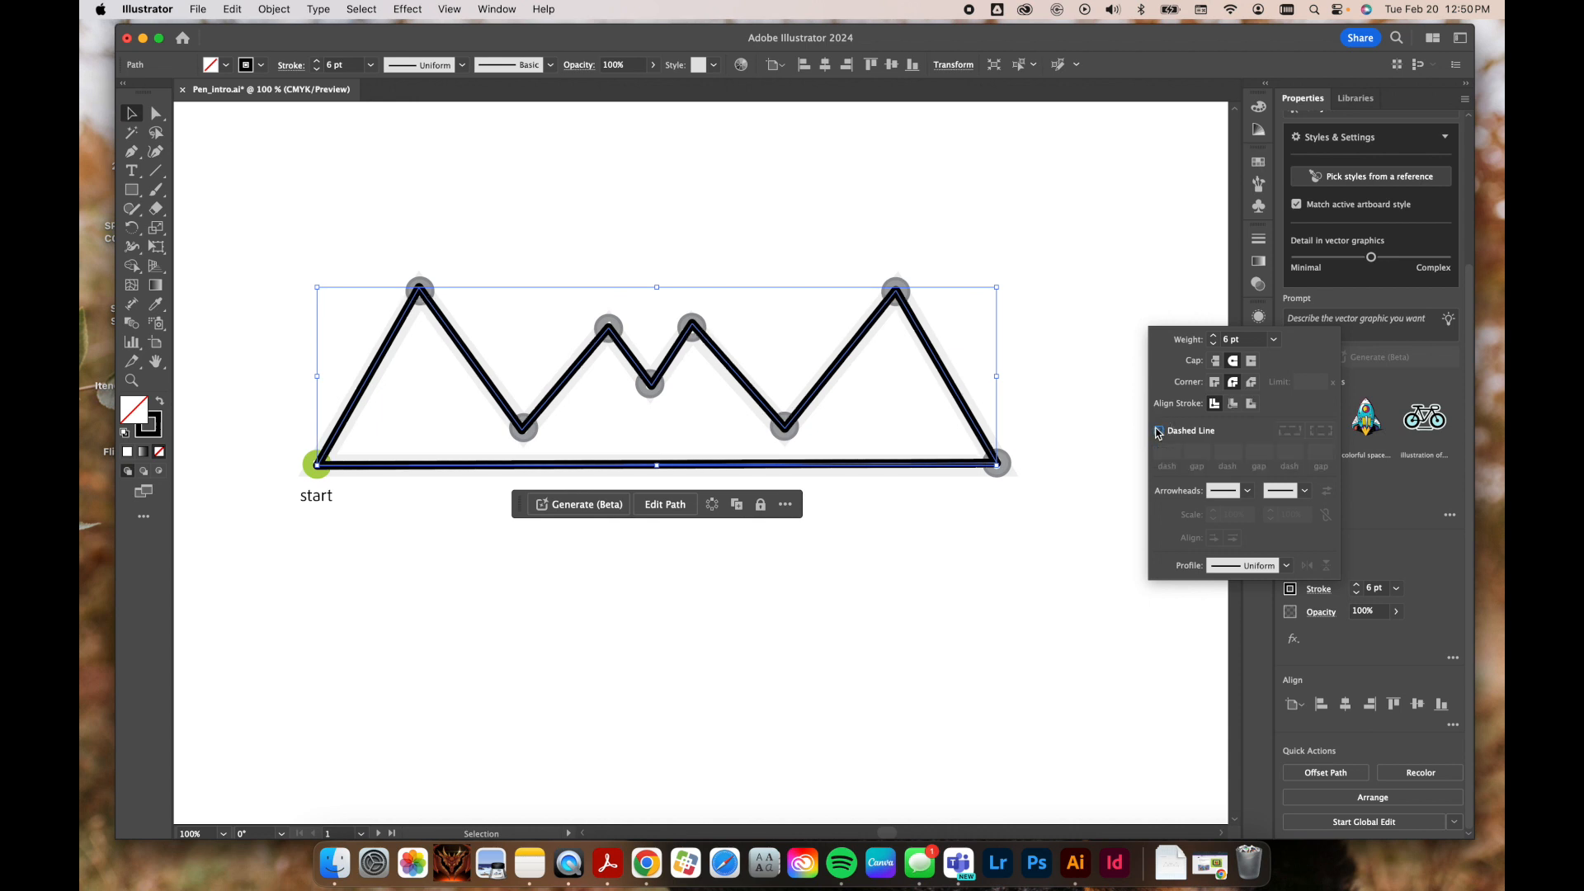
left_click(1371, 556)
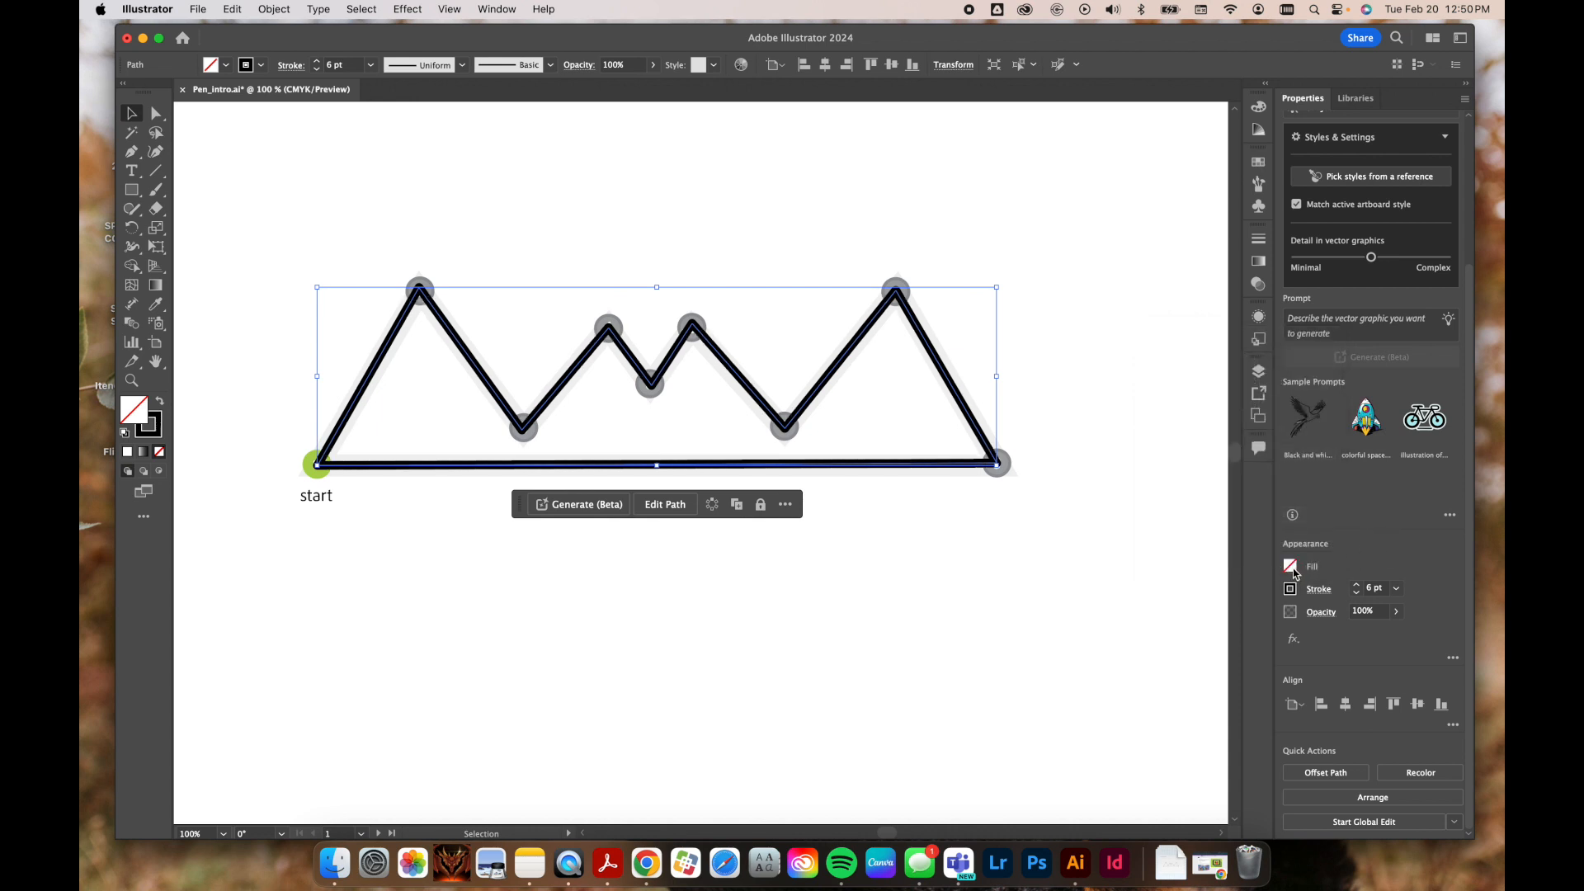
Step: Fill the teeth with a teal green (#65c3a2) mixed in the Color Picker
left_click(1291, 589)
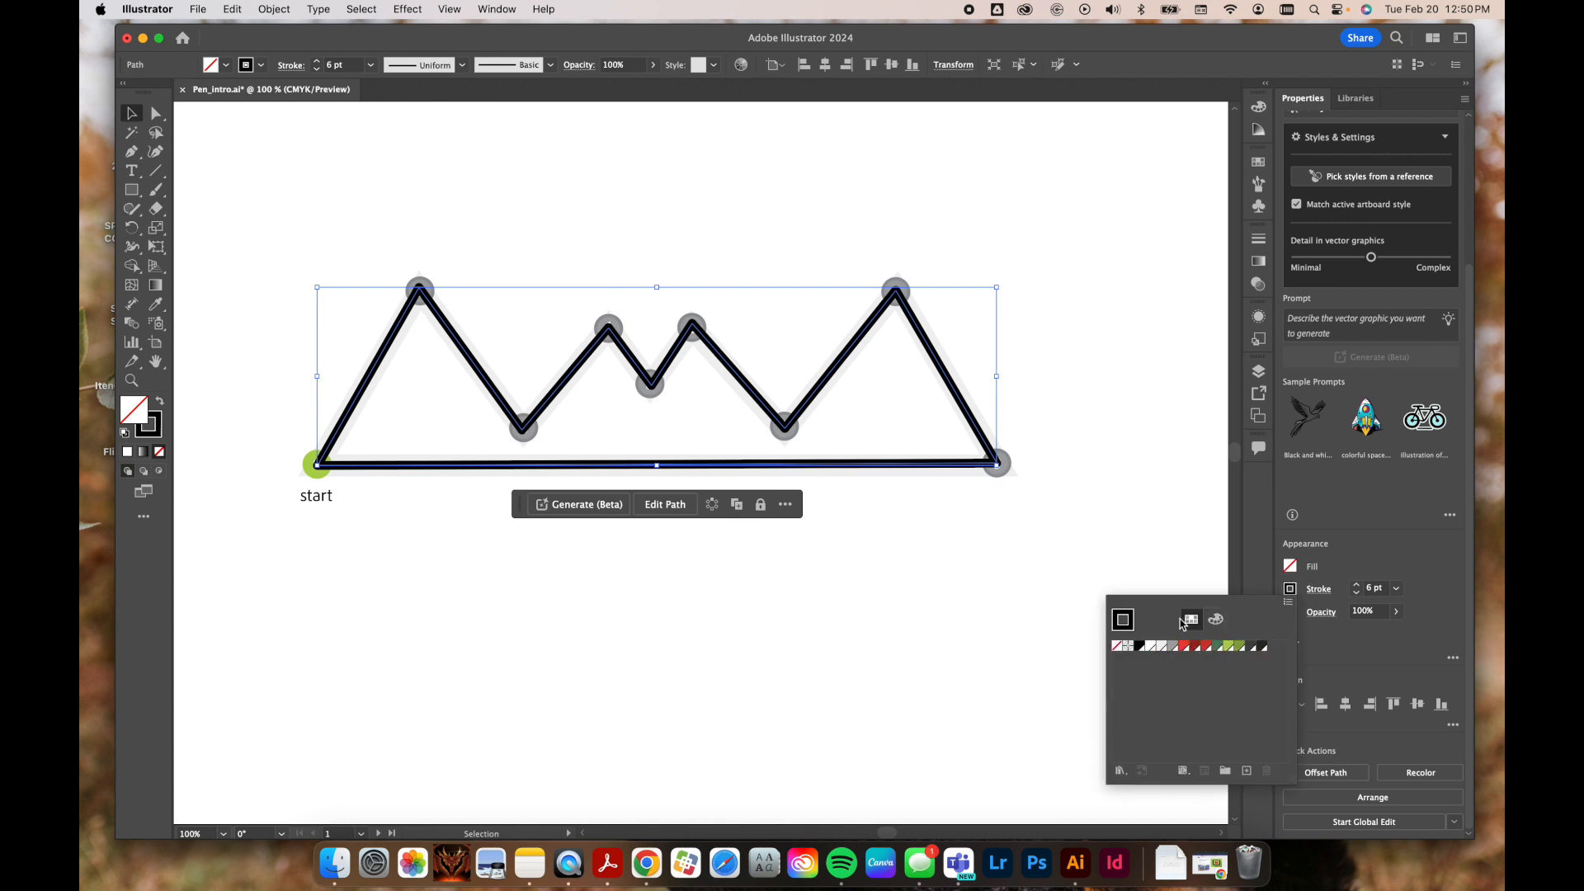
left_click(1291, 567)
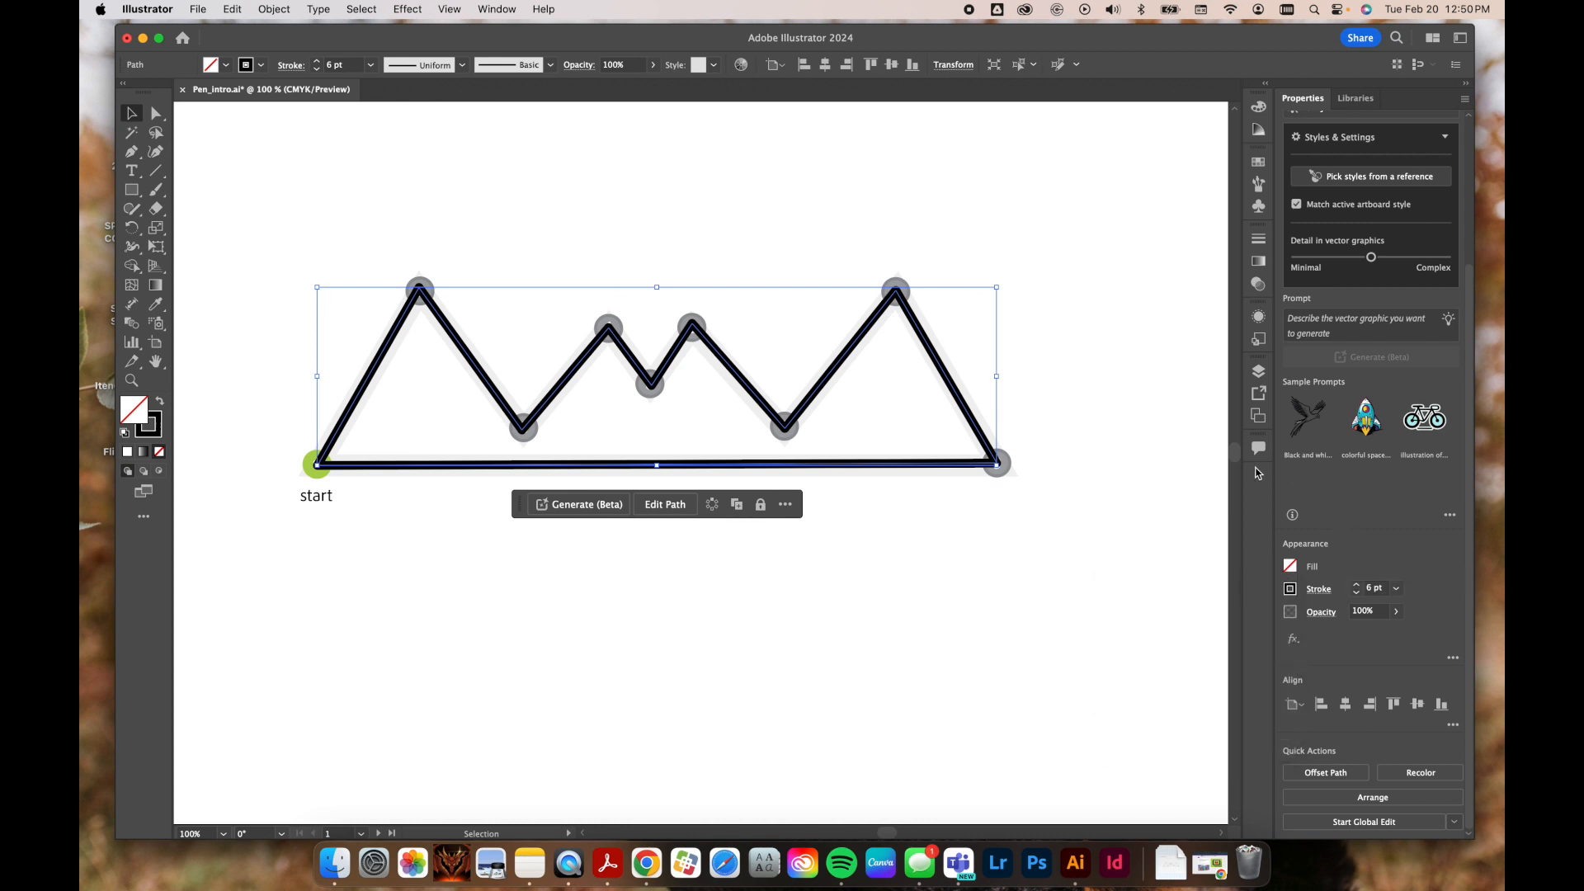
double_click(137, 419)
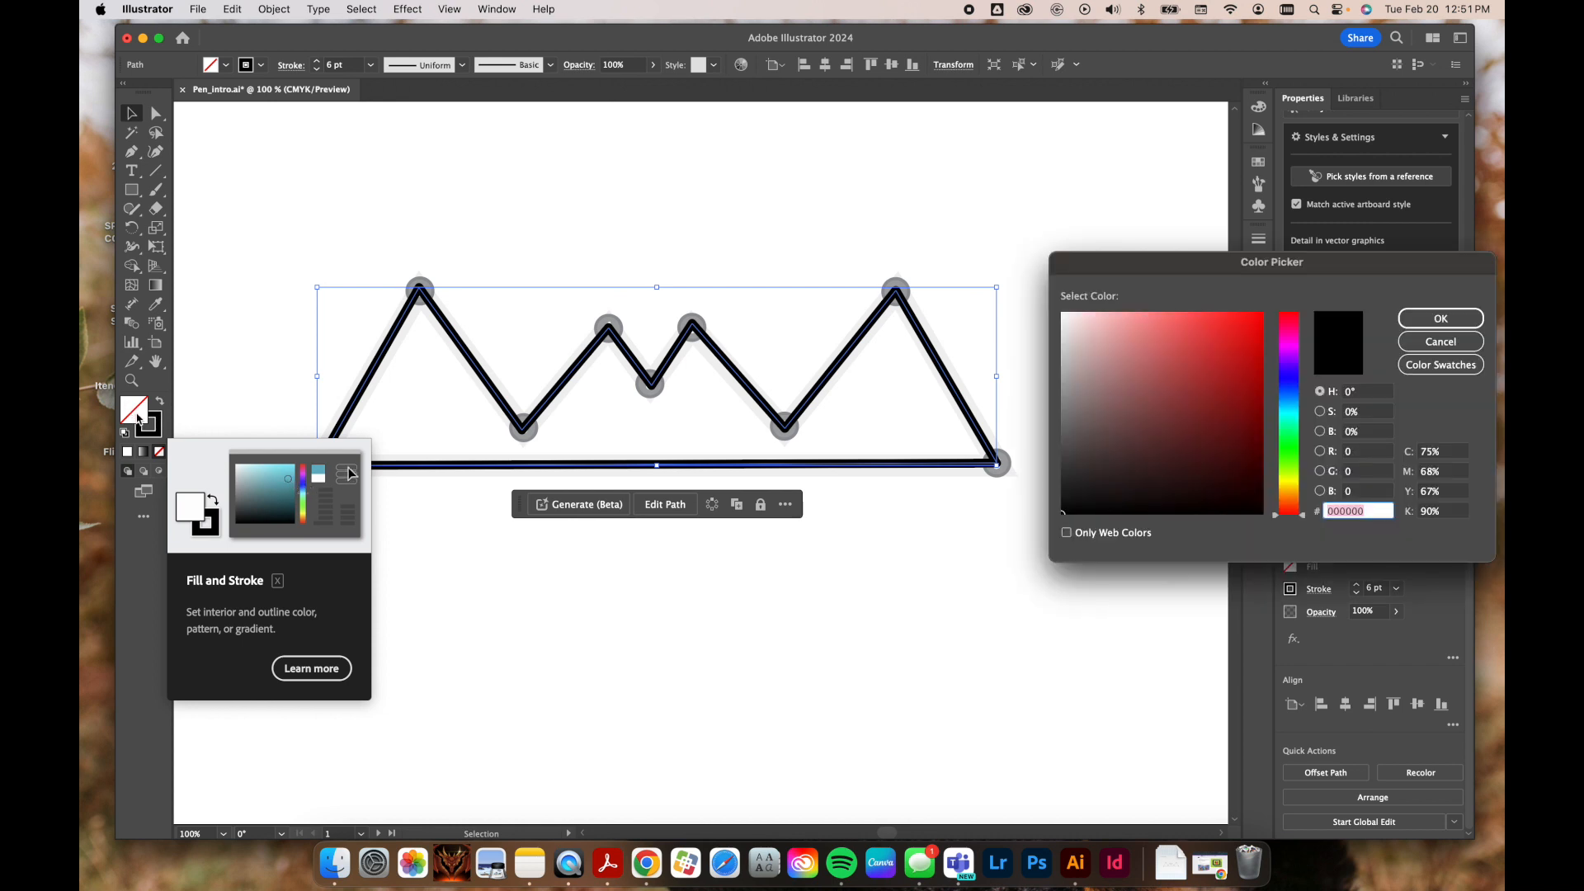
mouse_move(1279, 401)
left_mouse_down()
mouse_move(1268, 333)
mouse_move(1289, 422)
mouse_move(1290, 384)
mouse_move(1289, 409)
left_mouse_up()
left_click(1229, 357)
mouse_move(1229, 356)
left_mouse_down()
mouse_move(1203, 326)
mouse_move(1142, 400)
mouse_move(1211, 341)
left_mouse_up()
left_click_drag(1291, 401, 1295, 424)
left_click(1440, 319)
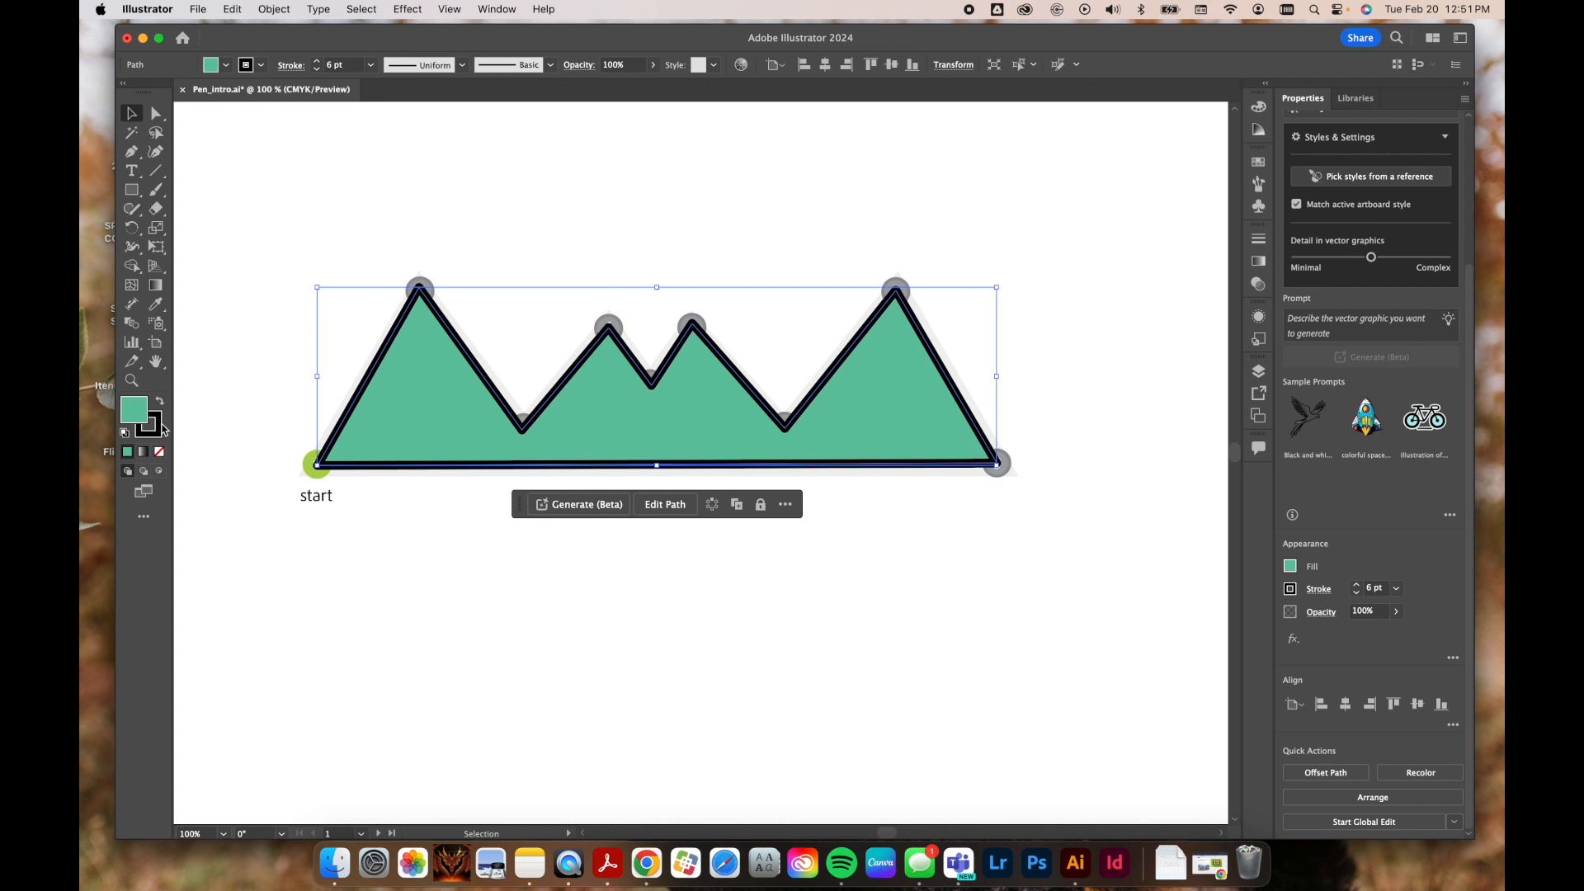
Step: Change the teeth outline color to pink, #f44d7c, and deselect the path
double_click(157, 424)
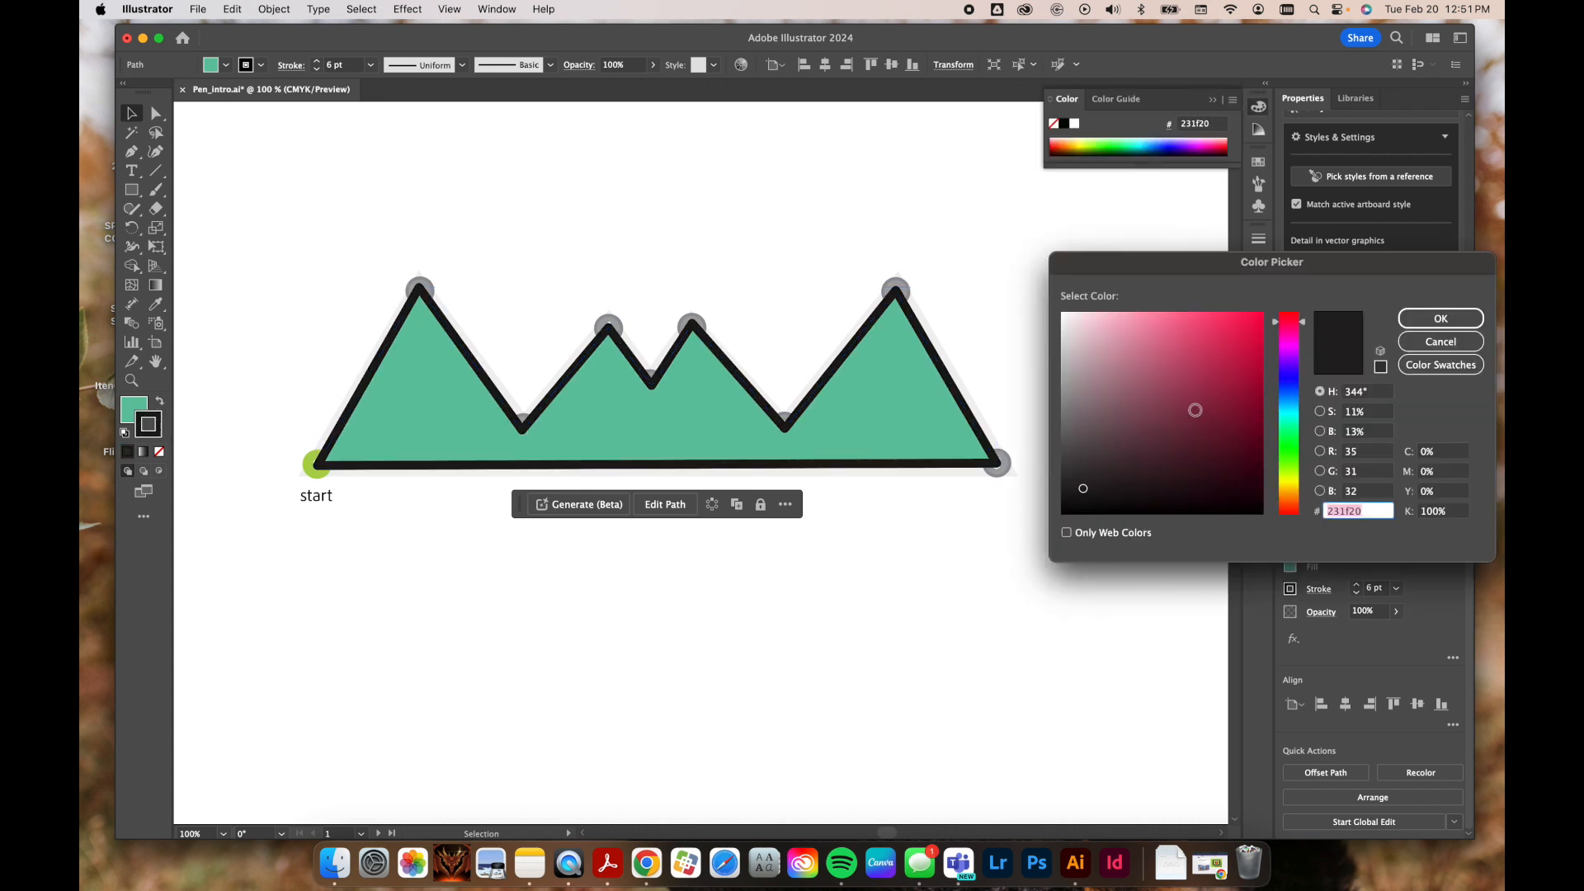
left_click(1211, 358)
left_click_drag(1211, 359, 1201, 321)
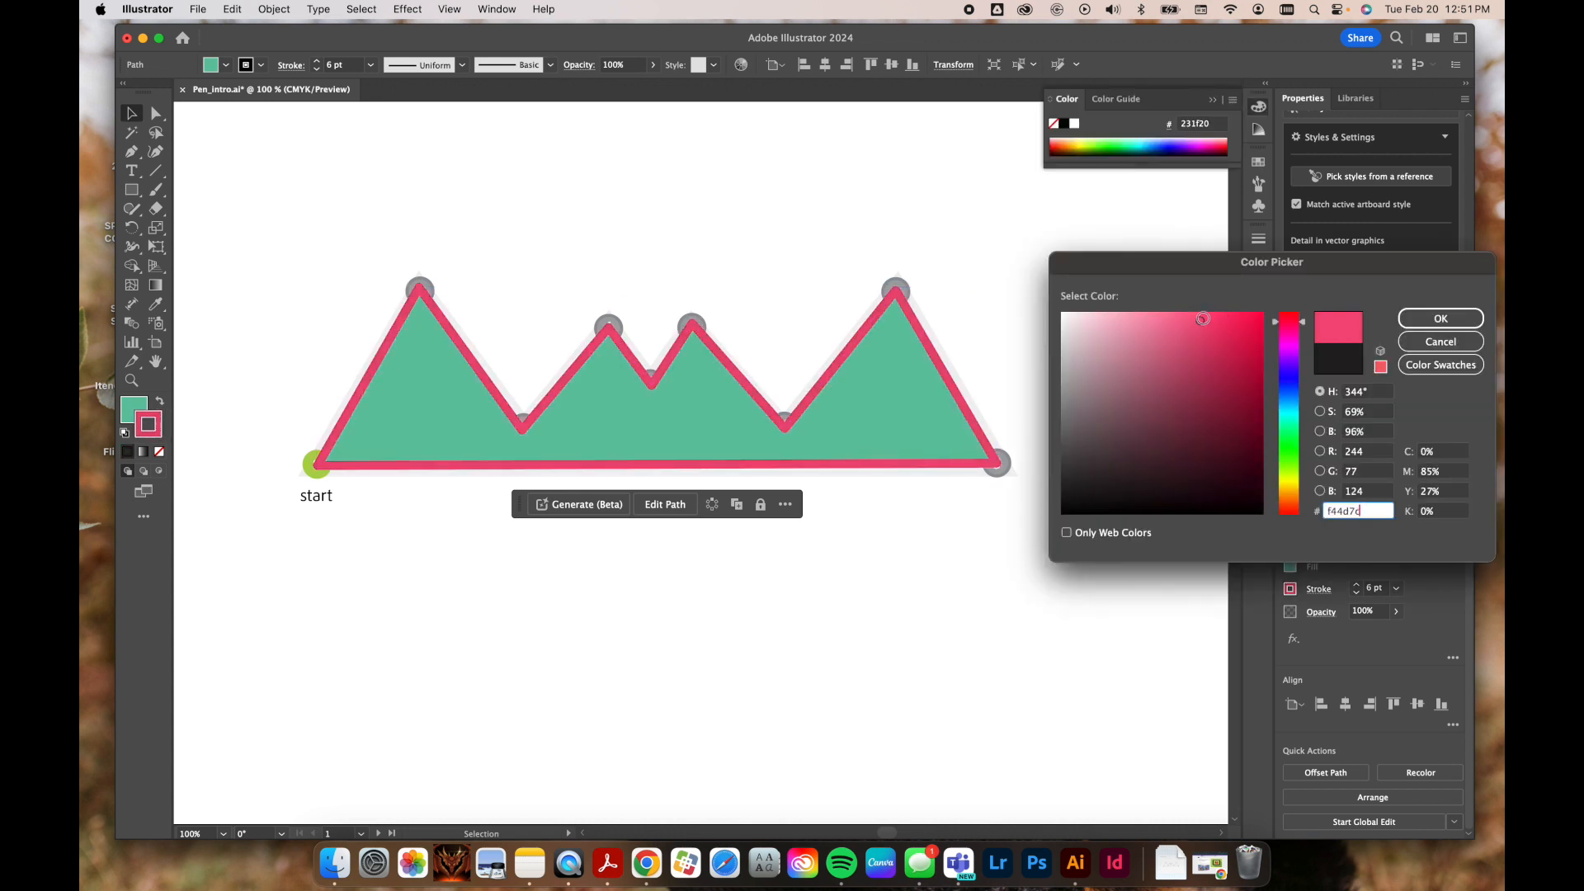
left_click(1422, 318)
left_click(1051, 522)
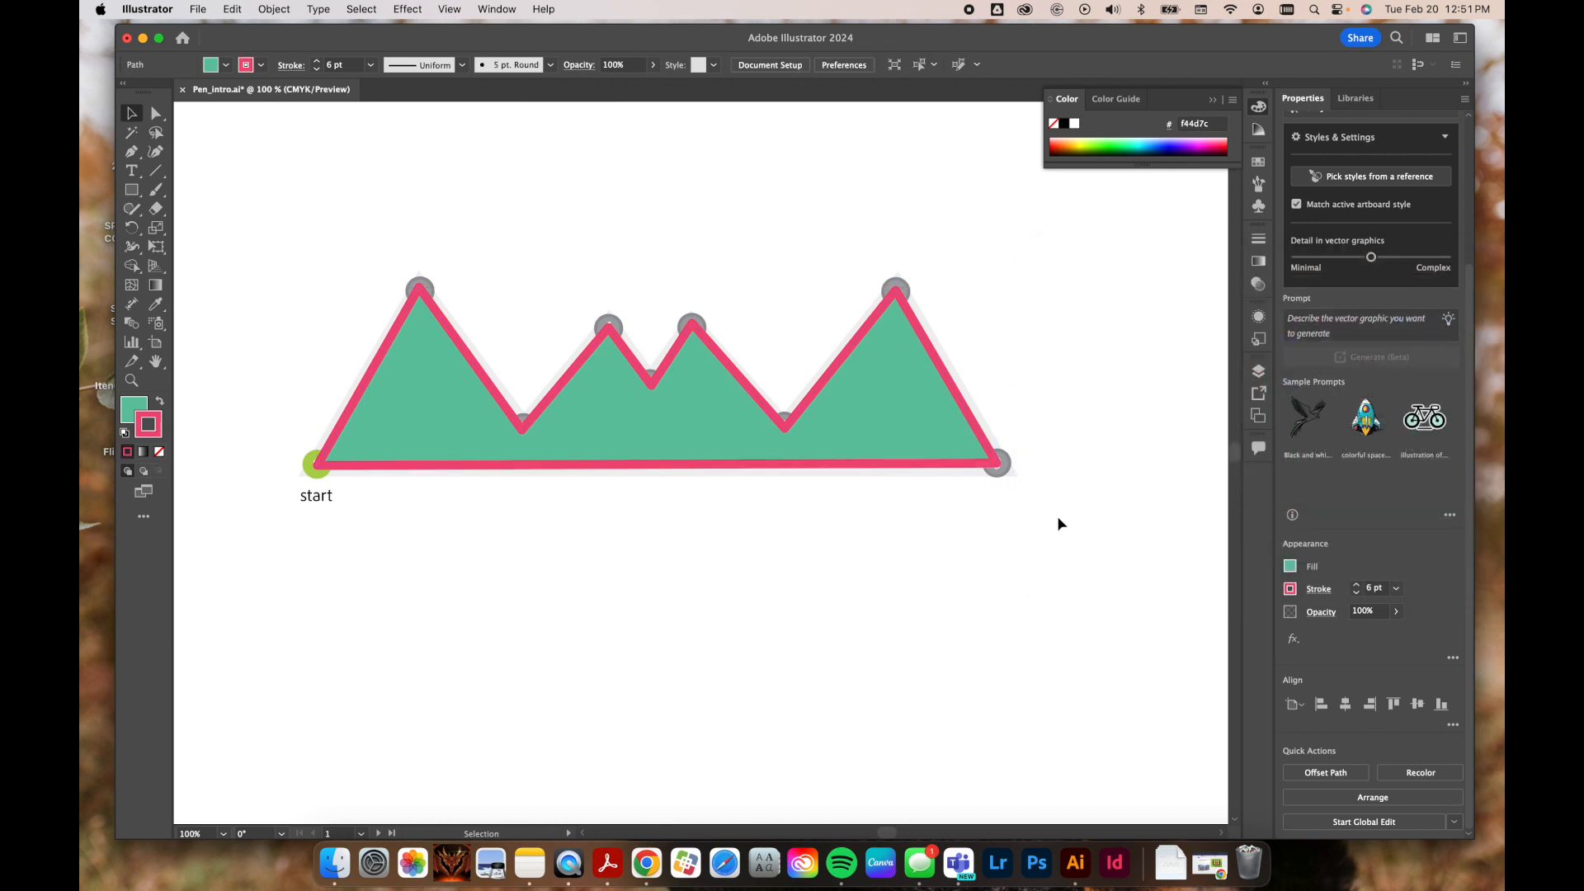
Step: Look over the colored teeth and the overall layout of the four Pen Monsters artboards
left_click(575, 429)
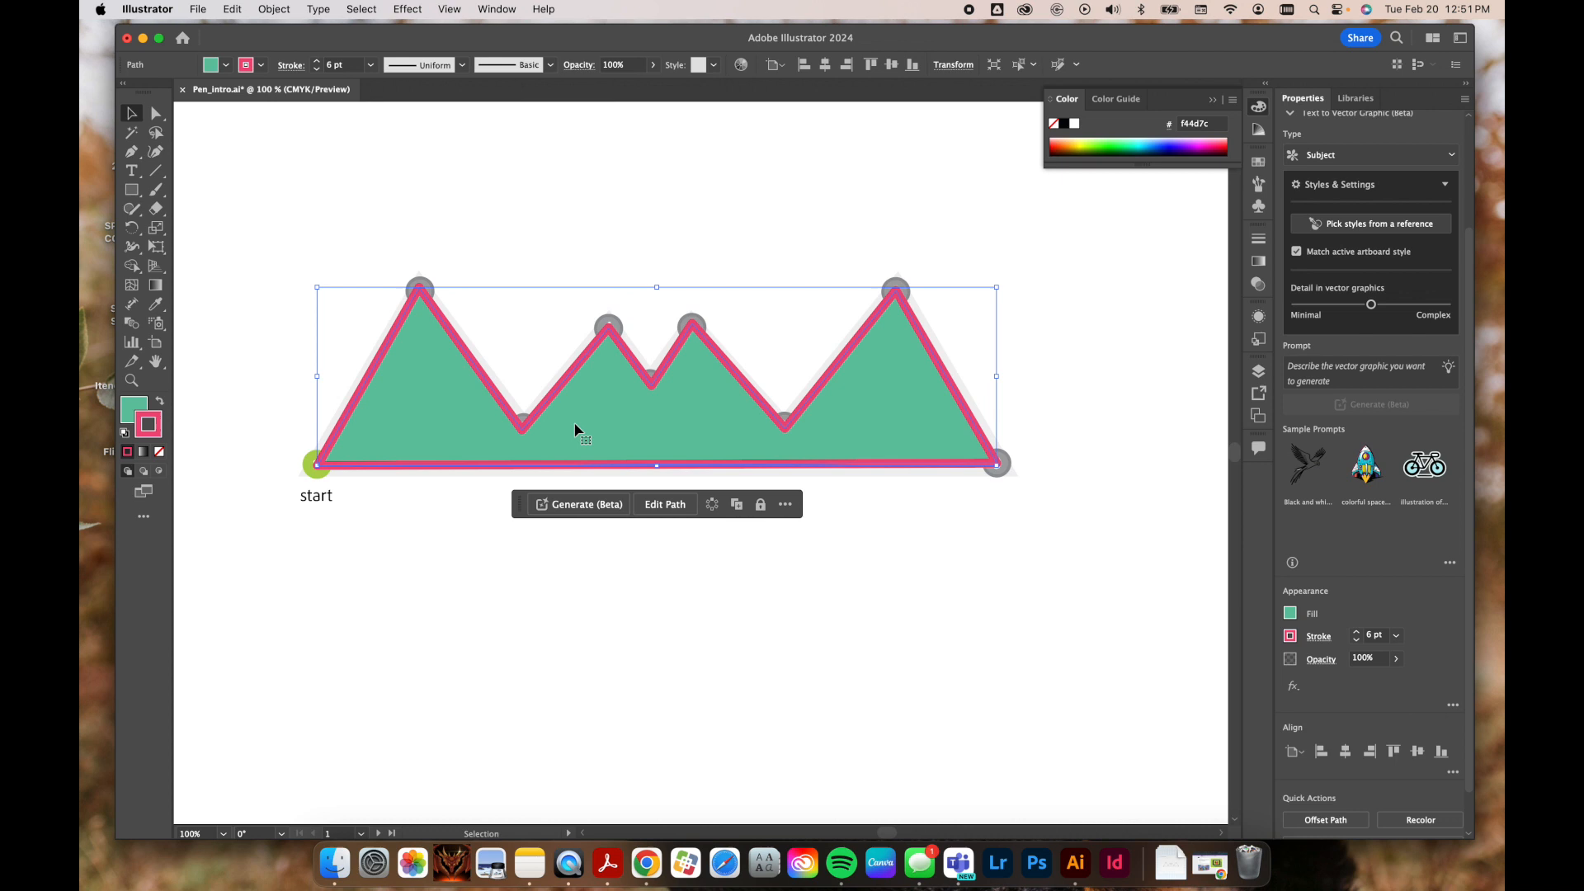
left_click(407, 611)
left_click(402, 360)
key("super+minus")
key("super+minus")
key("super+minus")
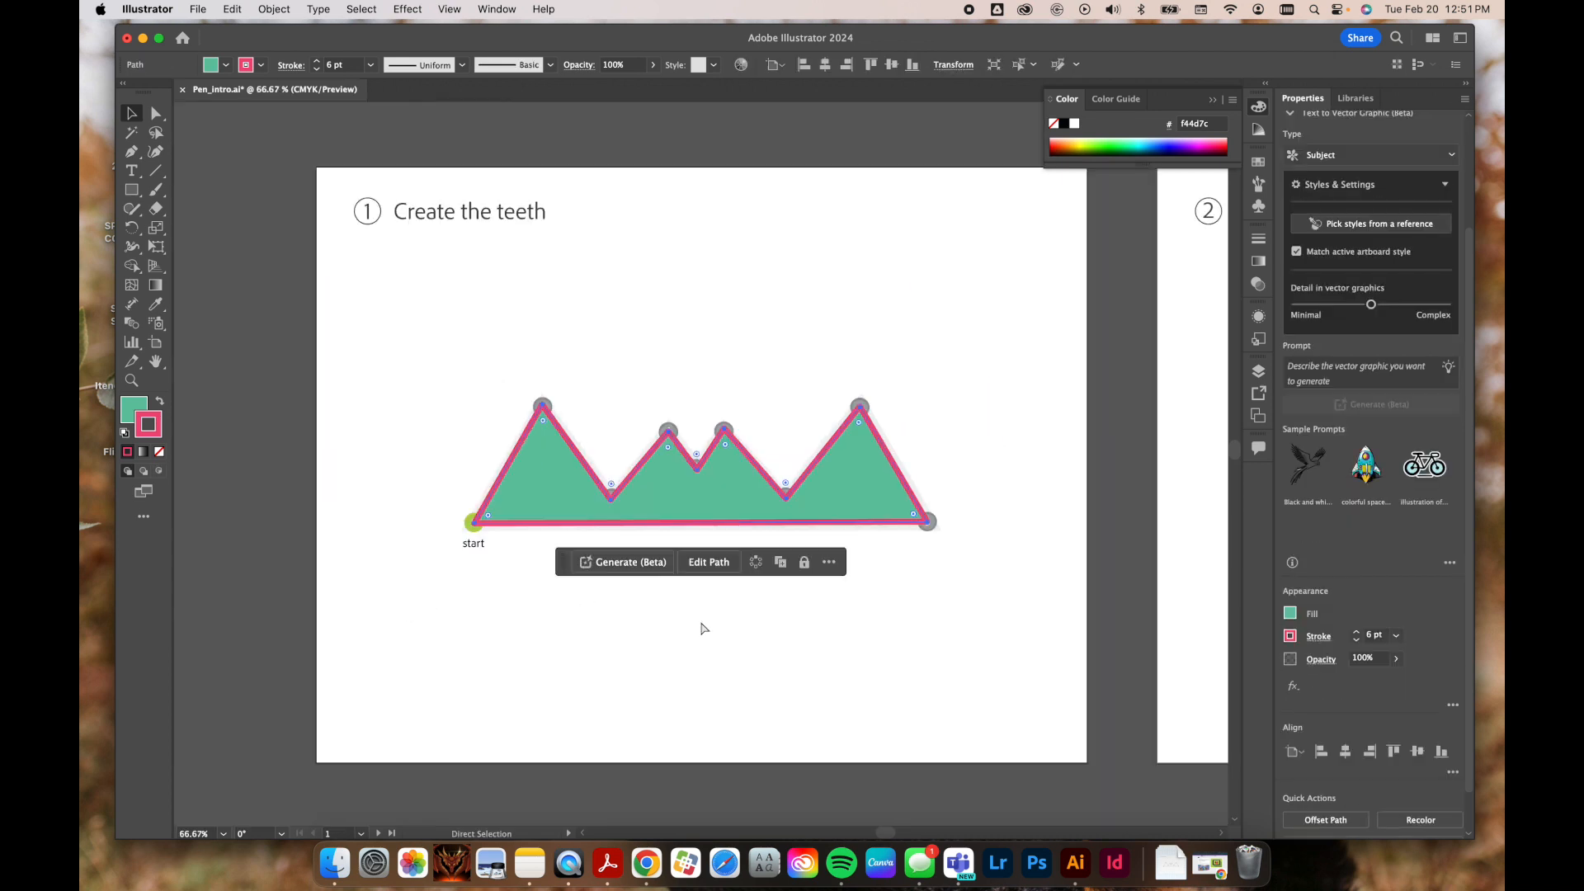
scroll(668, 617, "down", 5)
scroll(668, 617, "right", 5)
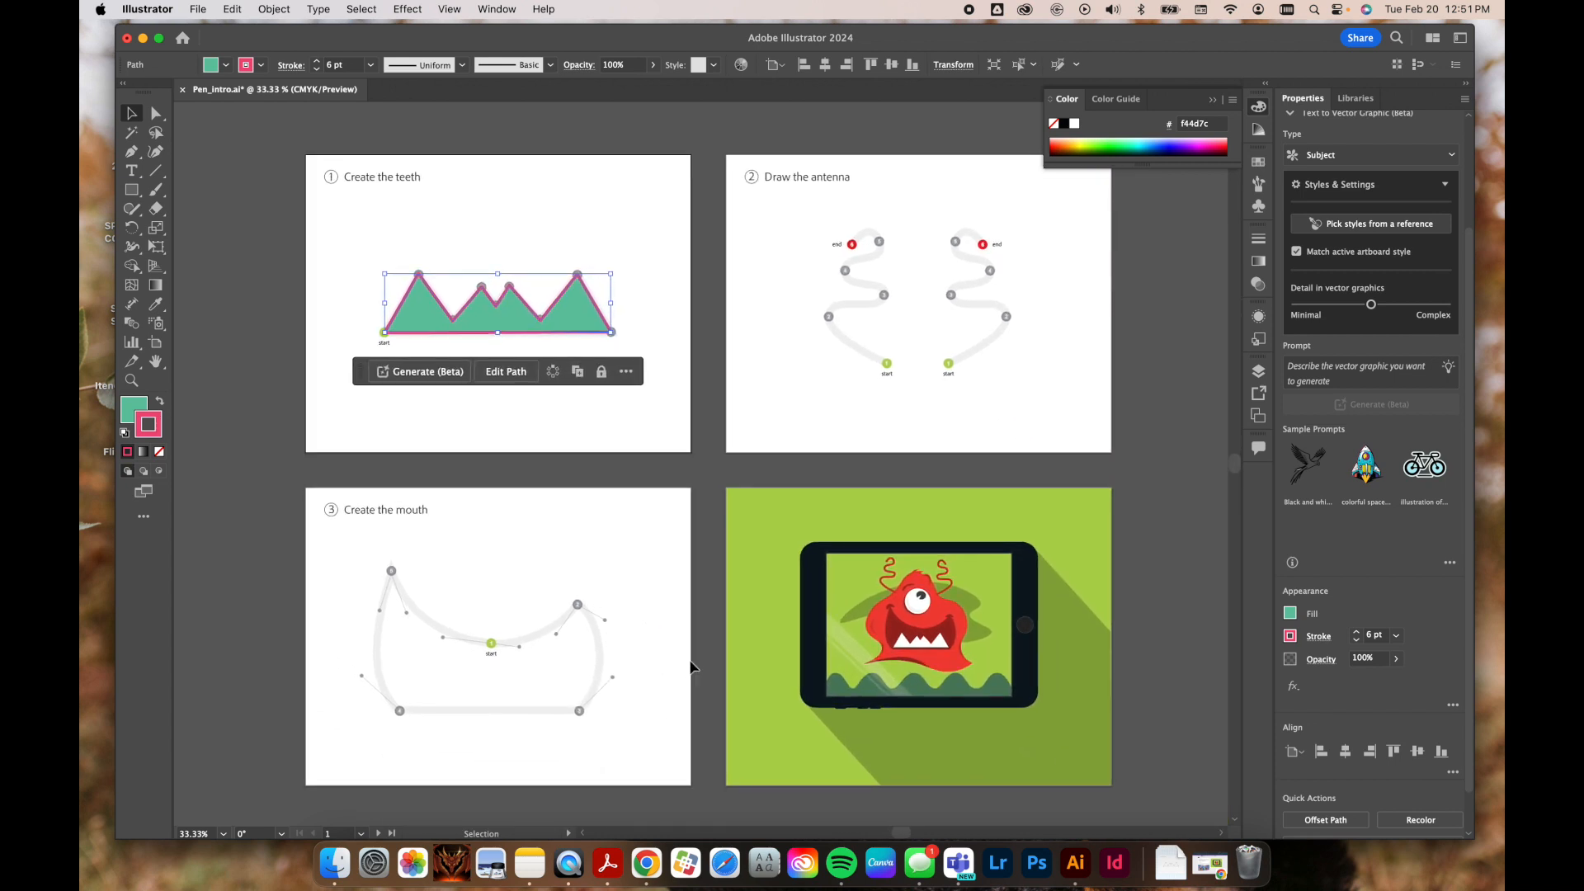
left_click(1213, 99)
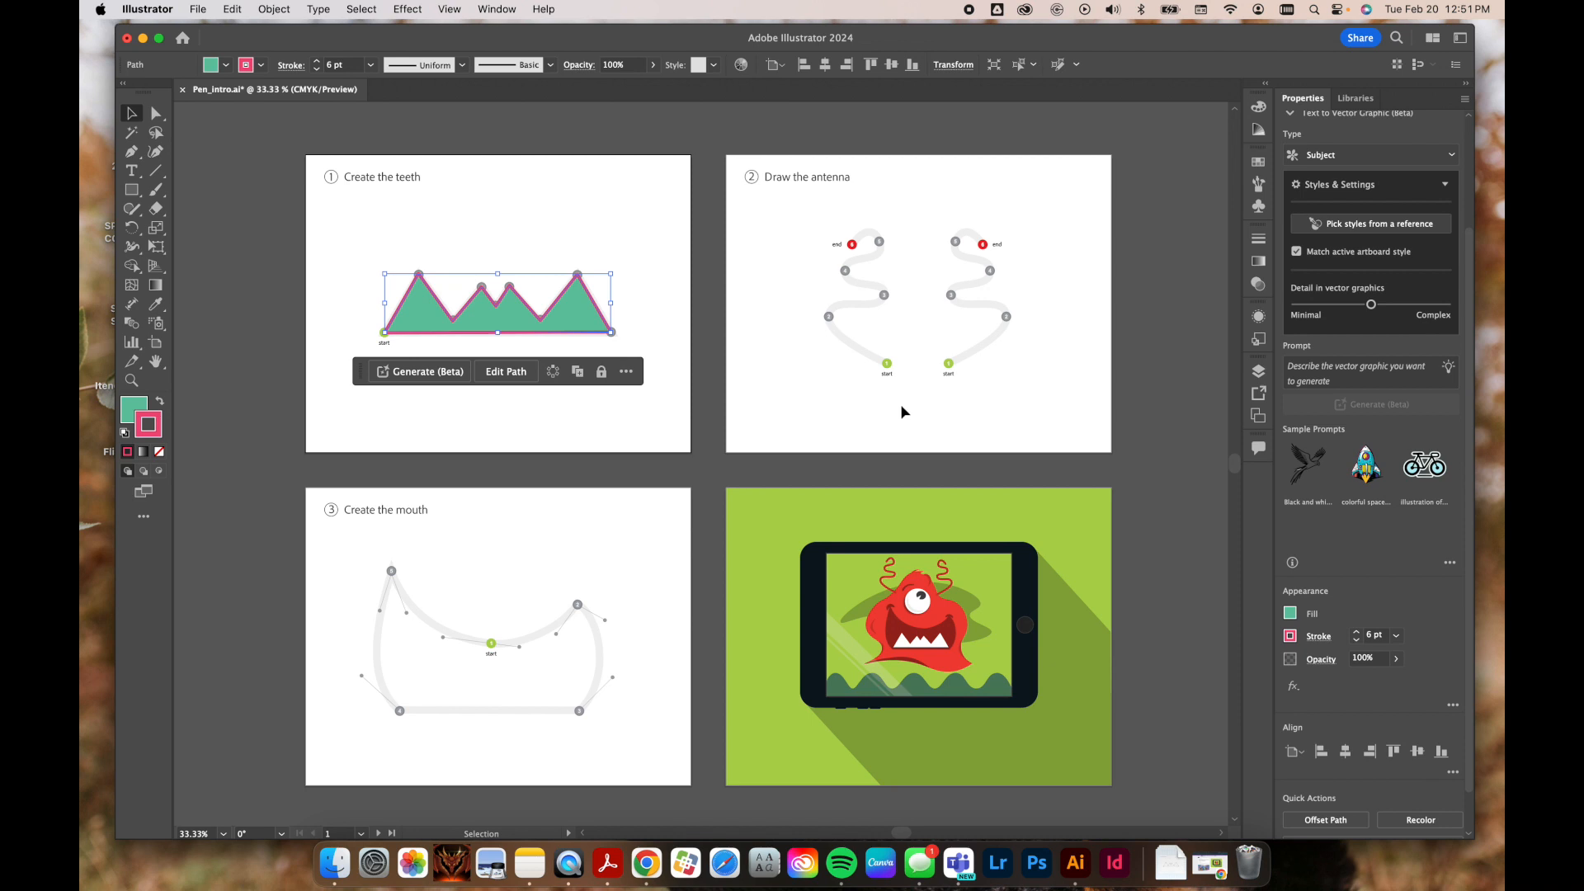
Step: Bring the "Draw the antenna" artboard into view at 100% to examine both numbered antenna guides
key("super+equal")
key("super+equal")
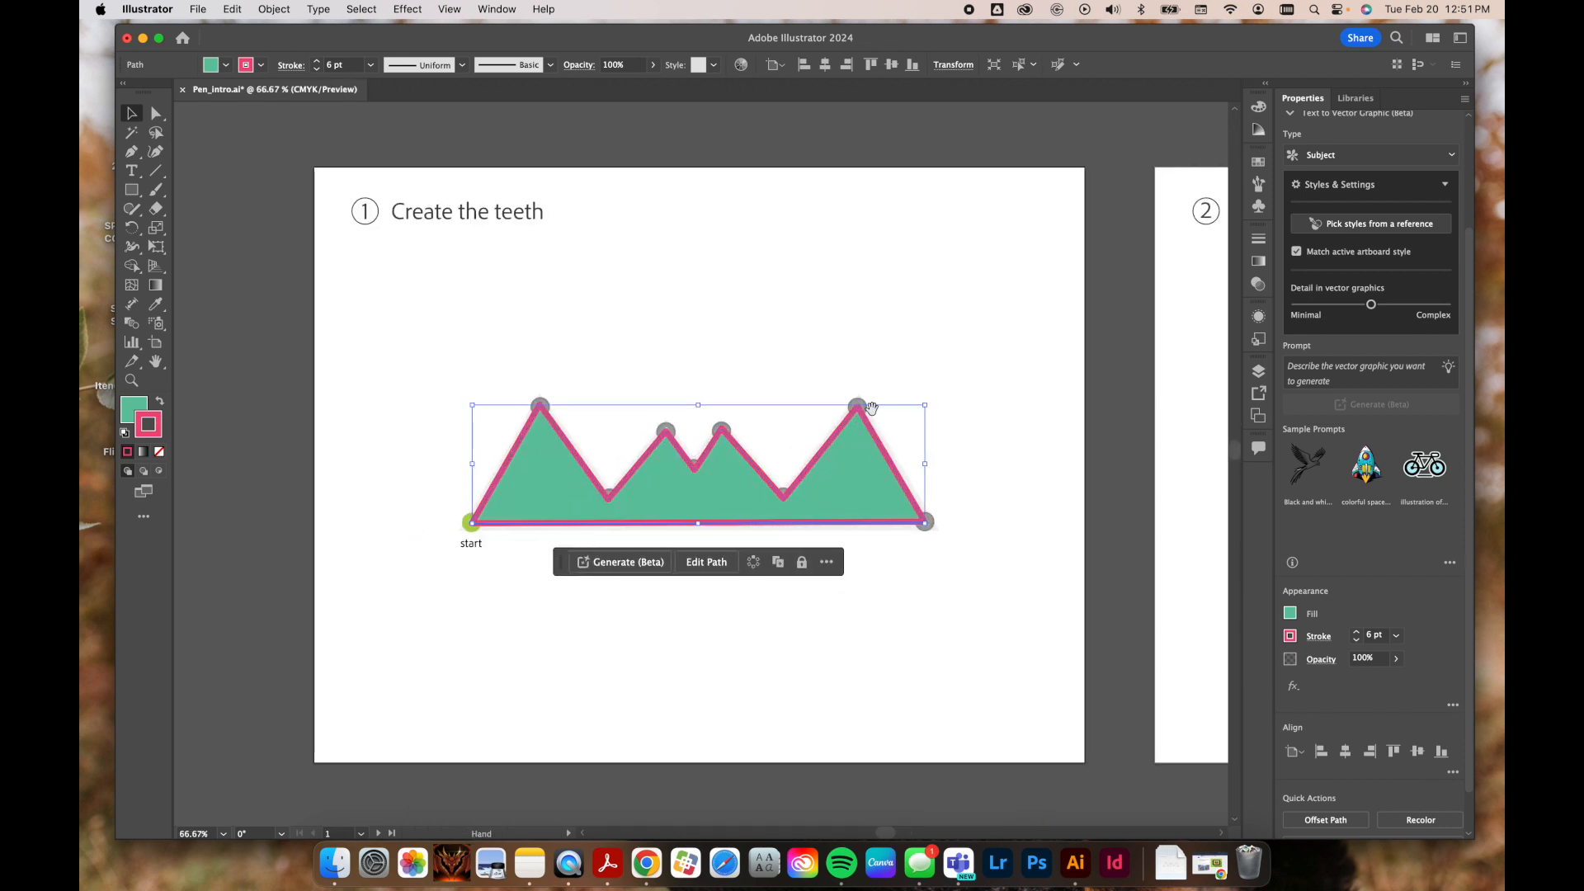
scroll(908, 421, "right", 5)
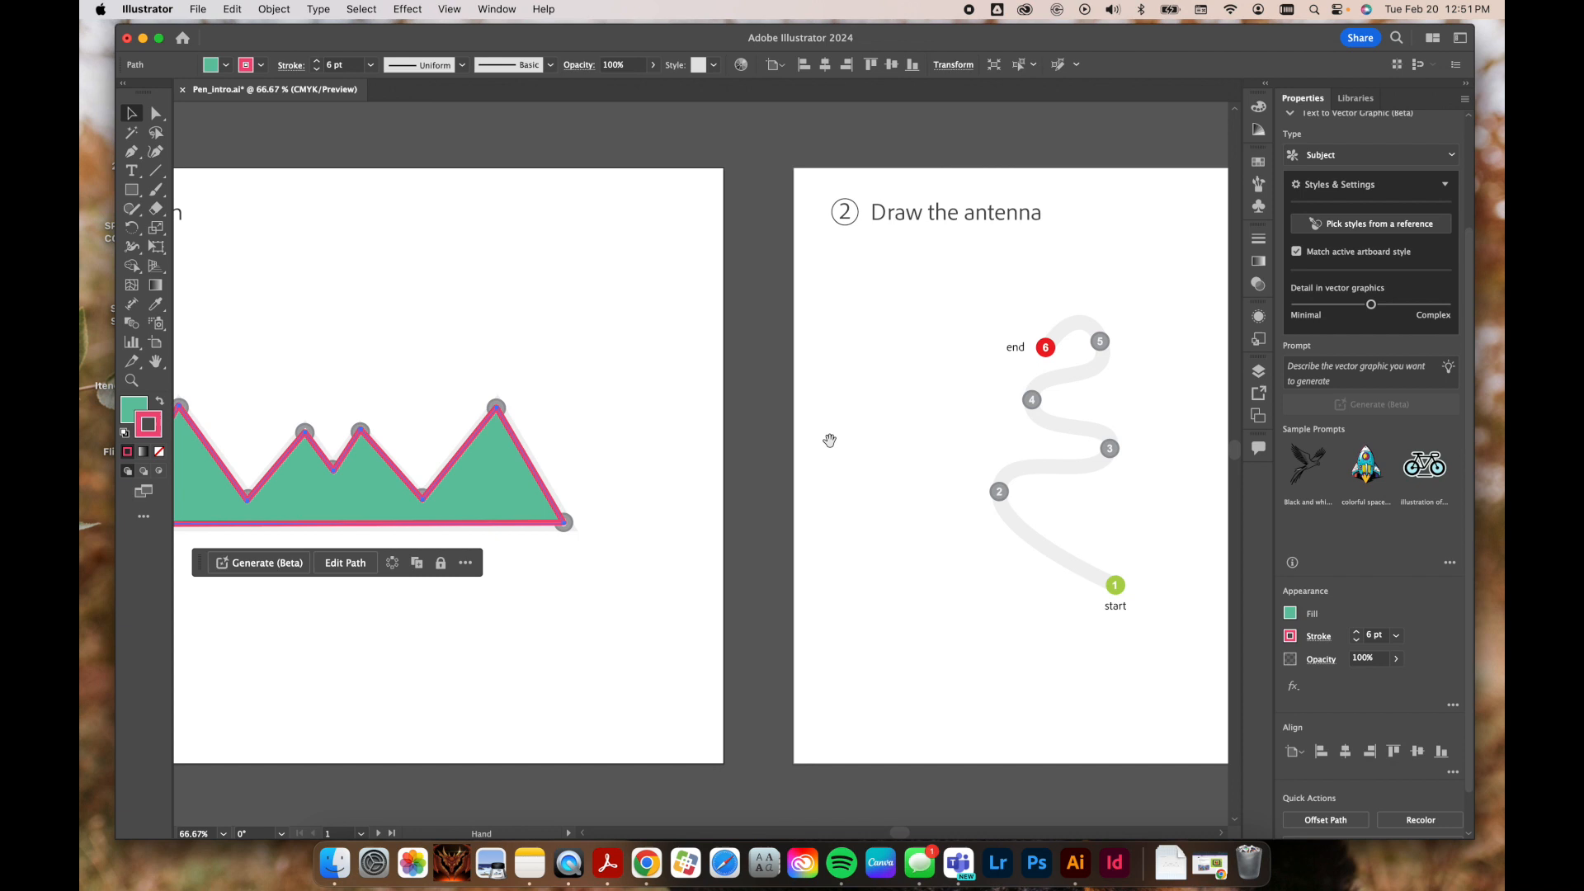
left_click_drag(830, 442, 296, 495)
left_click_drag(558, 558, 674, 448)
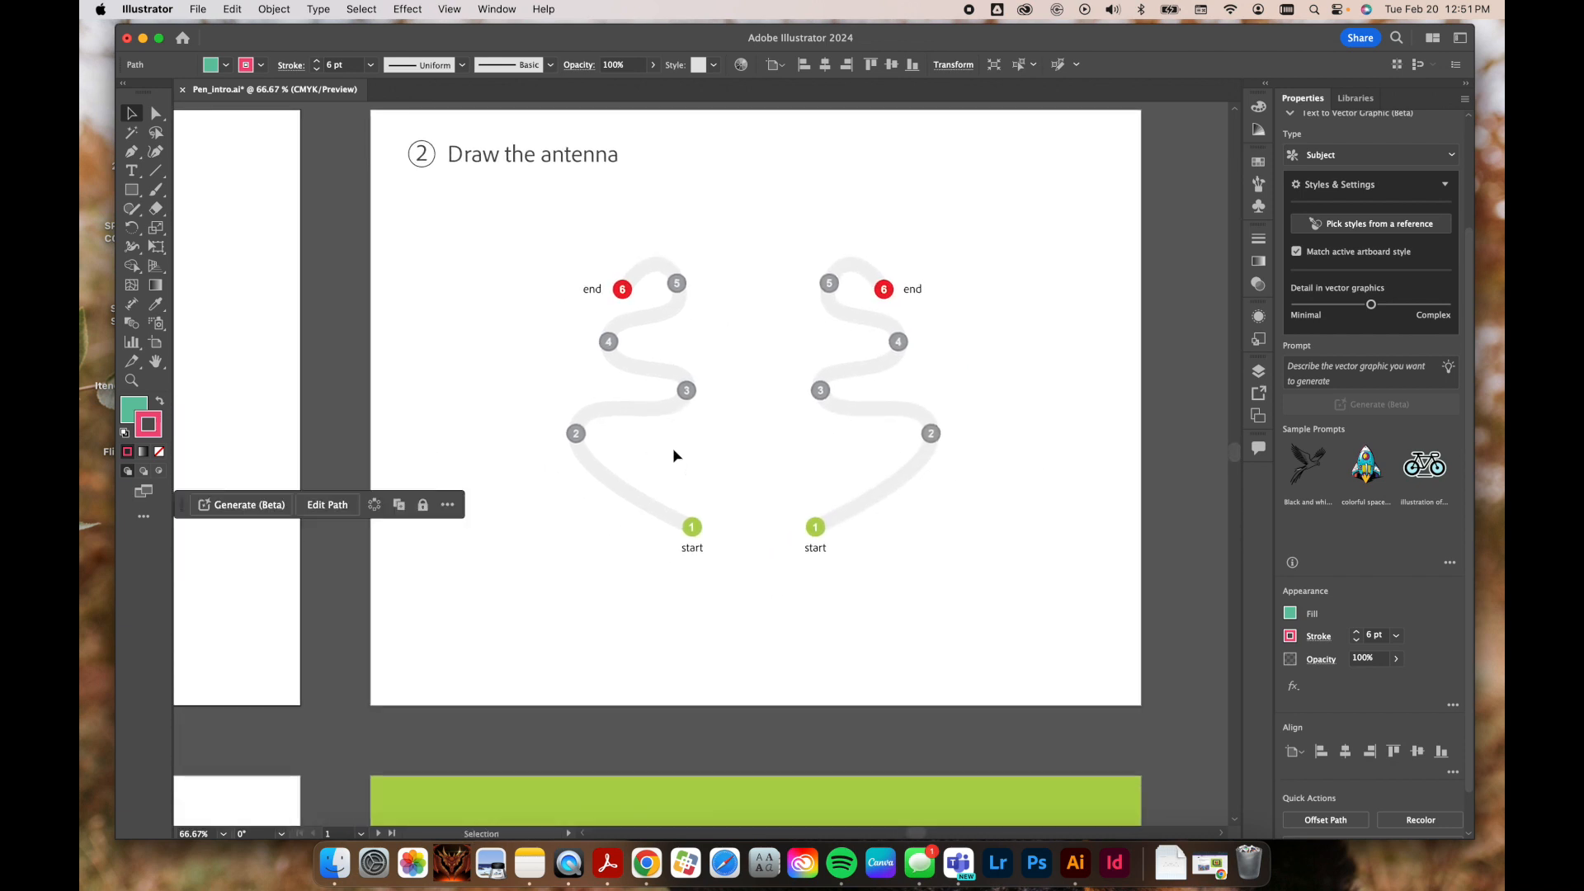
key("a")
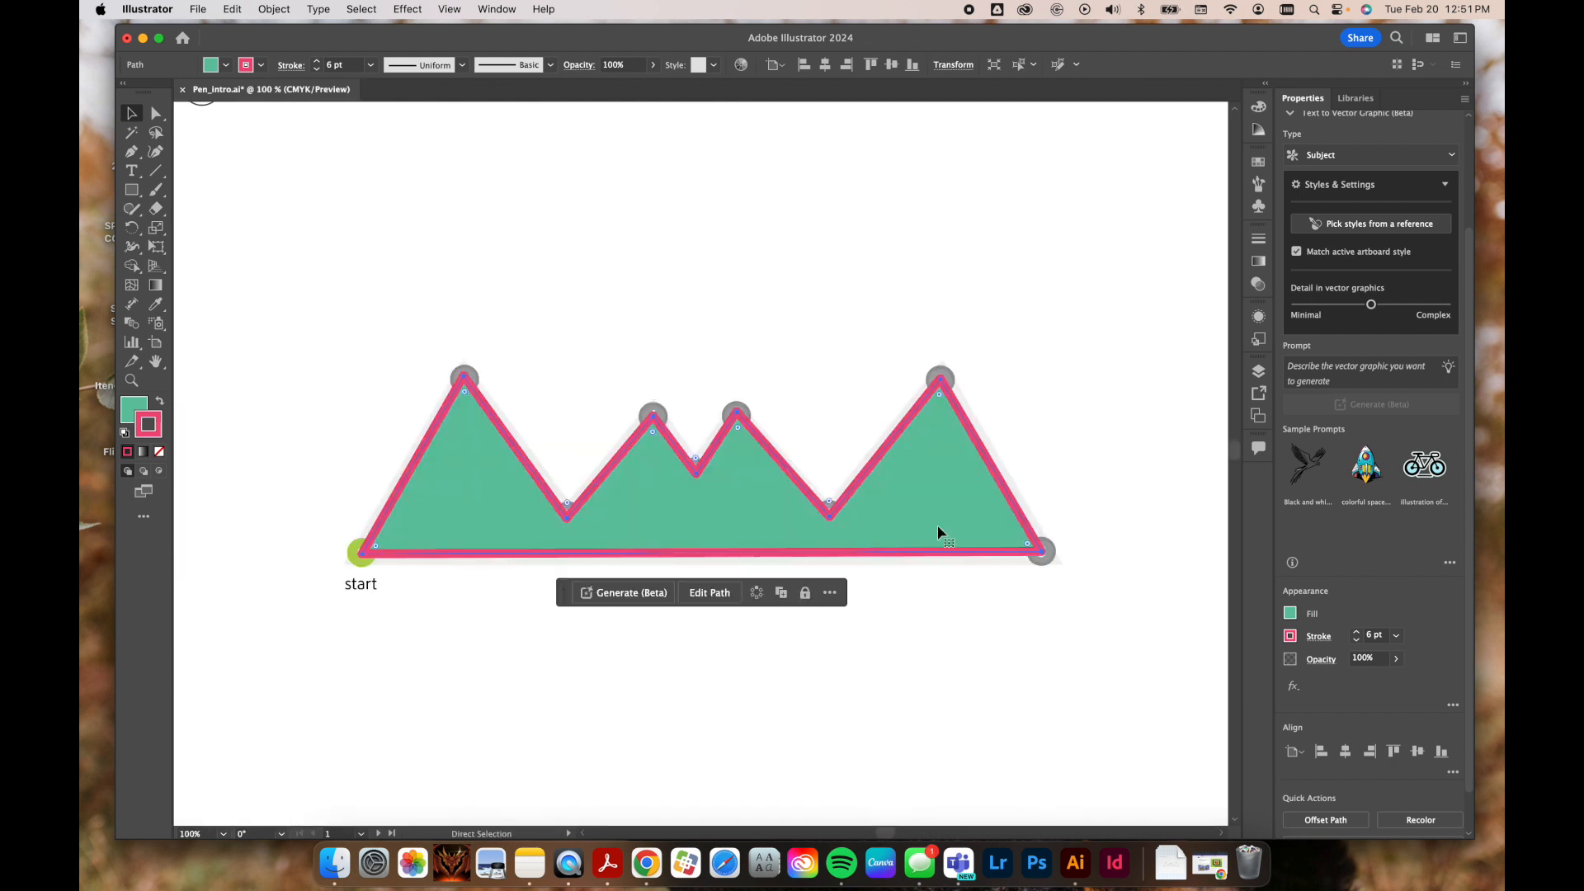
left_click(938, 532)
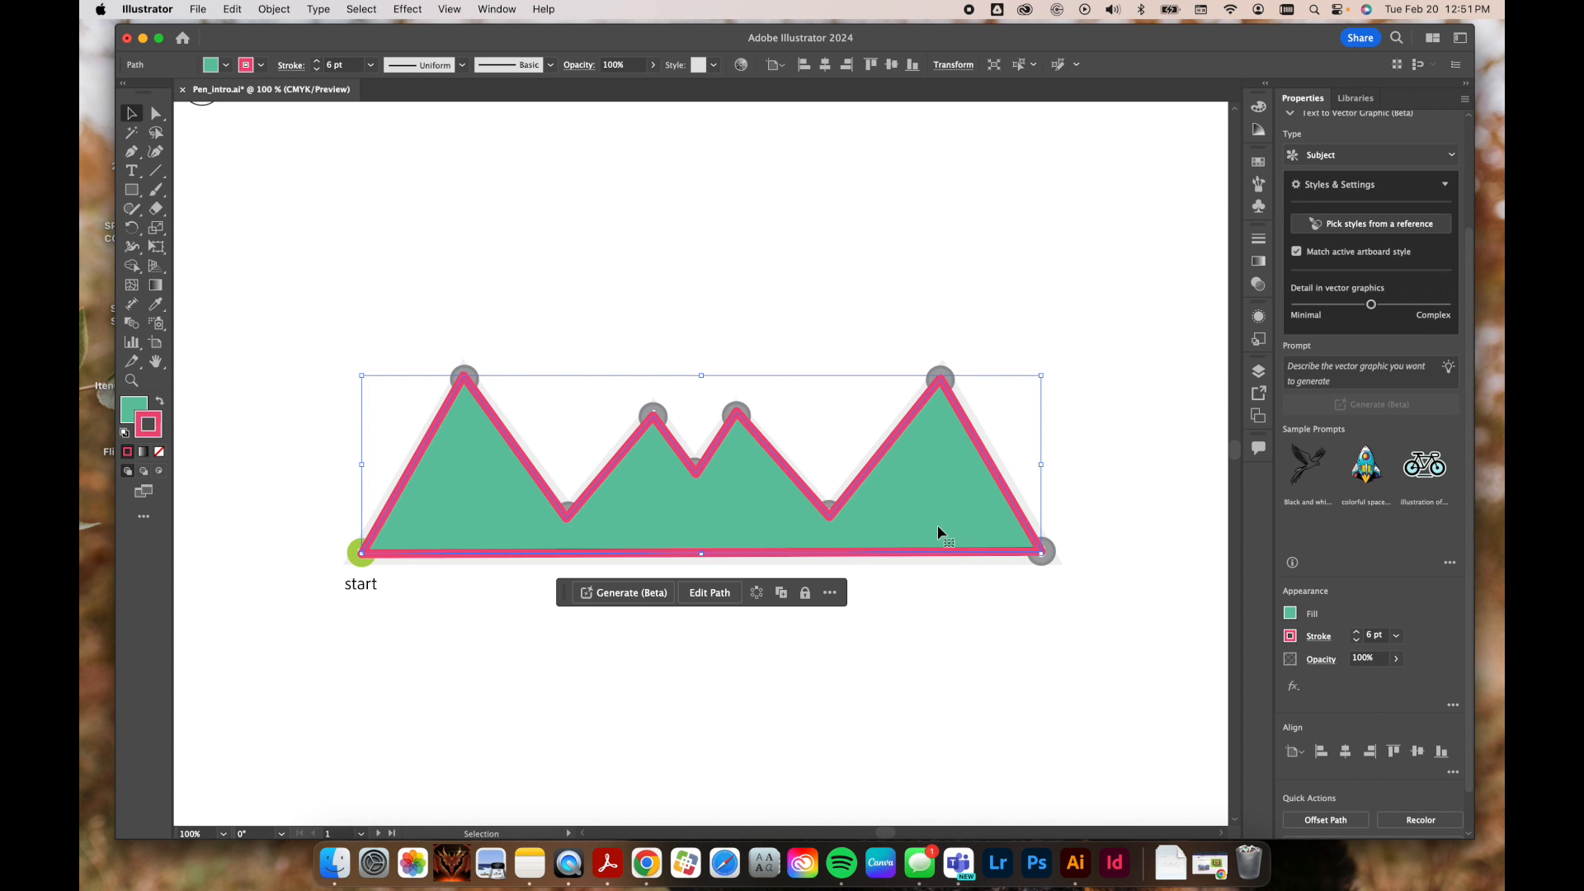
scroll(937, 524, "right", 15)
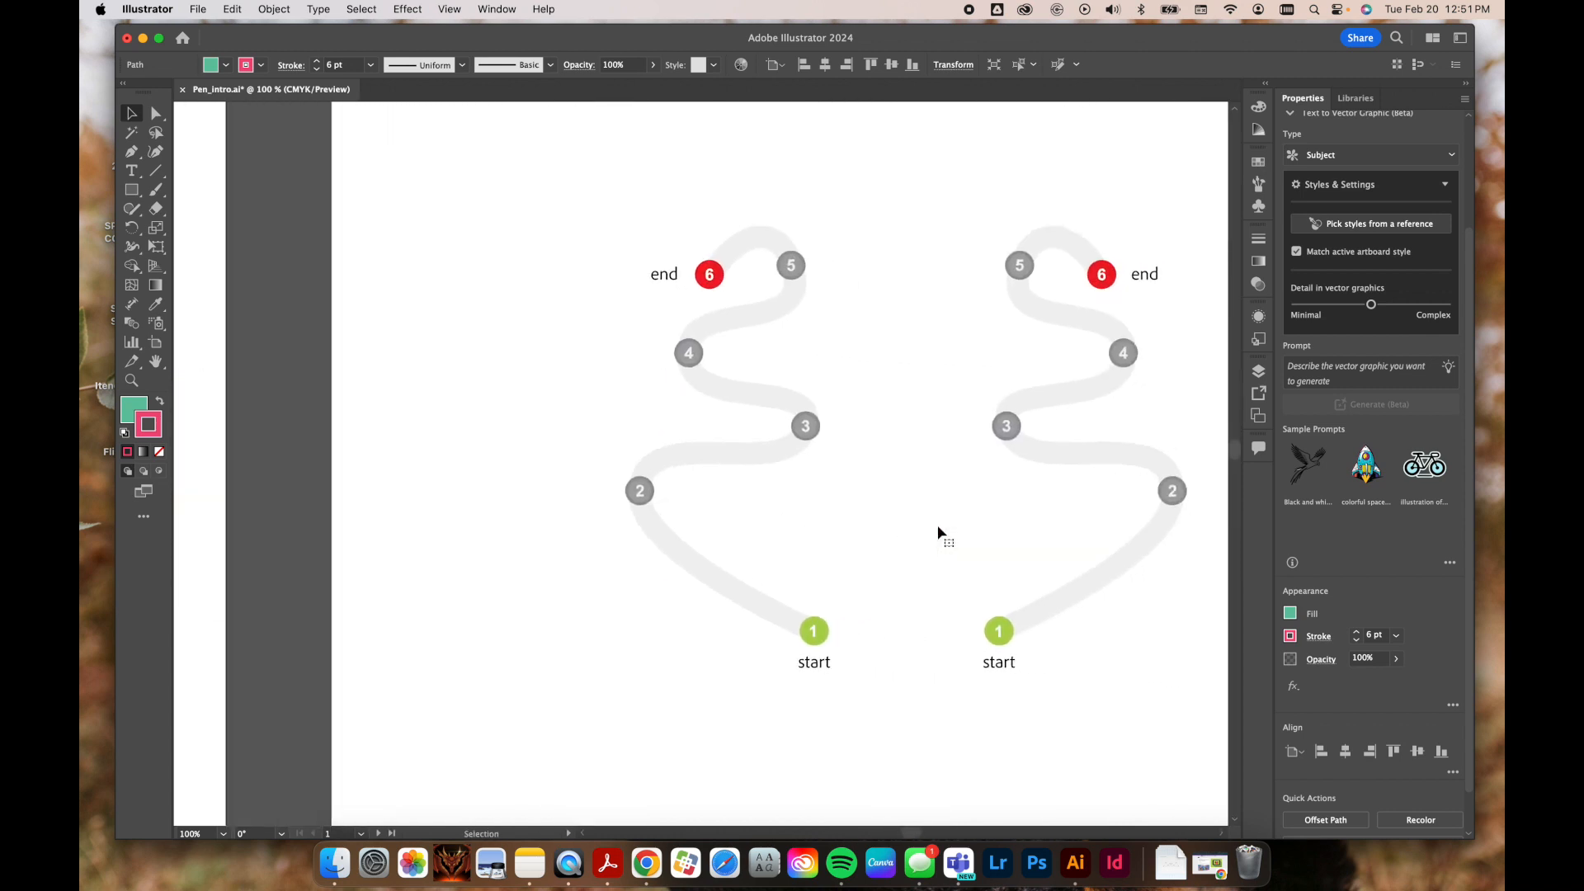
scroll(937, 525, "right", 5)
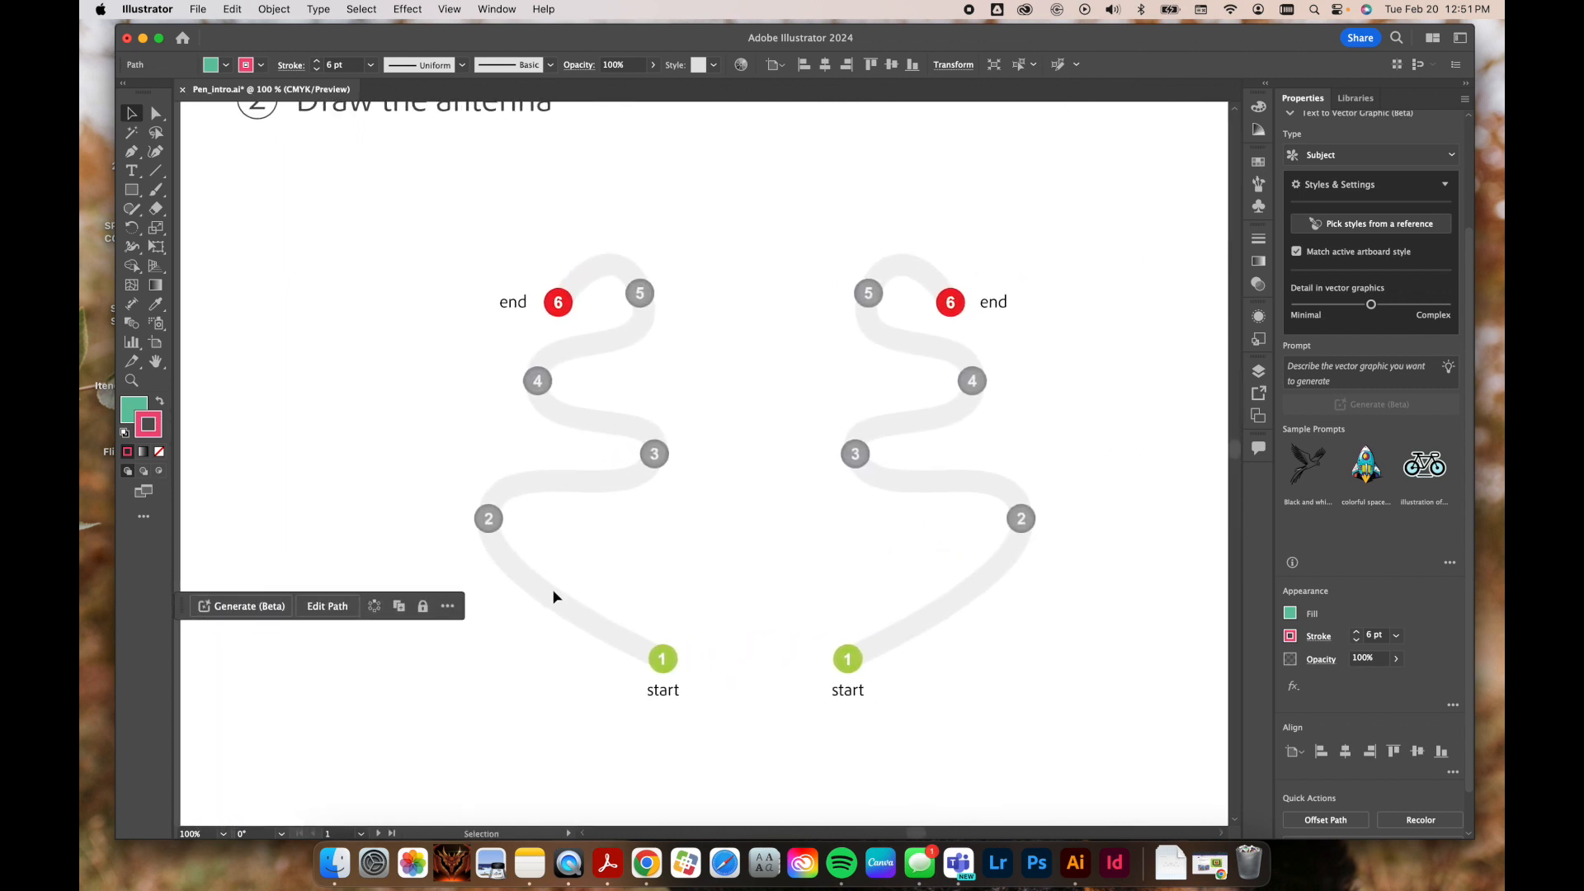
Step: Hide the contextual task bar that floats over the artboard
left_click(449, 606)
left_click(449, 605)
left_click(447, 606)
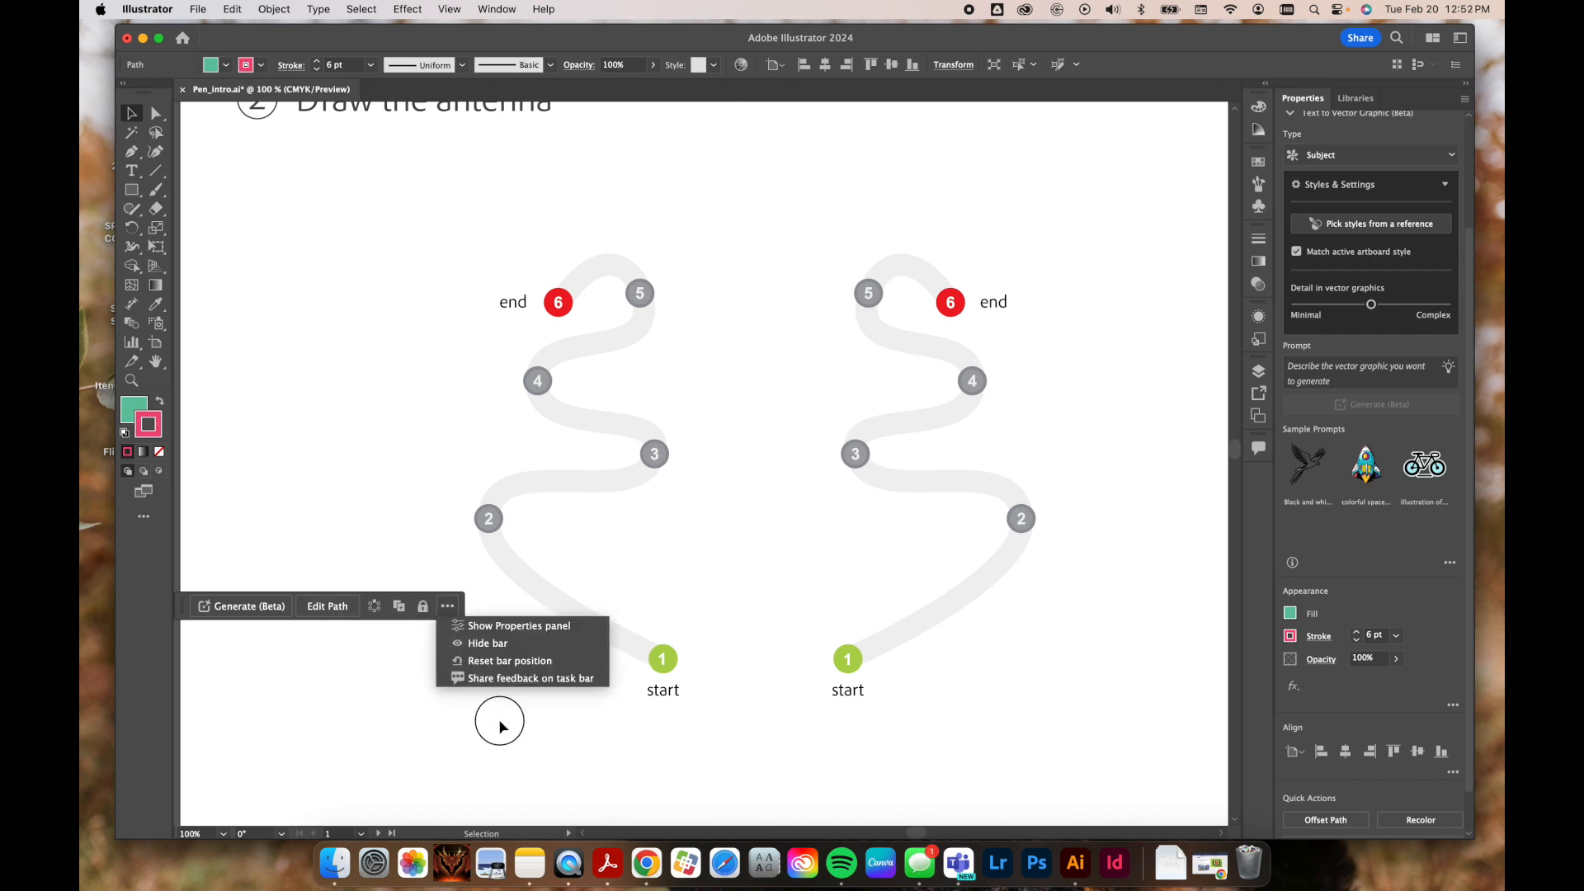
left_click(485, 645)
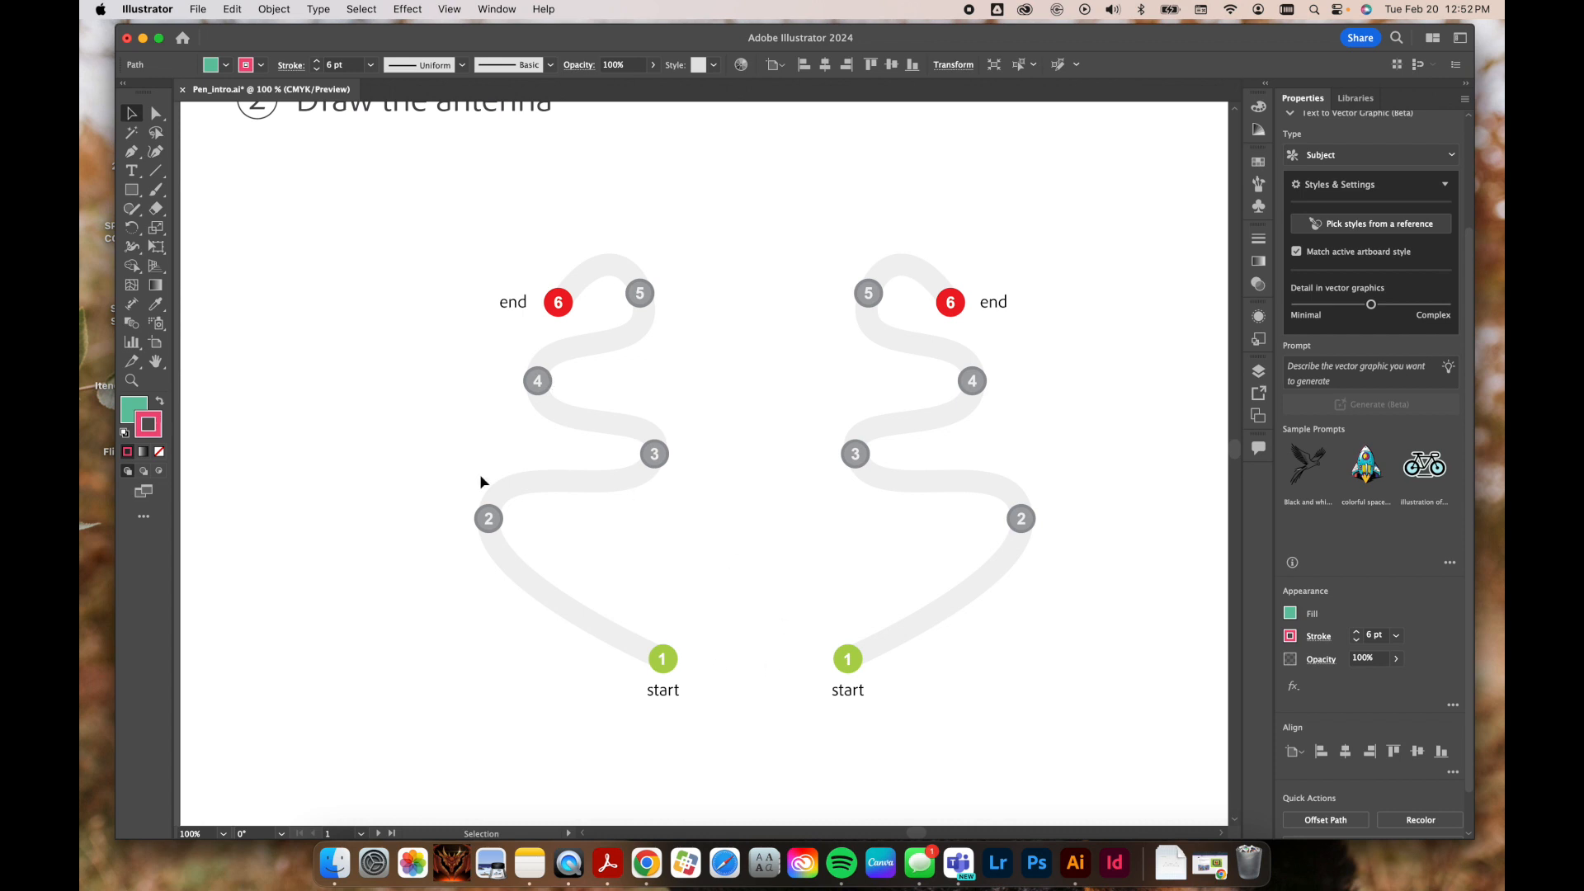
Step: Try to trace the left antenna with curved Pen segments from point 1 to point 6, using the teal fill and pink stroke
left_click(127, 413)
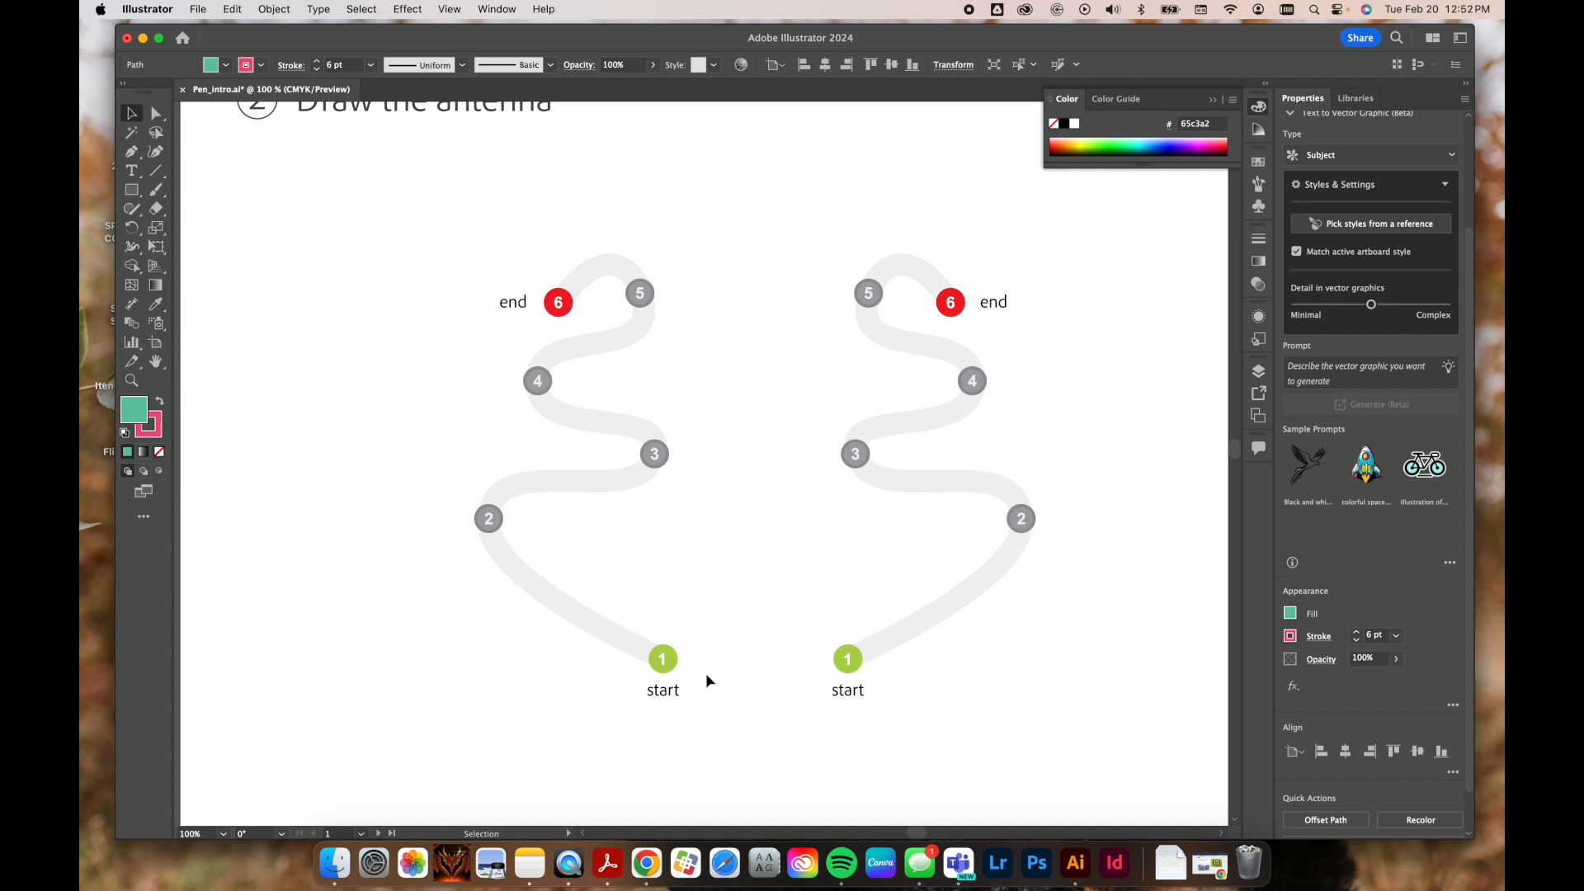
key("p")
left_click_drag(665, 663, 594, 646)
left_click_drag(489, 518, 558, 451)
left_click_drag(655, 454, 661, 368)
left_click_drag(537, 381, 511, 293)
left_click_drag(629, 296, 633, 230)
left_click_drag(562, 290, 559, 355)
Step: Delete the filled antenna path and set the fill to None, keeping the pink stroke
key("v")
key("super+z")
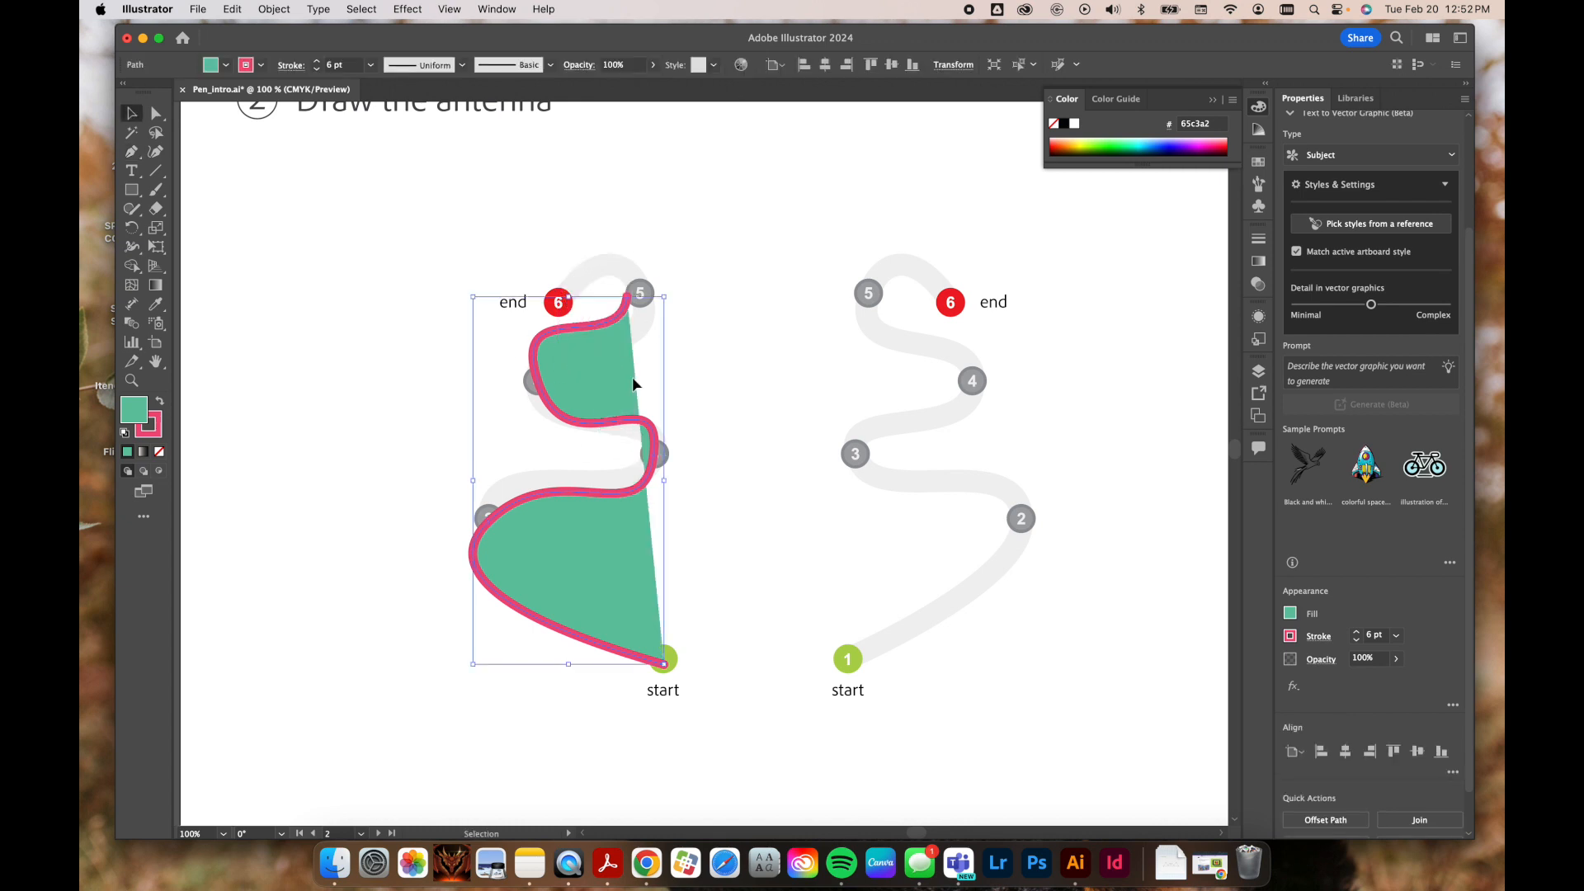
key("Delete")
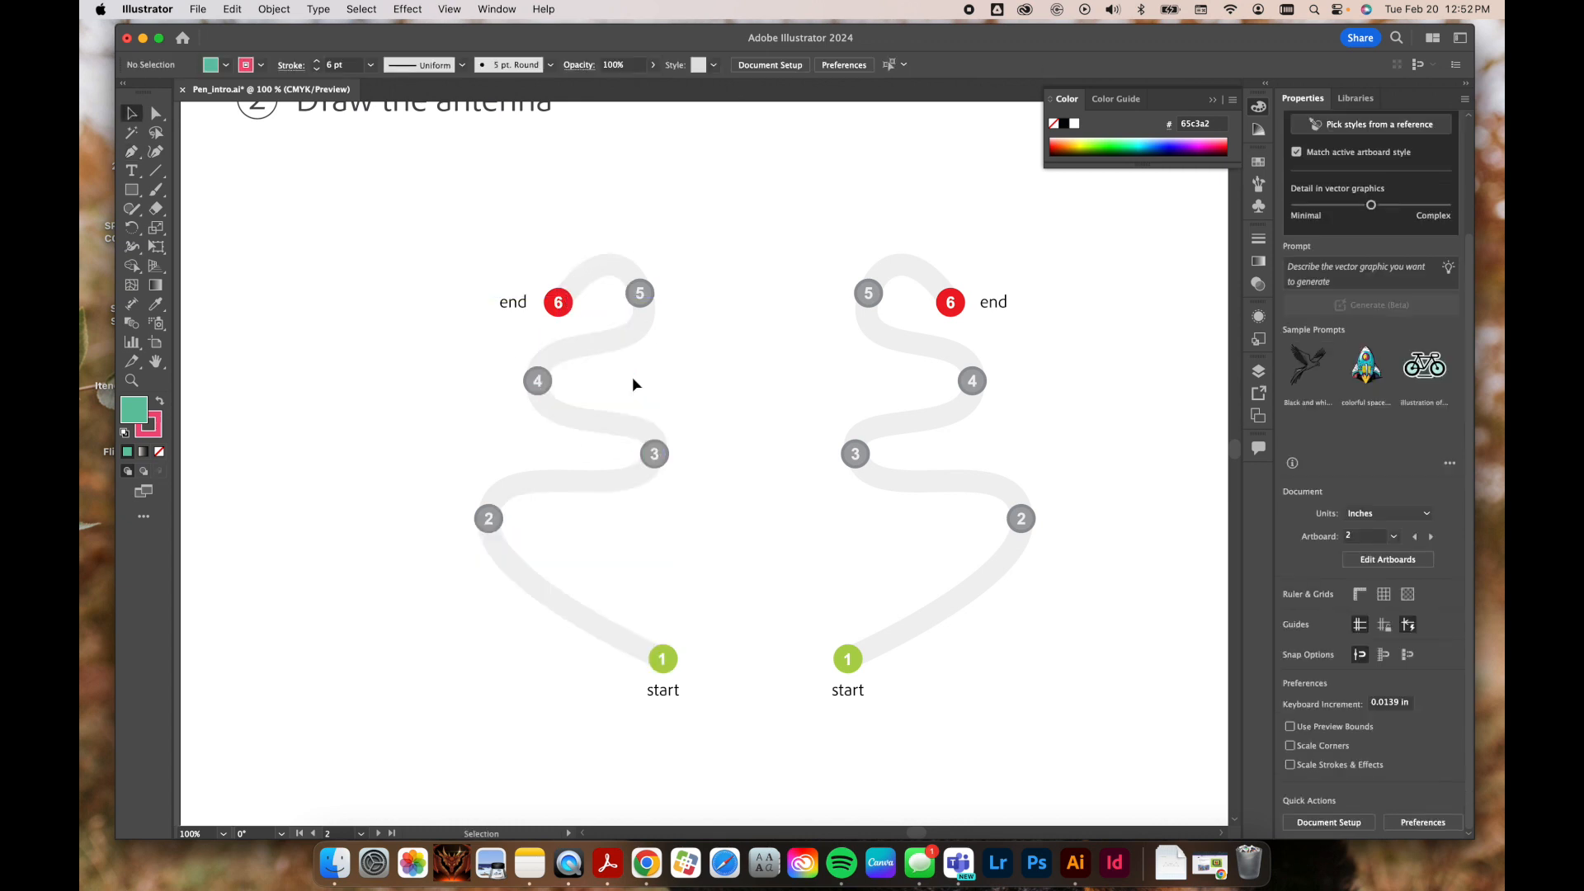
left_click(160, 452)
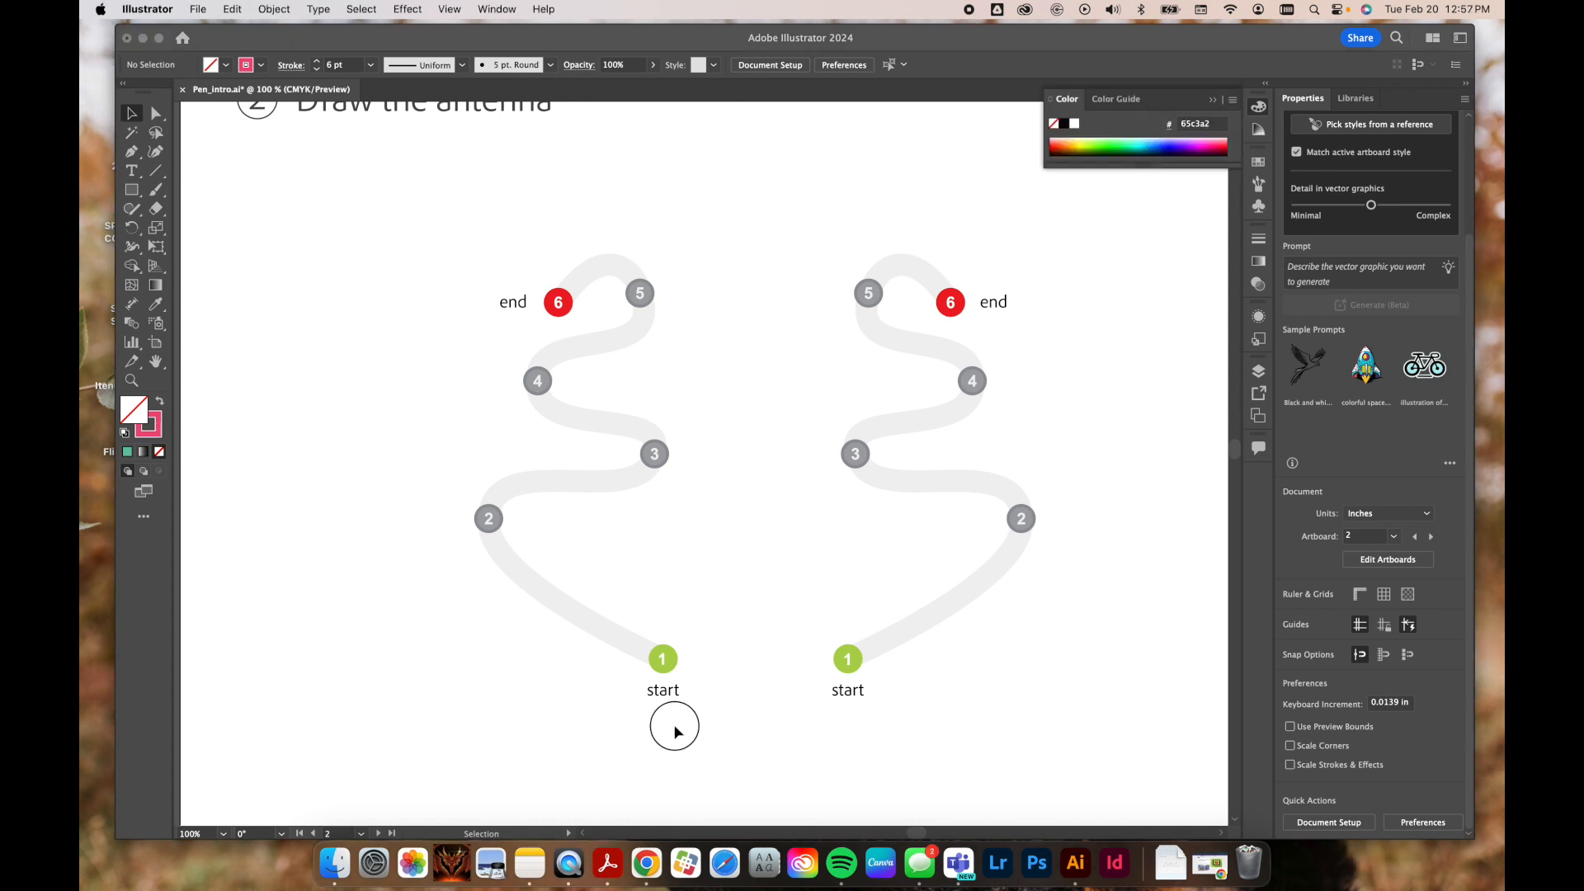
Step: Try tracing the left antenna with straight Pen segments from point 1 to point 6, and delete the path
key("p")
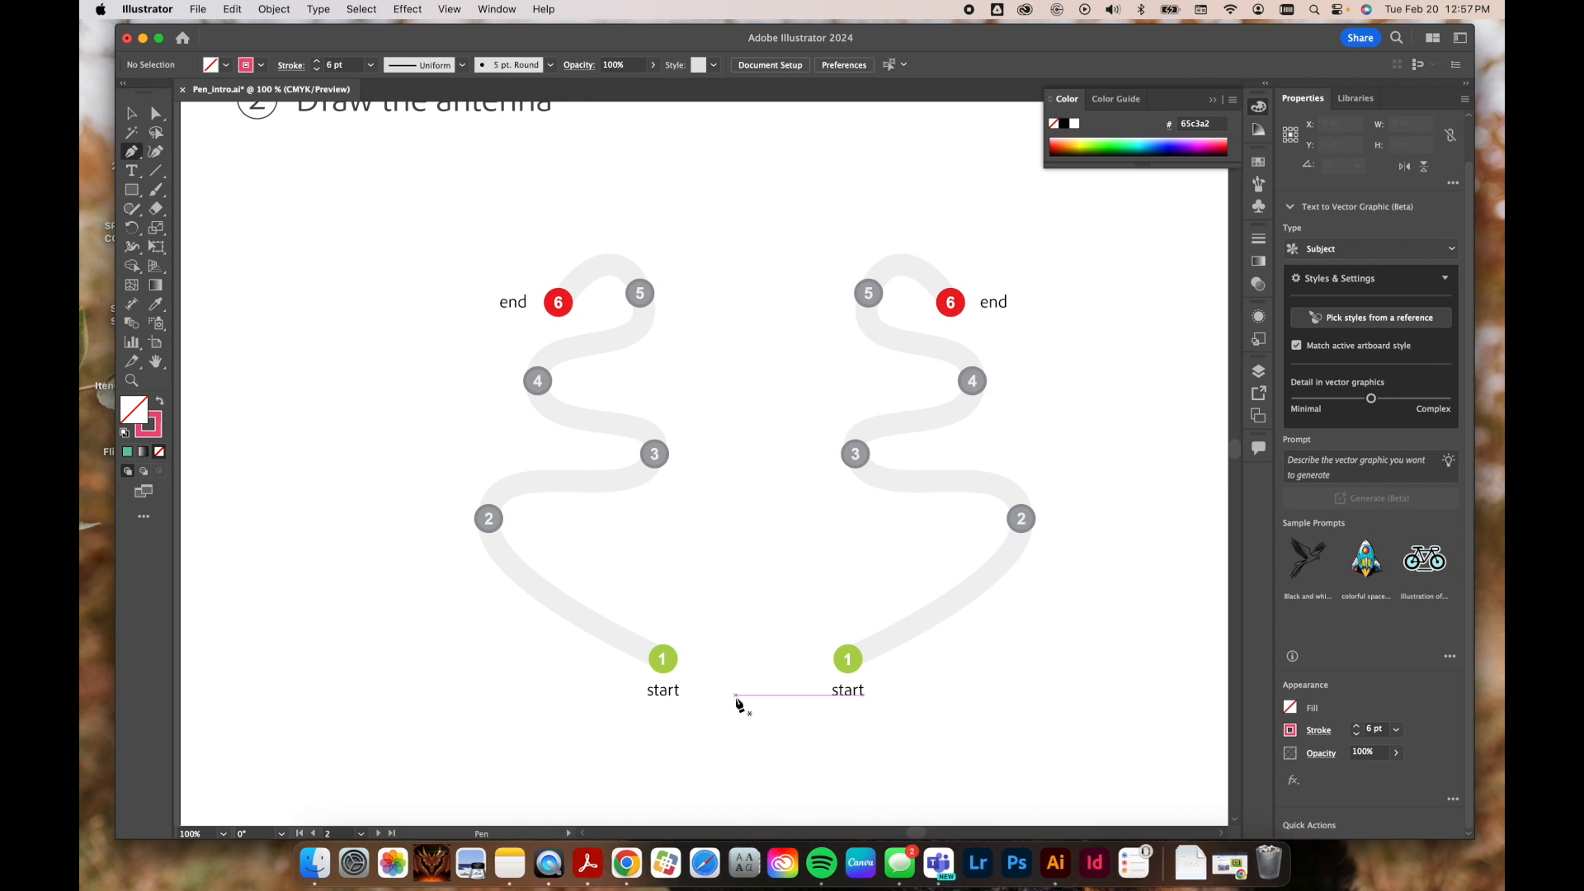
left_click(662, 658)
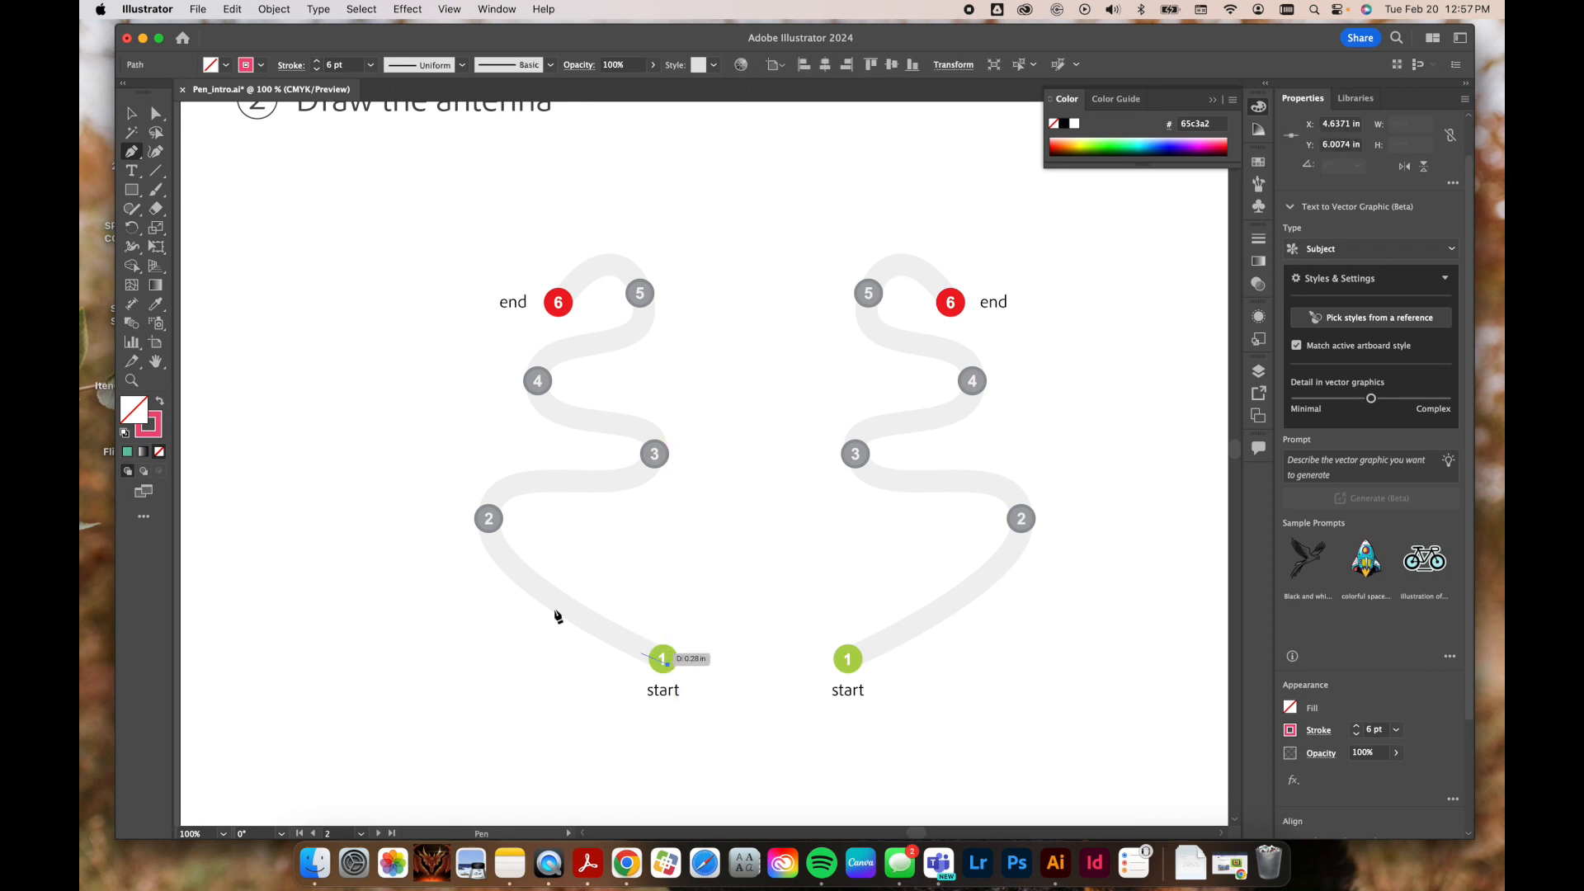
left_click(488, 518)
left_click(654, 455)
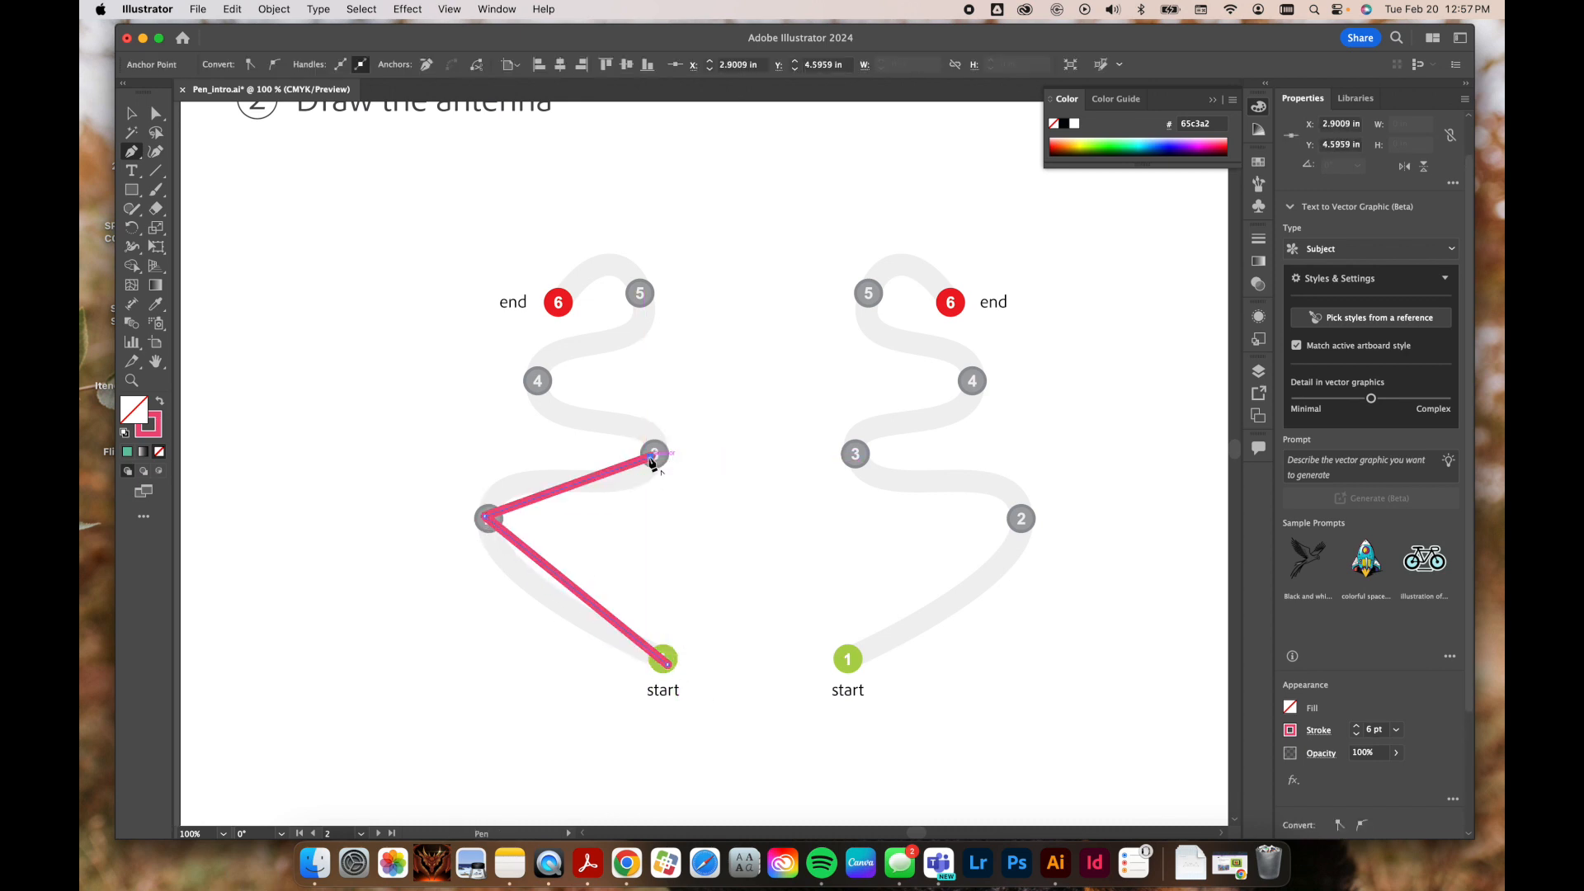
left_click(537, 384)
left_click(646, 296)
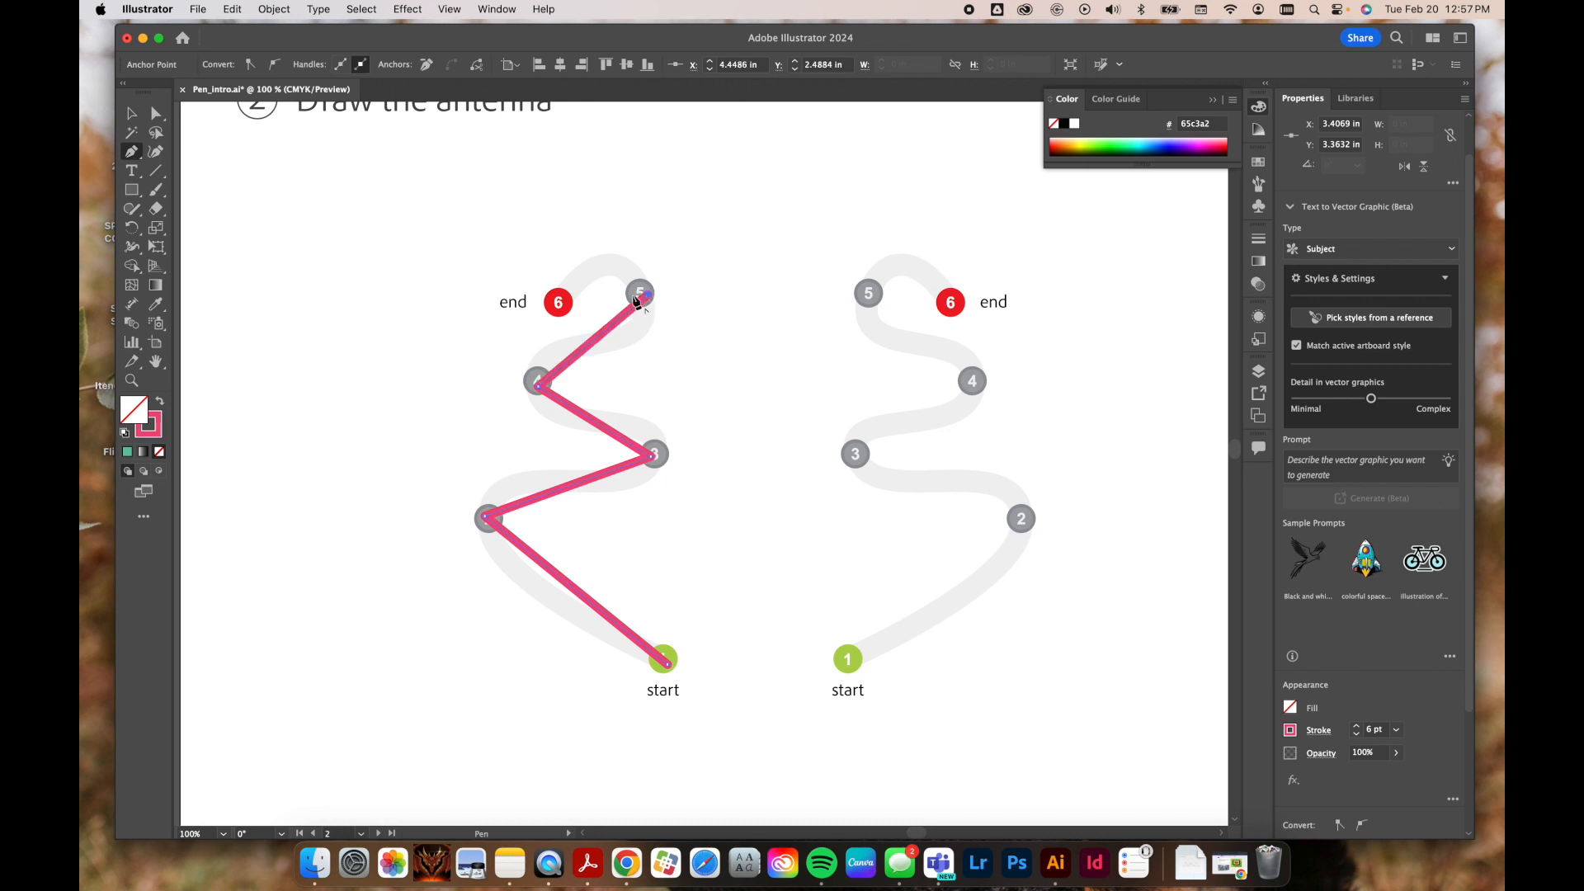
left_click(561, 303)
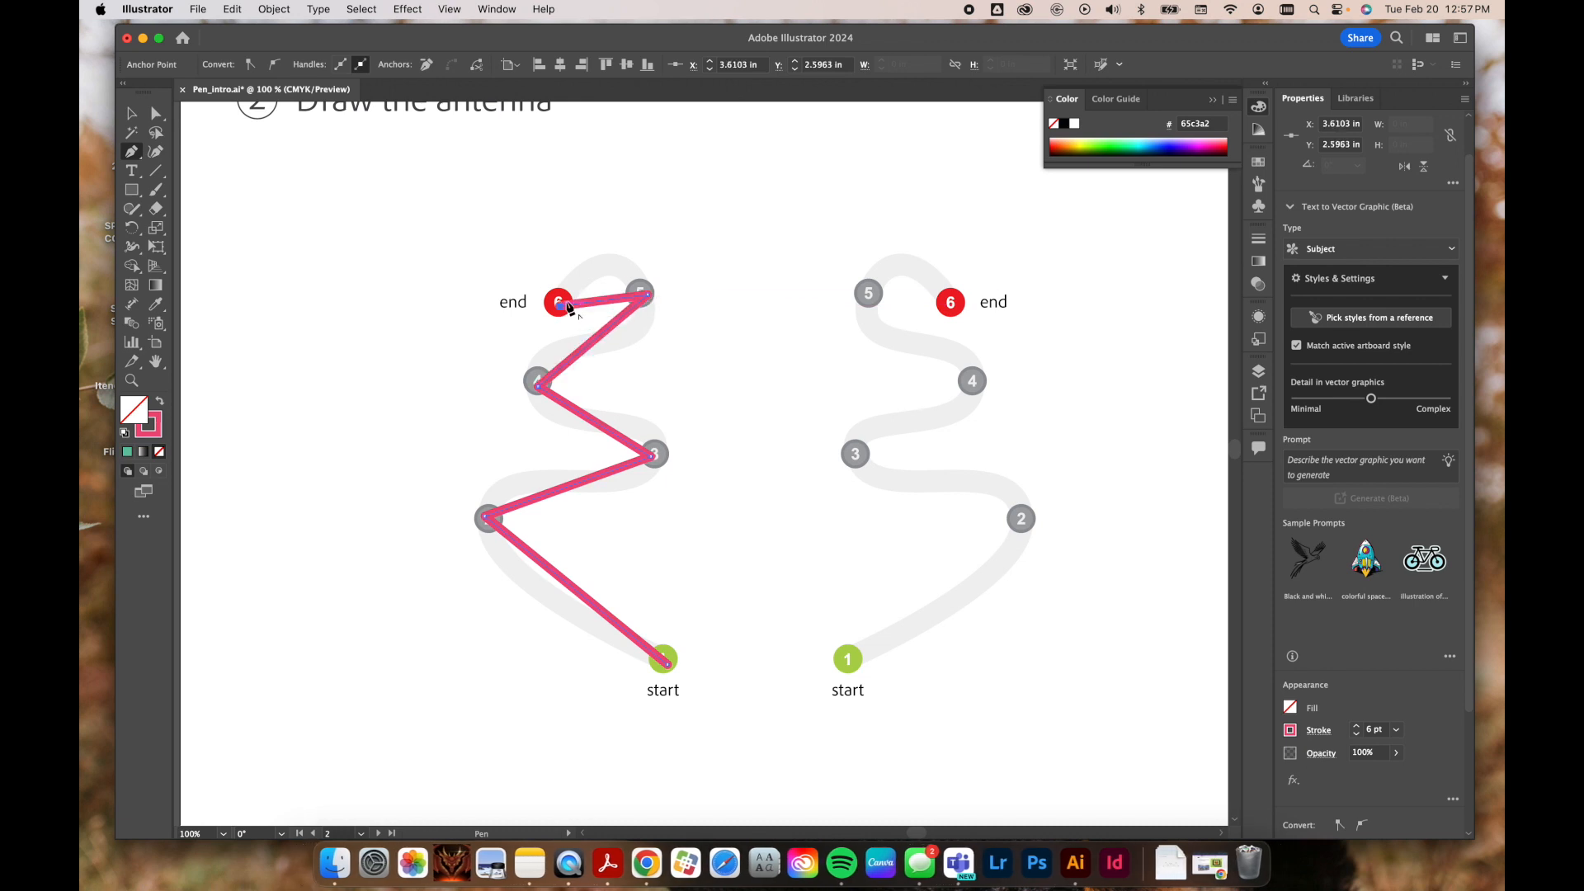
key("v")
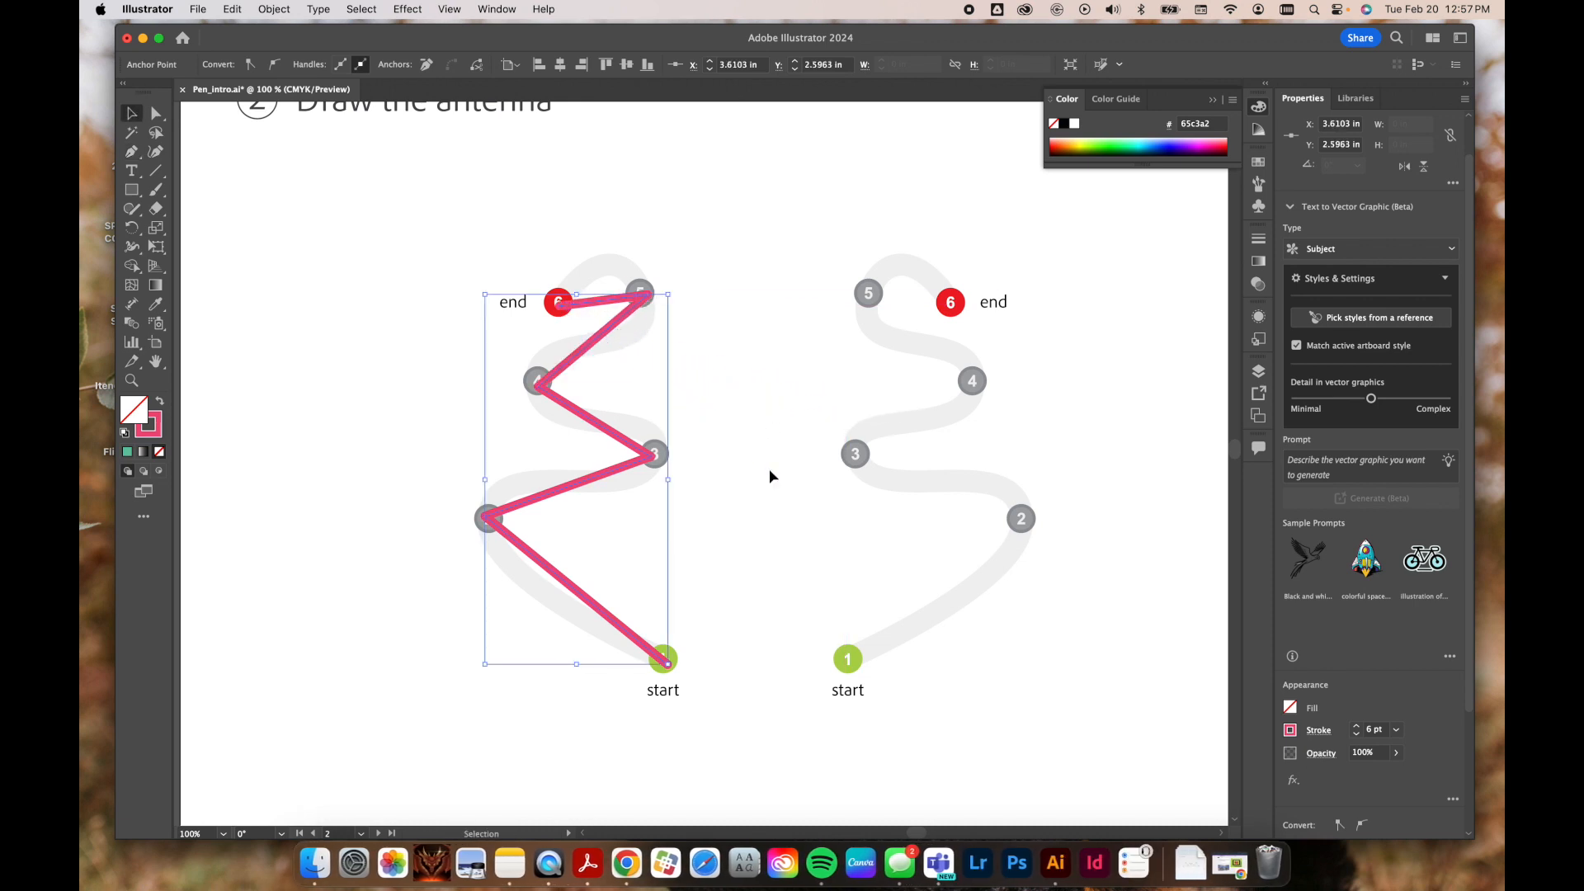
key("Delete")
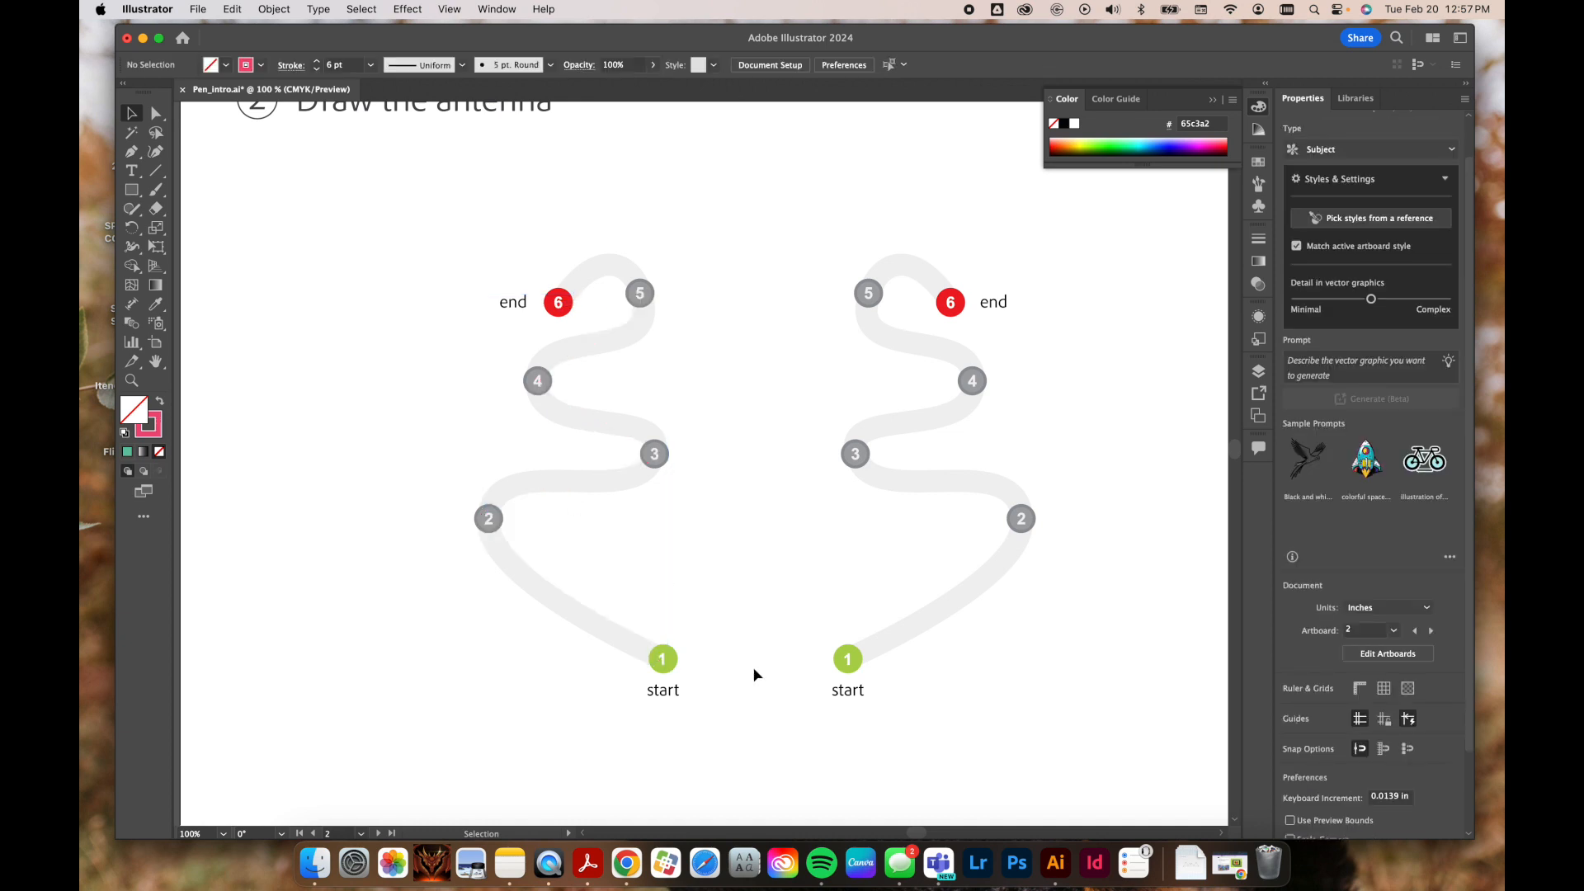
Step: Try tracing the left antenna freehand with the Paintbrush from start to end, and delete the brush stroke
key("p")
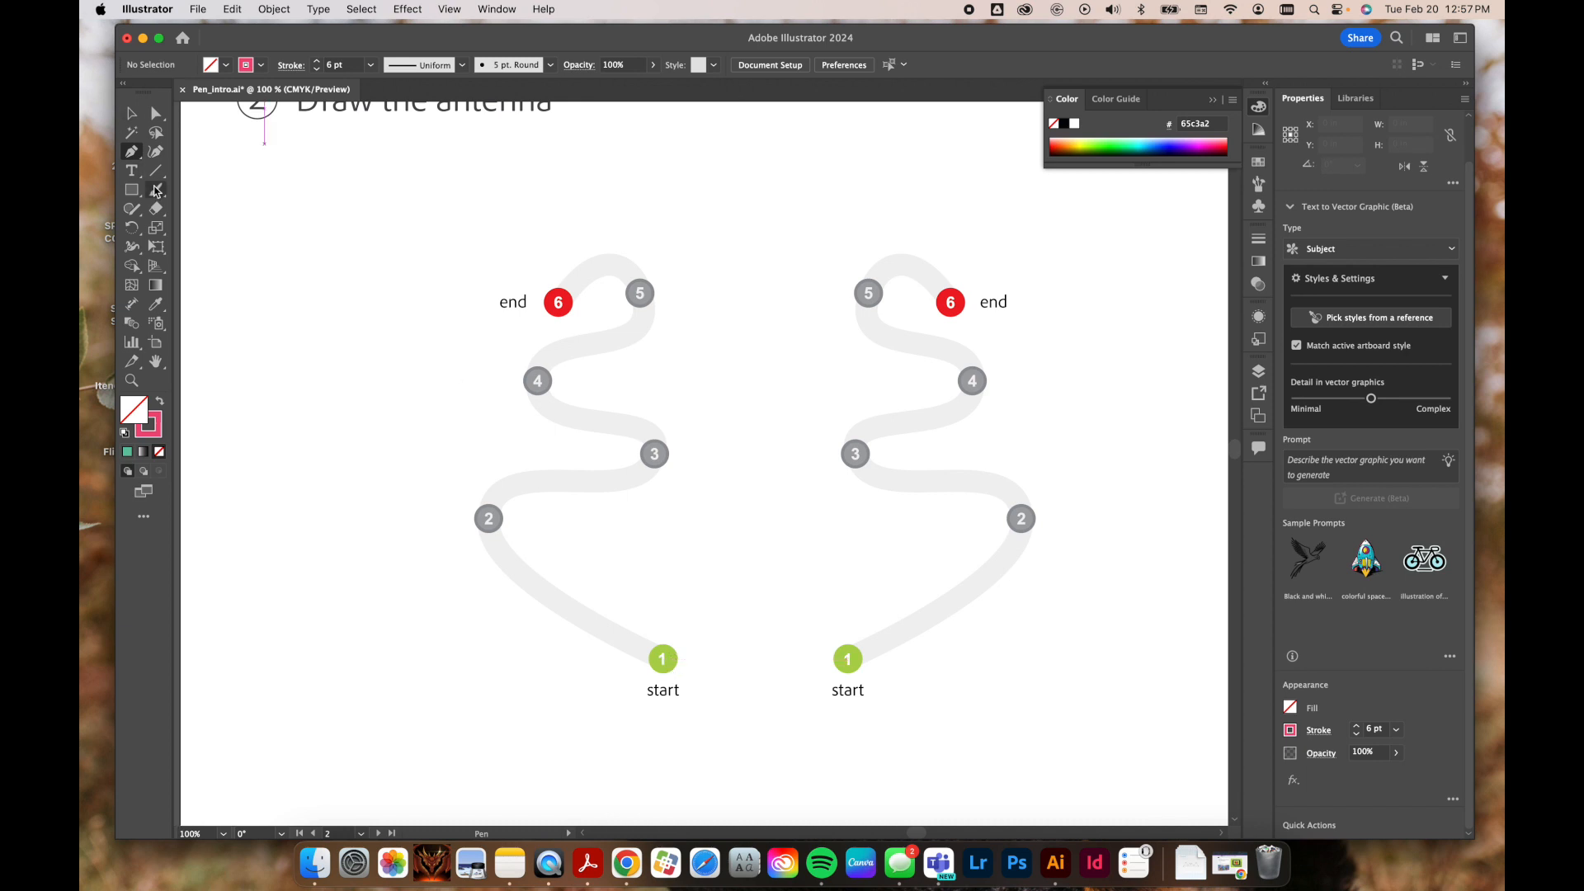
key("b")
mouse_move(649, 661)
left_mouse_down()
mouse_move(572, 614)
mouse_move(508, 547)
mouse_move(499, 490)
mouse_move(612, 498)
mouse_move(676, 422)
mouse_move(568, 405)
left_mouse_up()
mouse_move(639, 337)
left_mouse_down()
mouse_move(649, 253)
mouse_move(560, 318)
left_mouse_up()
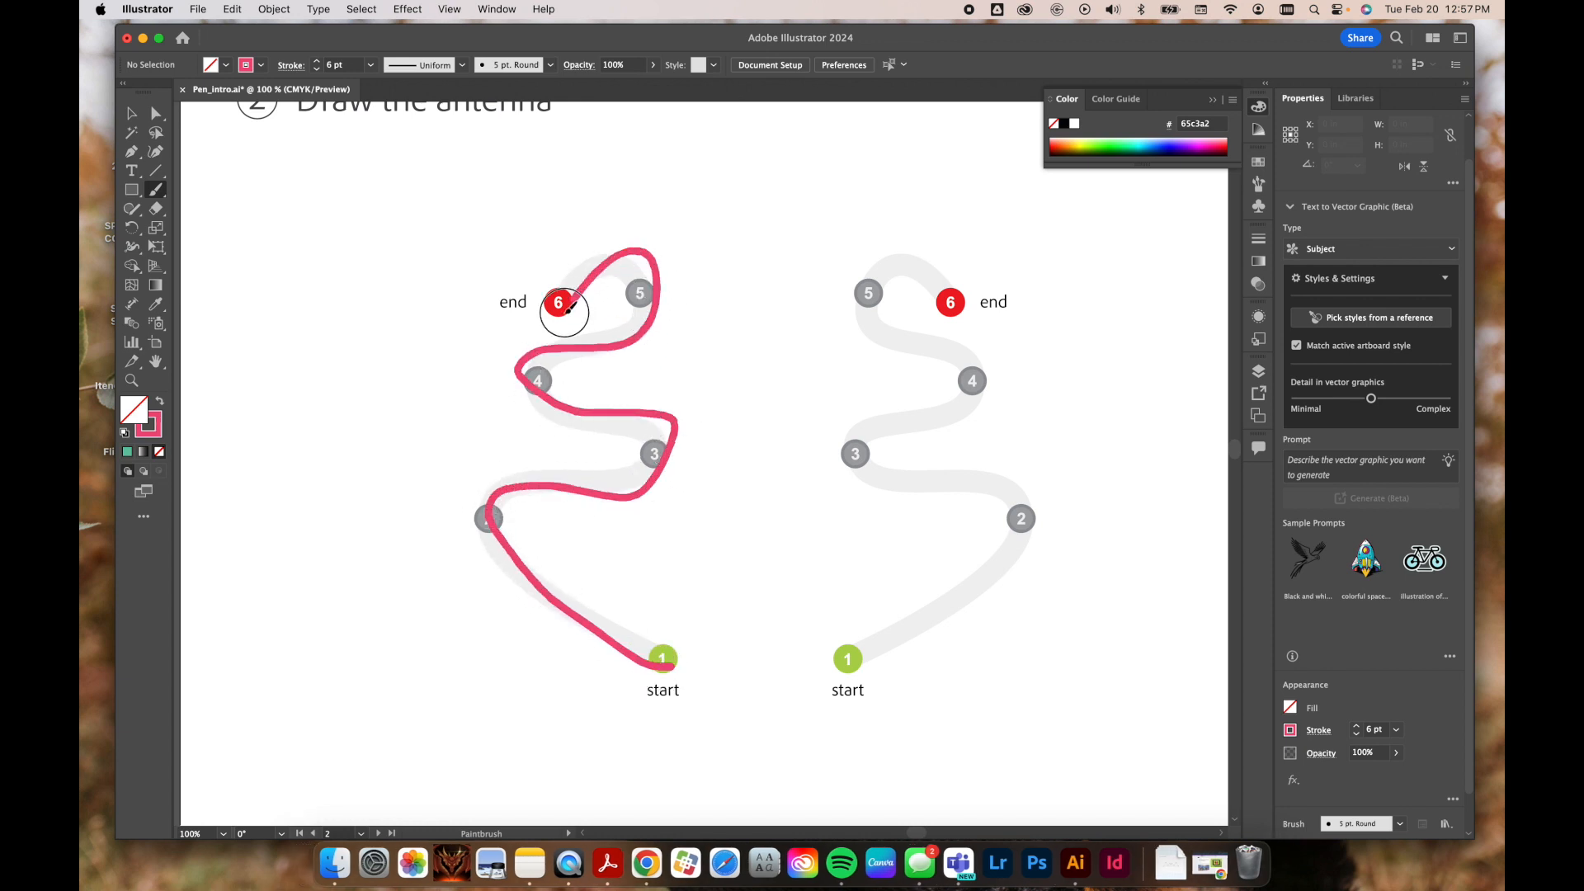
key("v")
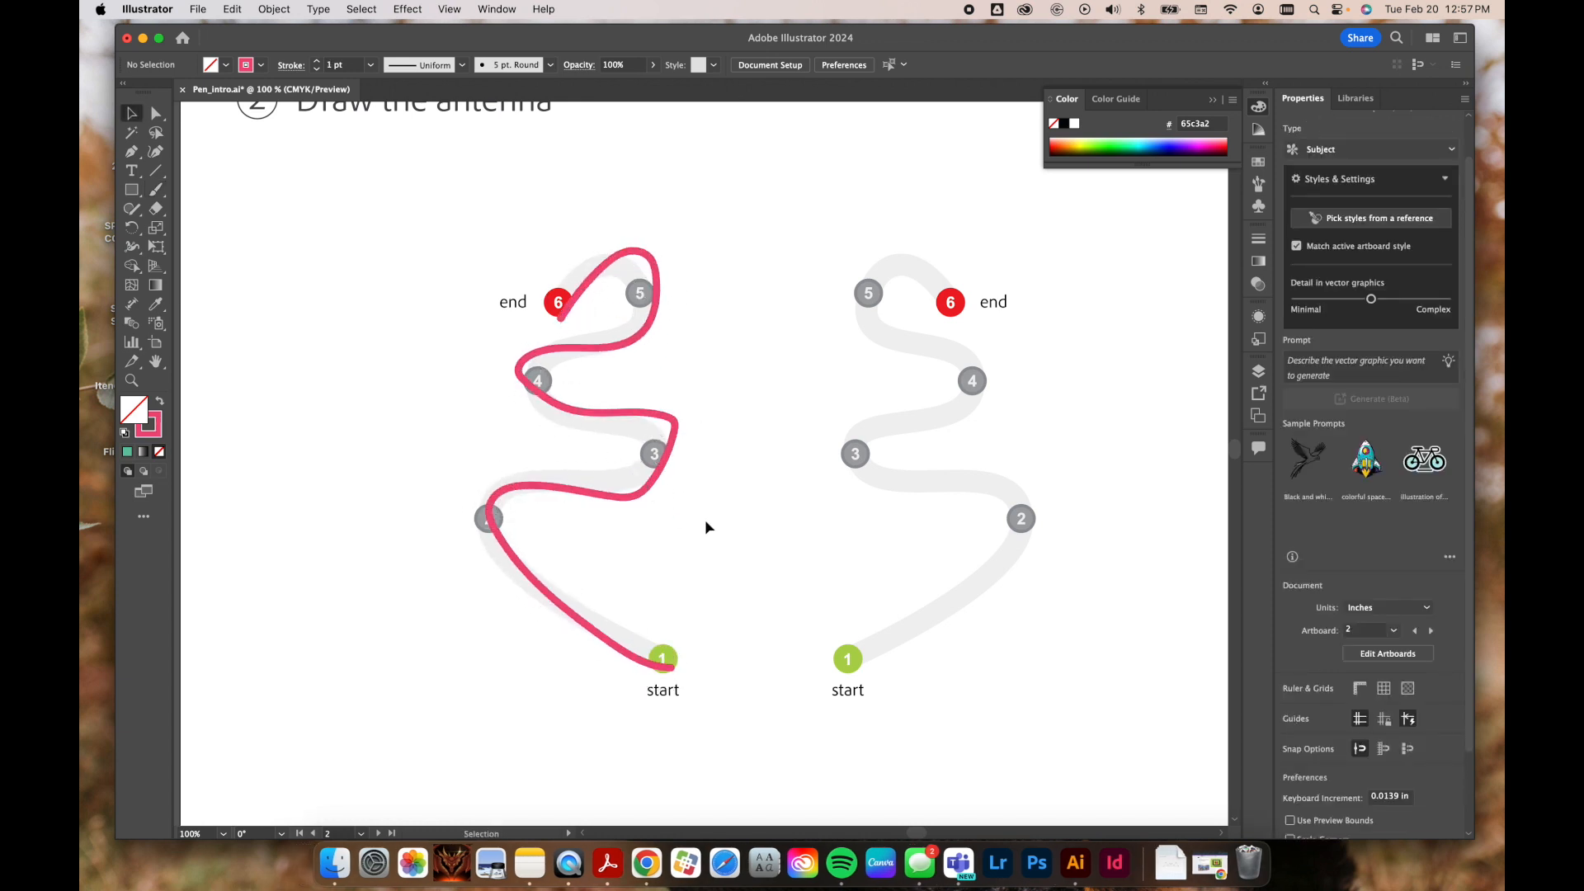
left_click(654, 477)
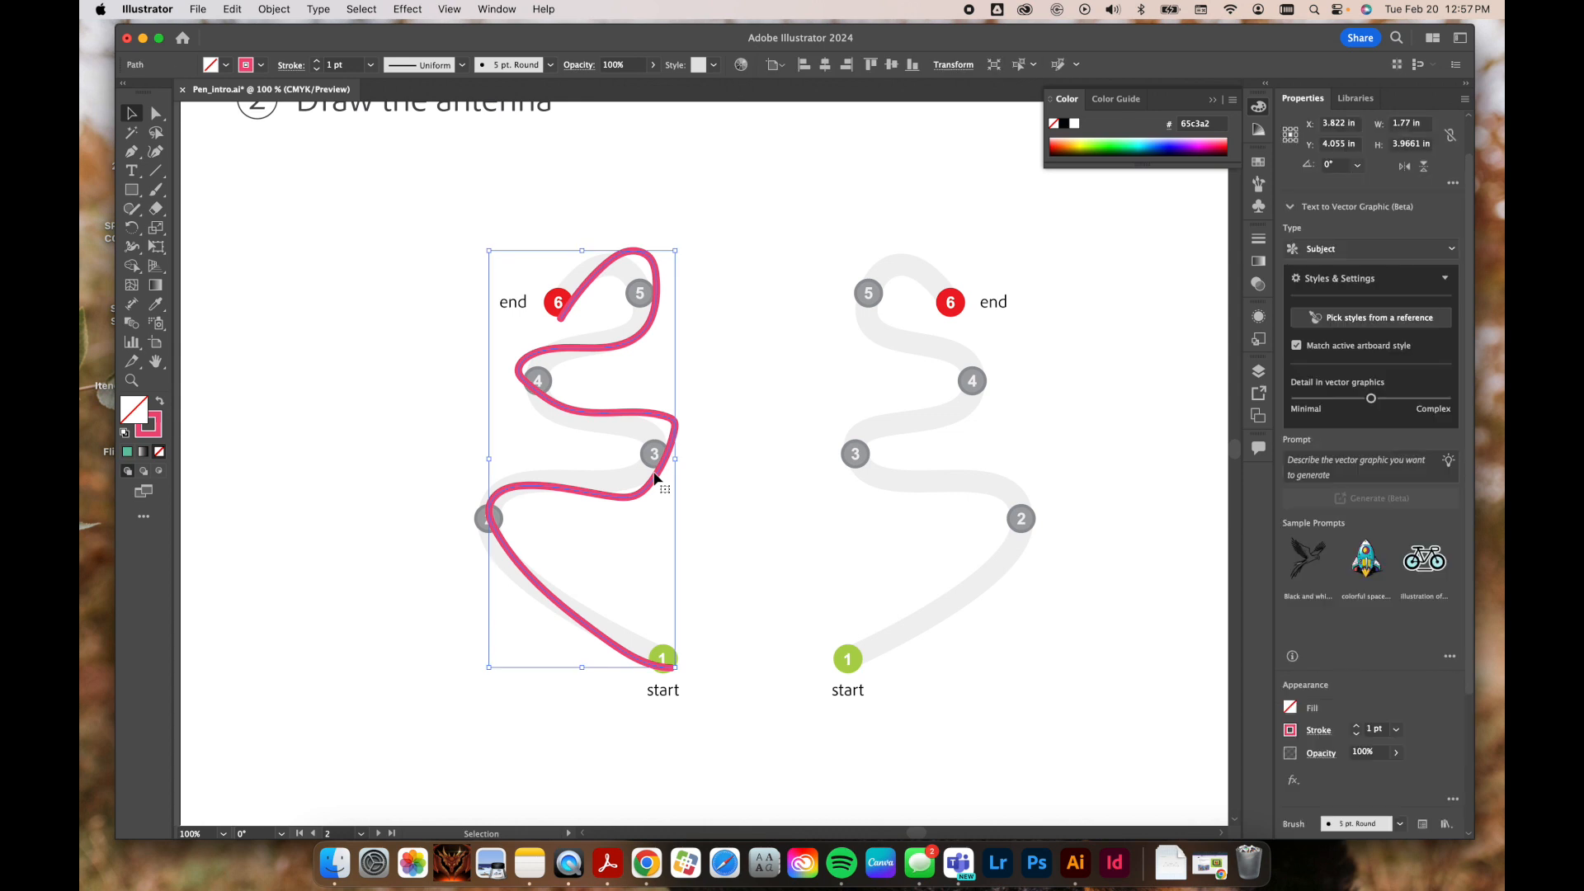
key("Delete")
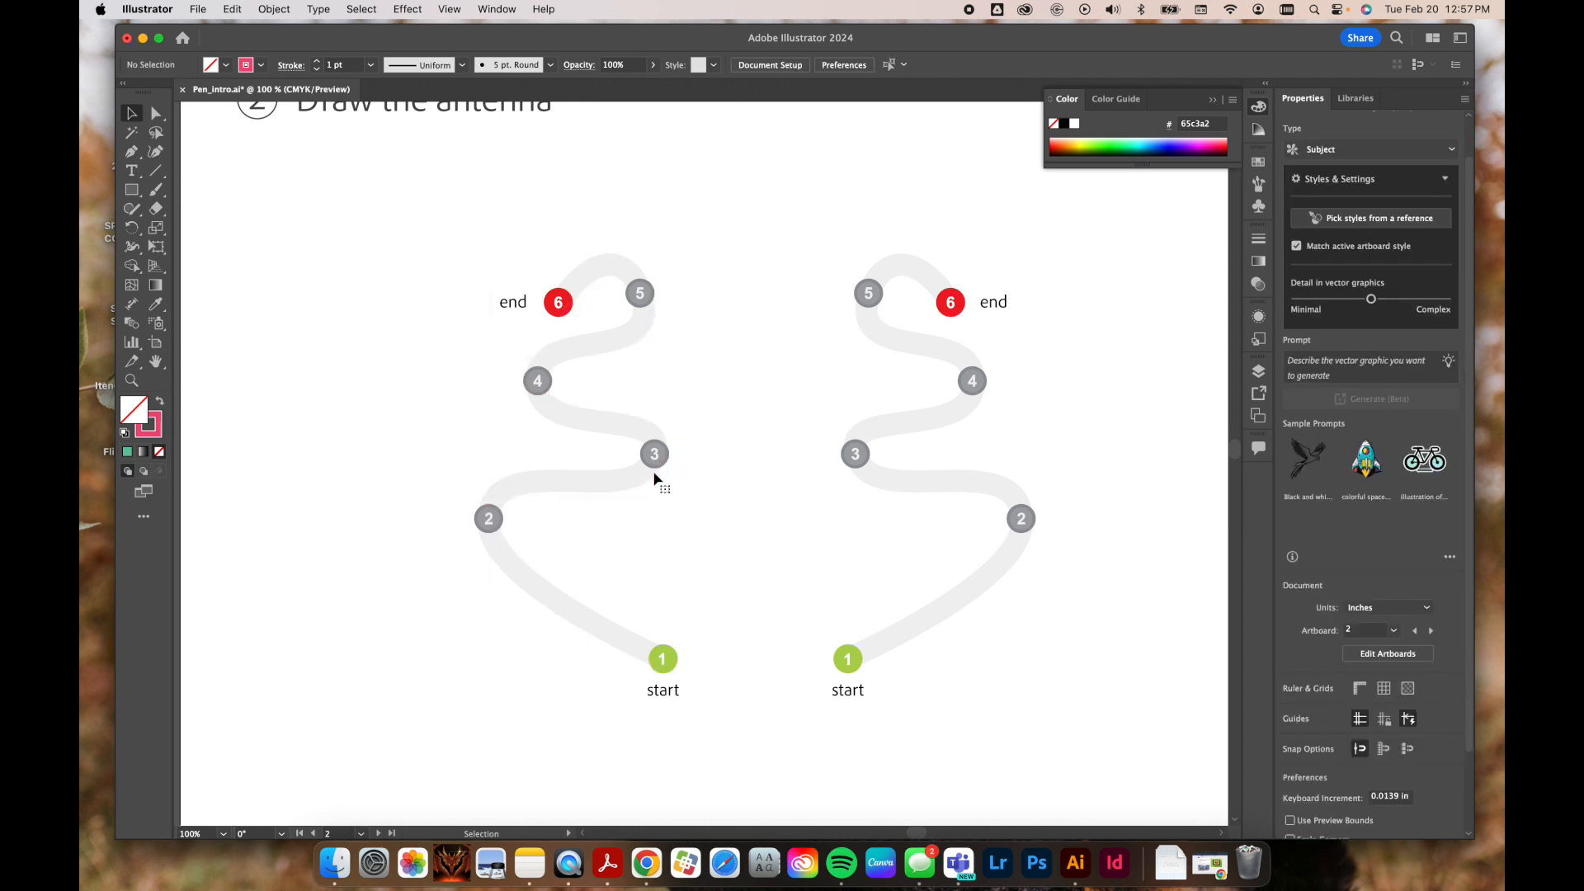
Step: Start the left antenna's Pen path with a smooth anchor at point 1, its direction handle pulled outward along the guide
left_click(130, 152)
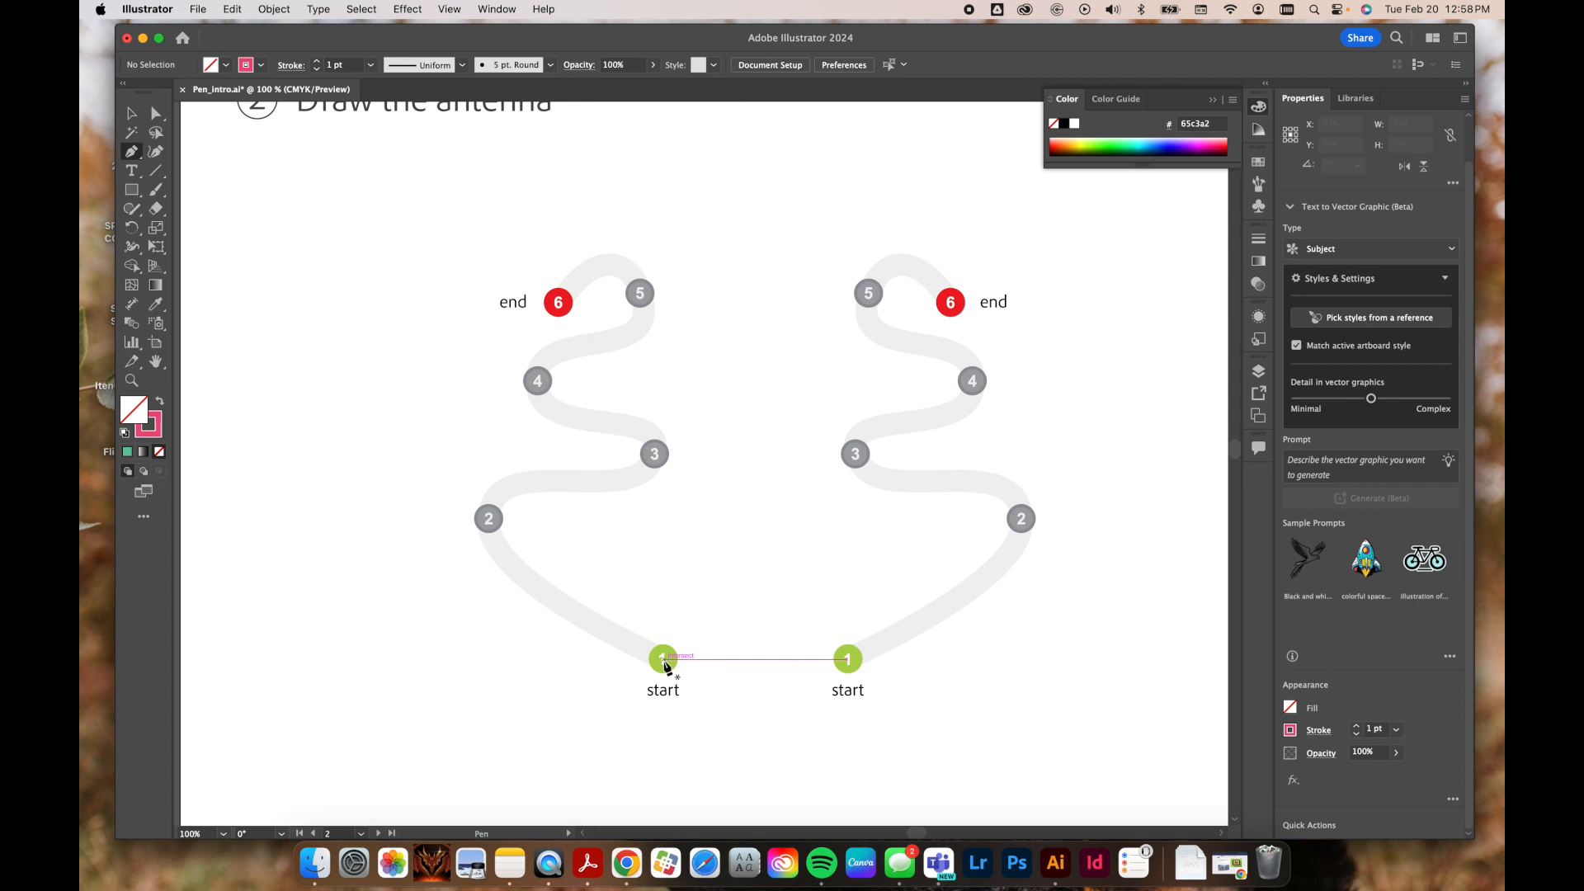
left_click_drag(665, 660, 622, 642)
mouse_move(648, 662)
left_mouse_down()
mouse_move(602, 624)
mouse_move(619, 648)
mouse_move(644, 635)
left_mouse_up()
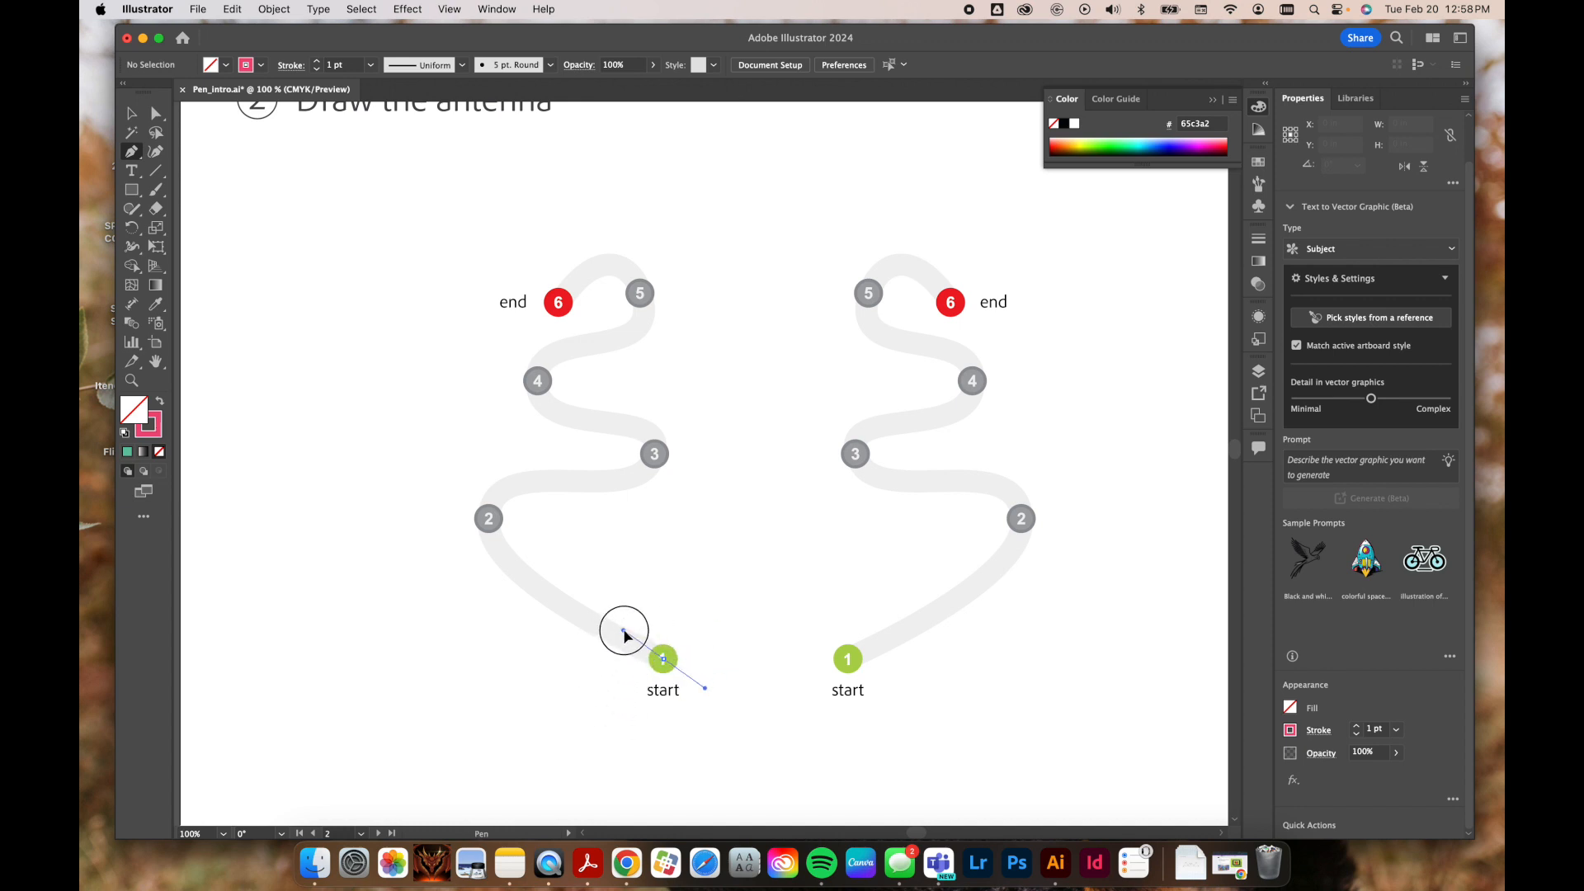
left_click_drag(708, 642, 610, 617)
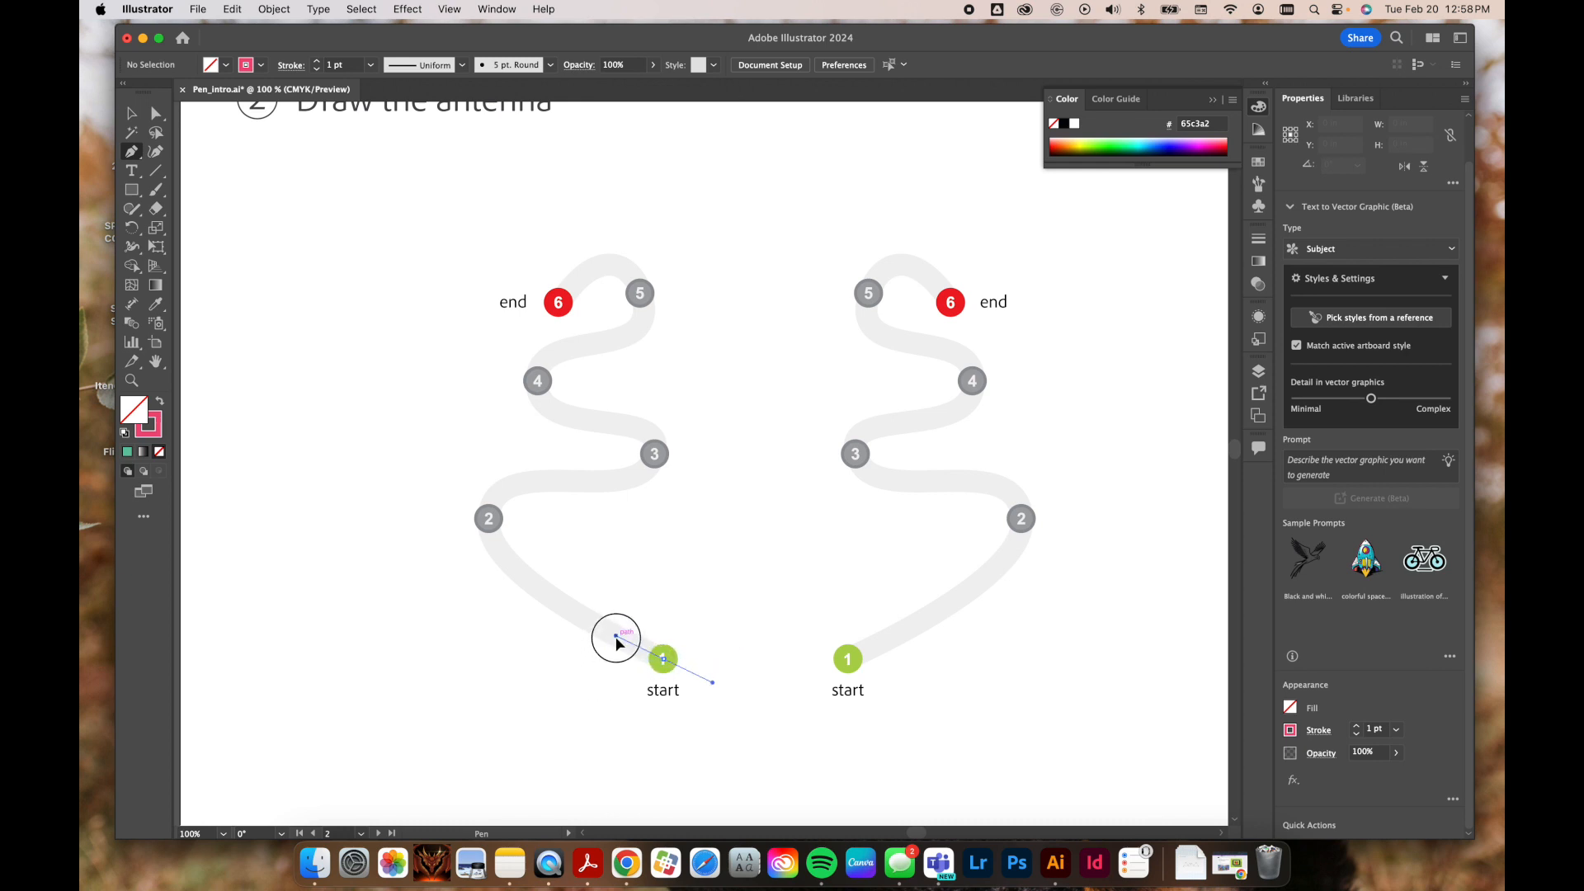
left_click_drag(652, 629, 606, 657)
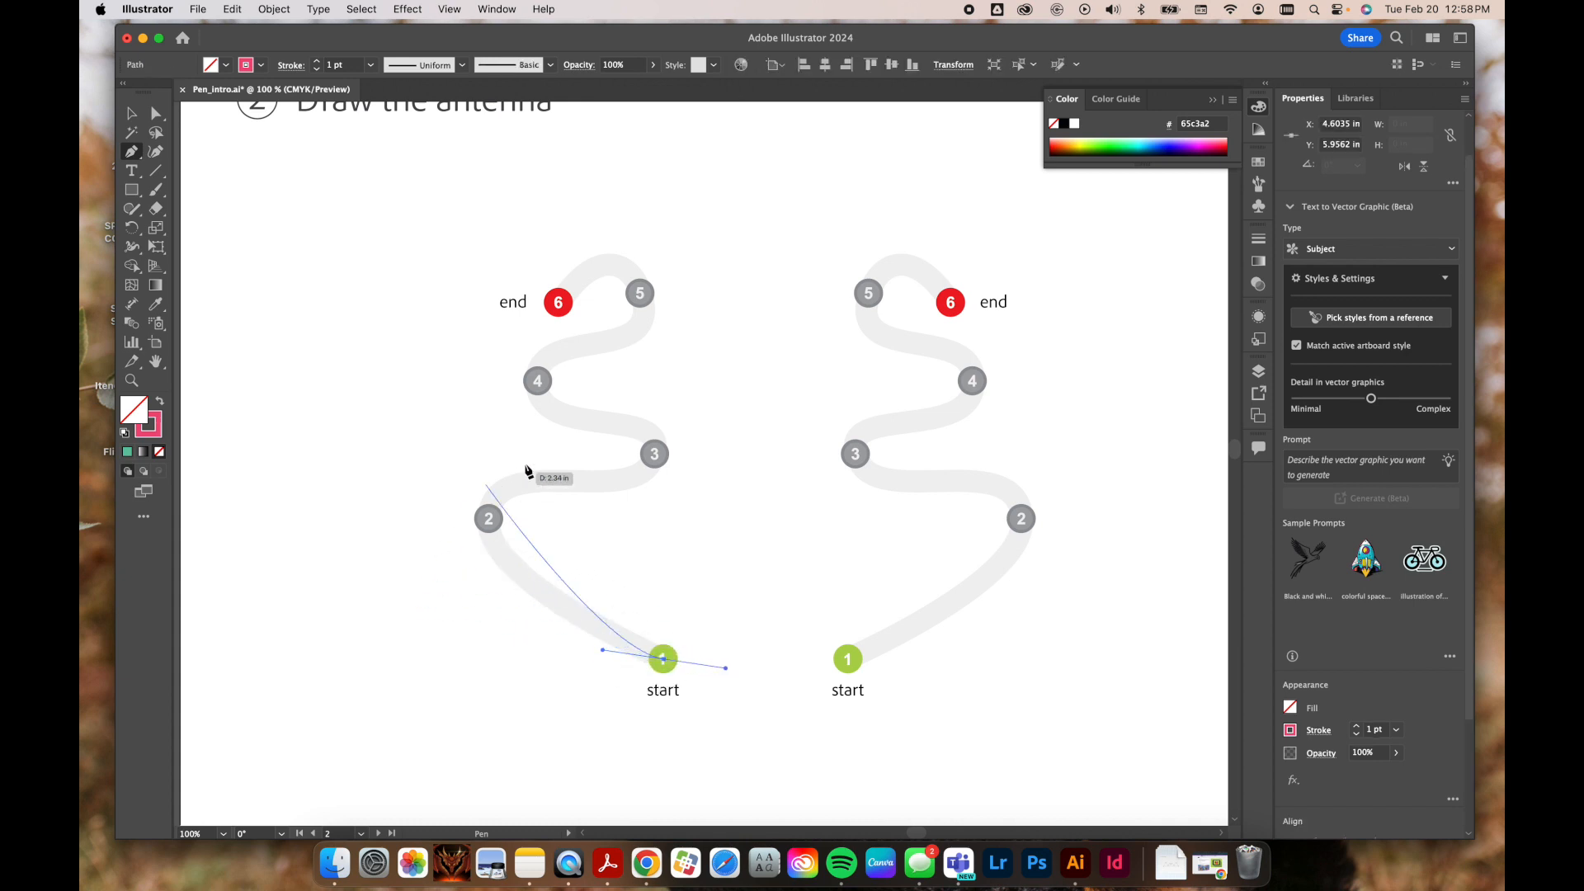
left_click(901, 546)
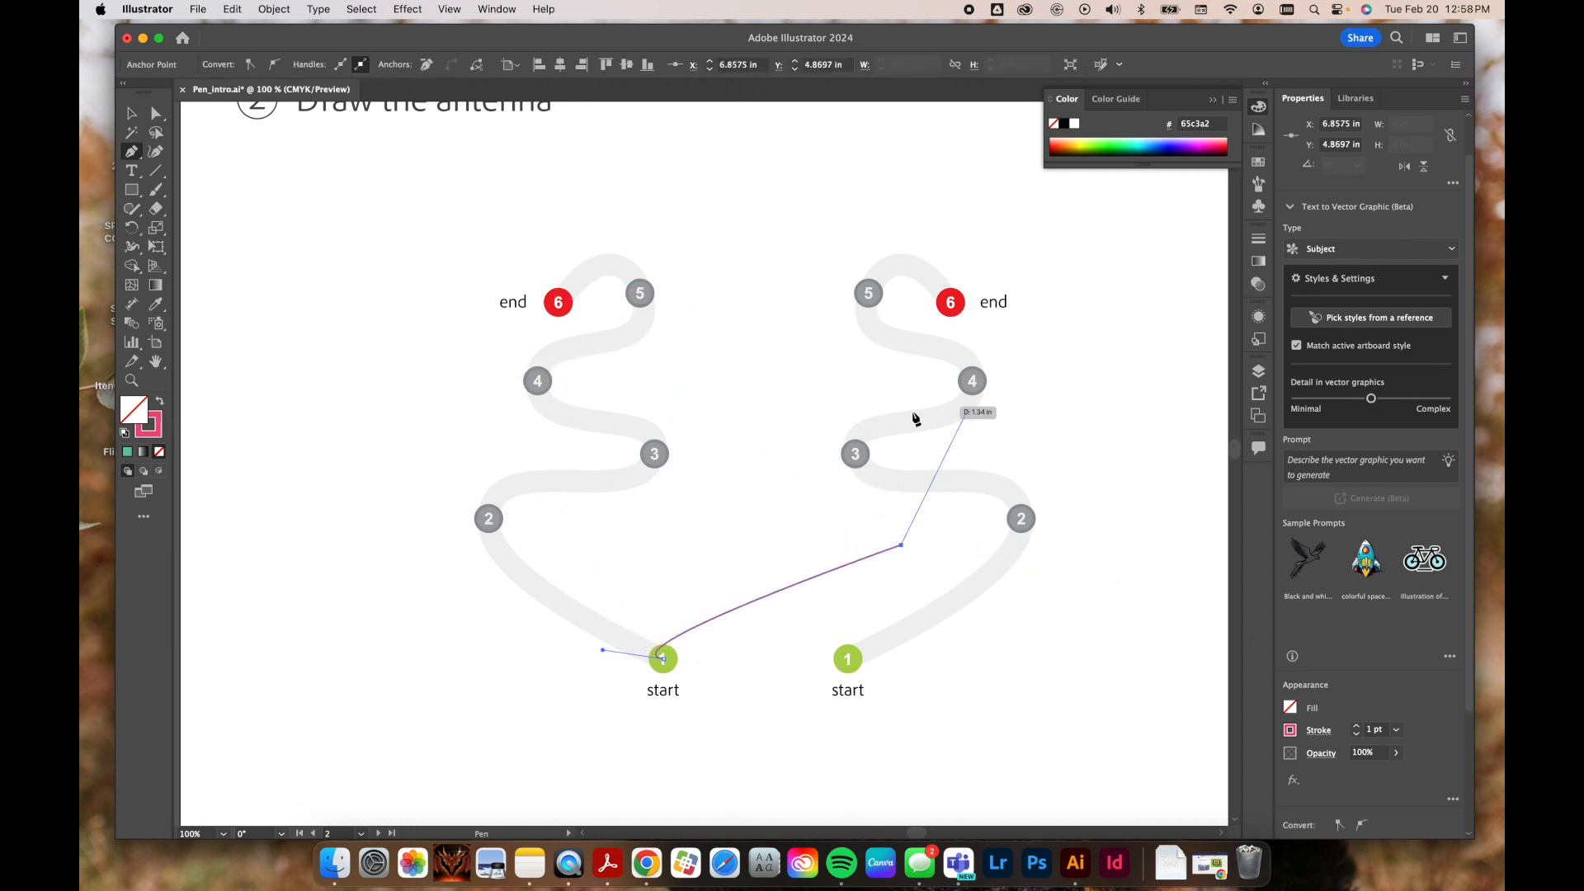
key("super+z")
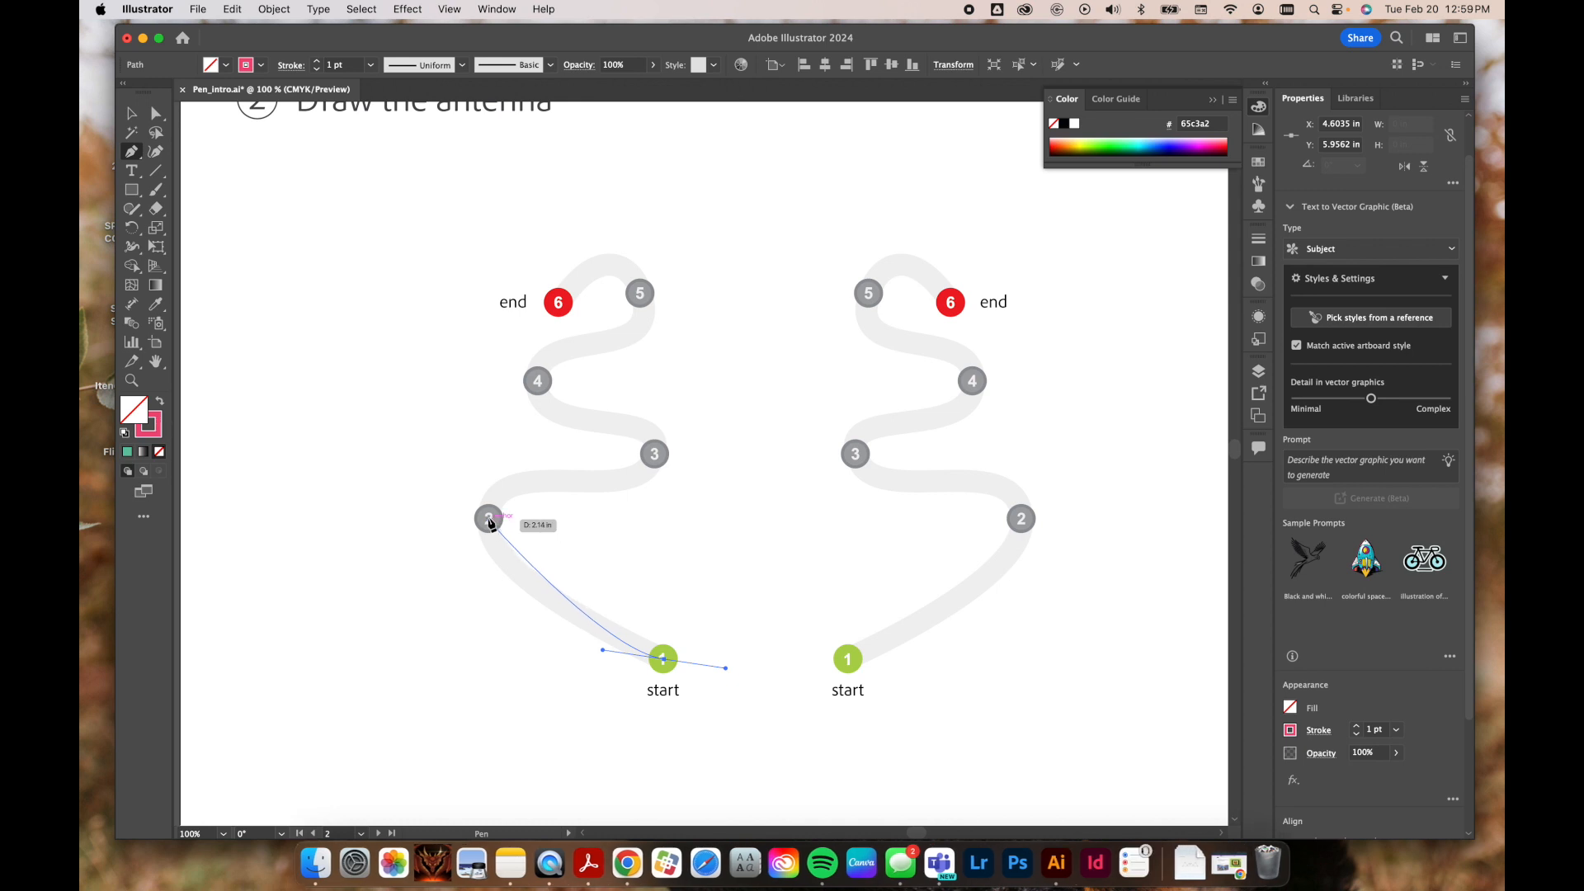
Step: Continue the left antenna path with smooth curved anchors at points 2 through 6, and end it as an open path
left_click_drag(490, 520, 489, 479)
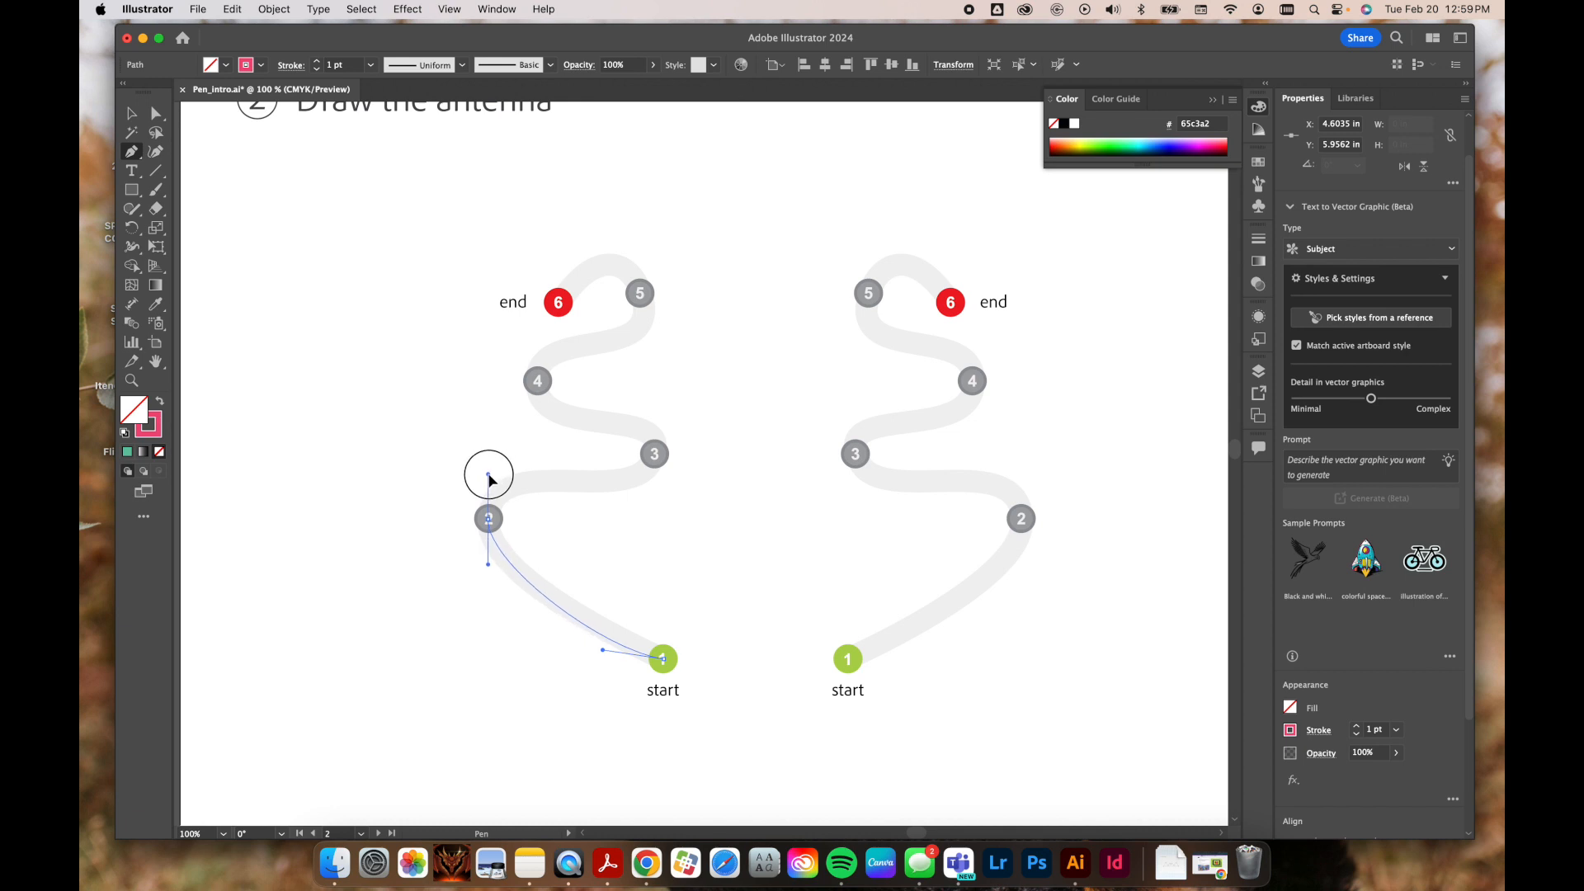
left_click_drag(489, 479, 490, 483)
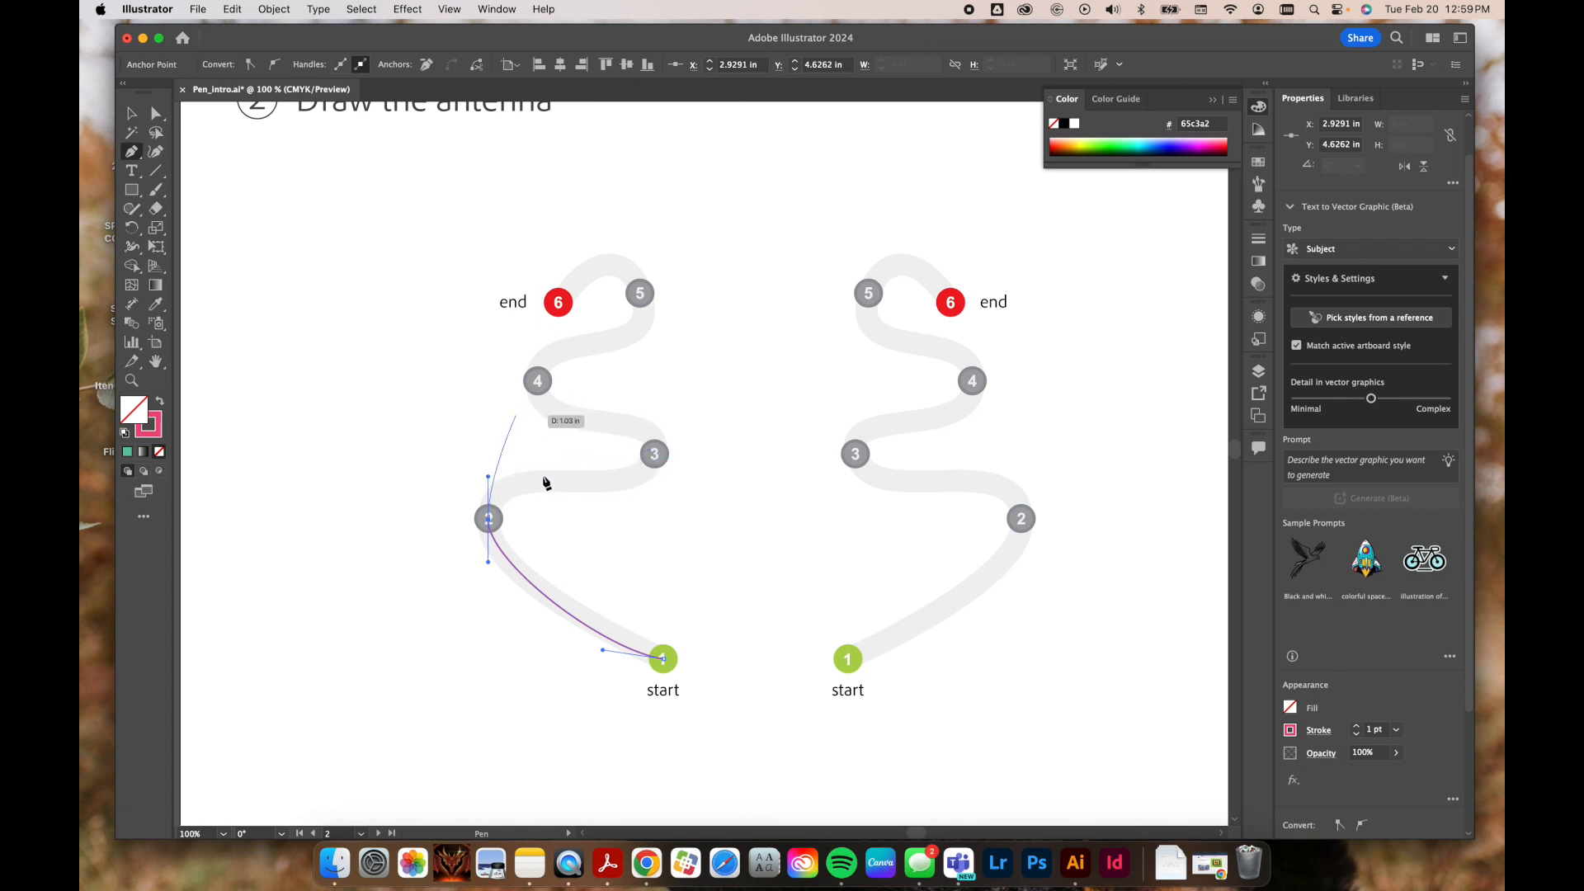
left_click_drag(657, 458, 675, 411)
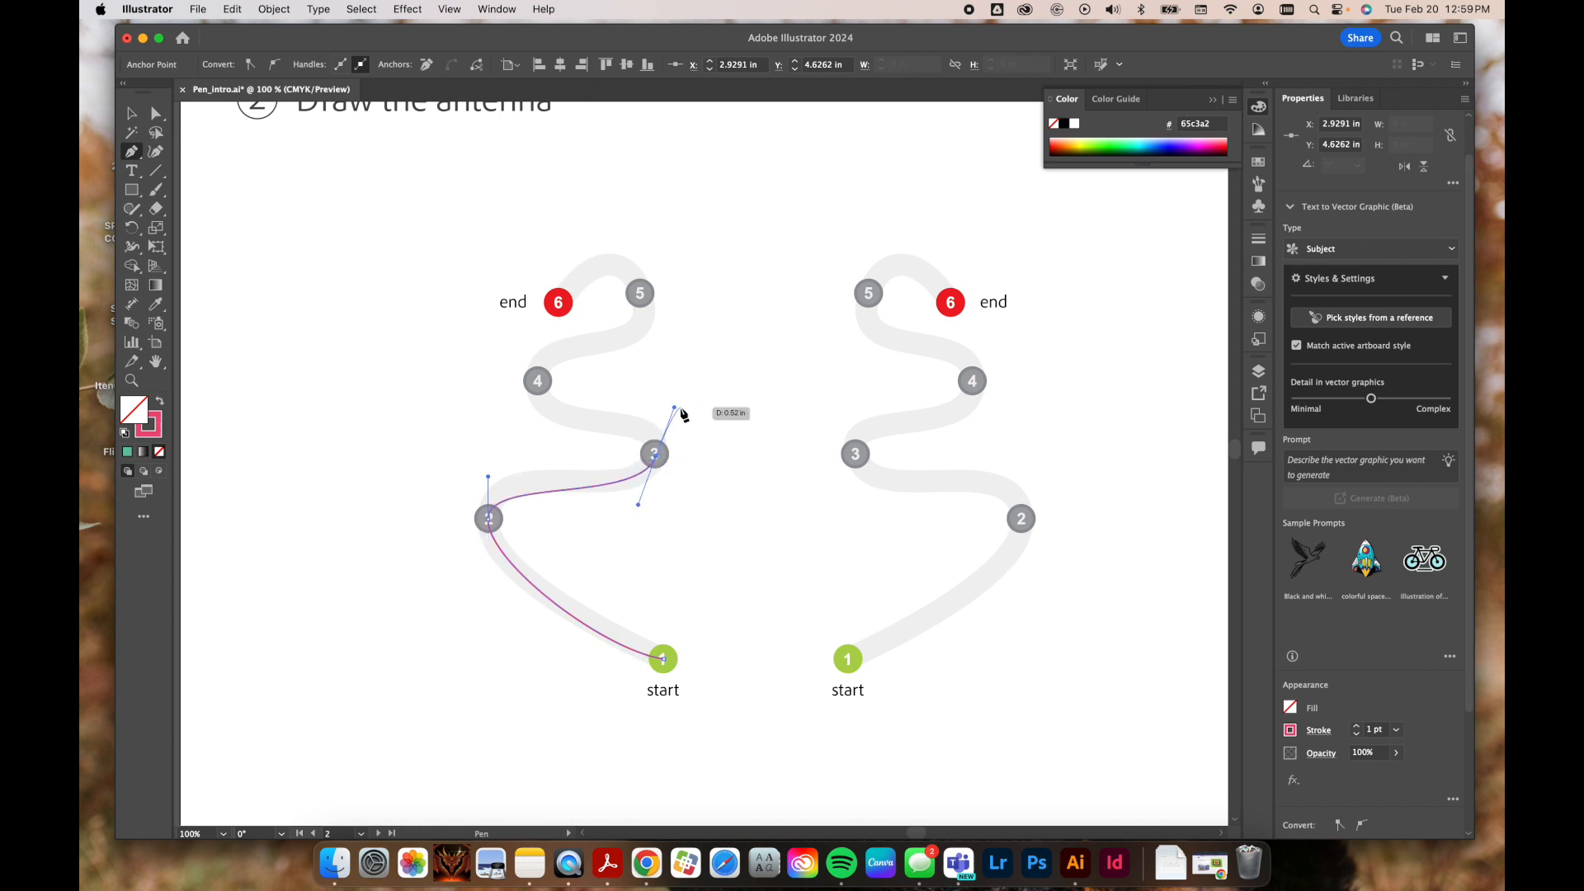
left_click_drag(537, 380, 541, 305)
left_click_drag(640, 291, 627, 209)
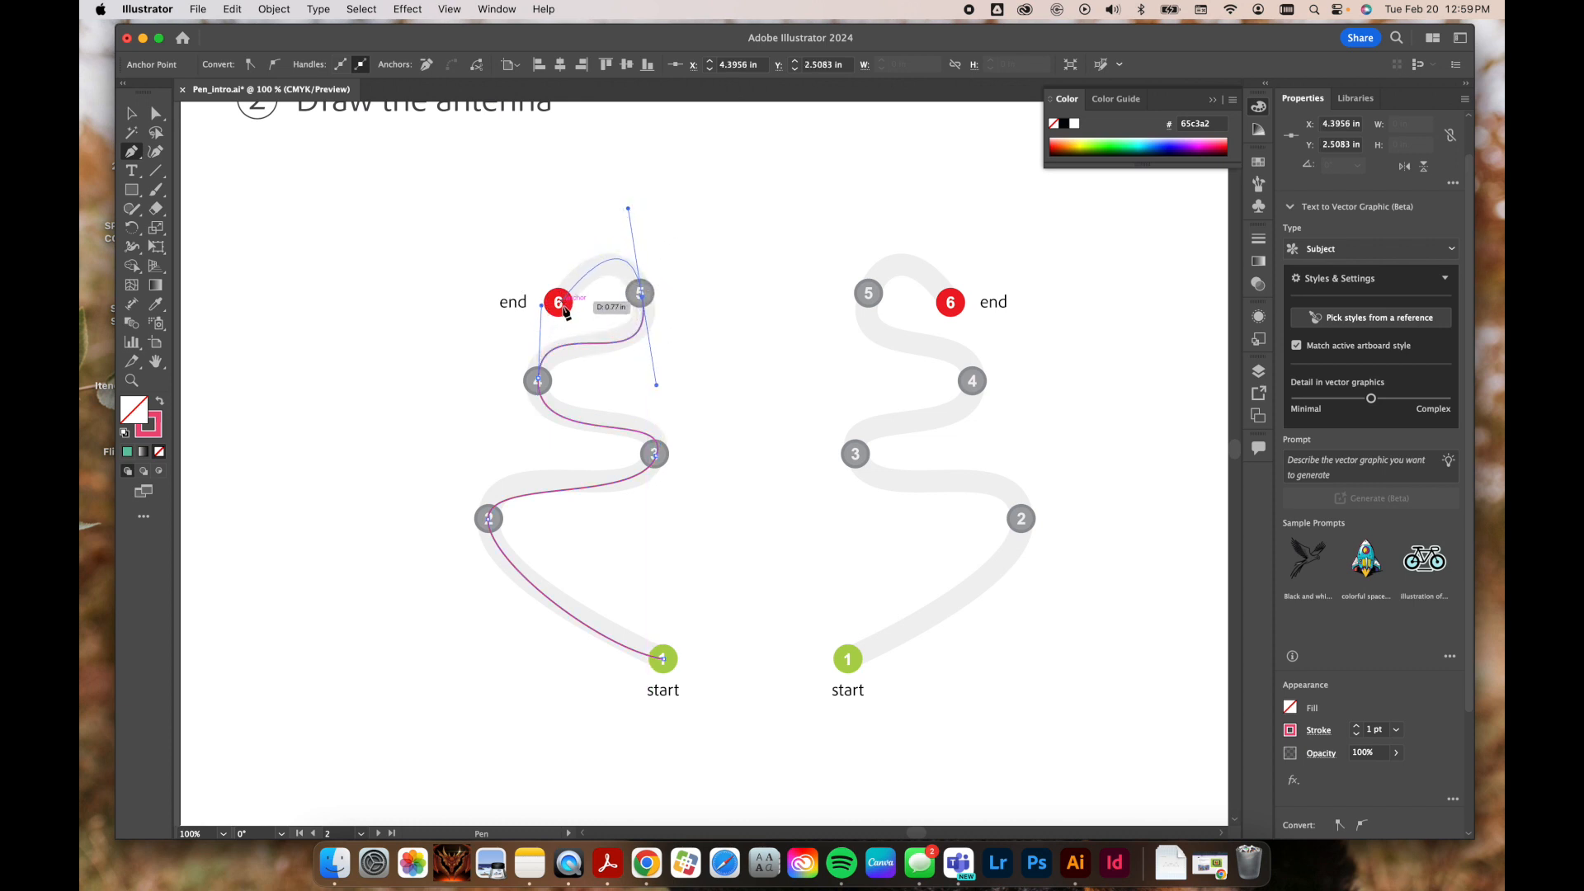
left_click_drag(558, 303, 559, 356)
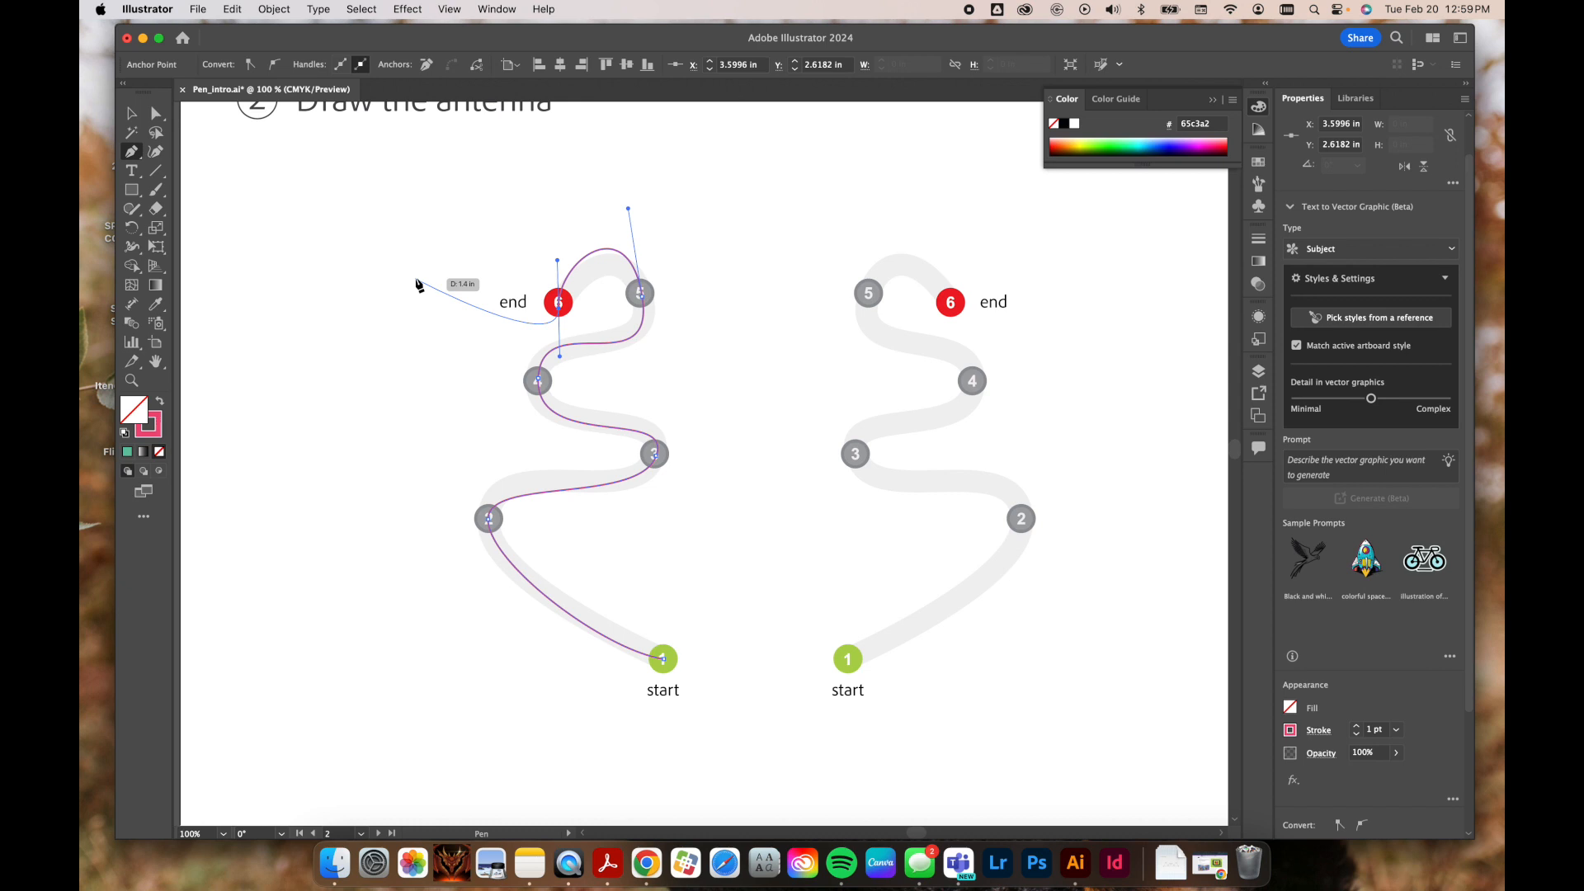
key("v")
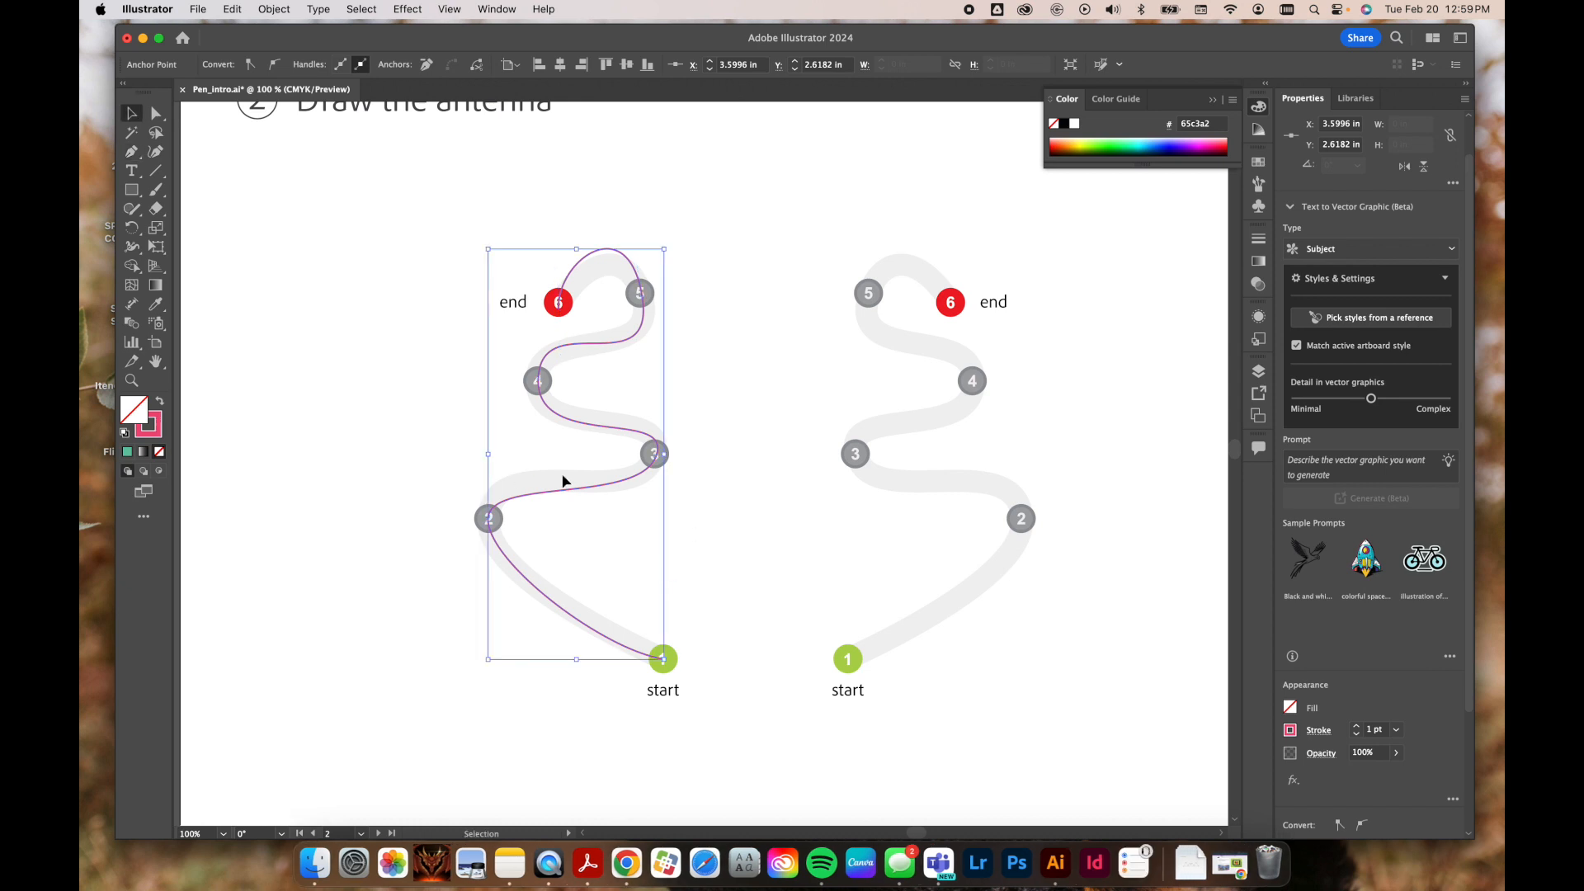
left_click(823, 588)
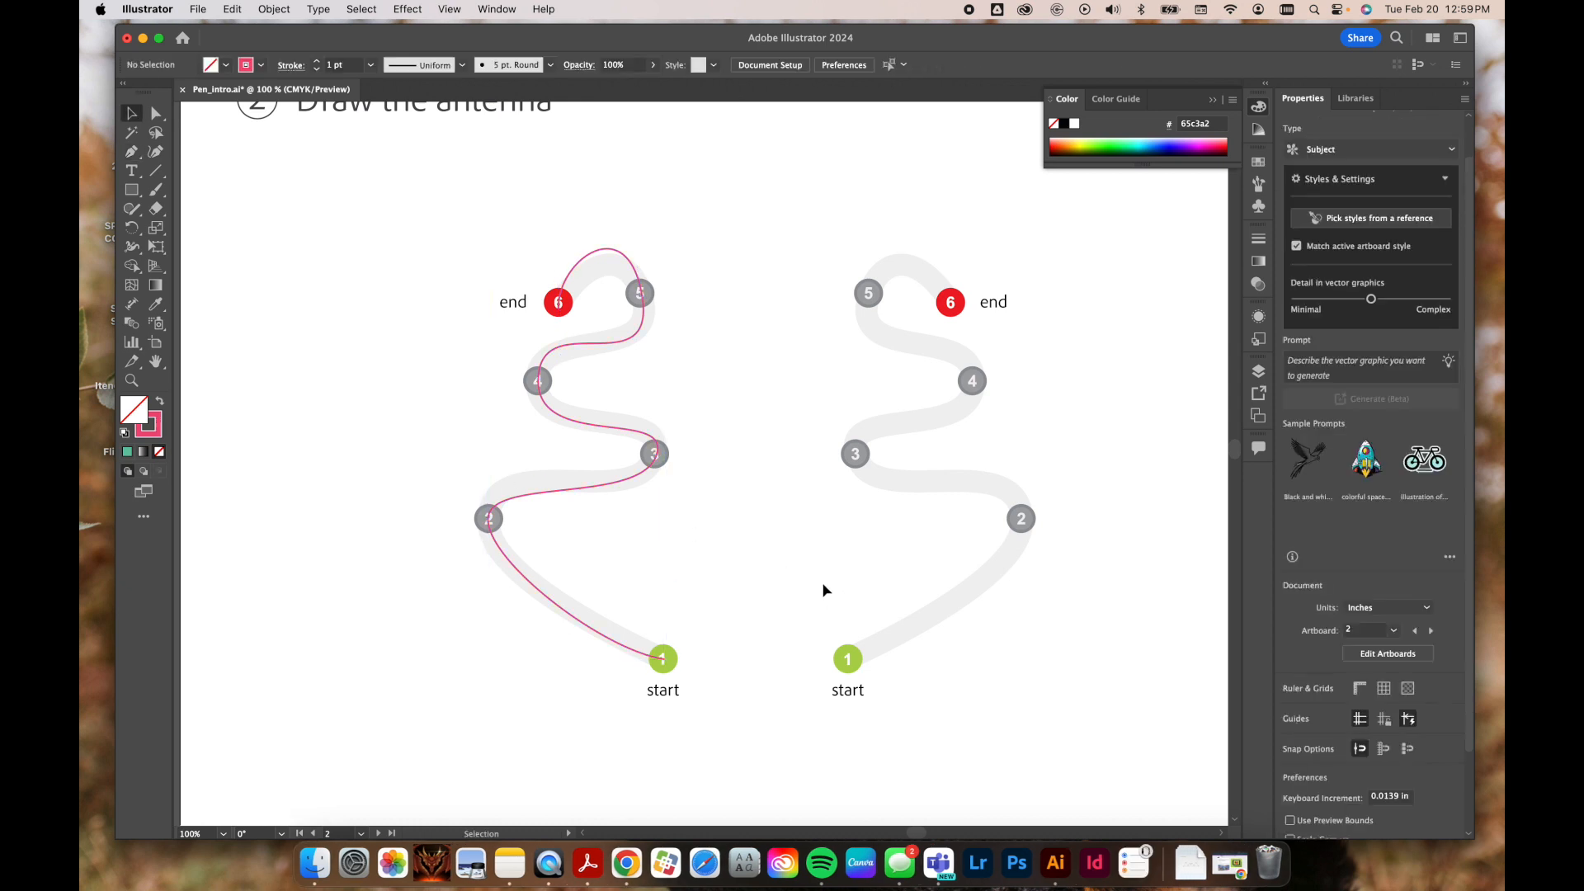
Step: Set the stroke weight of the left antenna path to 6 pt
left_click(634, 264)
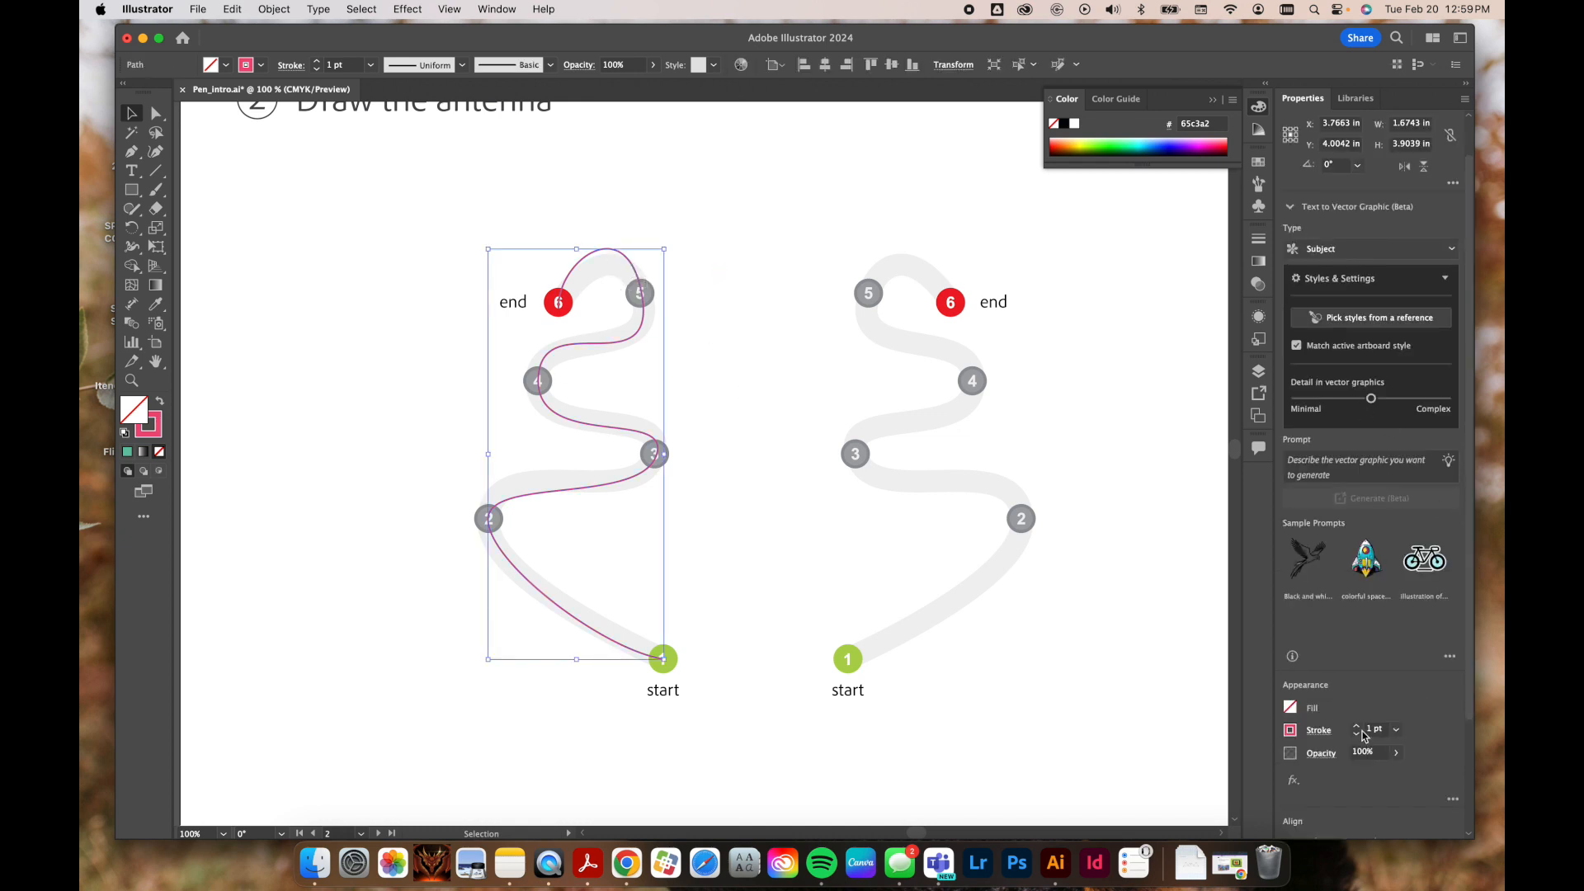
left_click(1356, 725)
left_click(1356, 726)
left_click(1356, 726)
left_click(1356, 726)
left_click(1356, 726)
left_click(858, 427)
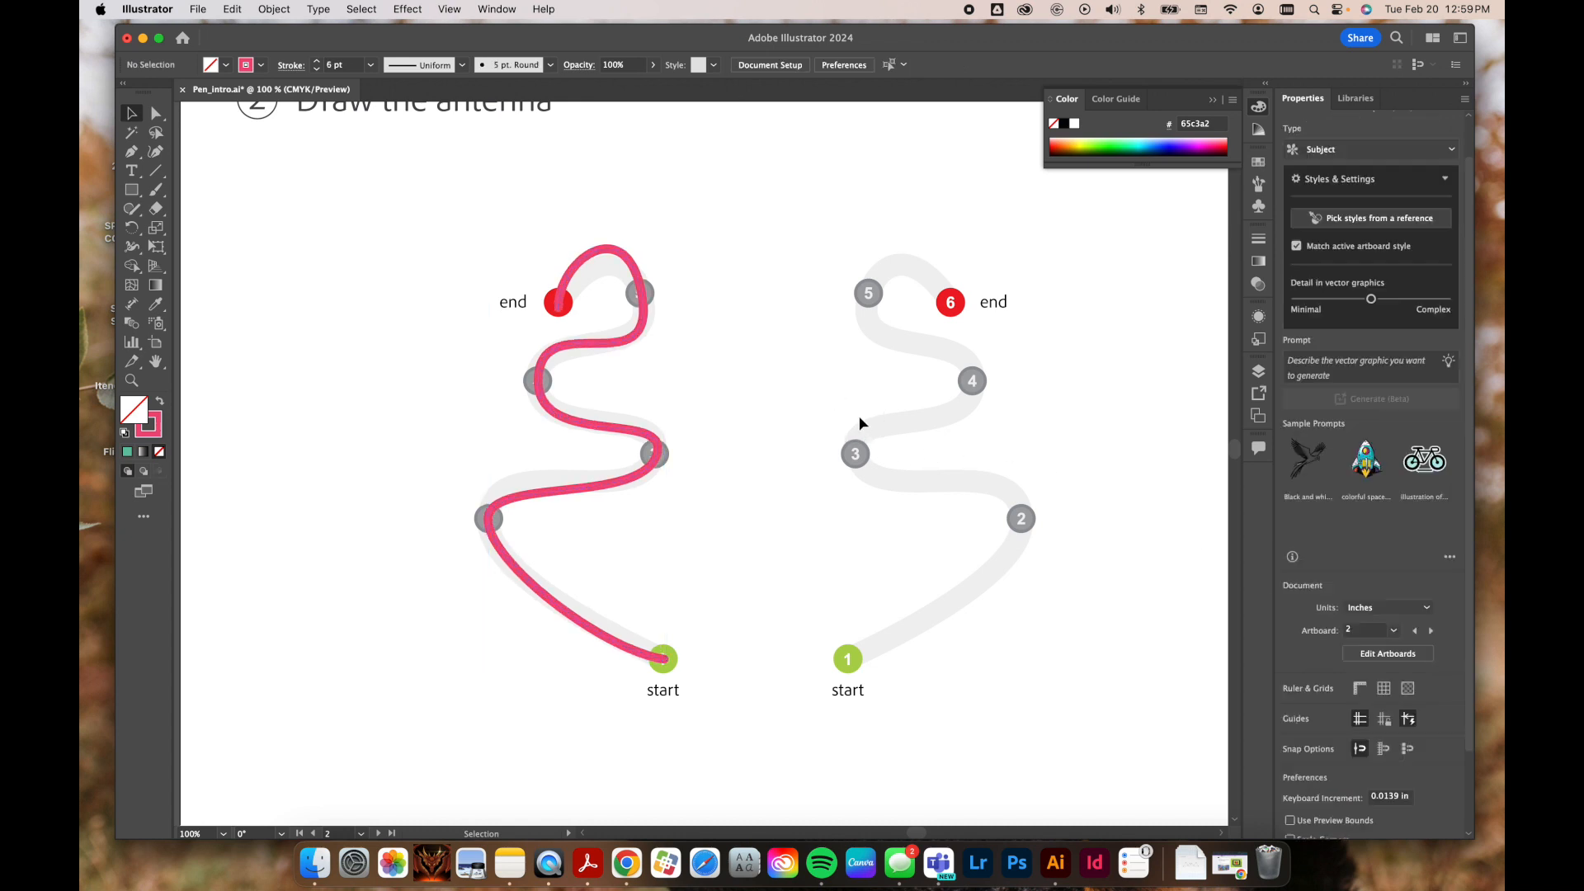
left_click(564, 426)
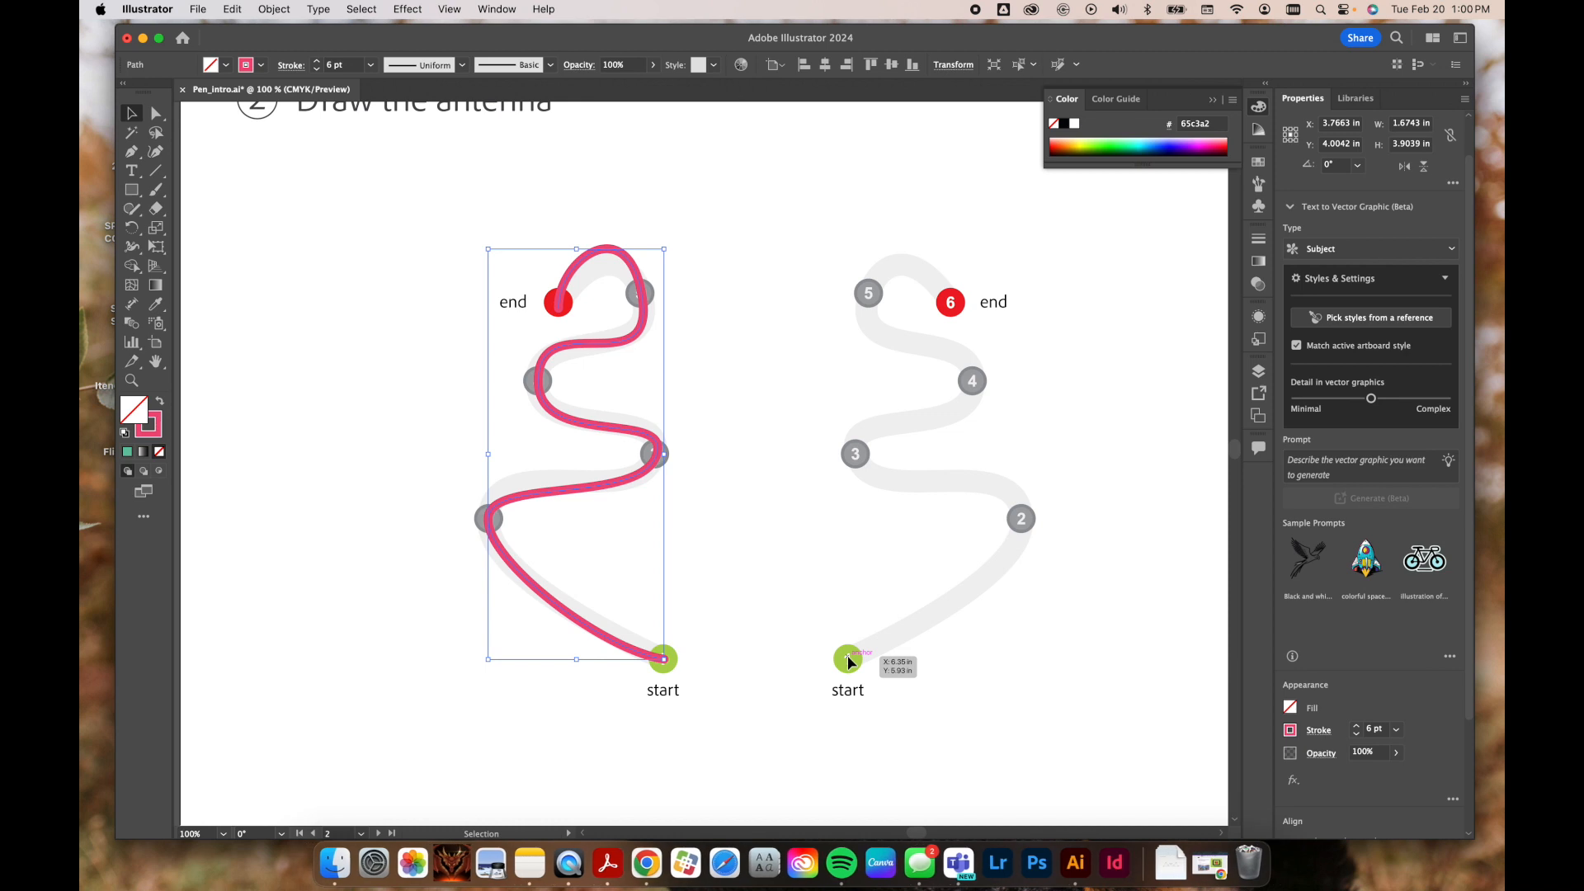
left_click(757, 685)
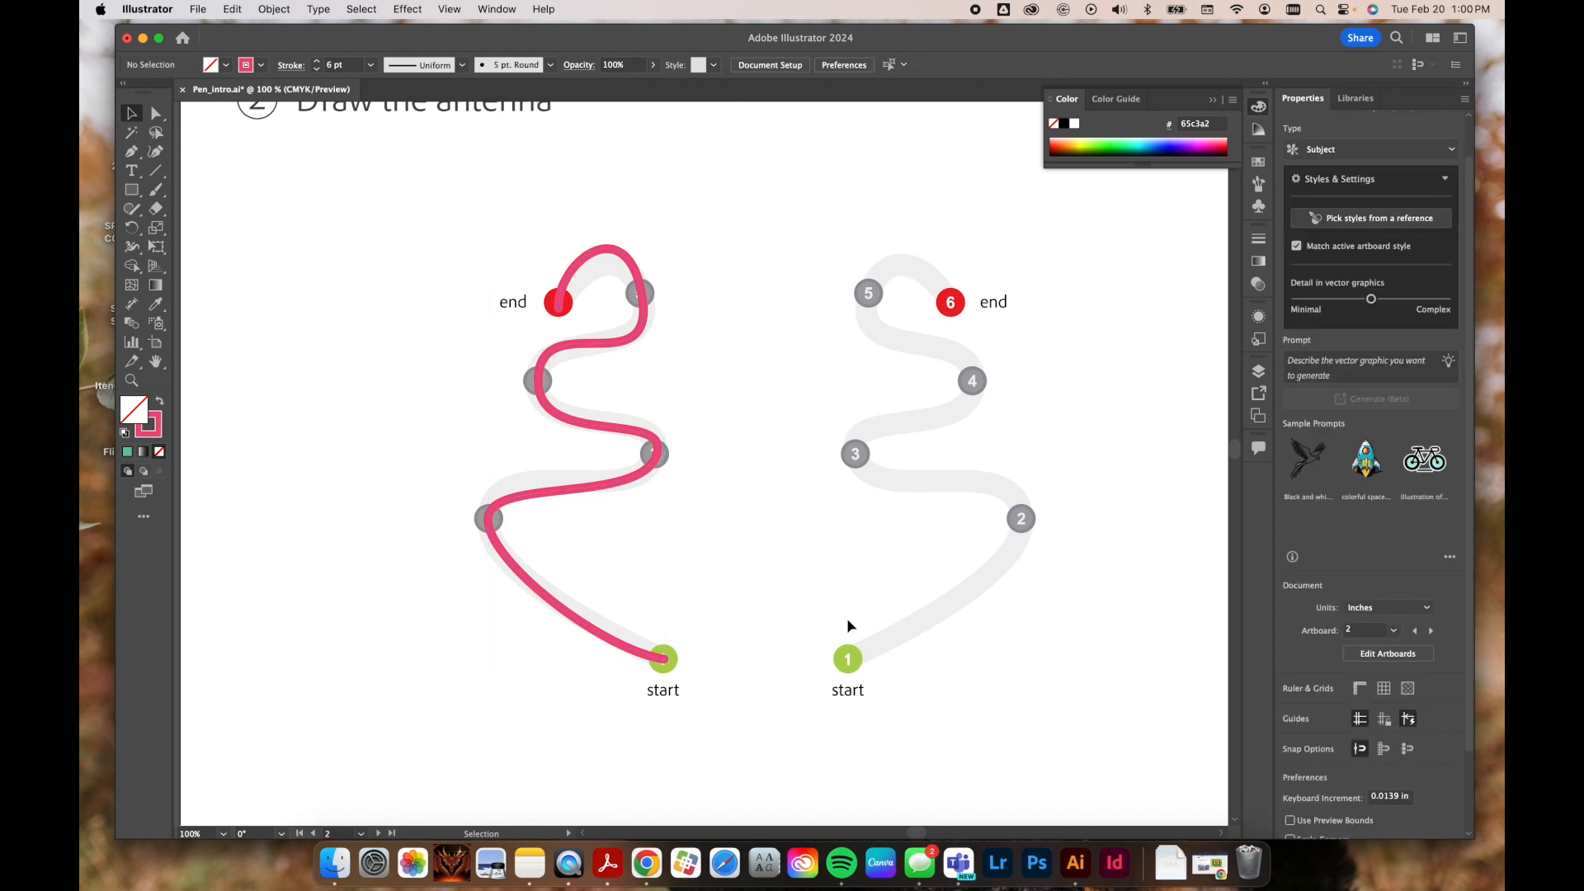
Step: Trace the right antenna with a curved Pen path of smooth anchors from point 1 to point 6, and leave it deselected
key("p")
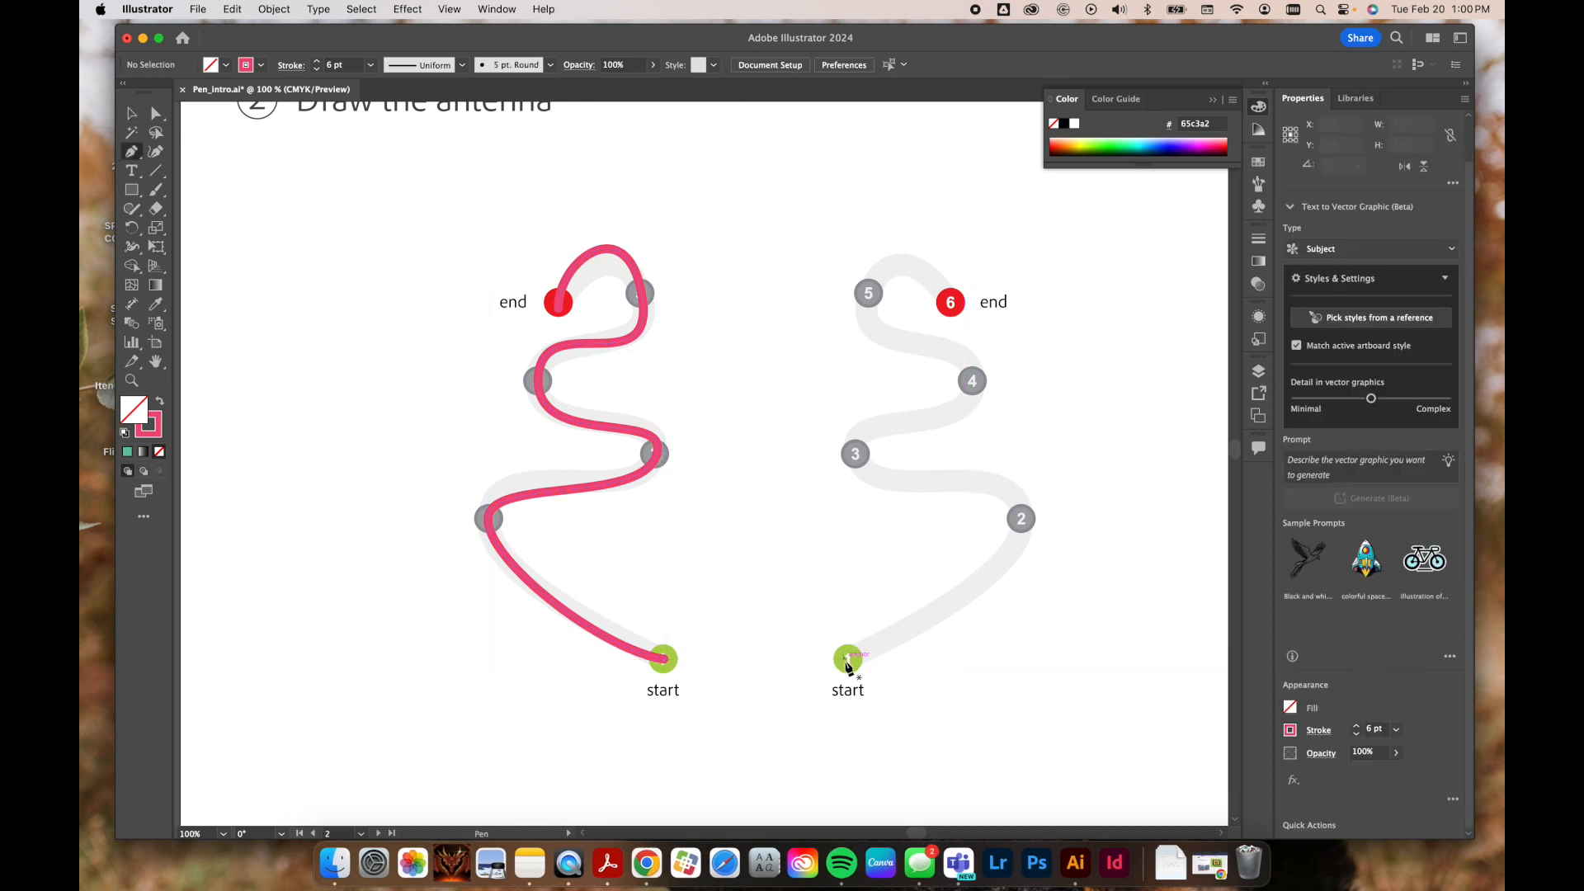
left_click_drag(851, 666, 893, 649)
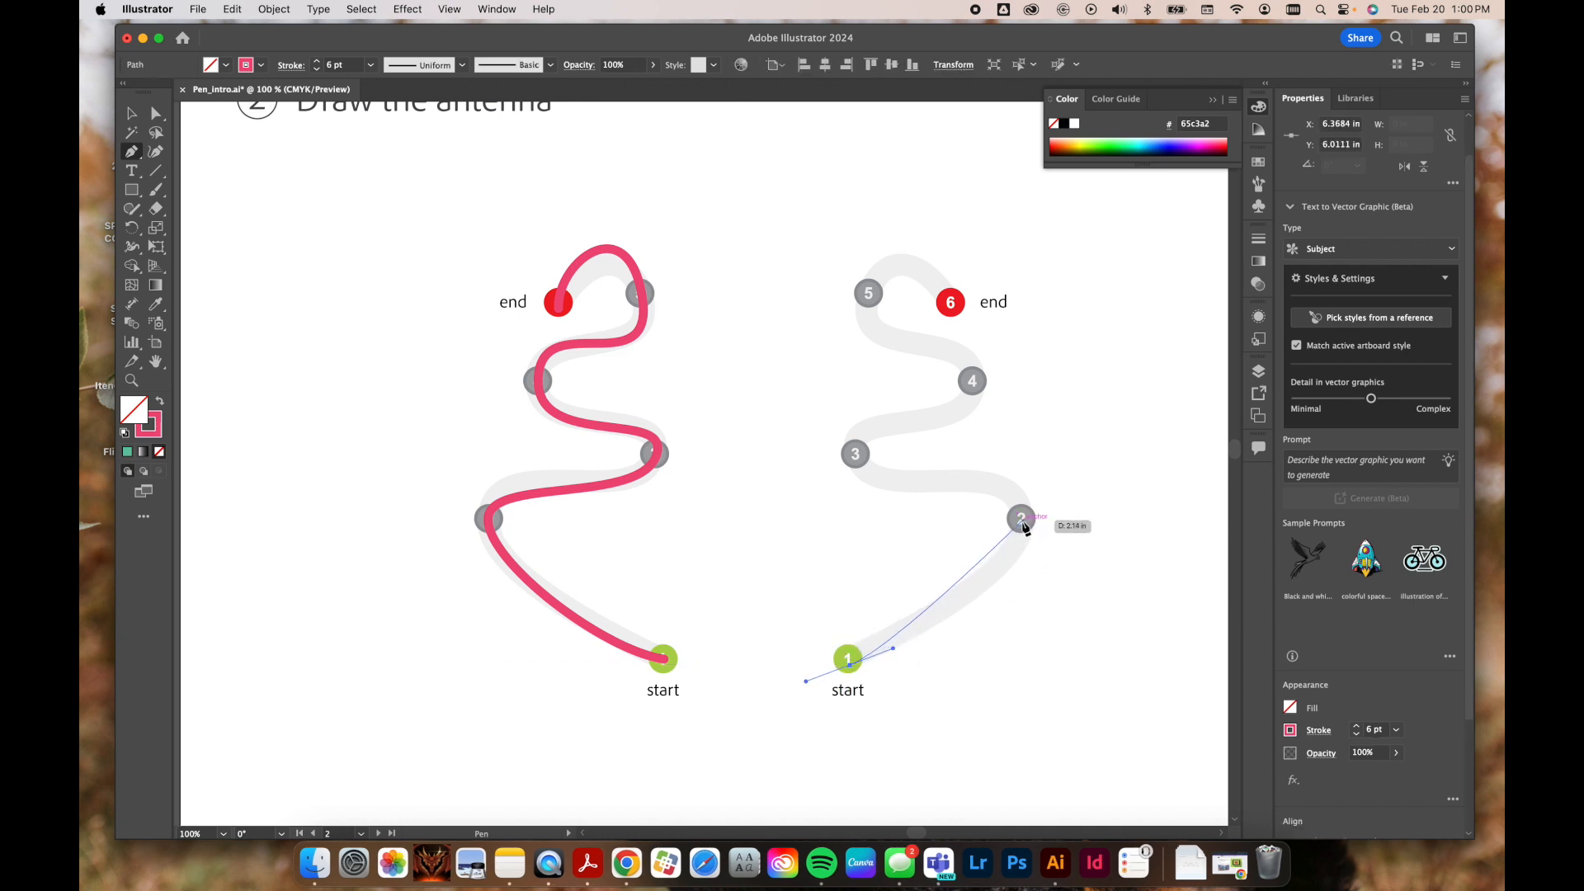
left_click_drag(1022, 520, 1017, 464)
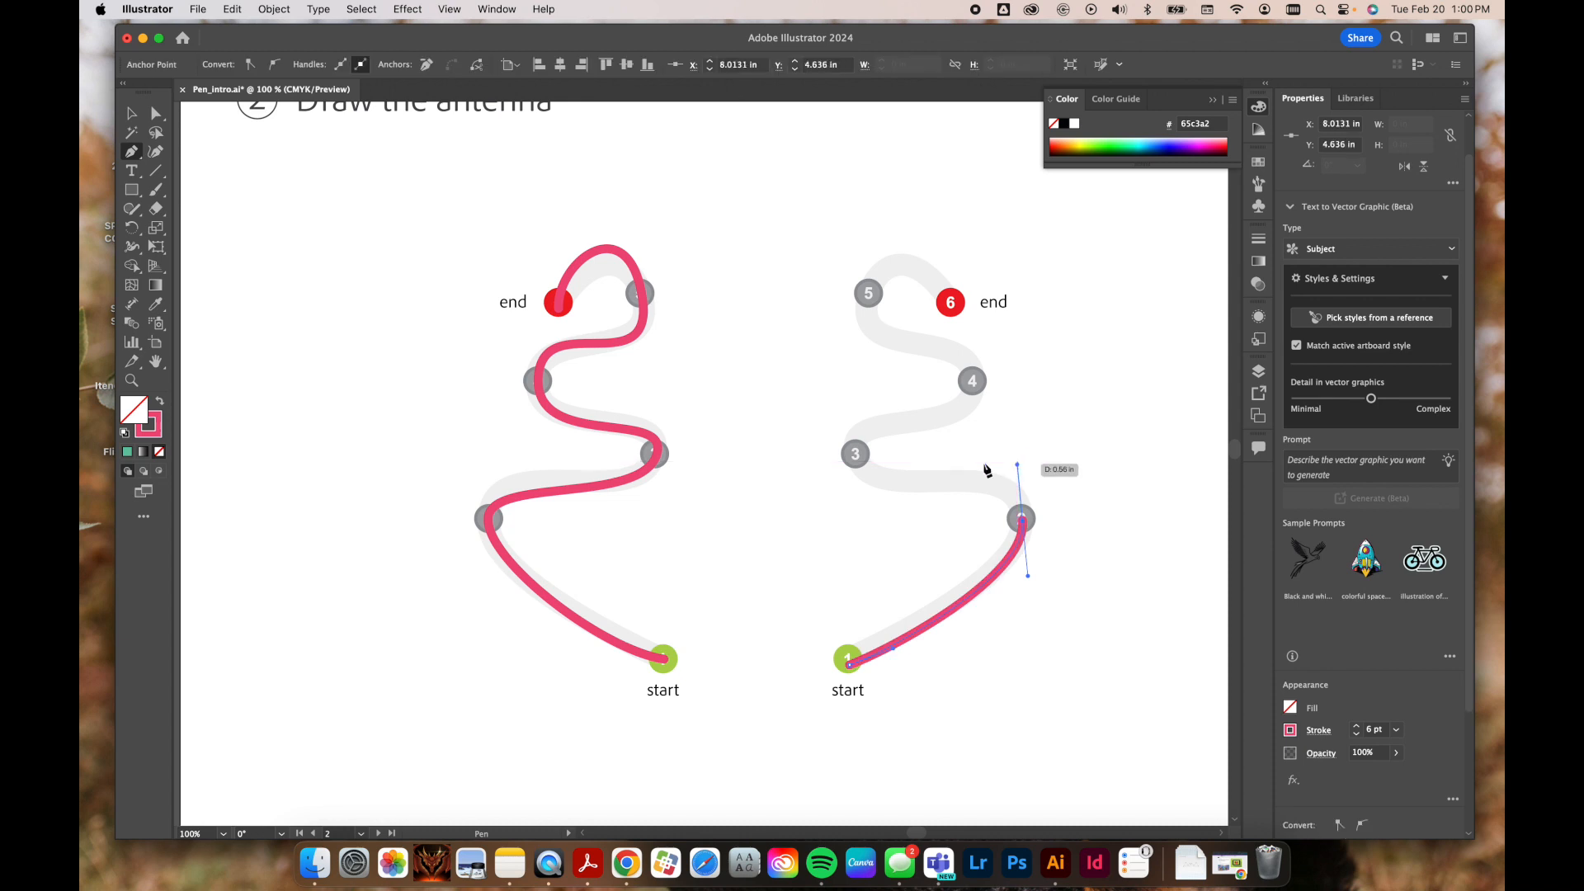
left_click_drag(855, 453, 841, 391)
left_click_drag(972, 381, 974, 310)
left_click_drag(866, 292, 879, 208)
left_click_drag(950, 302, 953, 329)
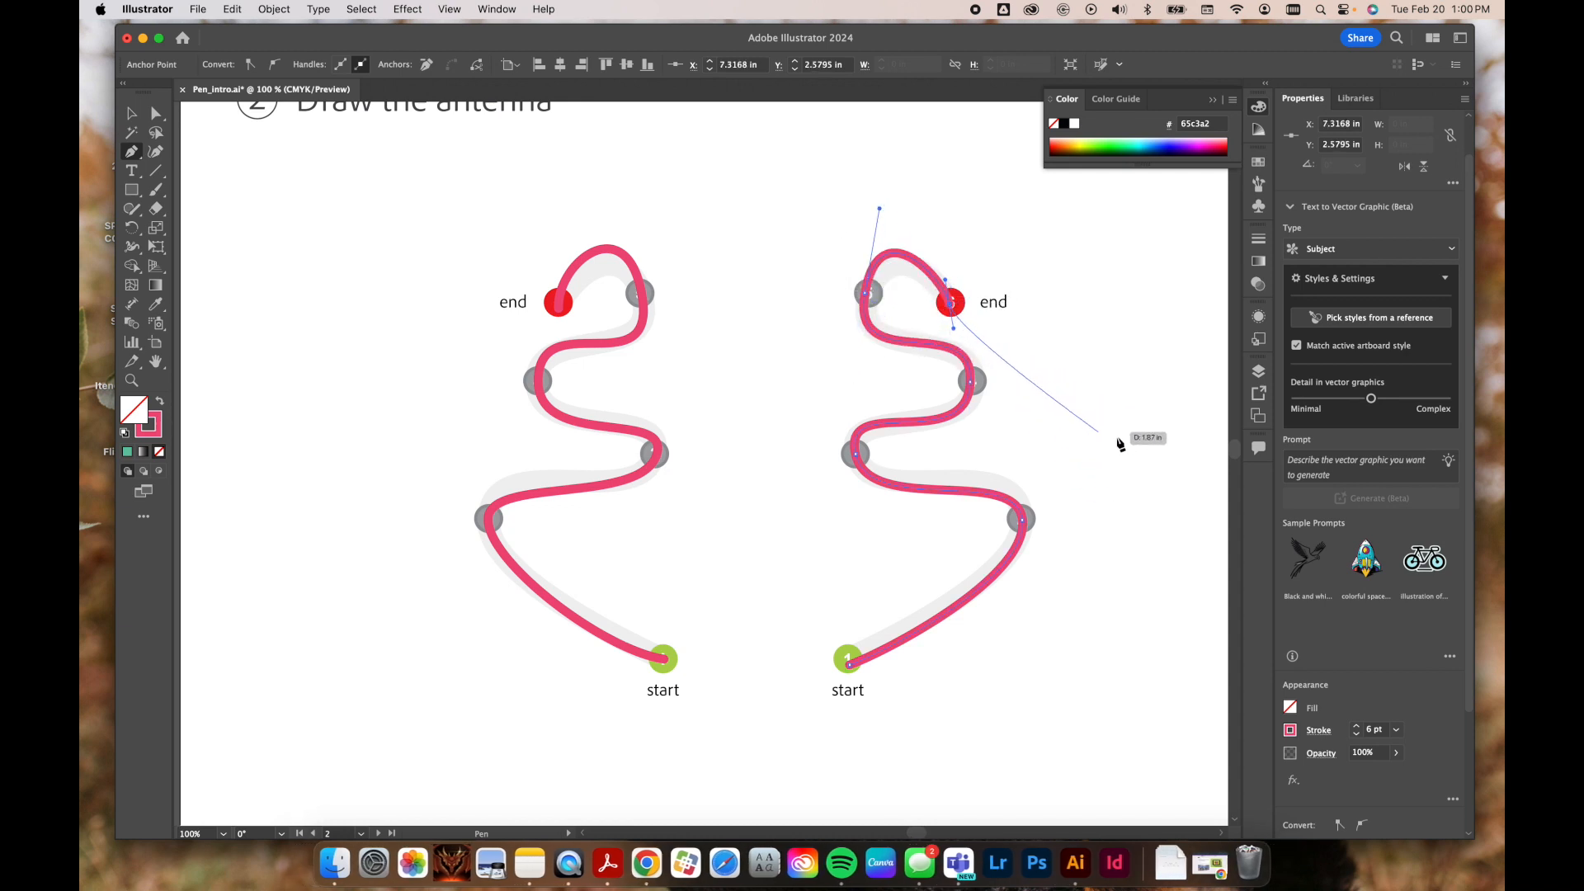
key("v")
left_click(1147, 459)
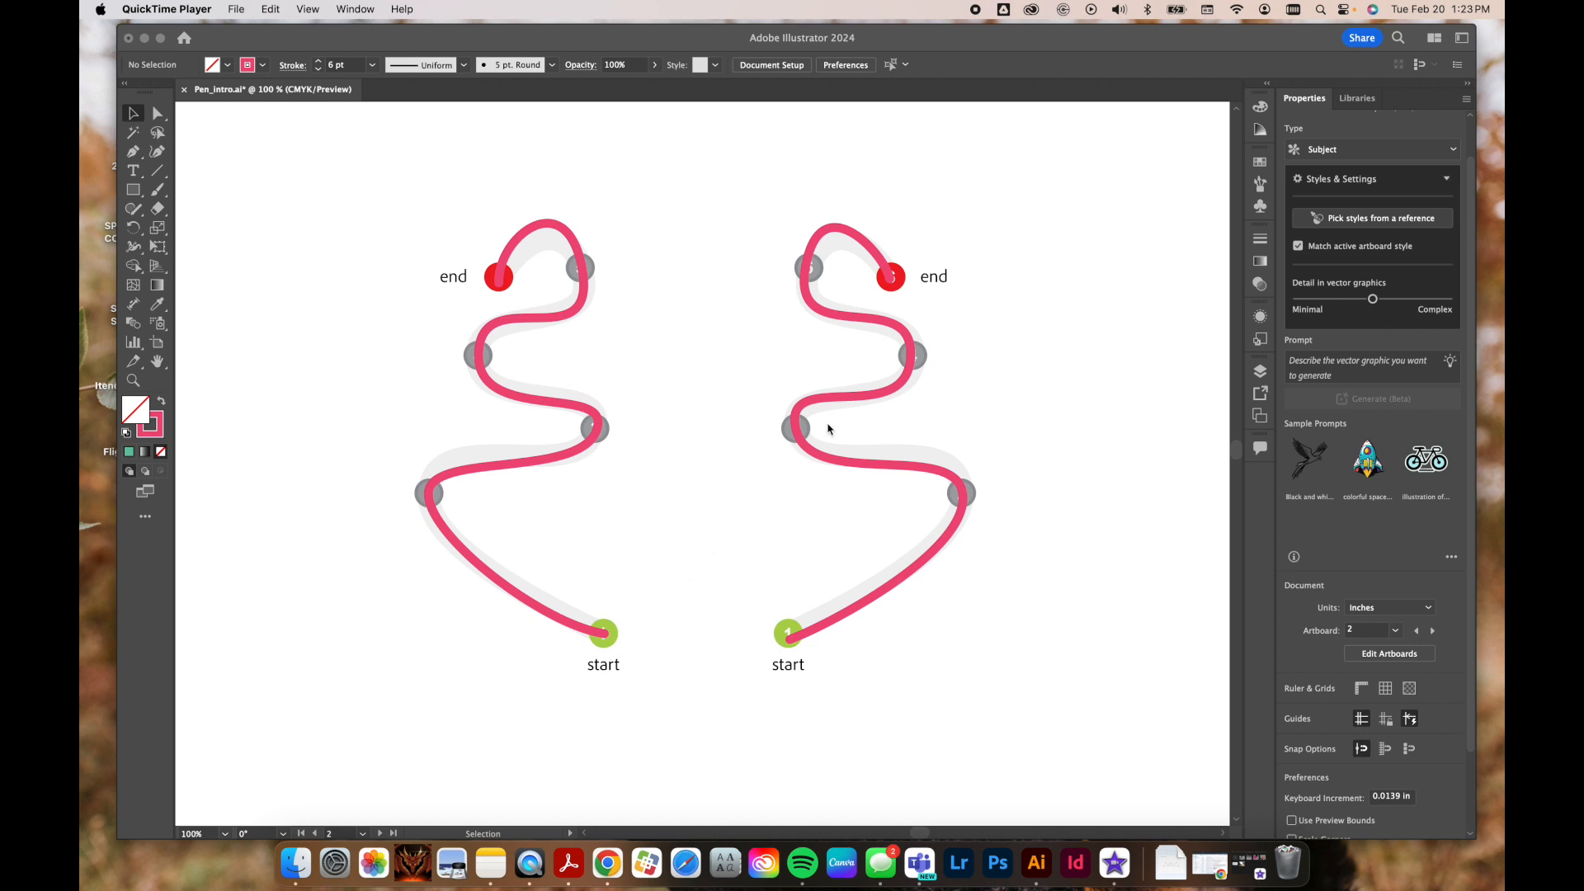
left_click(1003, 587)
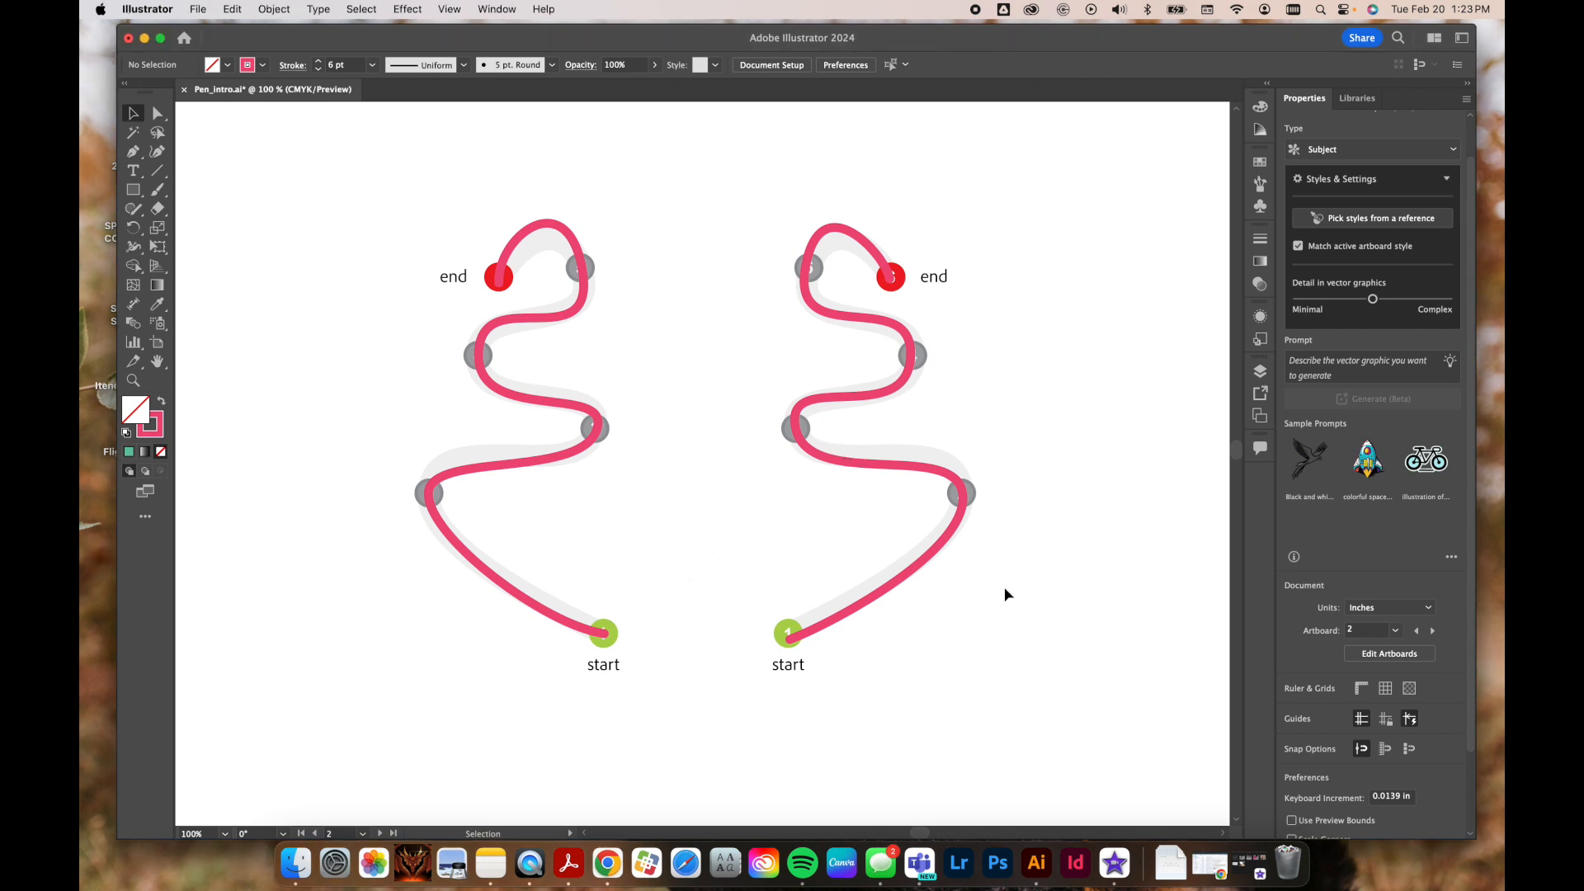
Step: Delete the traced left antenna path, leaving only its grey numbered guide
key("p")
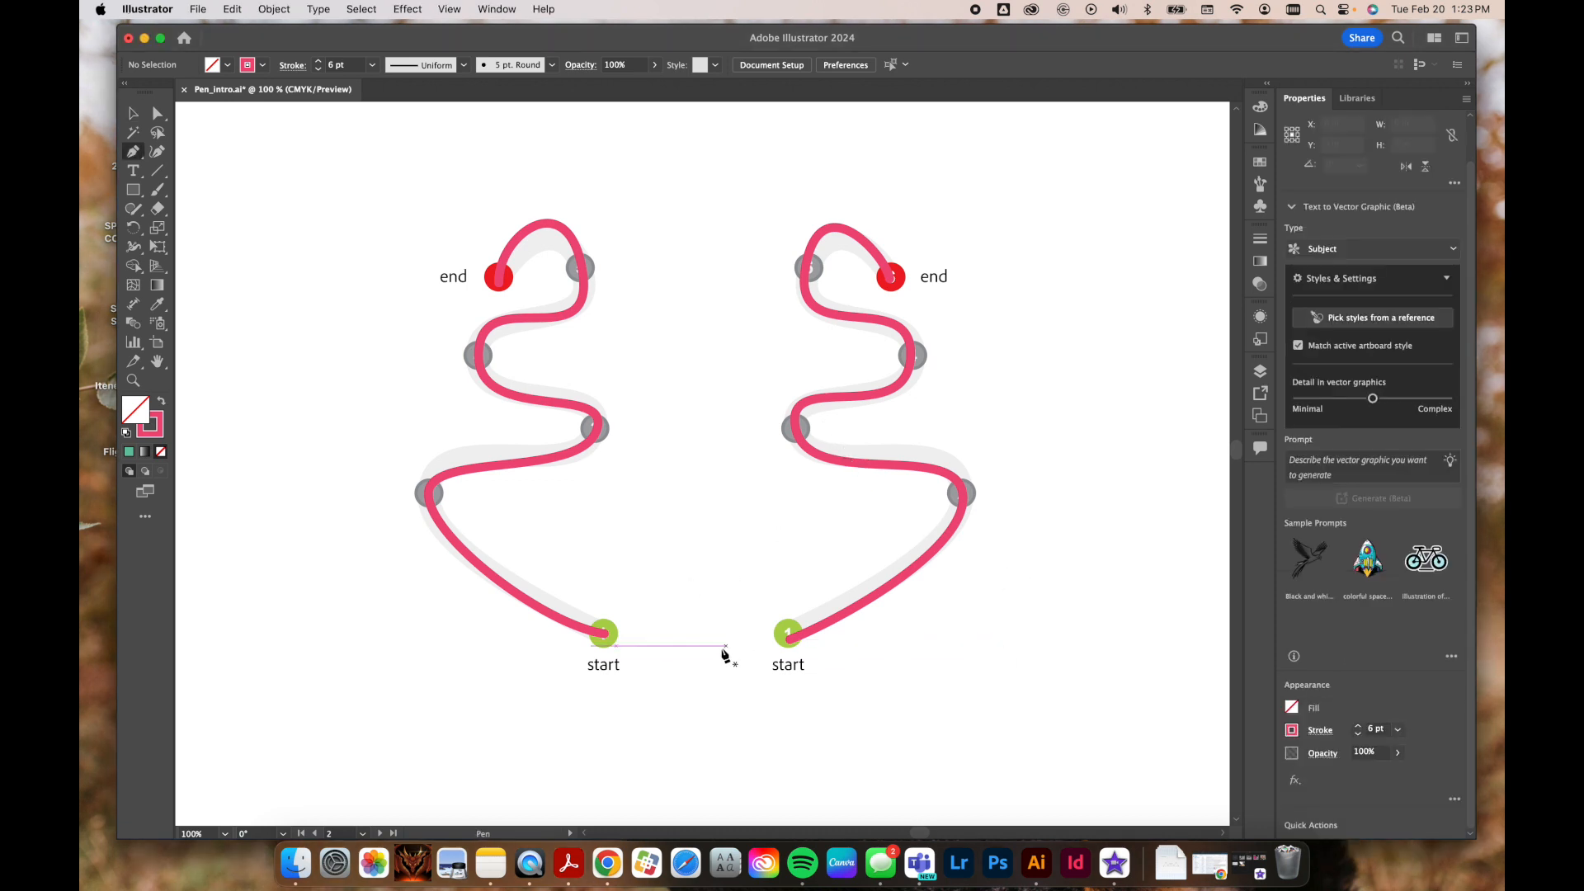
key("v")
left_click(535, 610)
key("Delete")
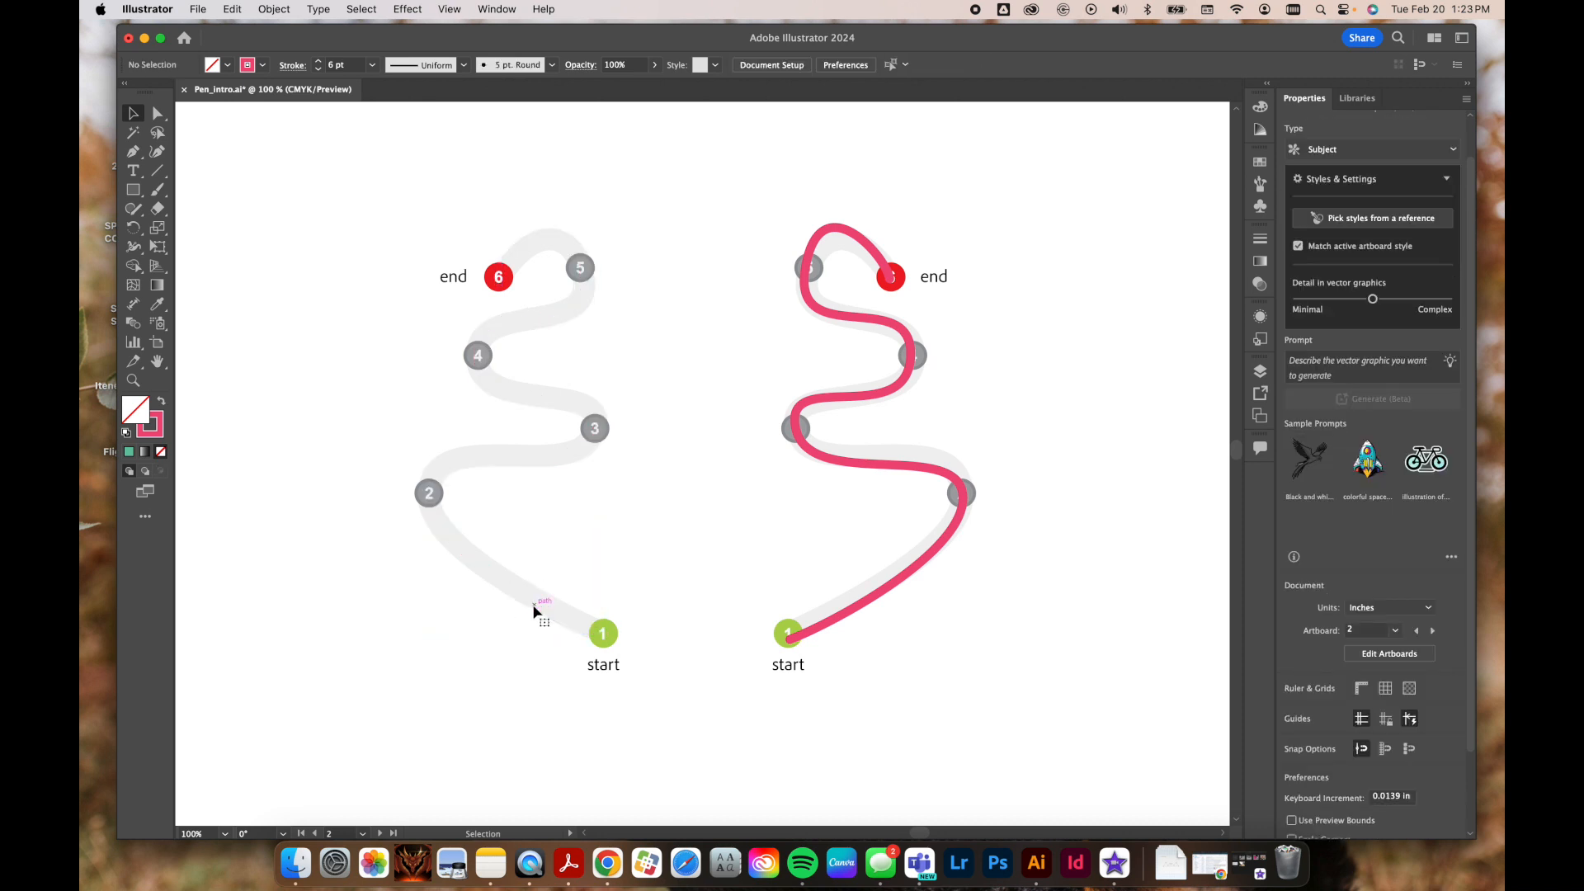
Step: Try to retrace the left antenna from point 1 to point 3, placing extra anchors on the ends of the direction handles
key("p")
left_click(604, 634)
left_click_drag(605, 638, 563, 629)
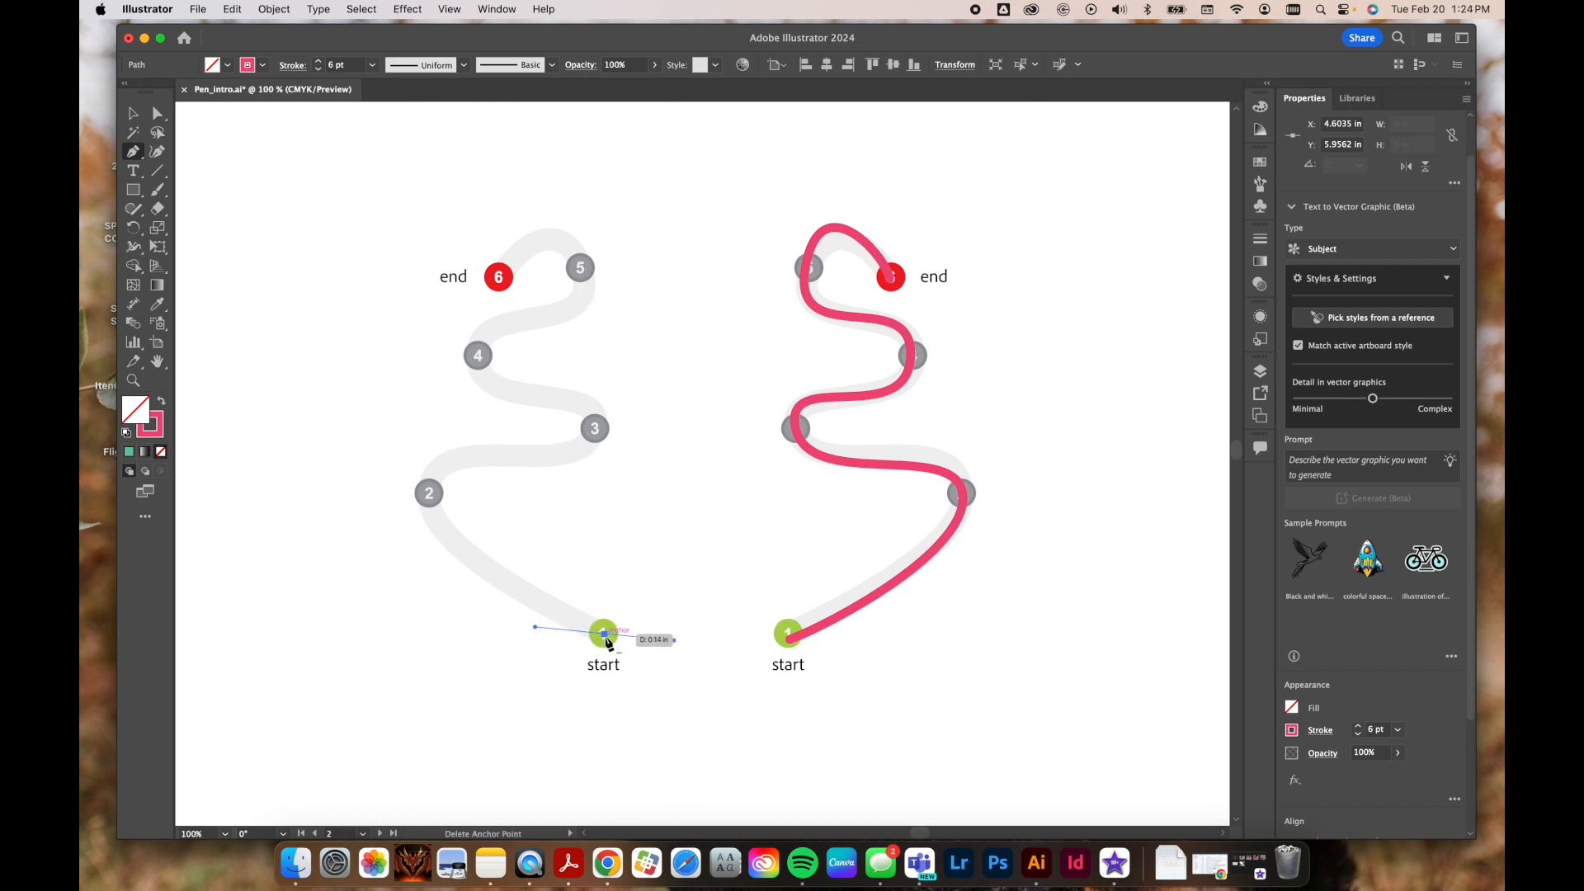
left_click(534, 629)
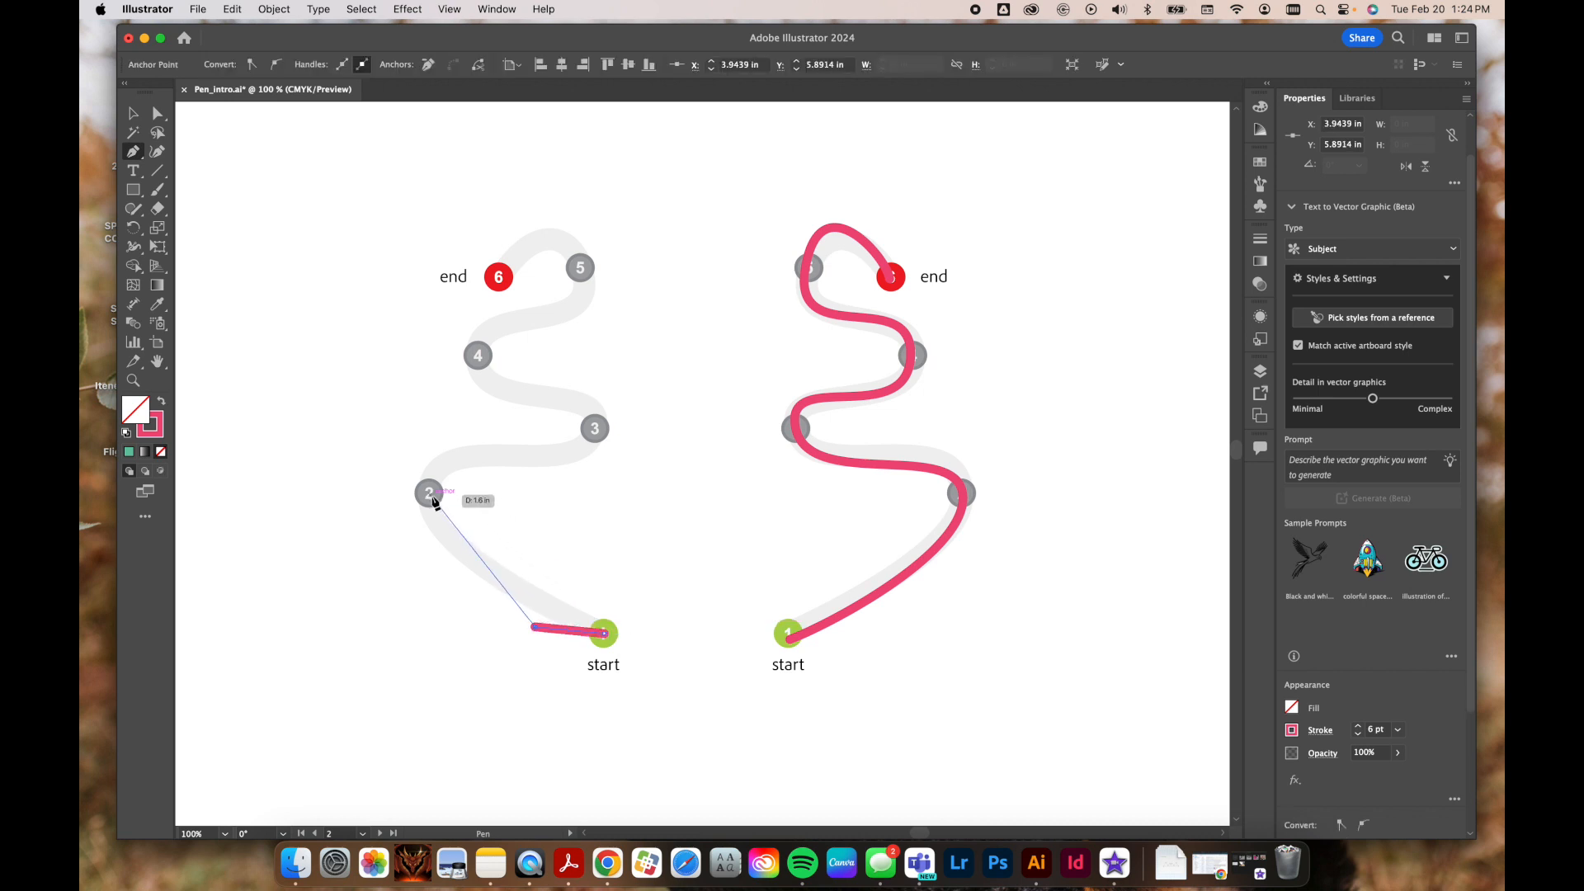
left_click_drag(428, 494, 455, 373)
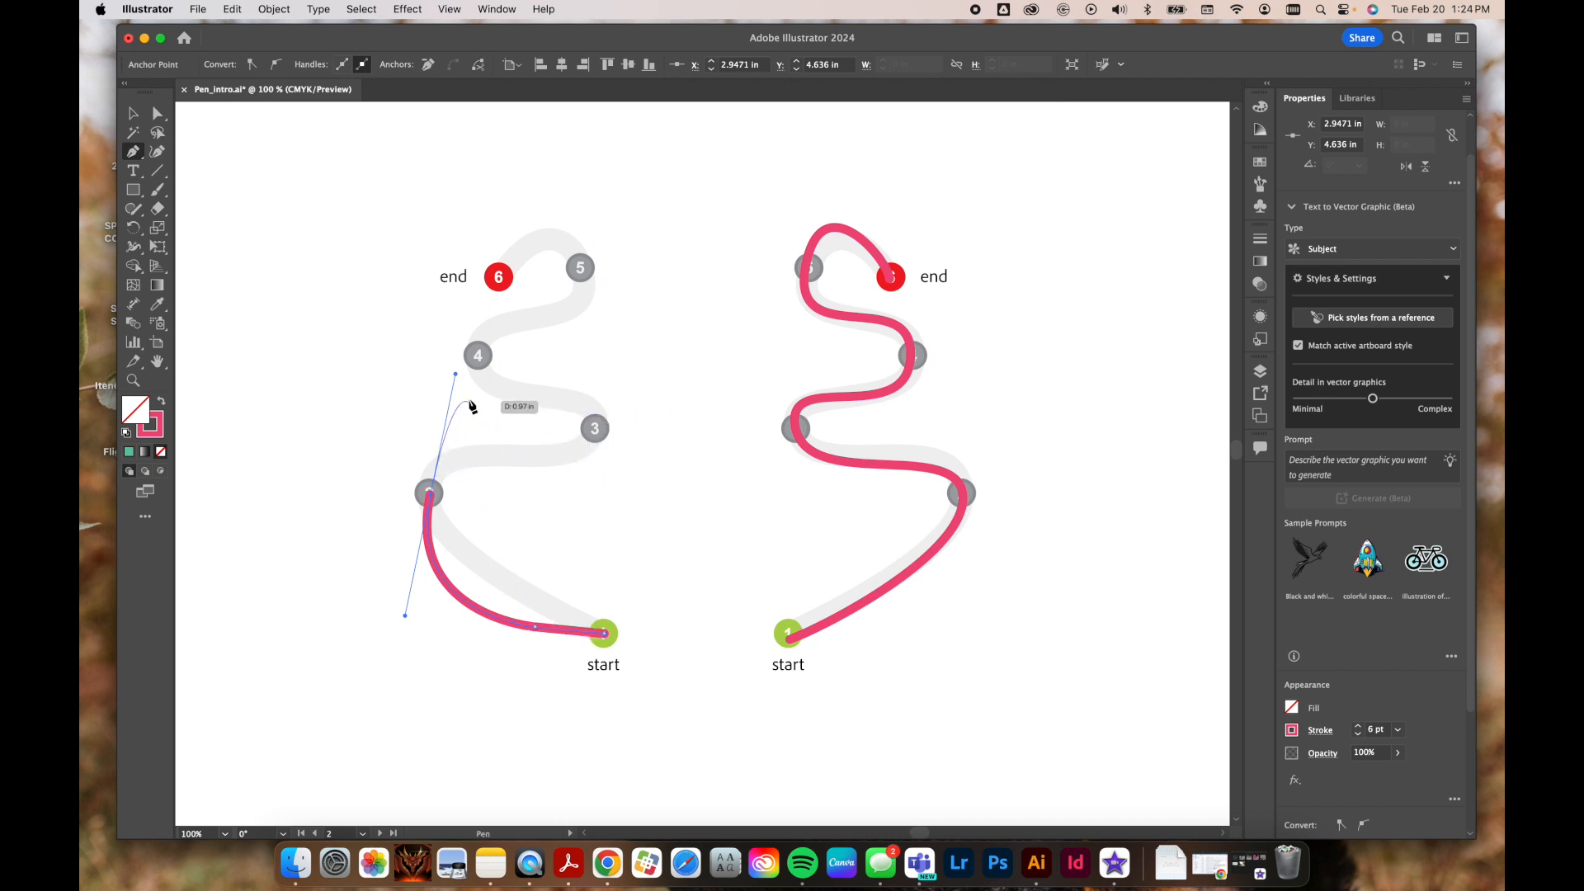
left_click(455, 373)
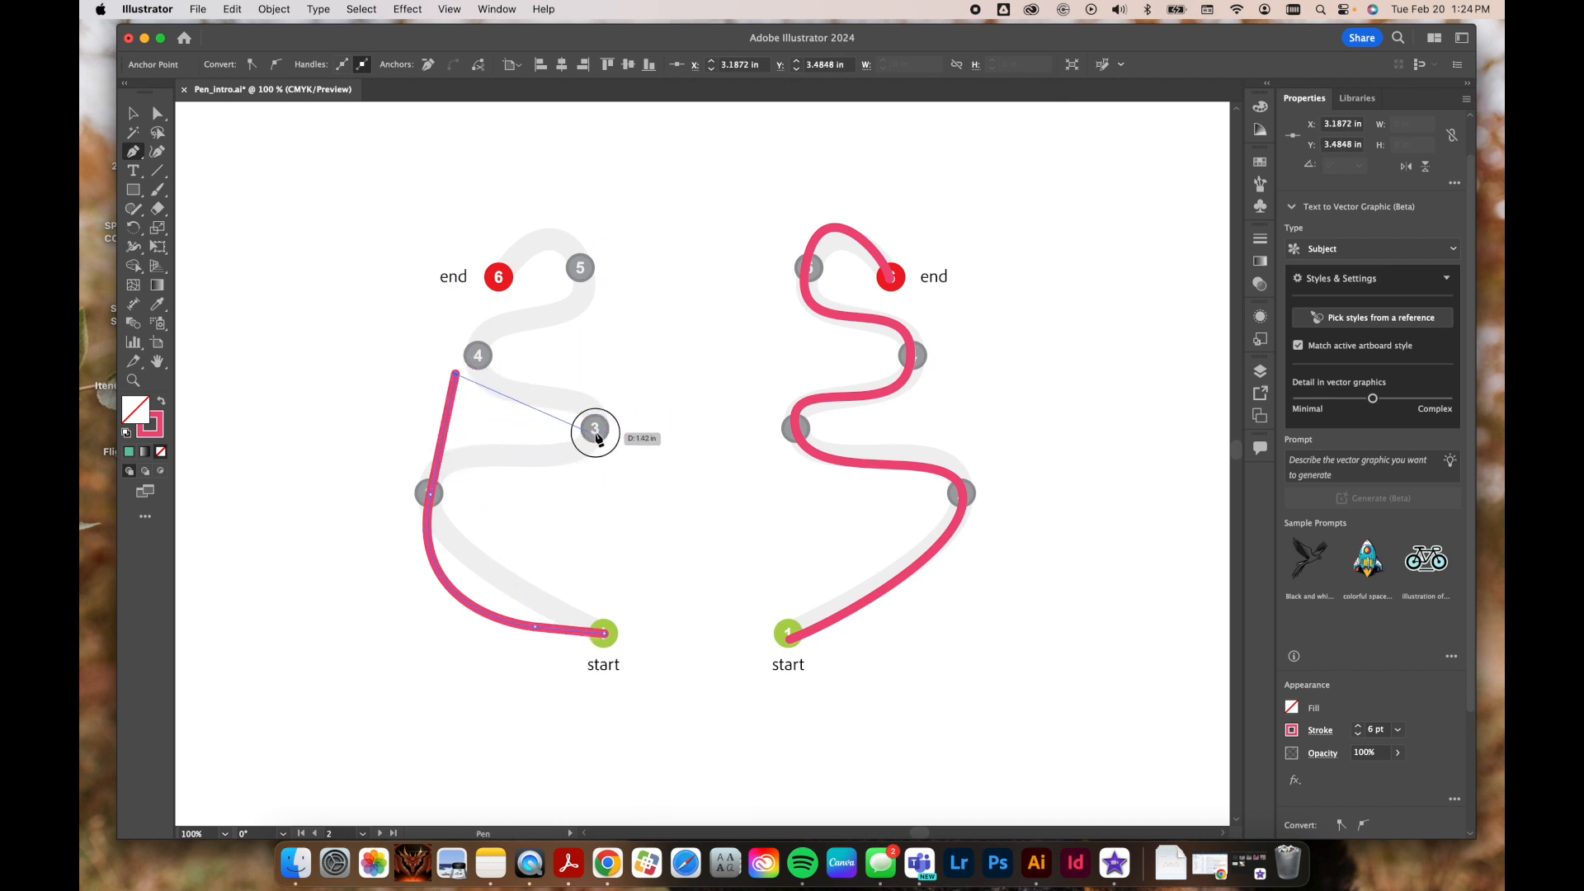
left_click_drag(594, 430, 630, 381)
Step: Undo every anchor of the new left antenna path
key("super+z")
key("super+z")
key("super+z")
key("super+z")
key("super+z")
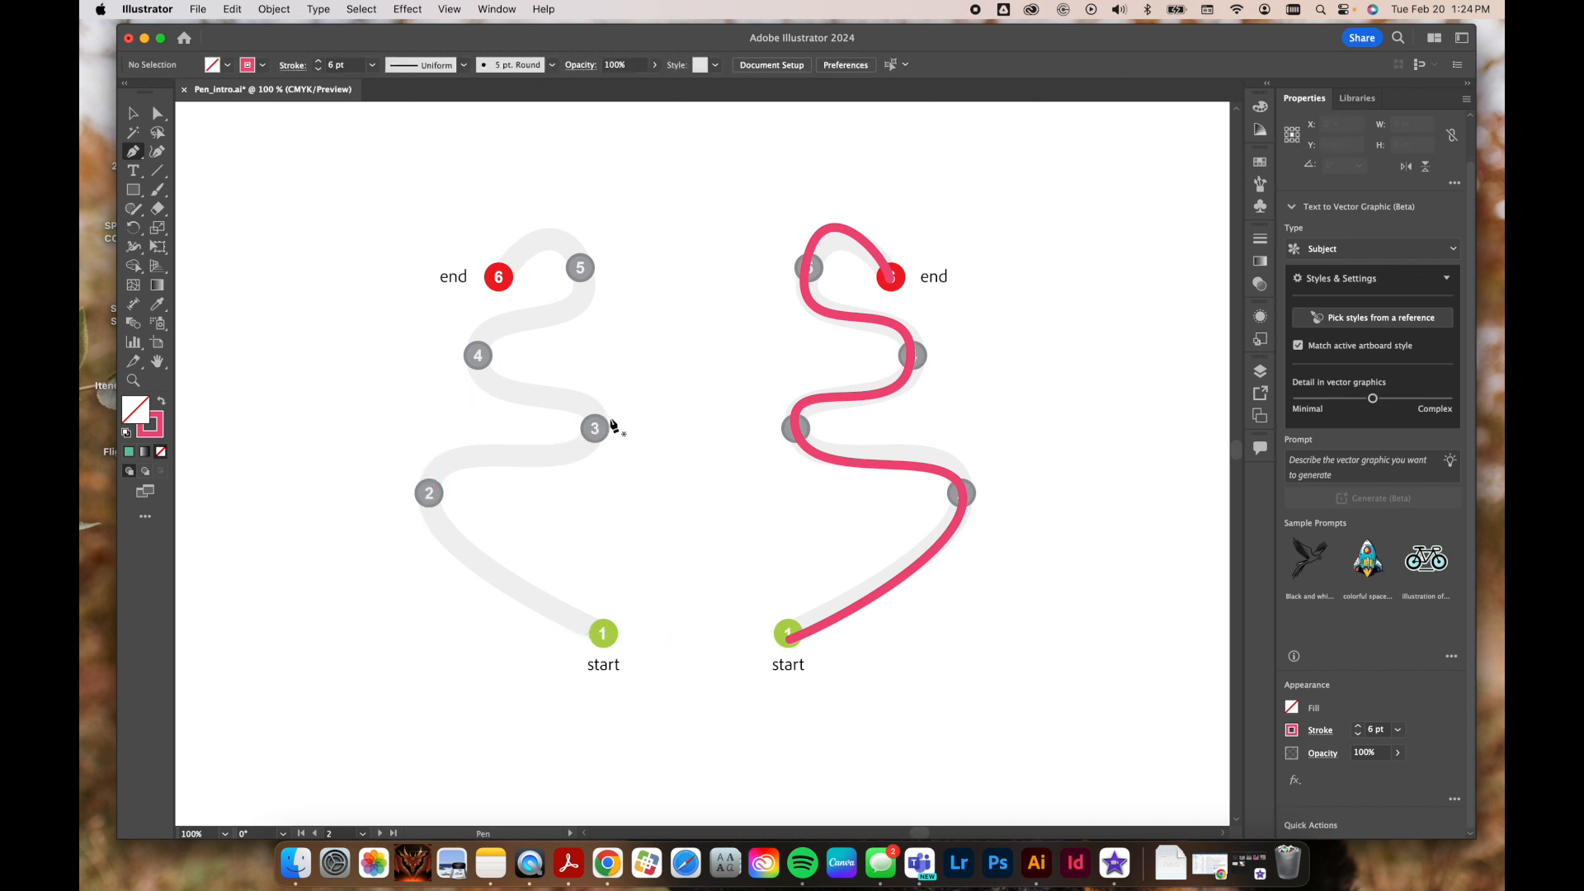
Step: Trace the left antenna with the Pen tool, using smooth anchors at points 1, 3 and 5 and handle-less corner anchors at 2, 4 and 6
left_click(603, 634)
left_click_drag(604, 637, 550, 637)
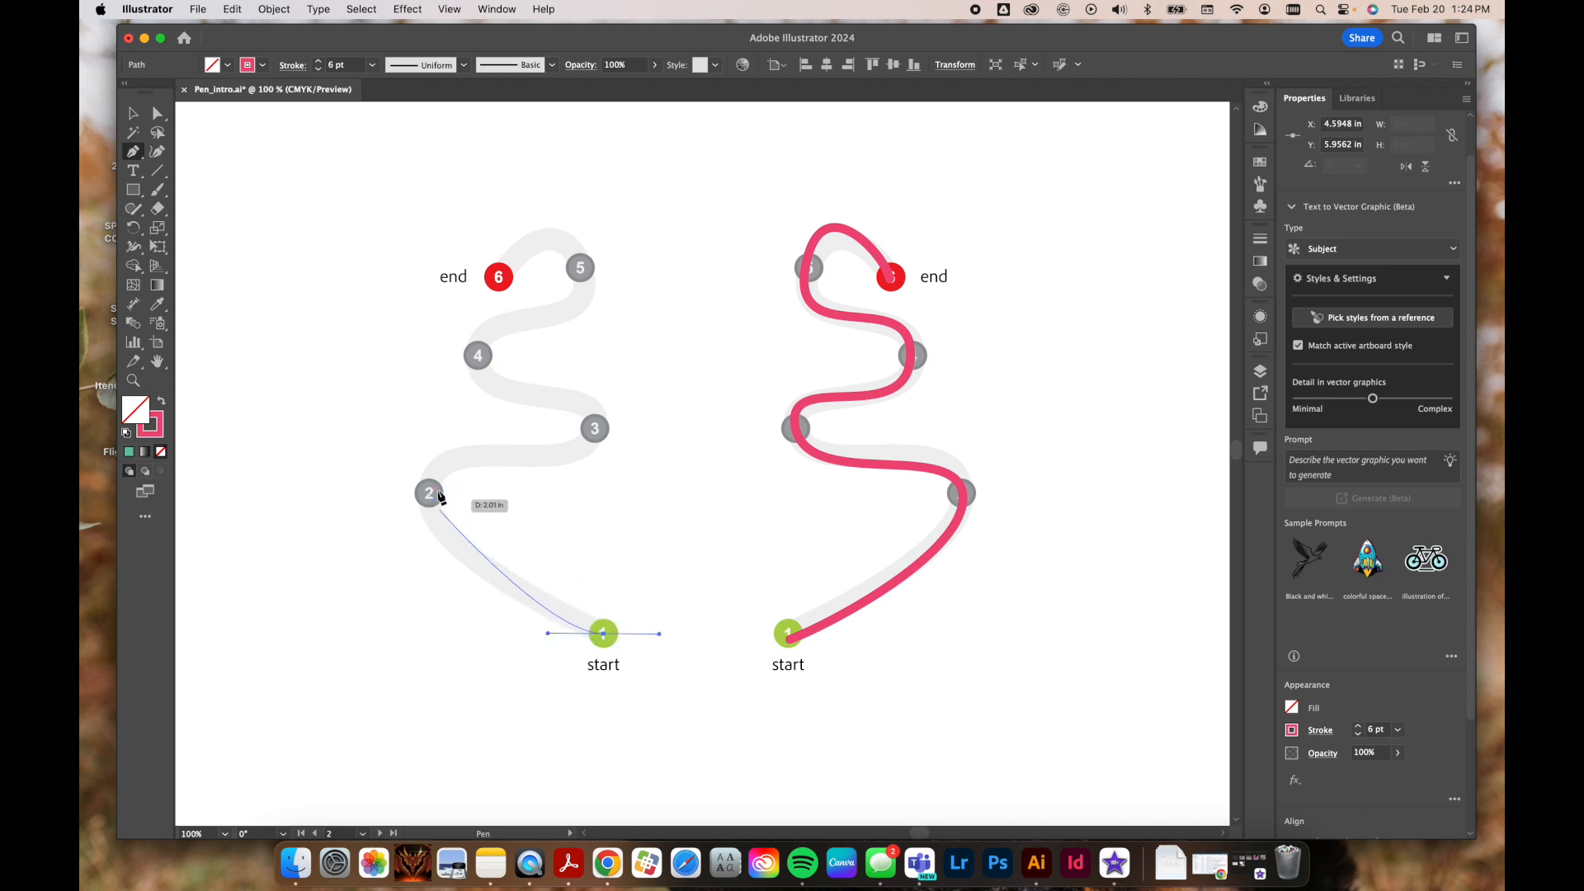
left_click(429, 499)
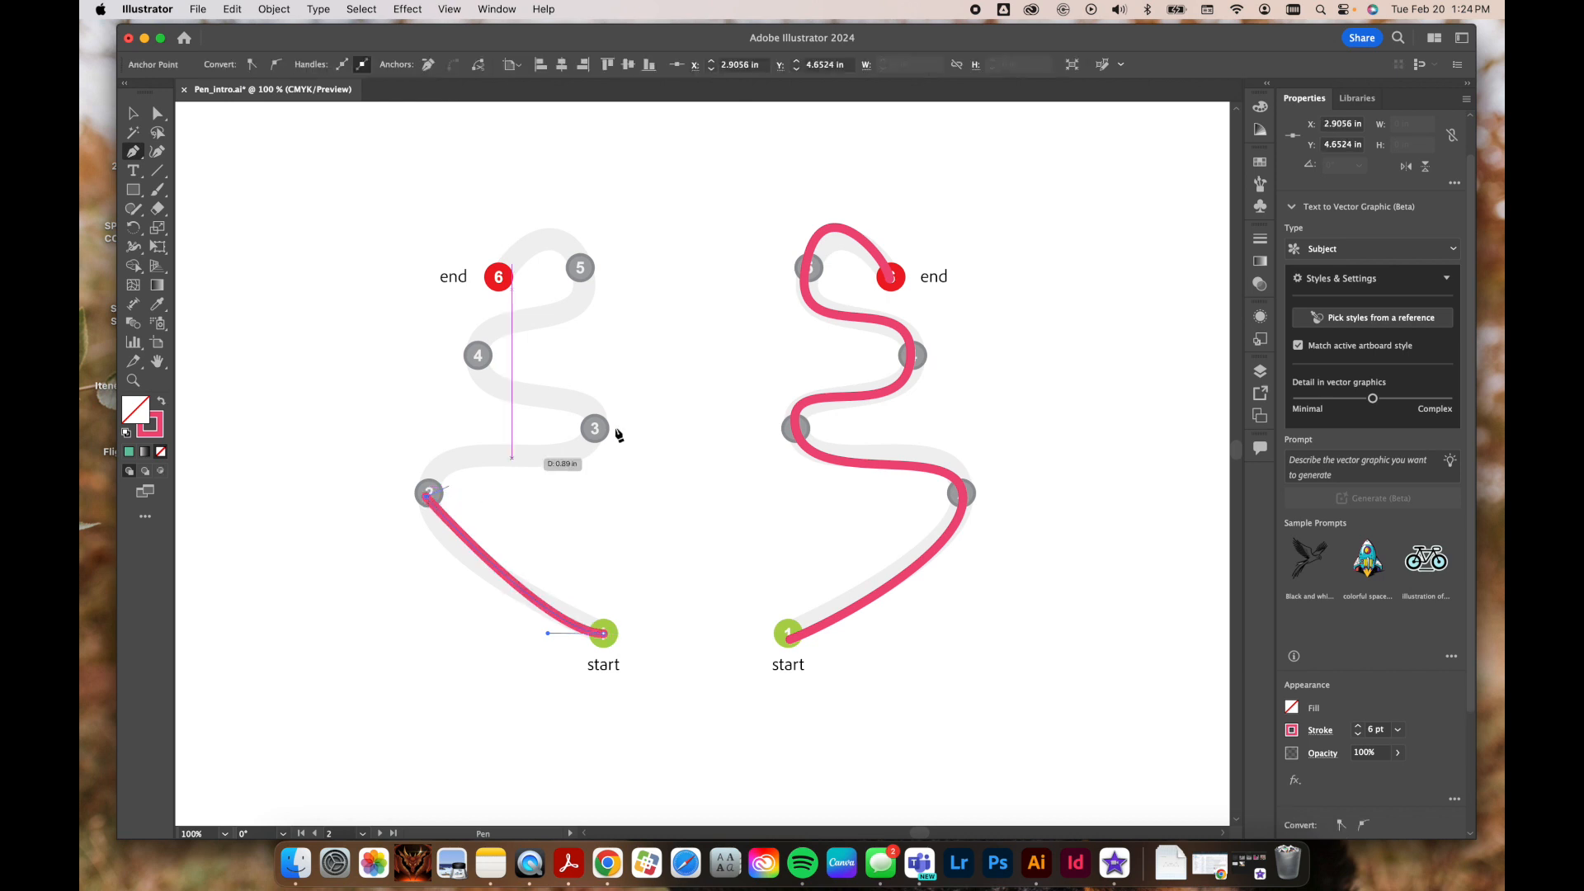
left_click_drag(594, 428, 603, 377)
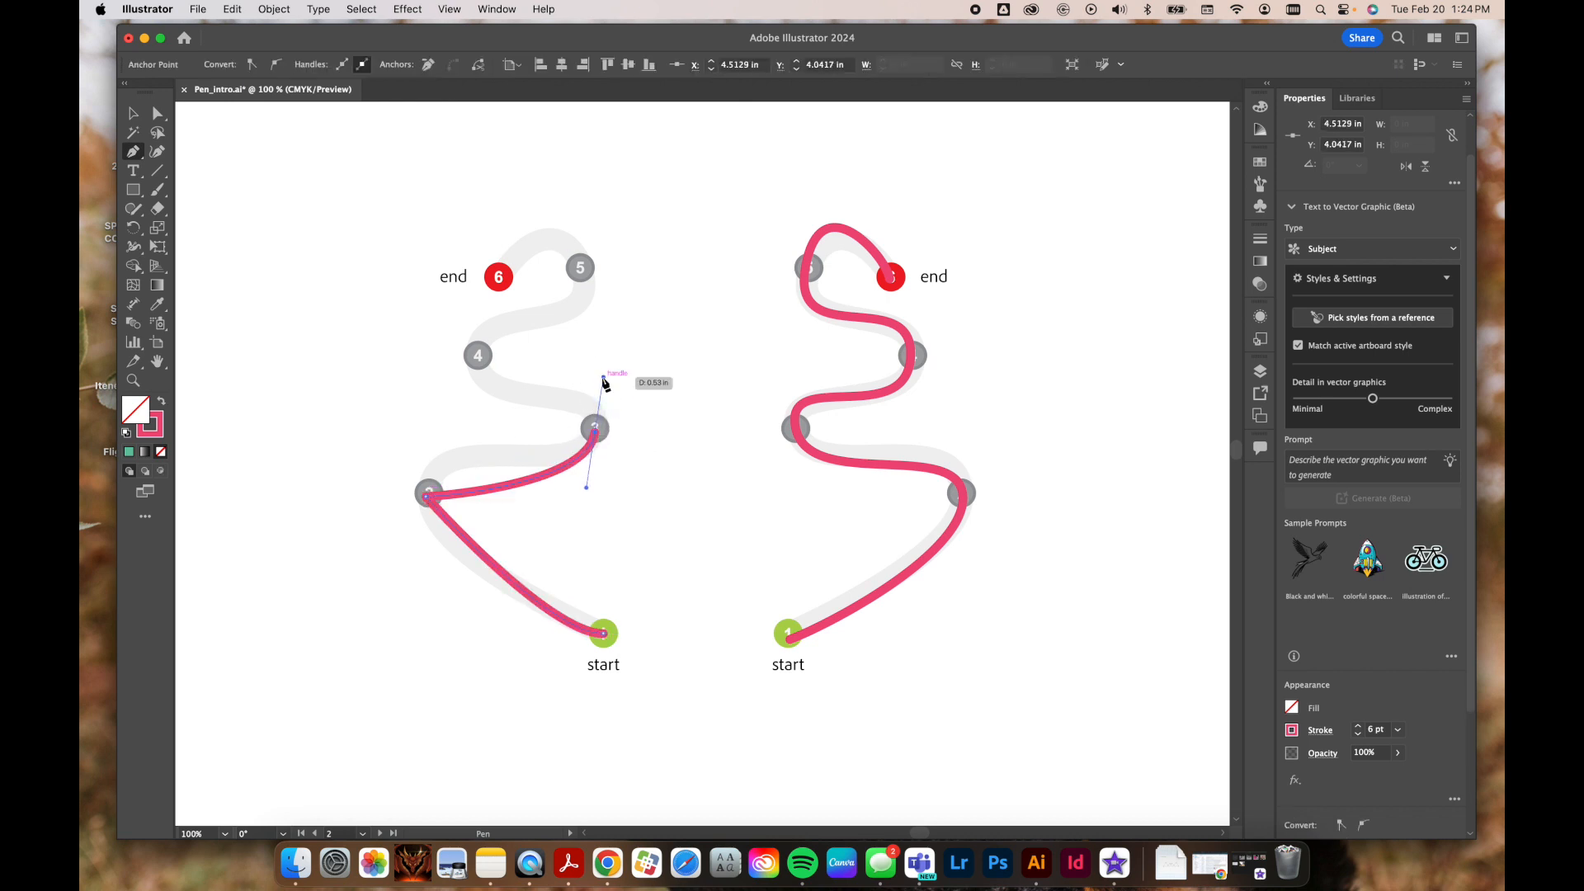
left_click(478, 356)
left_click_drag(580, 267, 570, 190)
left_click(498, 276)
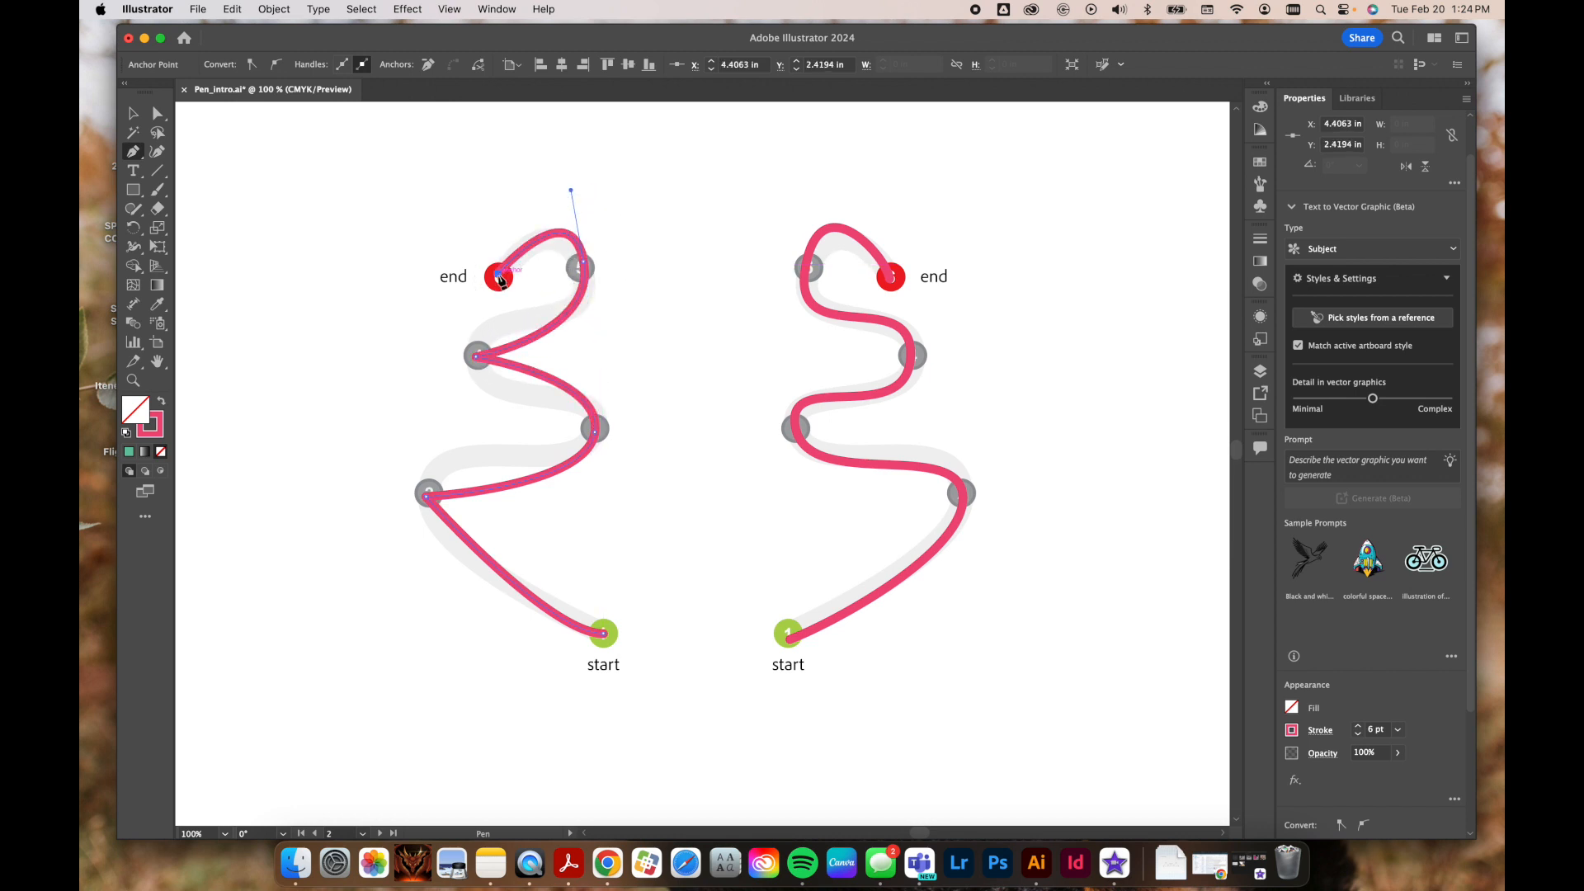
Step: Check the direction handles at points 1, 5, 4 and 2 with Direct Selection, and delete the whole left antenna path
key("v")
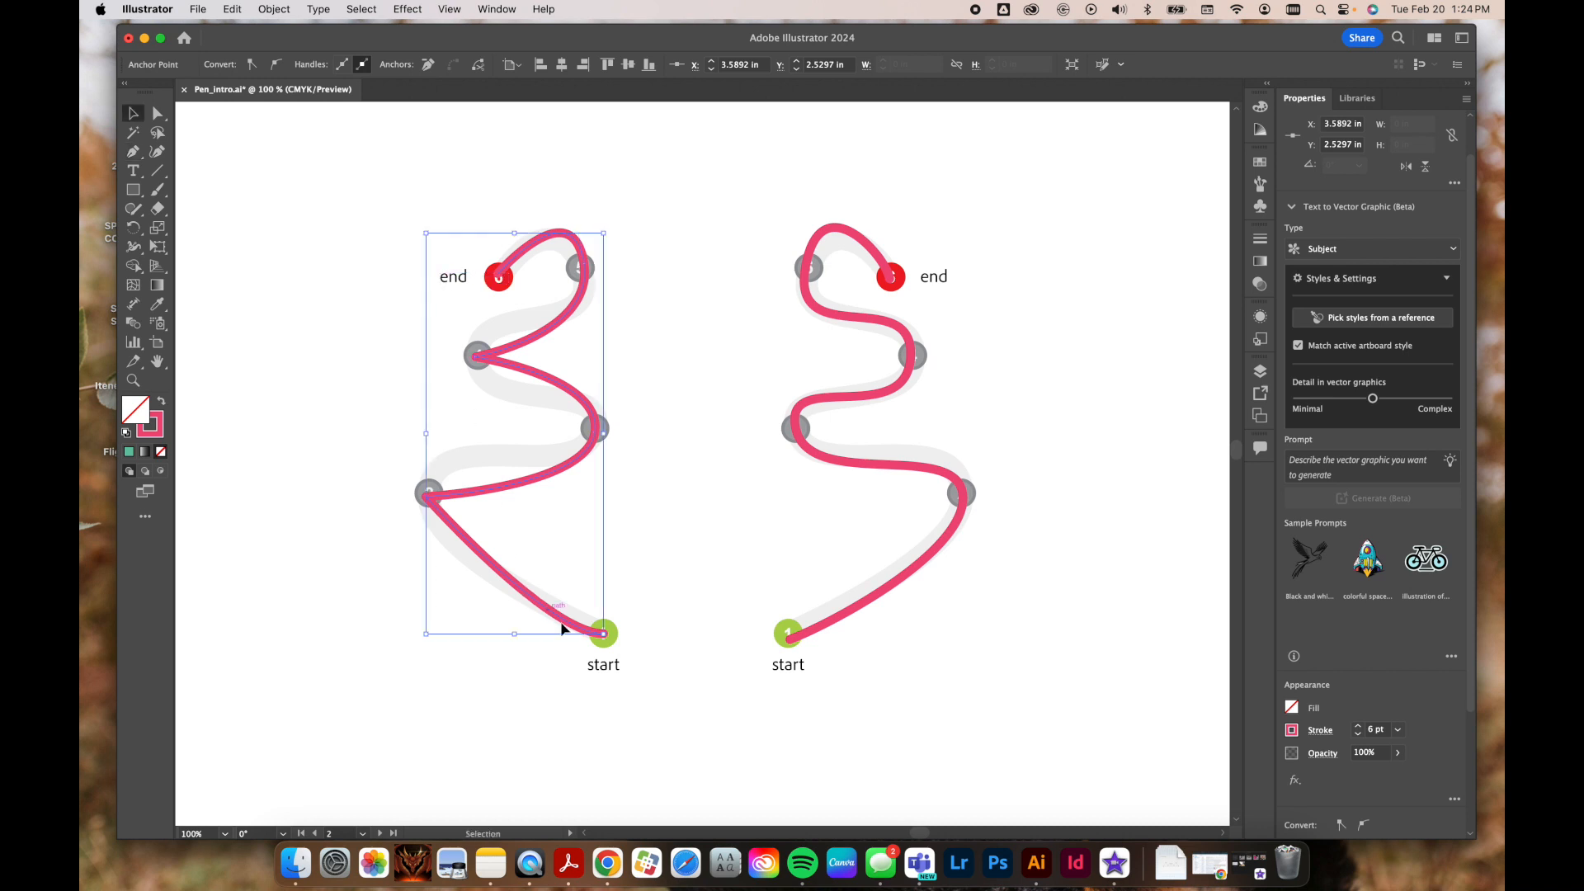
key("a")
left_click(603, 633)
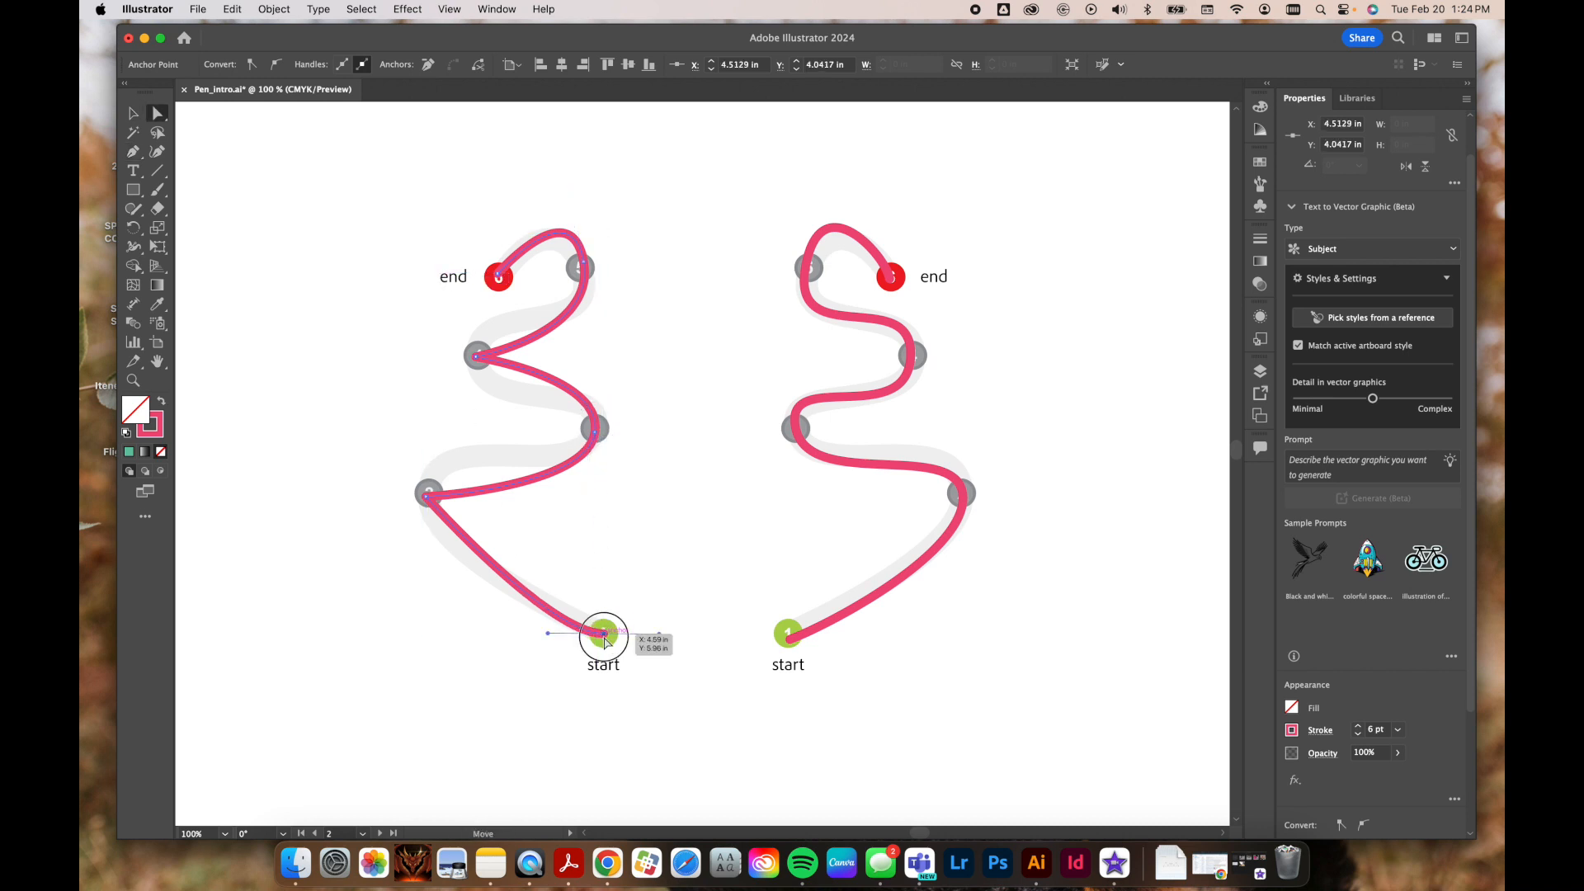
left_click(582, 266)
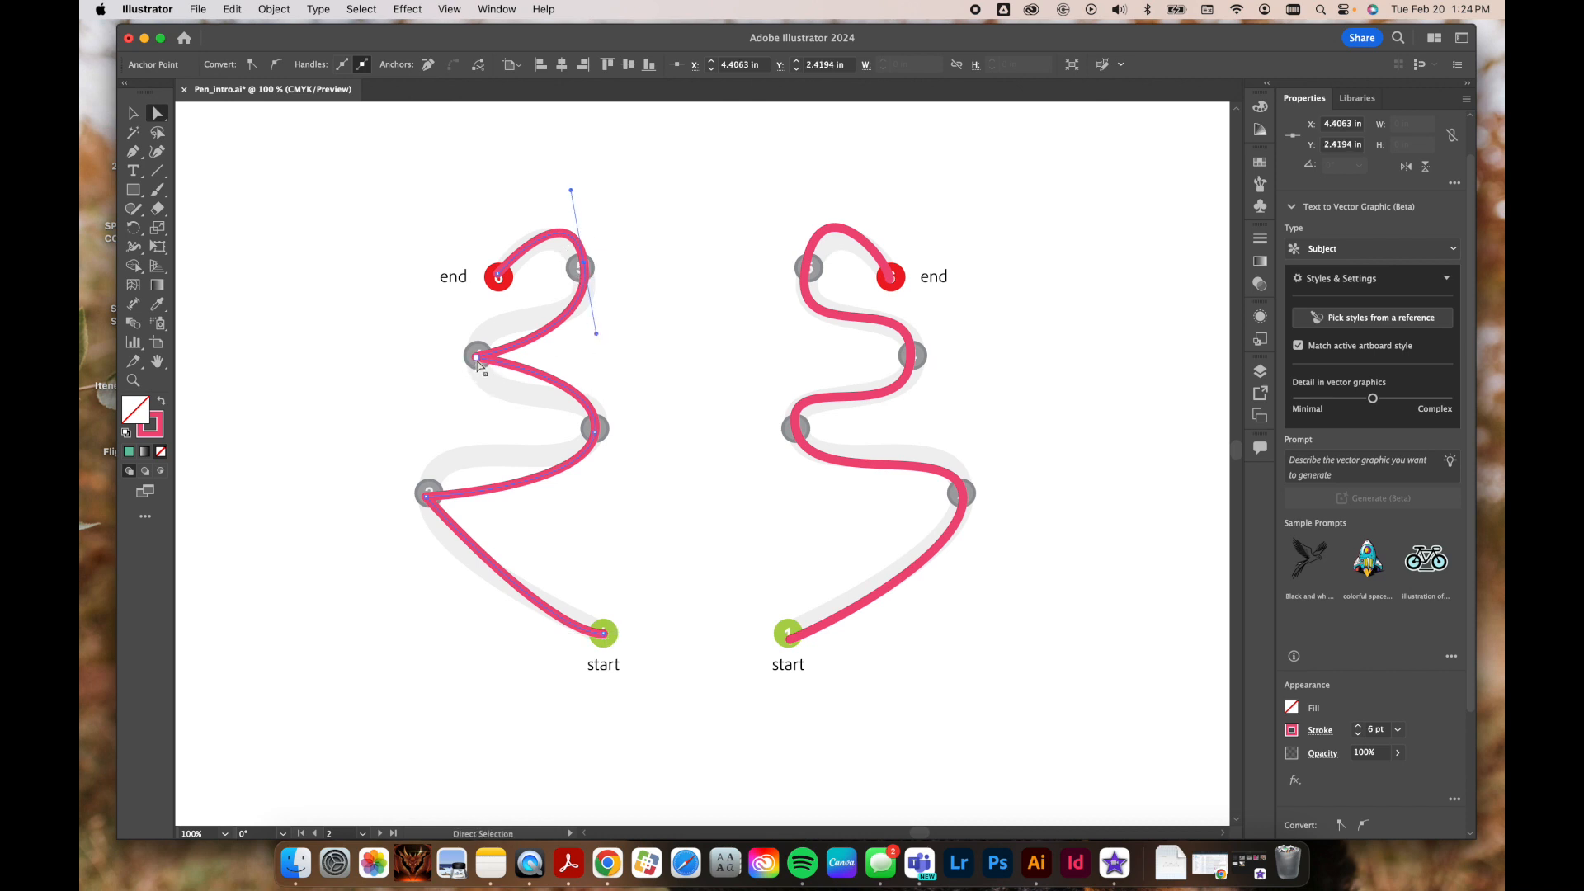
left_click(477, 357)
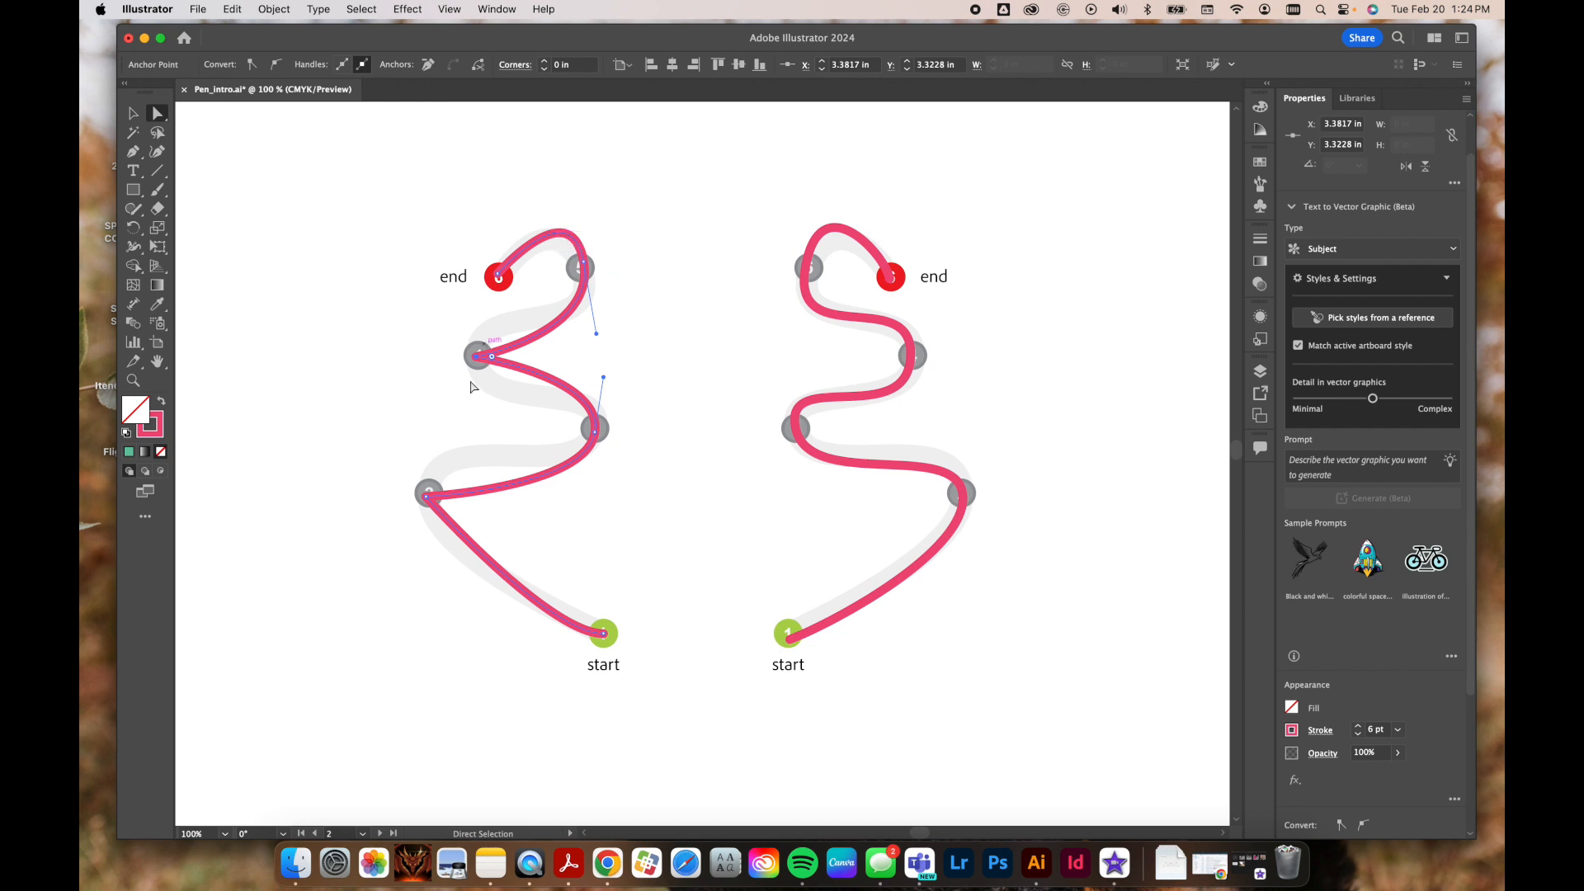
mouse_move(428, 499)
left_mouse_down()
mouse_move(367, 537)
mouse_move(423, 492)
mouse_move(432, 503)
left_mouse_up()
key("v")
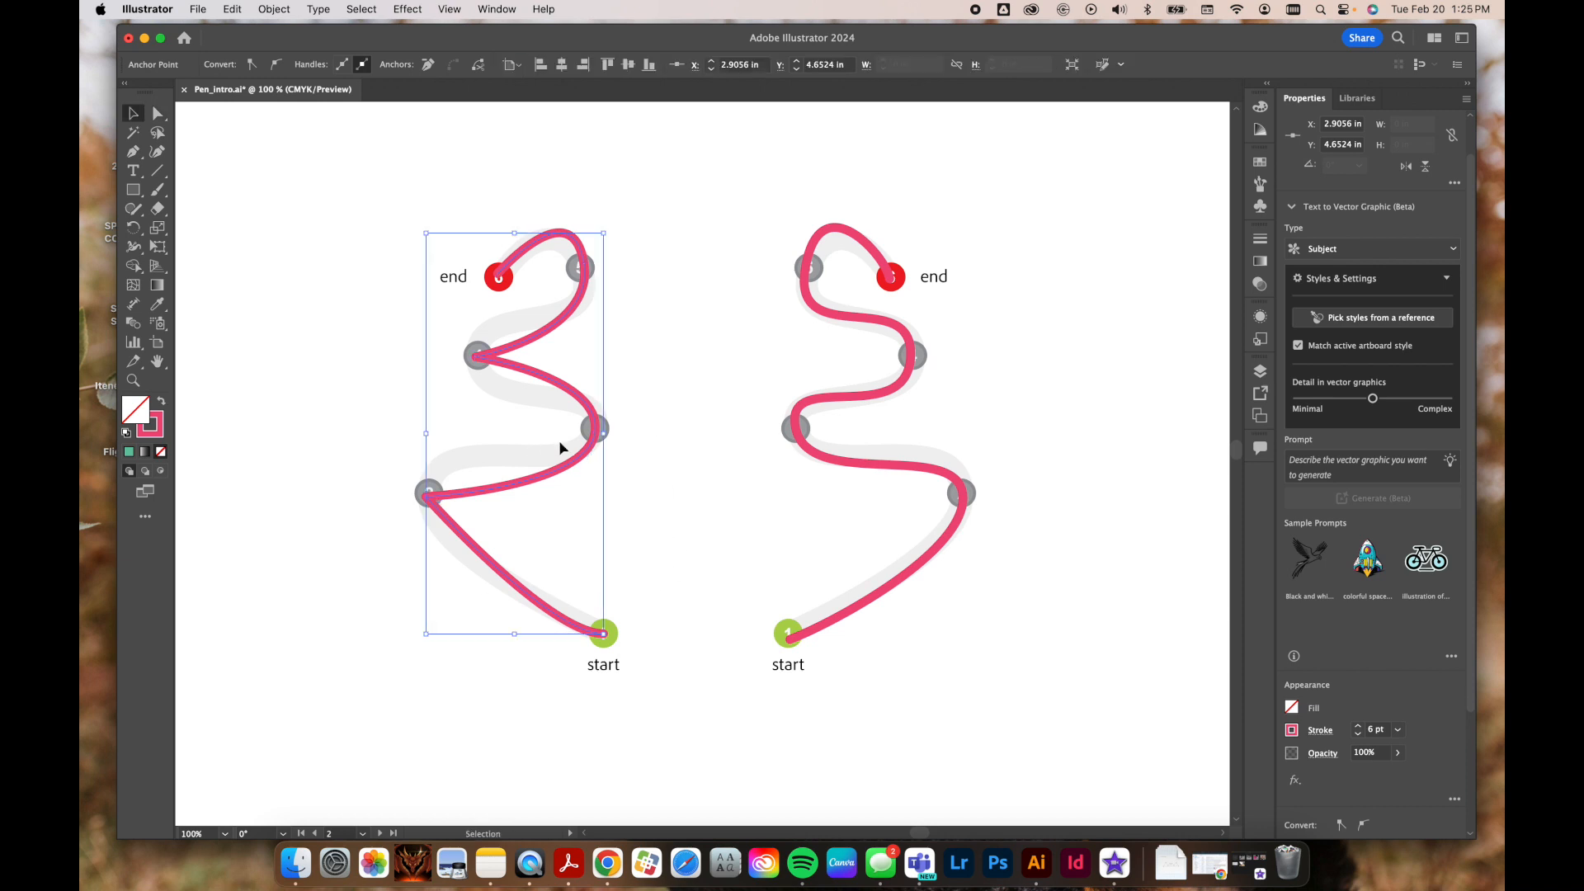
key("Delete")
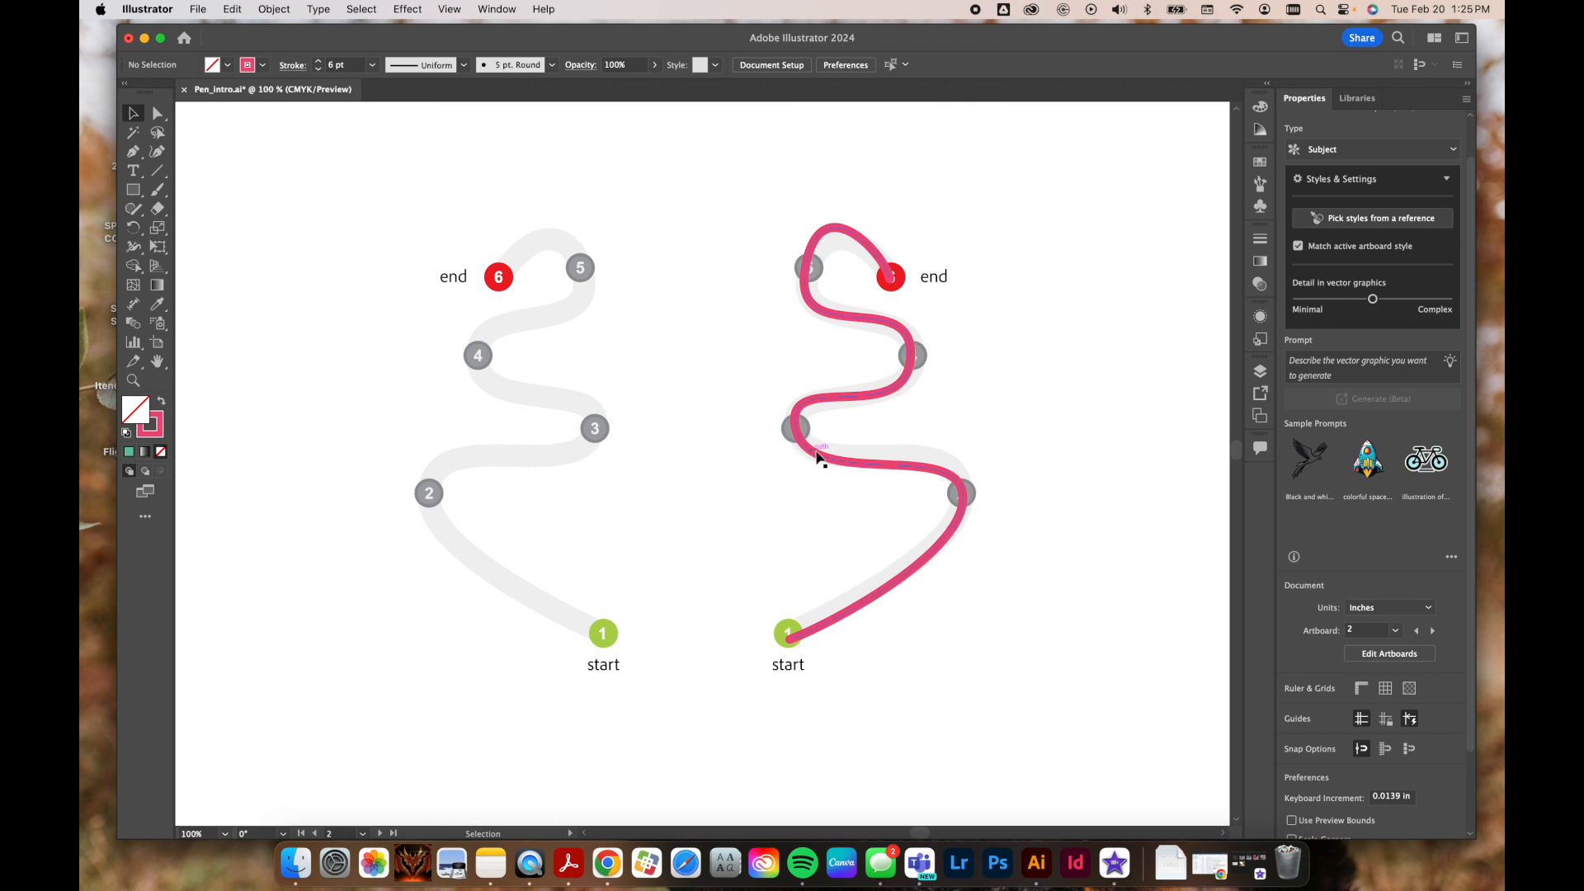
Step: Retrace the left antenna with smooth Pen anchors from point 1 to point 6, placing those at points 2, 4 and 5 slightly outside the guide
left_click(816, 459)
key("super+shift+a")
key("p")
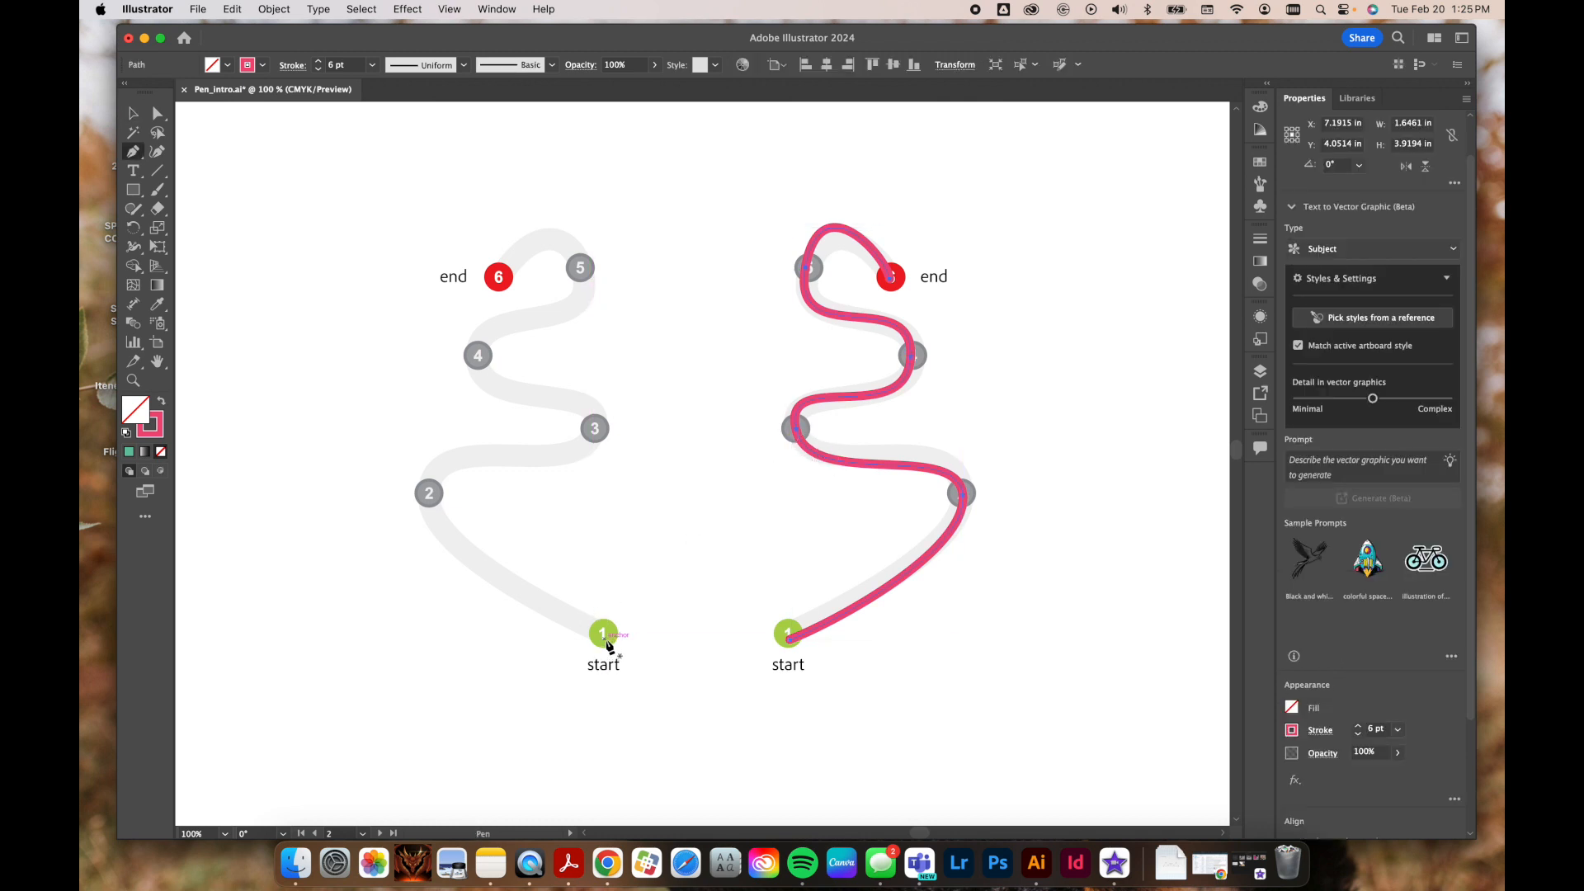
left_click_drag(603, 634, 549, 638)
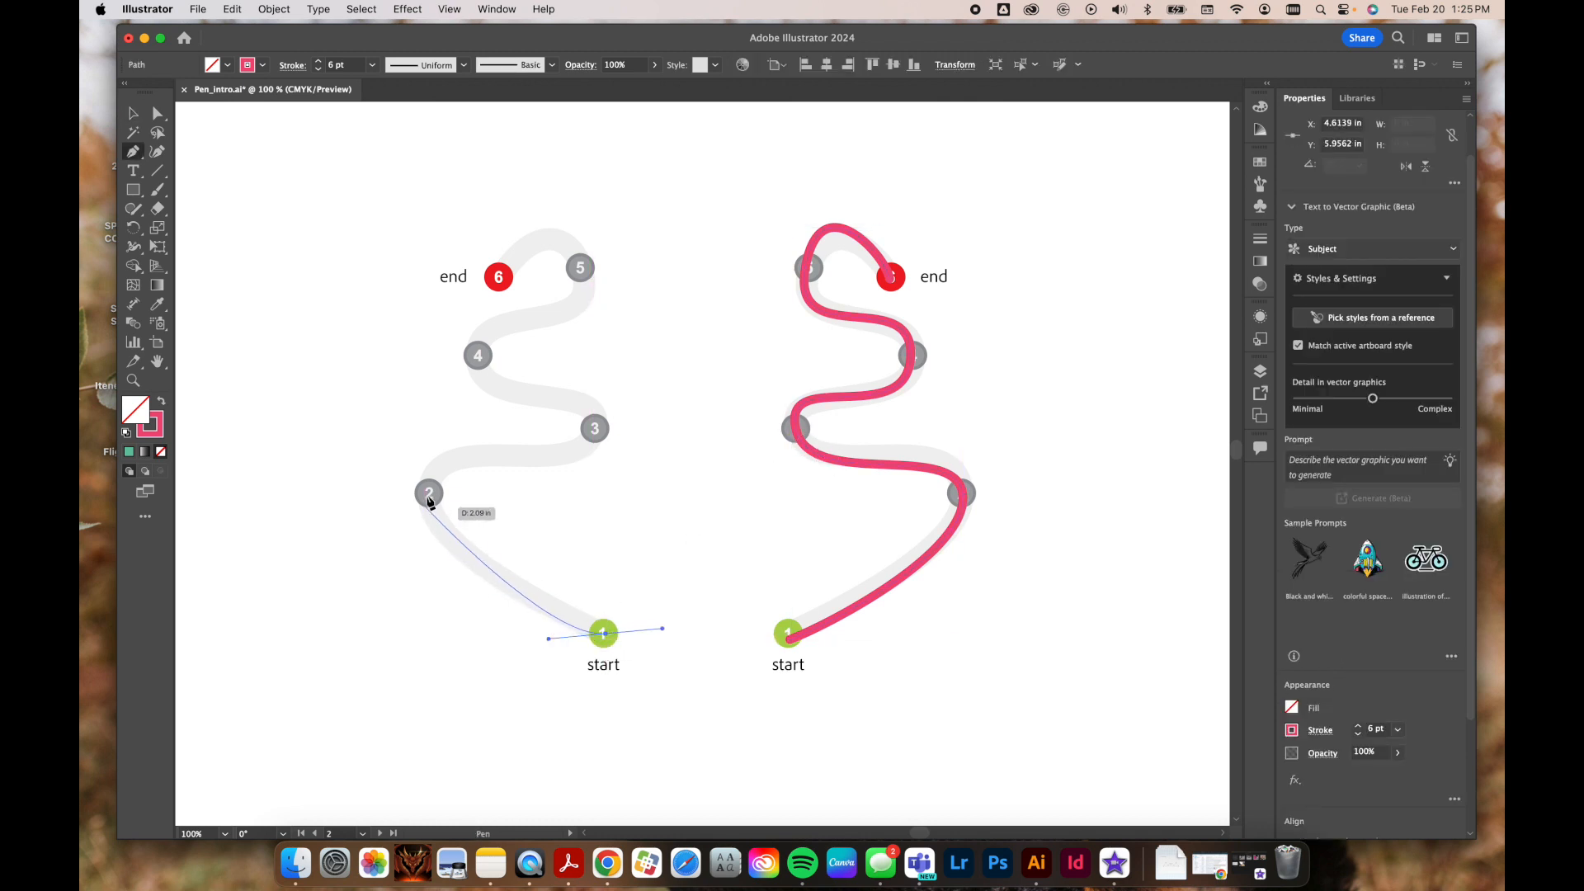
left_click_drag(409, 493, 415, 449)
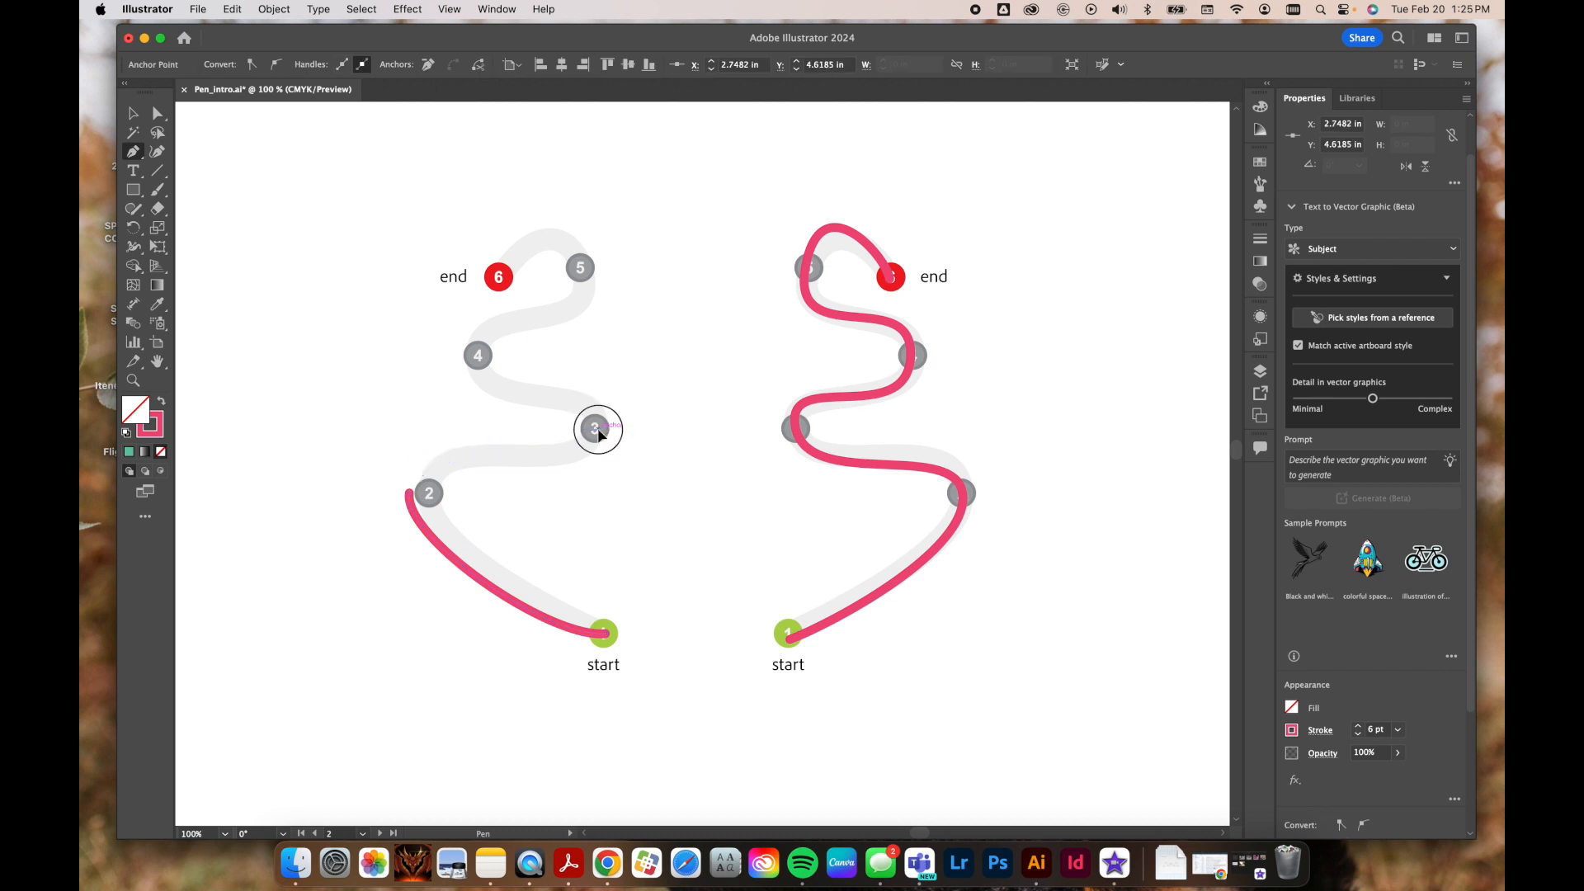
left_click_drag(596, 428, 599, 376)
left_click_drag(465, 364, 471, 319)
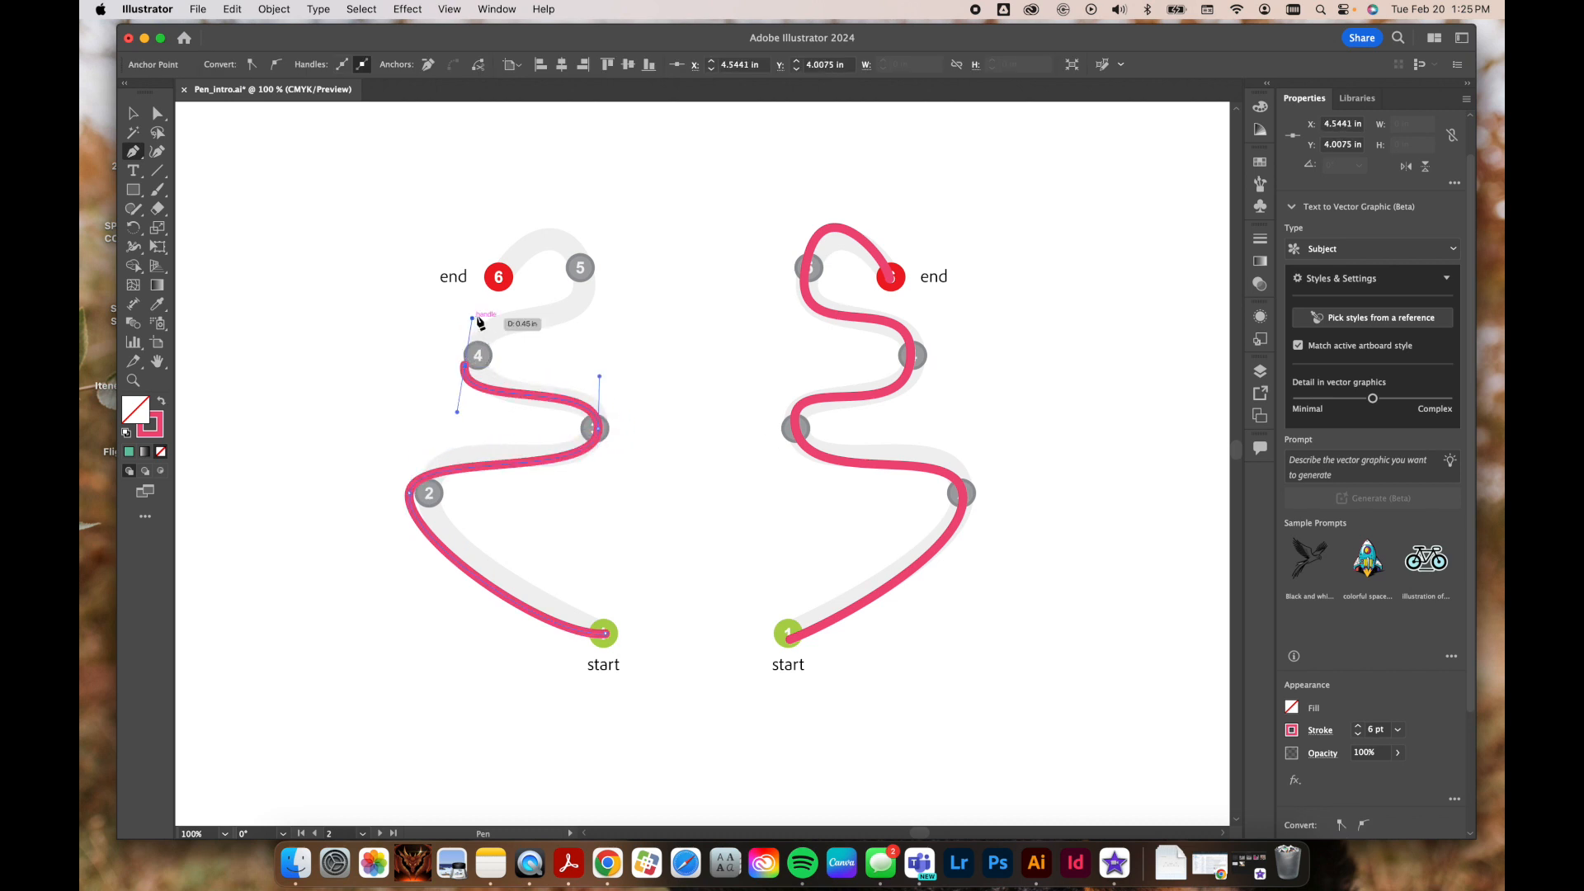
left_click_drag(593, 267, 576, 216)
left_click_drag(498, 276, 389, 234)
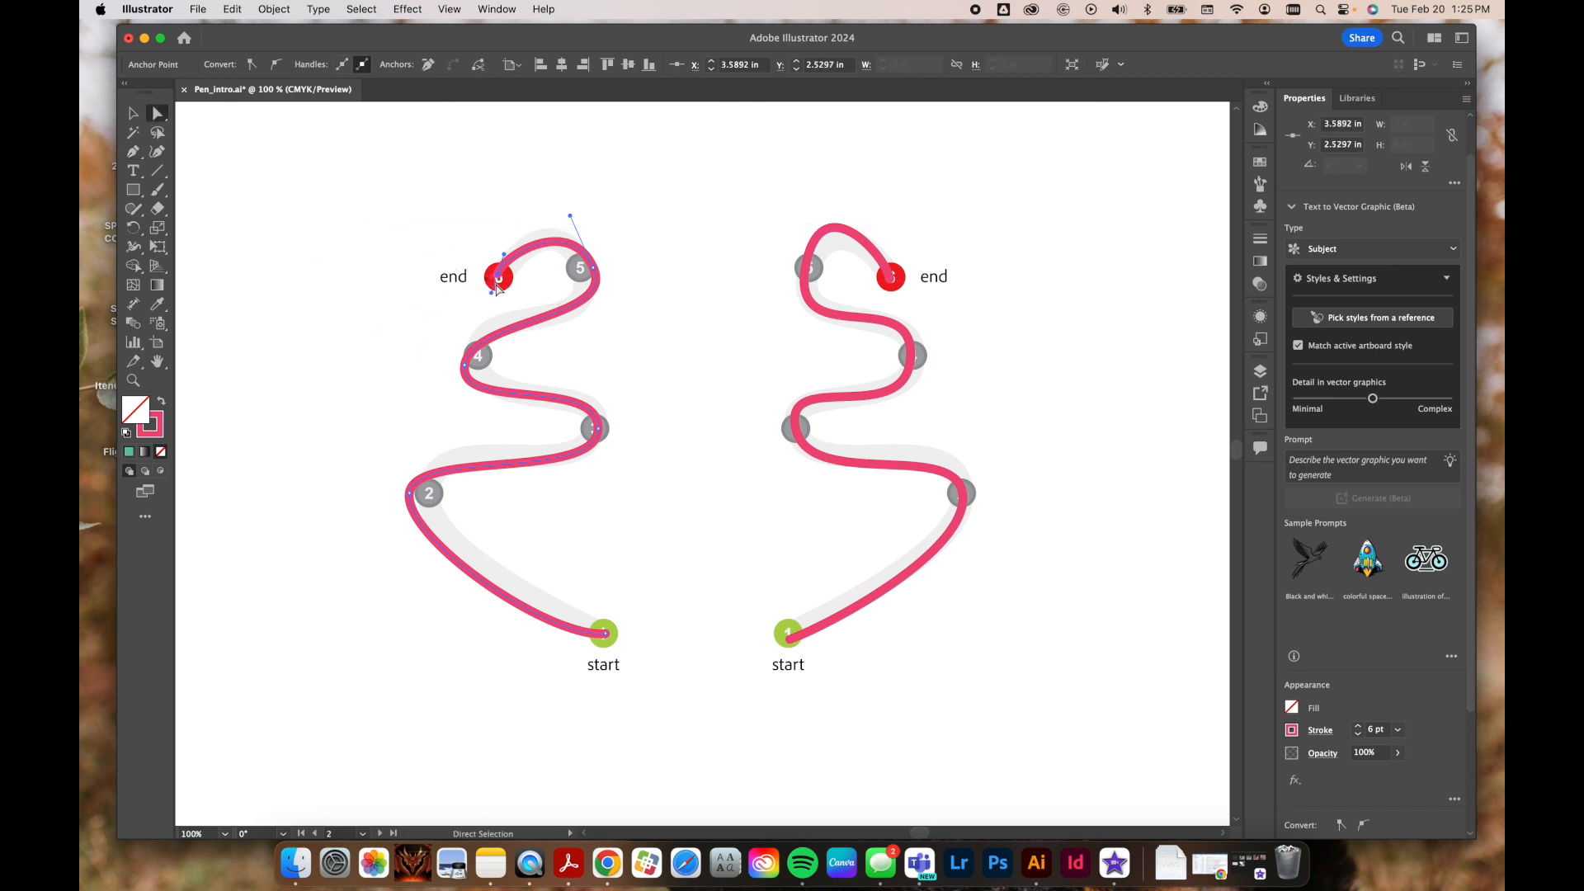
Step: Shift the whole left antenna path slightly up and to the right over its guide with the Selection tool
key("a")
left_click(135, 115)
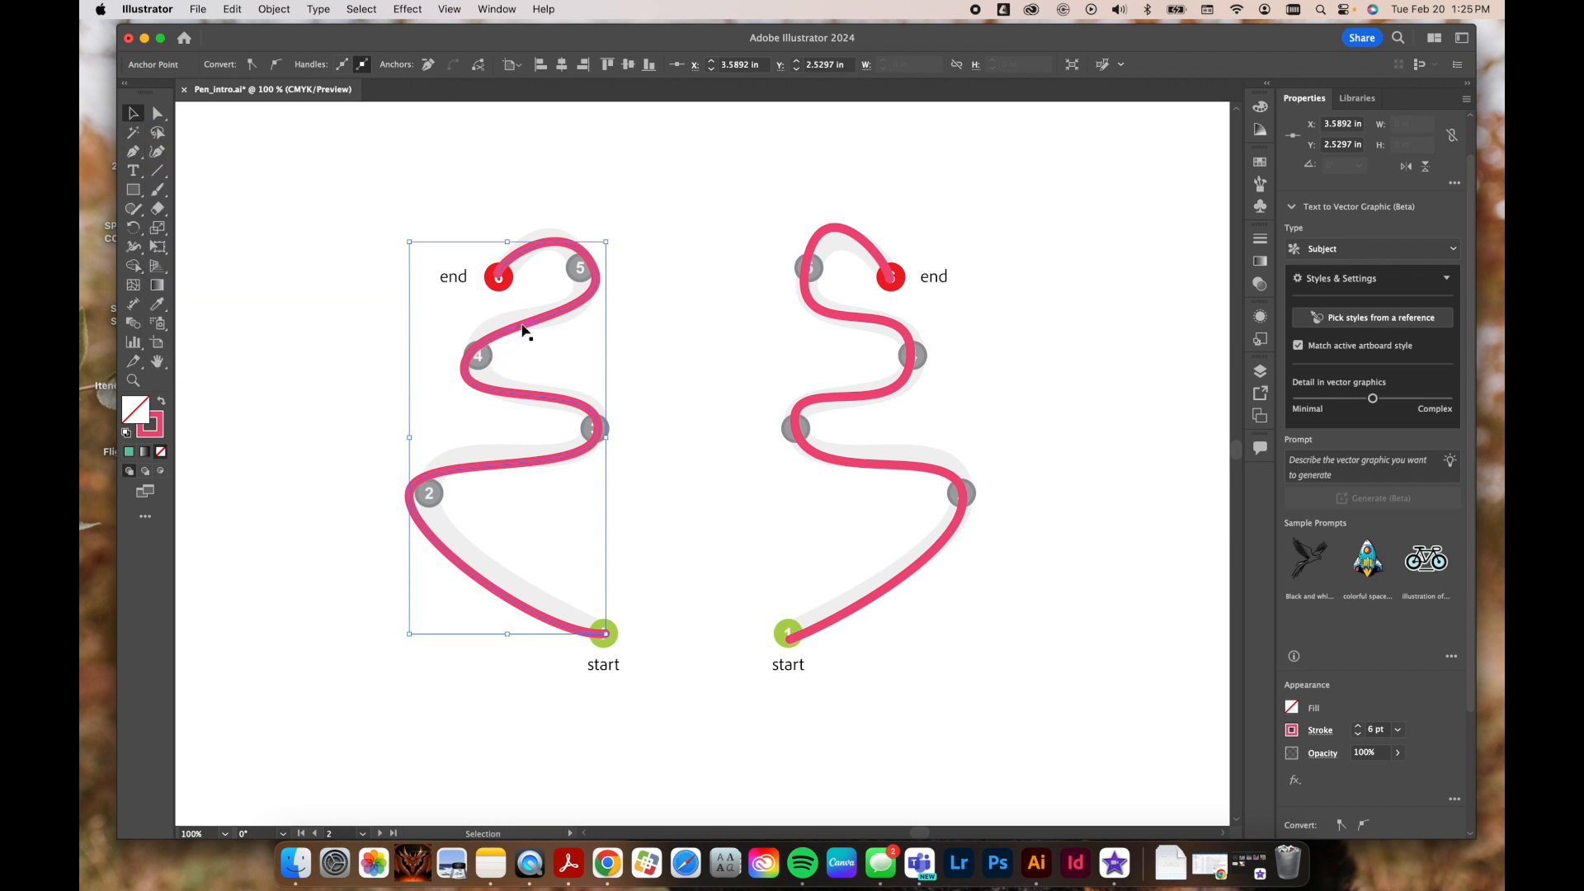
mouse_move(526, 330)
left_mouse_down()
mouse_move(569, 379)
mouse_move(537, 301)
mouse_move(529, 320)
left_mouse_up()
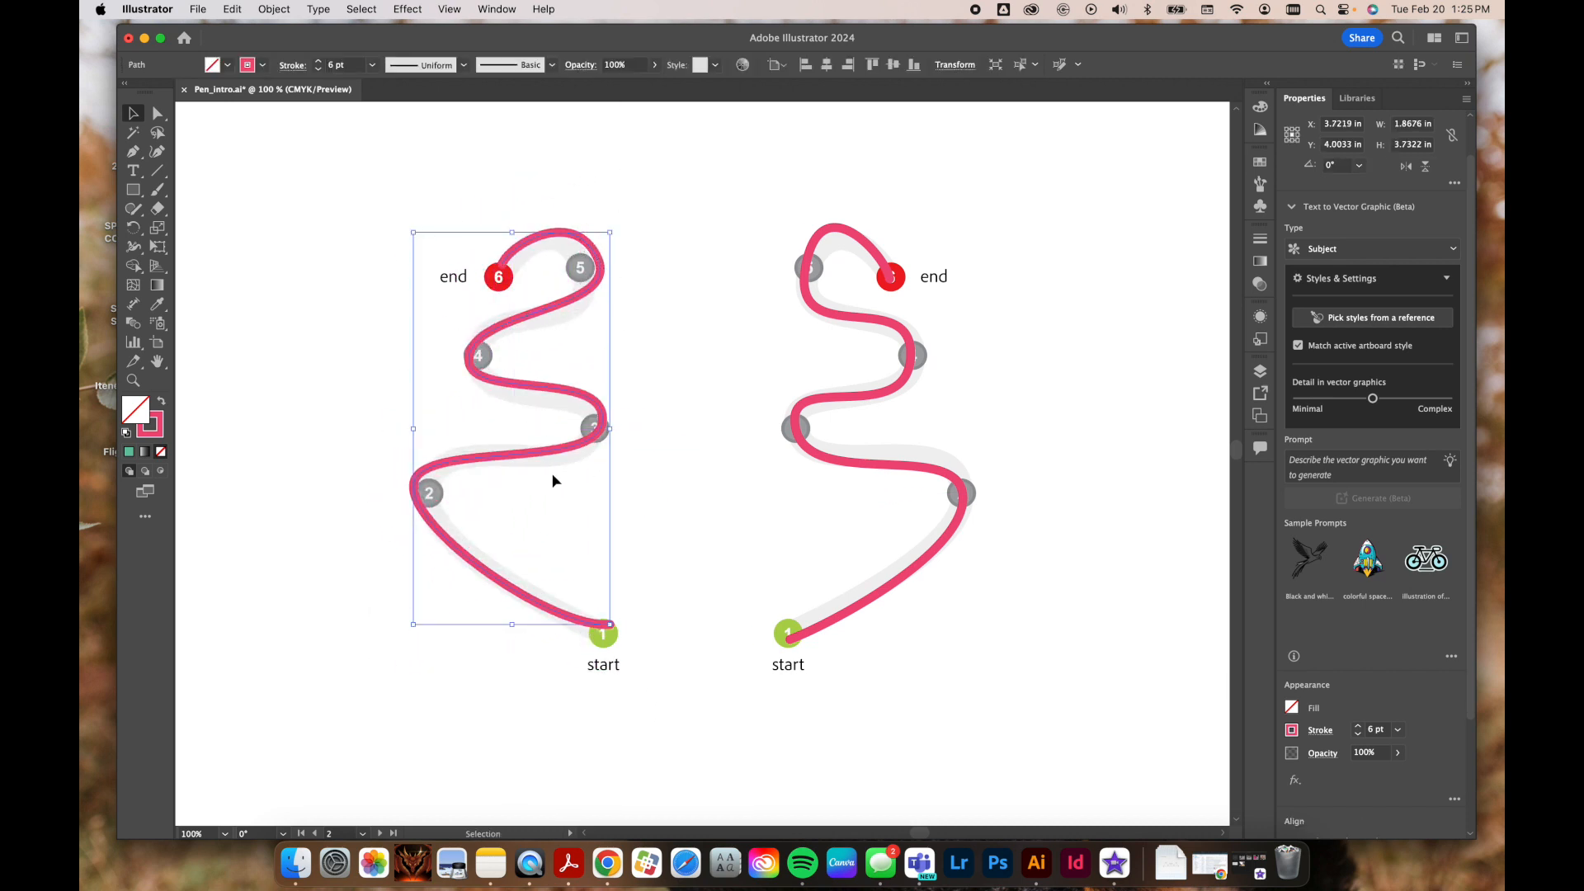
mouse_move(560, 458)
left_mouse_down()
mouse_move(566, 417)
mouse_move(558, 505)
mouse_move(532, 475)
mouse_move(537, 509)
mouse_move(559, 458)
left_mouse_up()
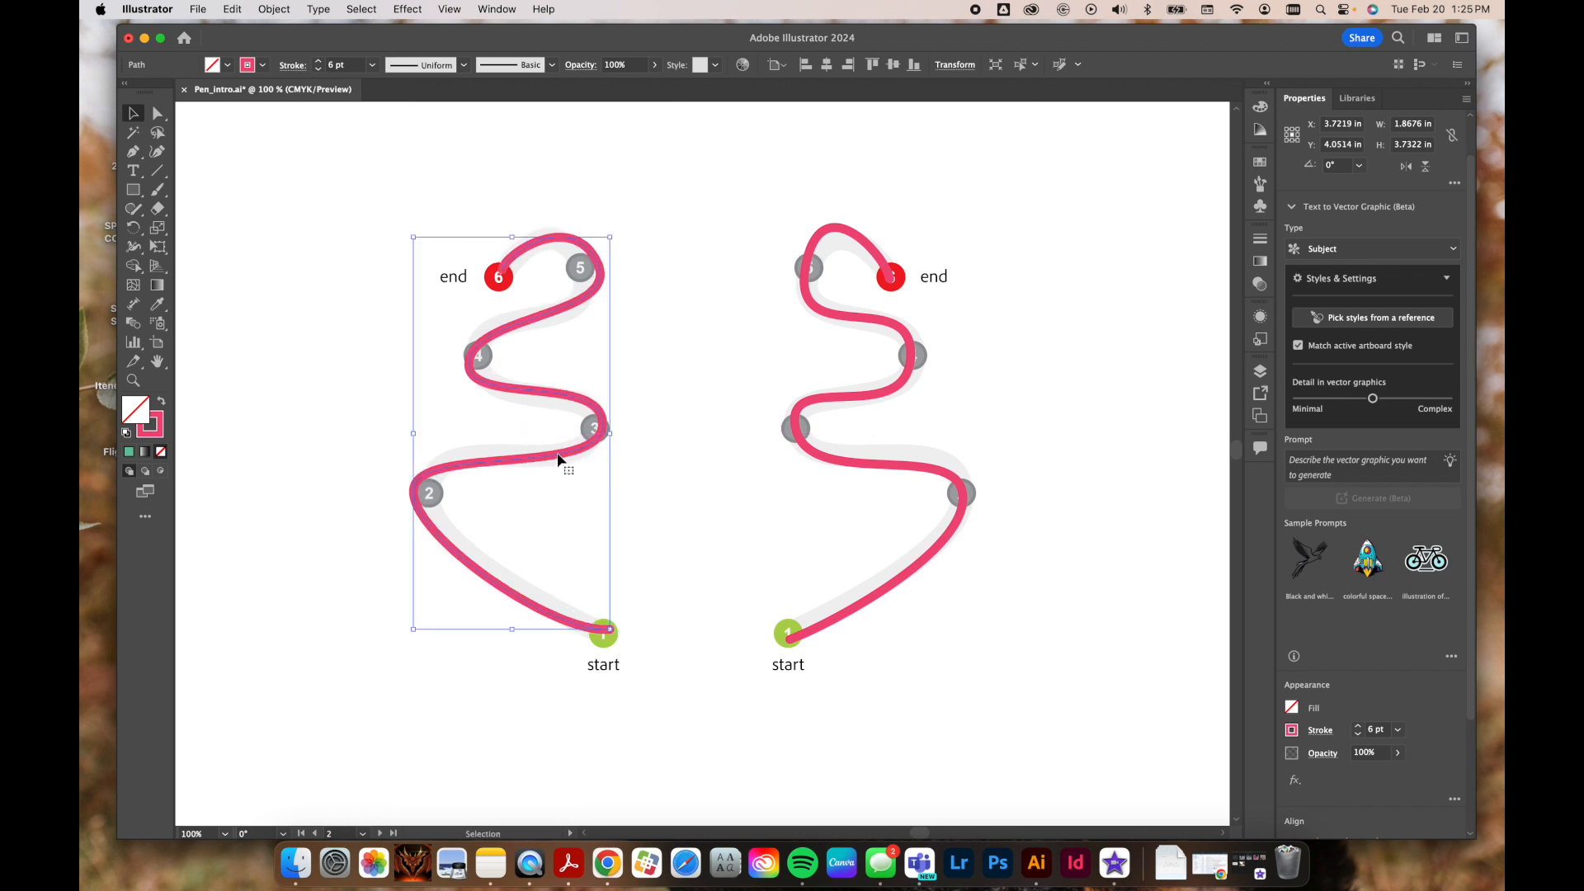
Step: Move the left antenna's anchor at point 5 onto its marker and adjust its direction handles to follow the guide
left_click(159, 114)
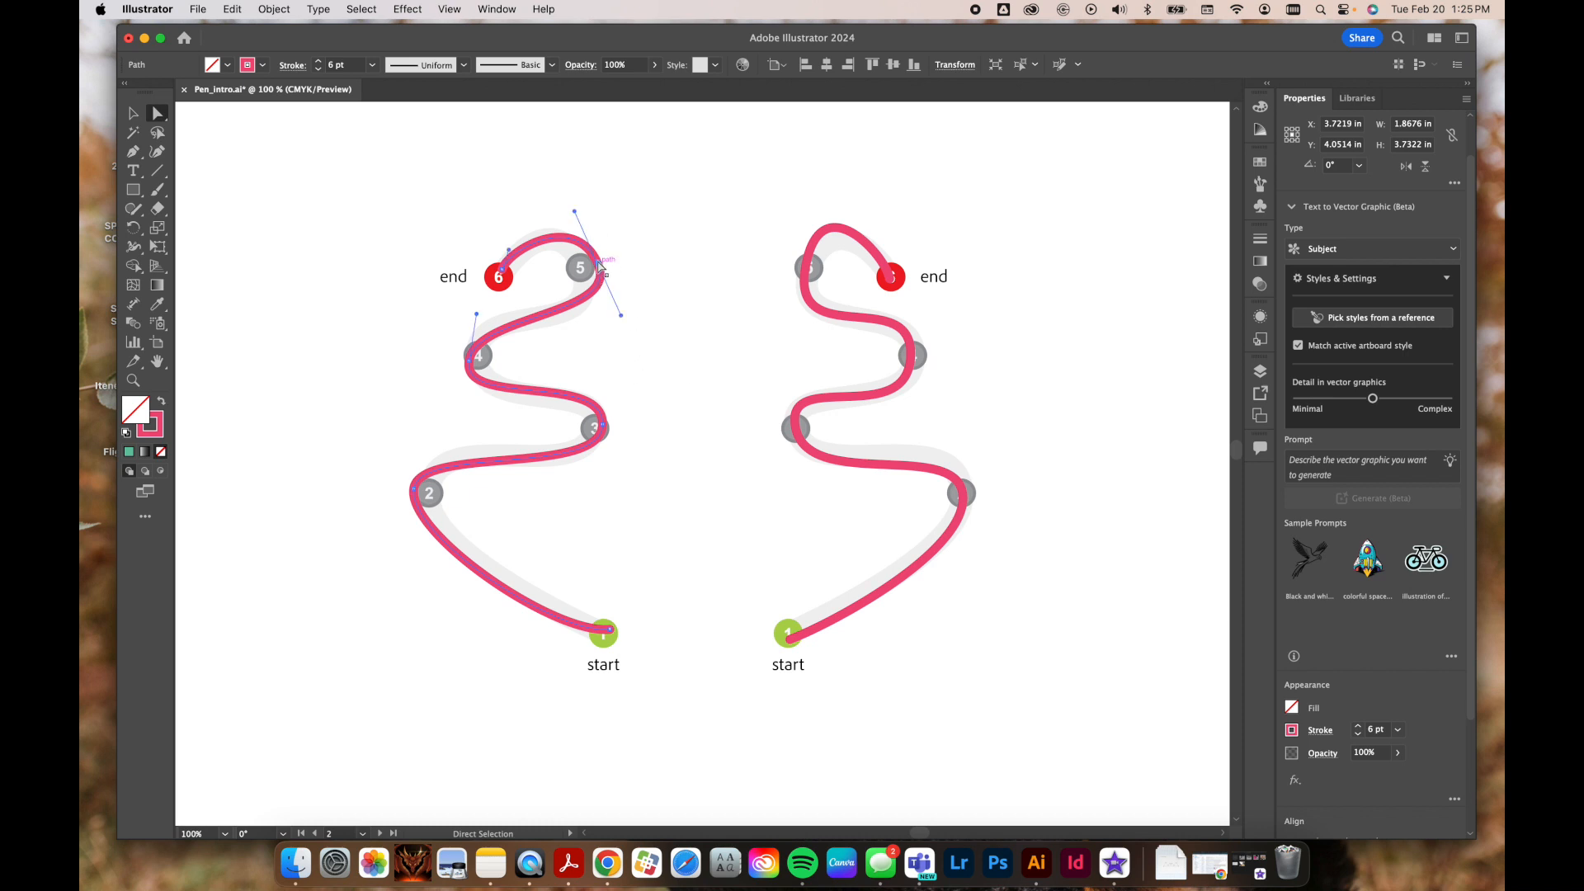
left_click(600, 264)
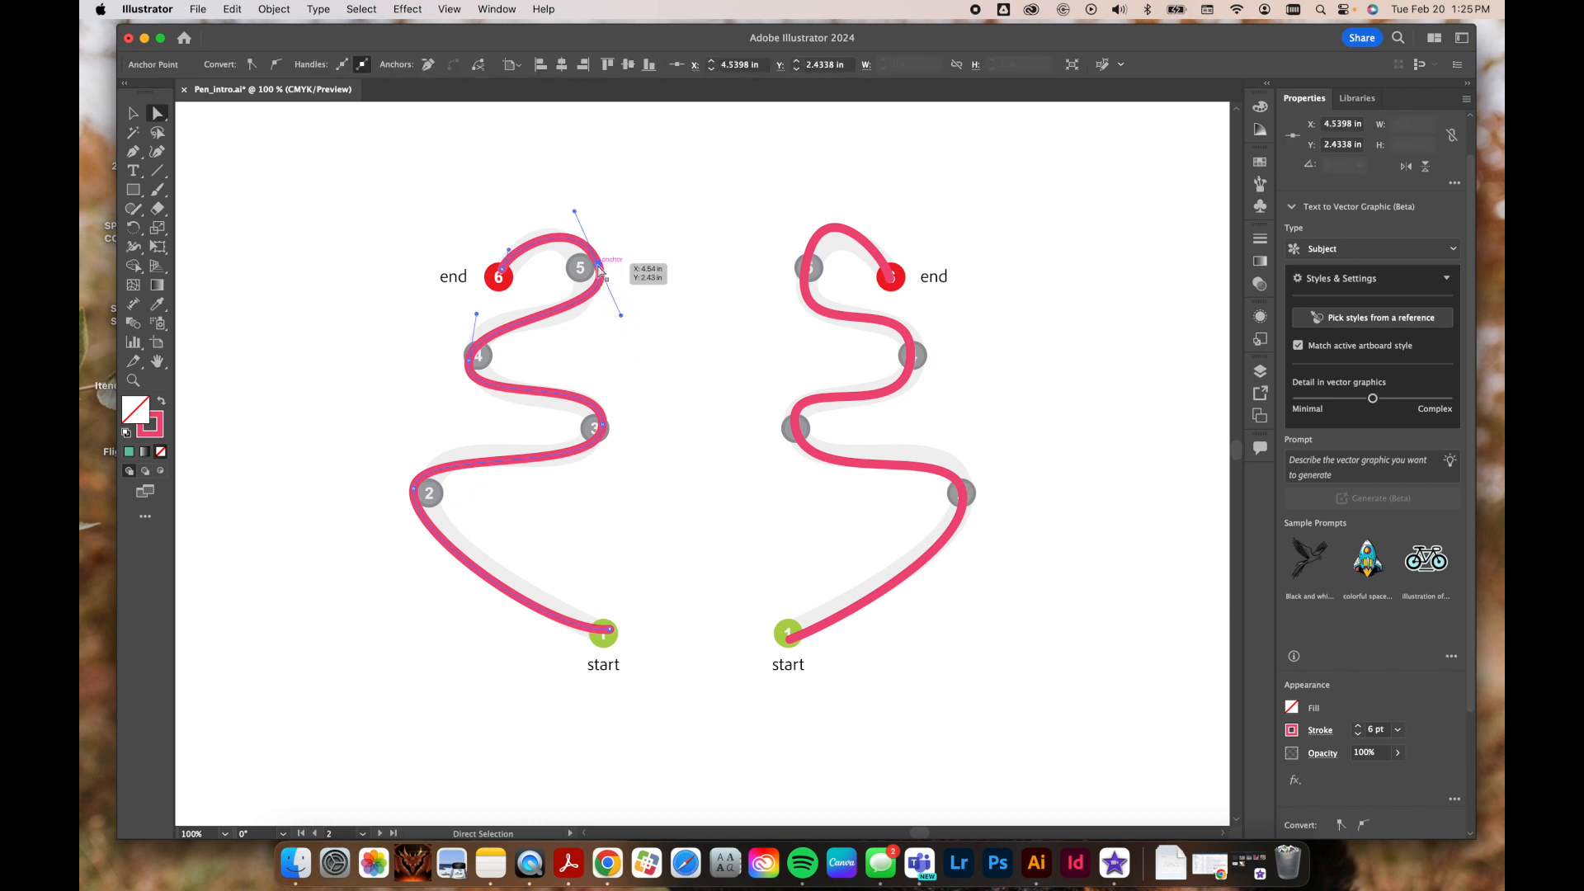
left_click_drag(622, 316, 593, 342)
left_click_drag(601, 269, 584, 273)
left_click_drag(584, 211, 561, 213)
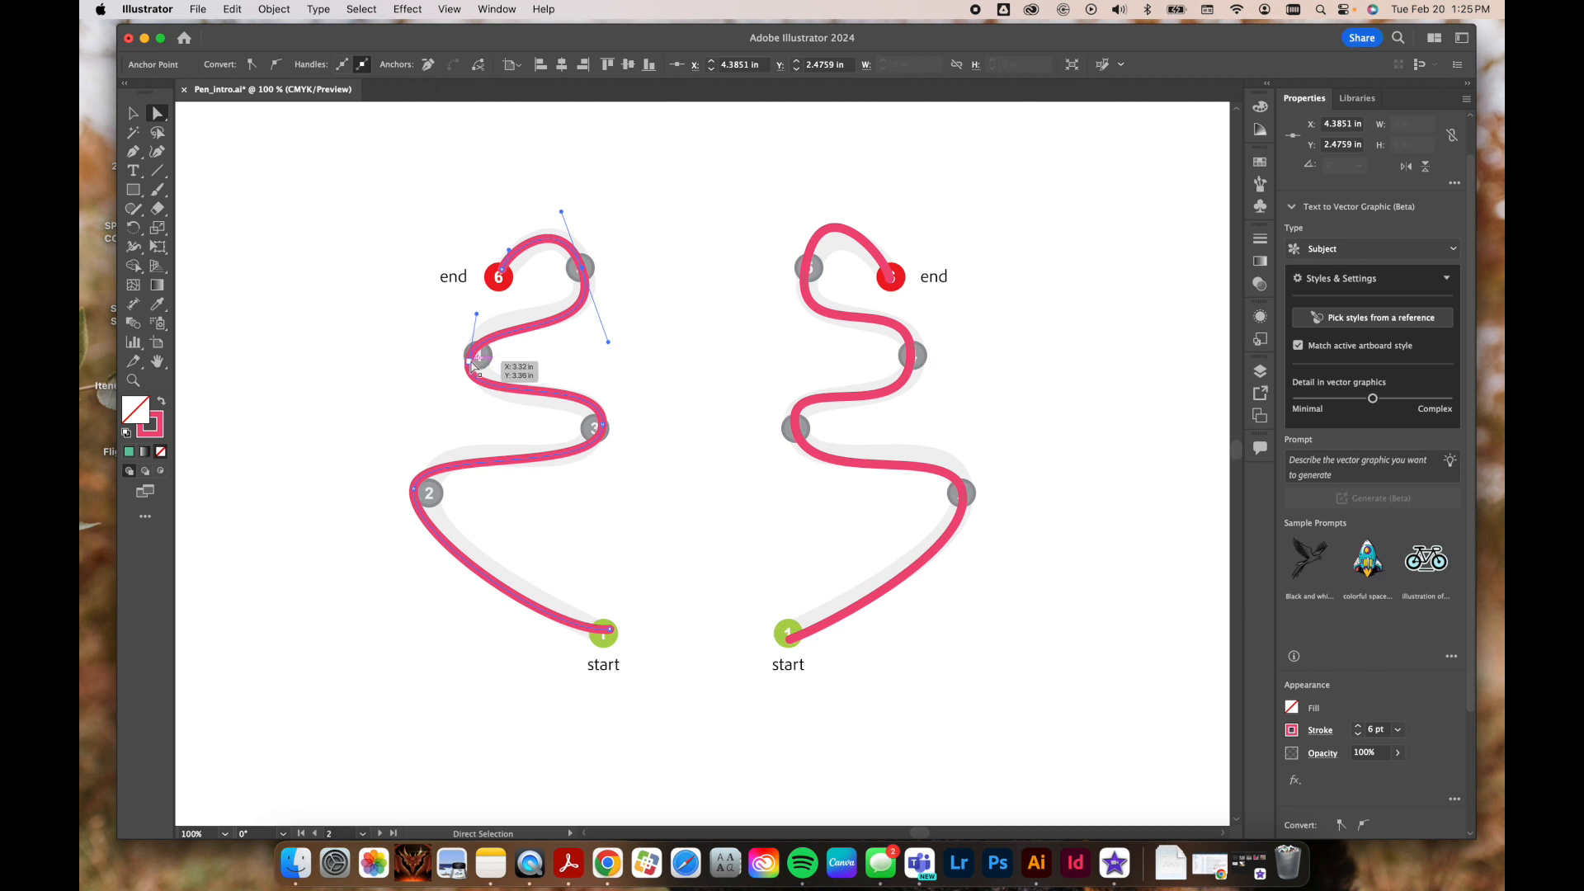
Step: Centre the left antenna's anchor on point 4, lengthen its handles, and adjust the lower direction handle at point 3
left_click_drag(473, 363, 473, 422)
left_click_drag(482, 307, 482, 291)
left_click(607, 428)
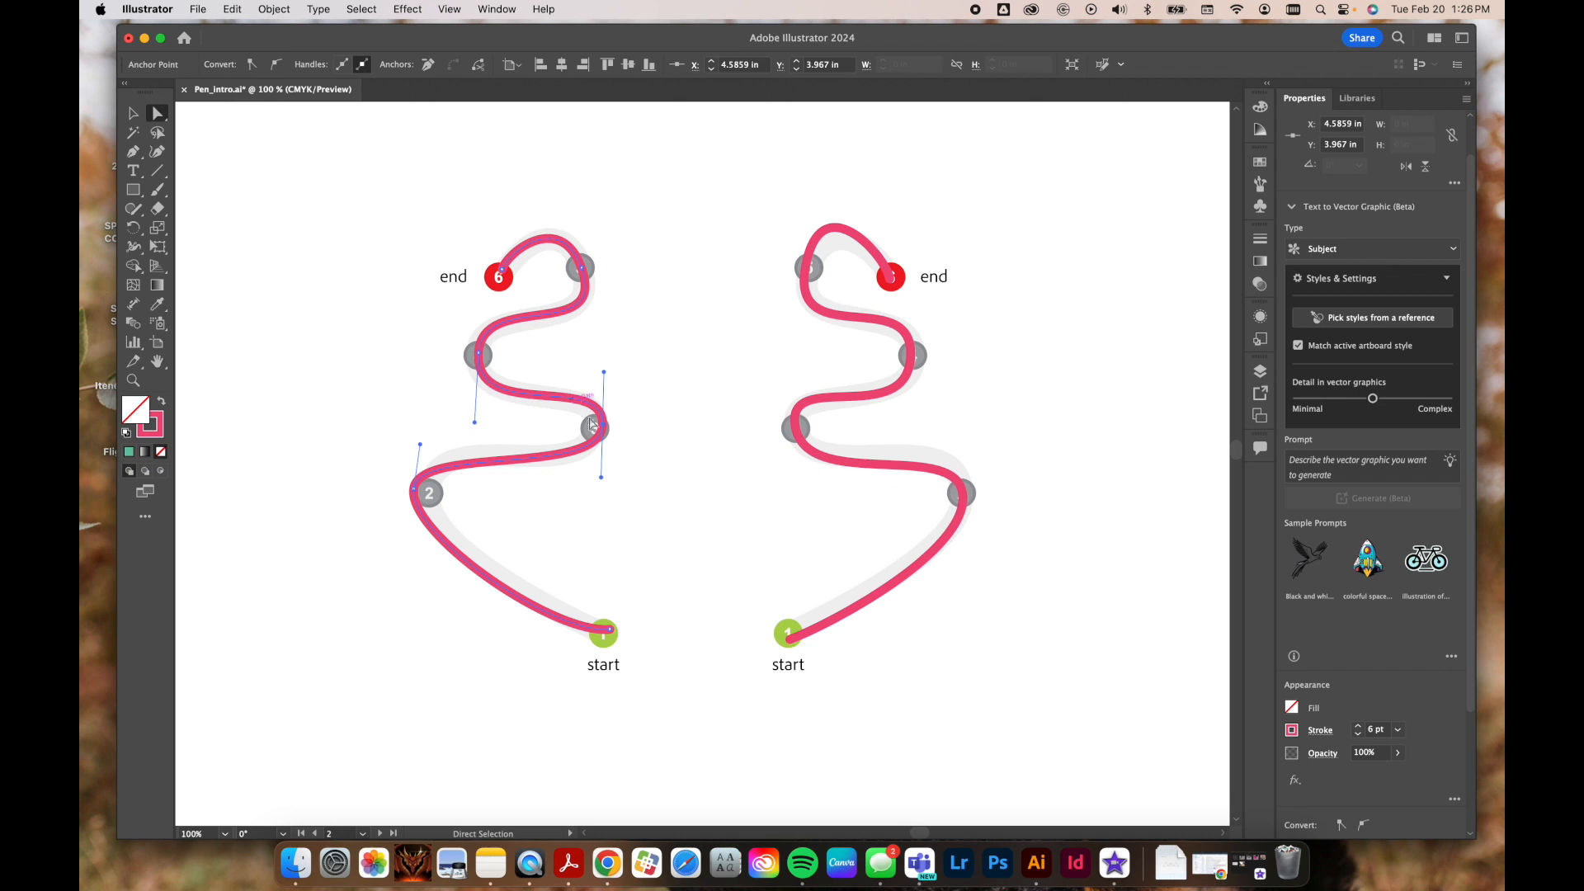
mouse_move(601, 478)
left_mouse_down()
mouse_move(725, 470)
mouse_move(488, 477)
mouse_move(672, 523)
mouse_move(572, 506)
mouse_move(605, 460)
mouse_move(582, 610)
mouse_move(614, 437)
mouse_move(580, 651)
mouse_move(606, 452)
mouse_move(593, 438)
mouse_move(542, 647)
mouse_move(583, 569)
mouse_move(602, 479)
left_mouse_up()
Step: Move the left antenna's anchor onto point 2, reshape its handles along the guide, and shorten the direction handle at point 1
mouse_move(412, 495)
left_mouse_down()
mouse_move(430, 495)
mouse_move(432, 414)
left_mouse_up()
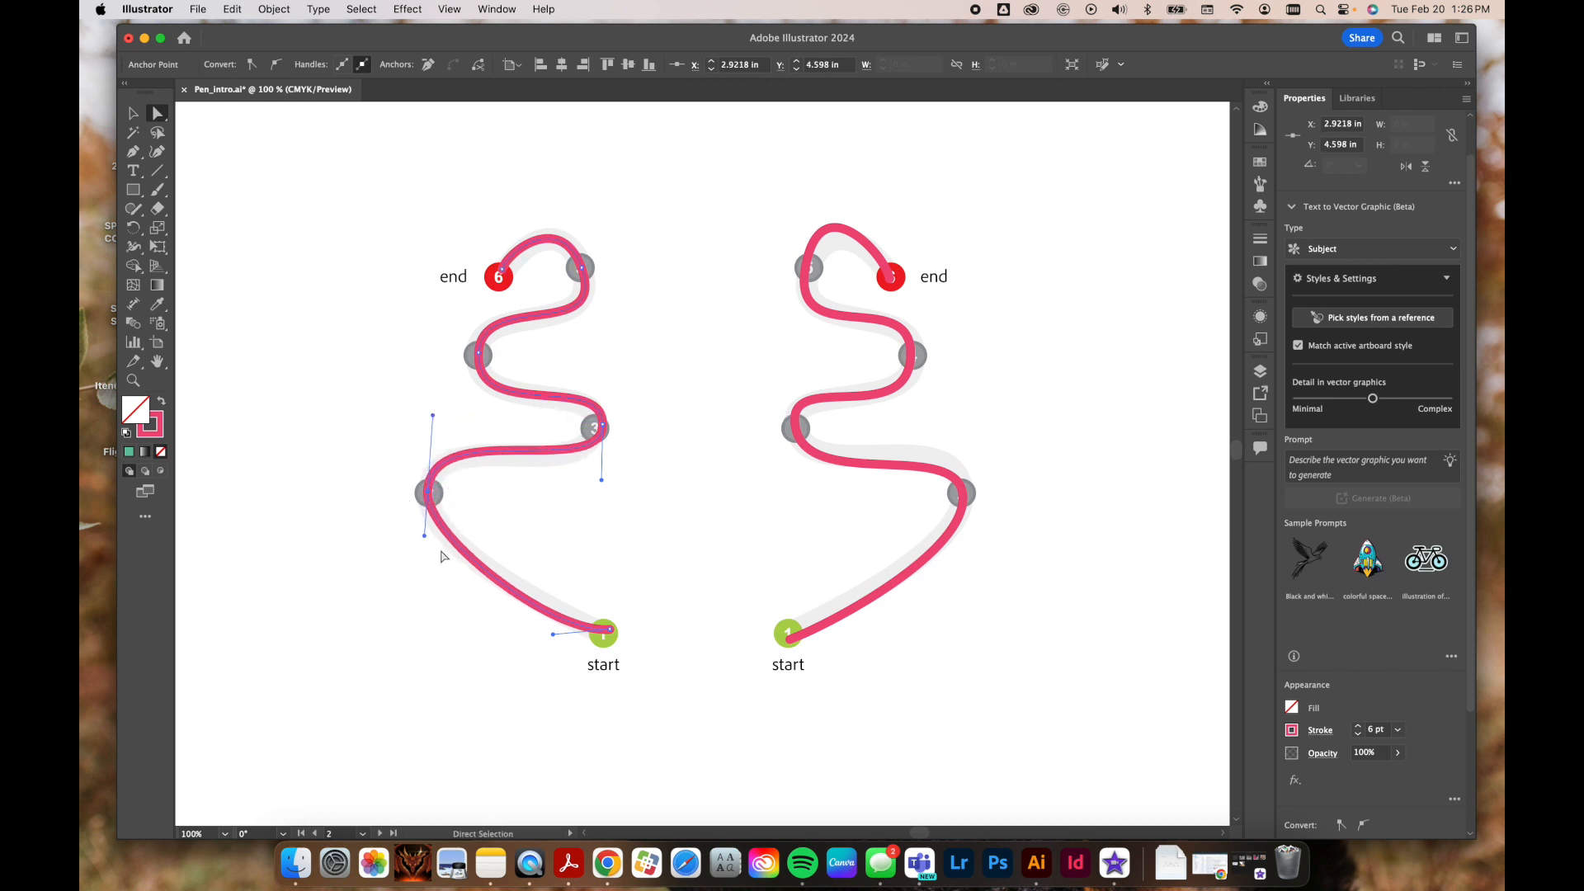
left_click_drag(425, 536, 415, 549)
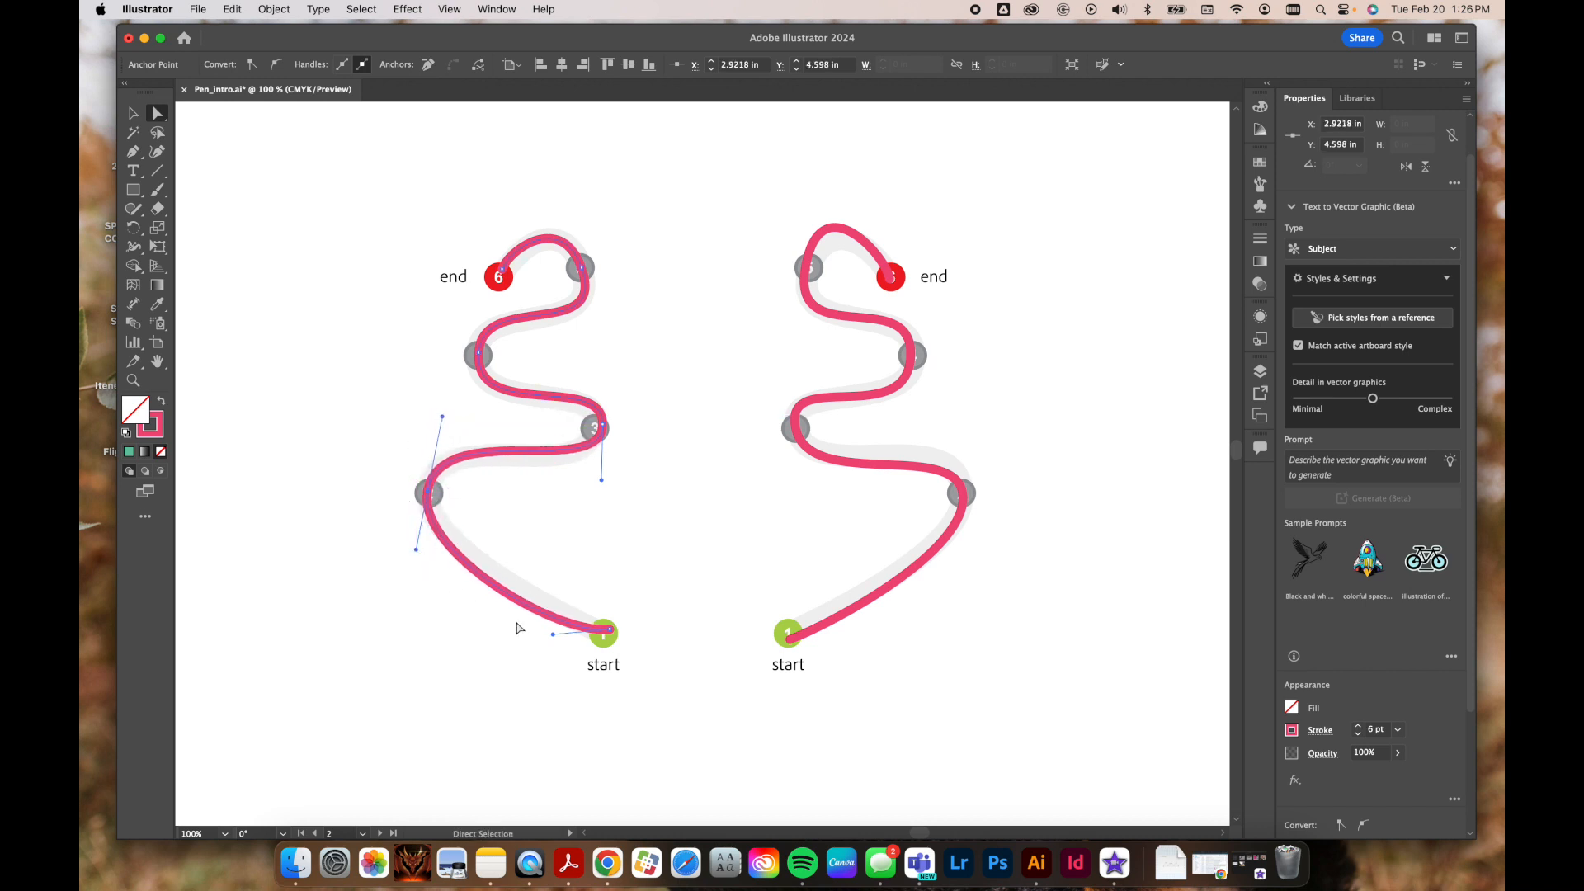
left_click_drag(552, 635, 599, 625)
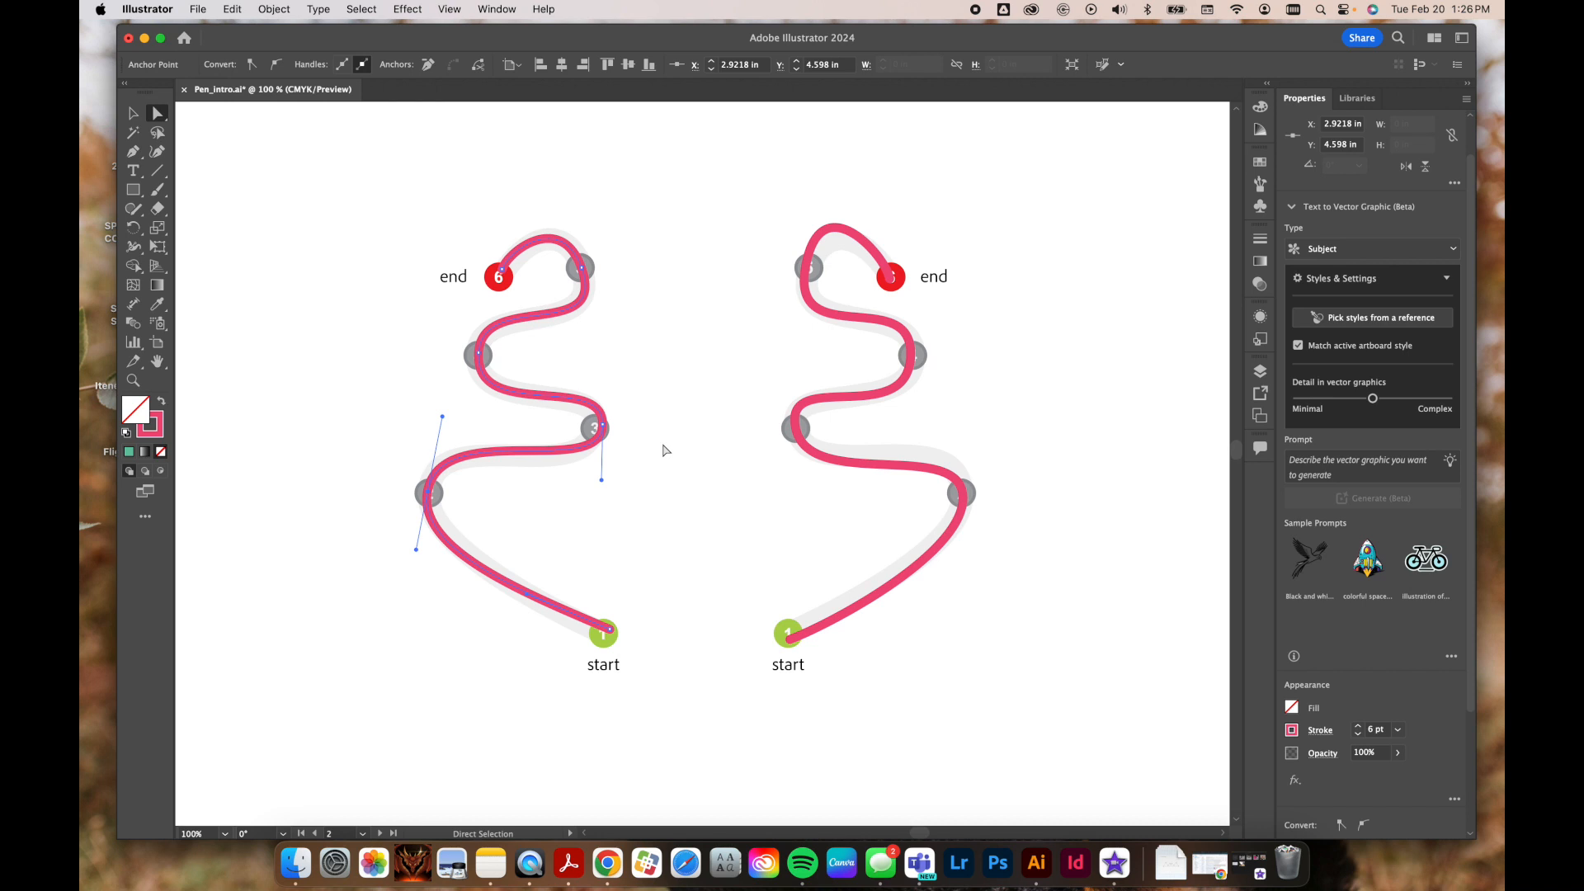
scroll(666, 450, "left", 15)
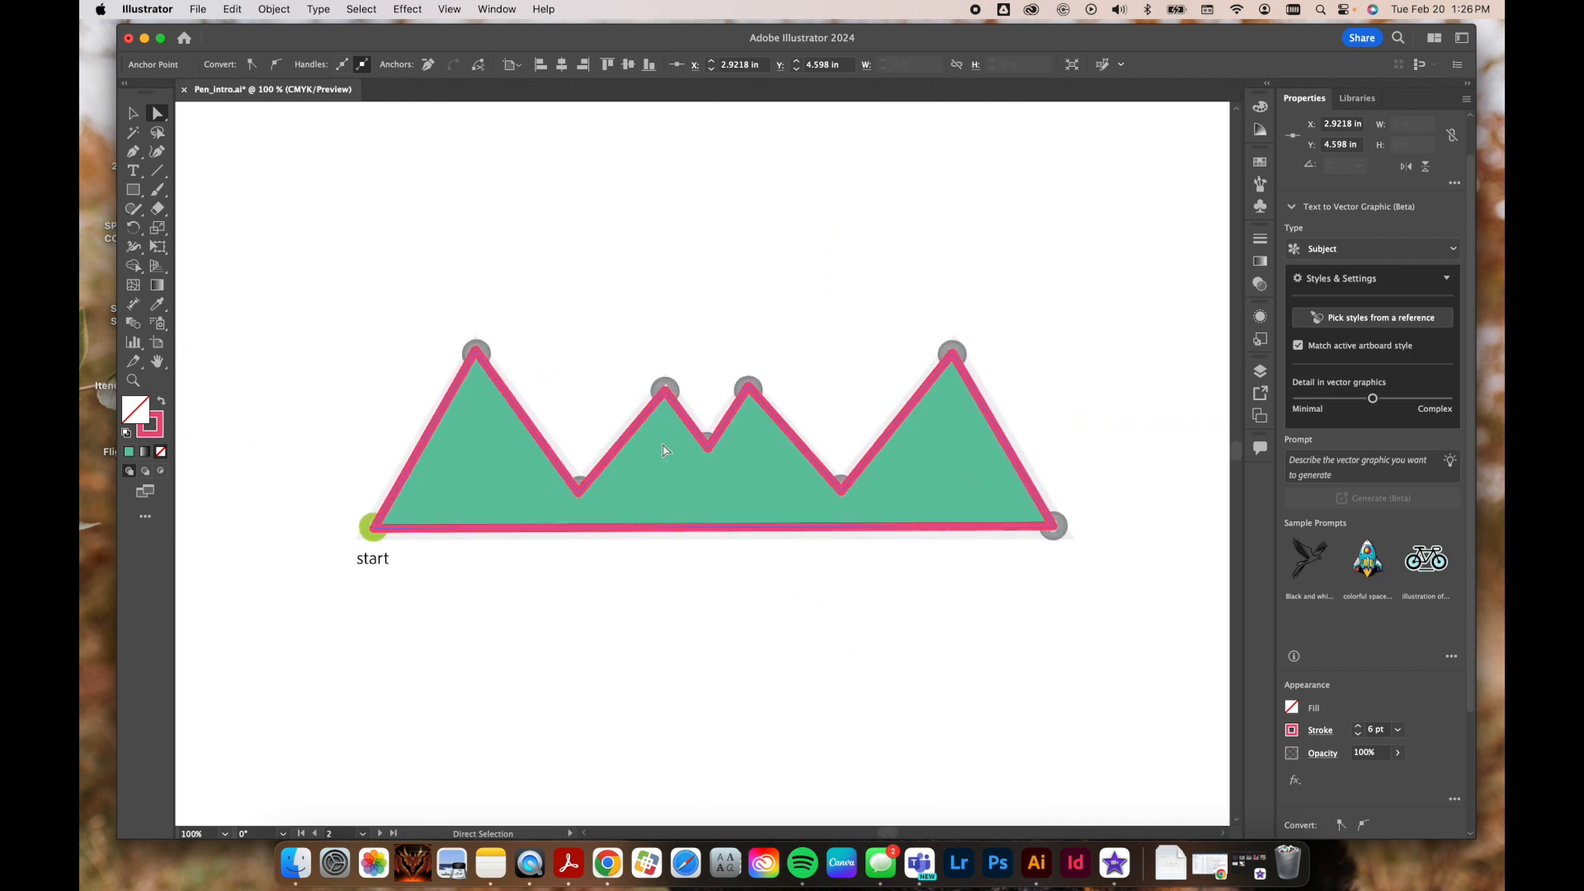
scroll(666, 450, "right", 8)
scroll(665, 451, "right", 10)
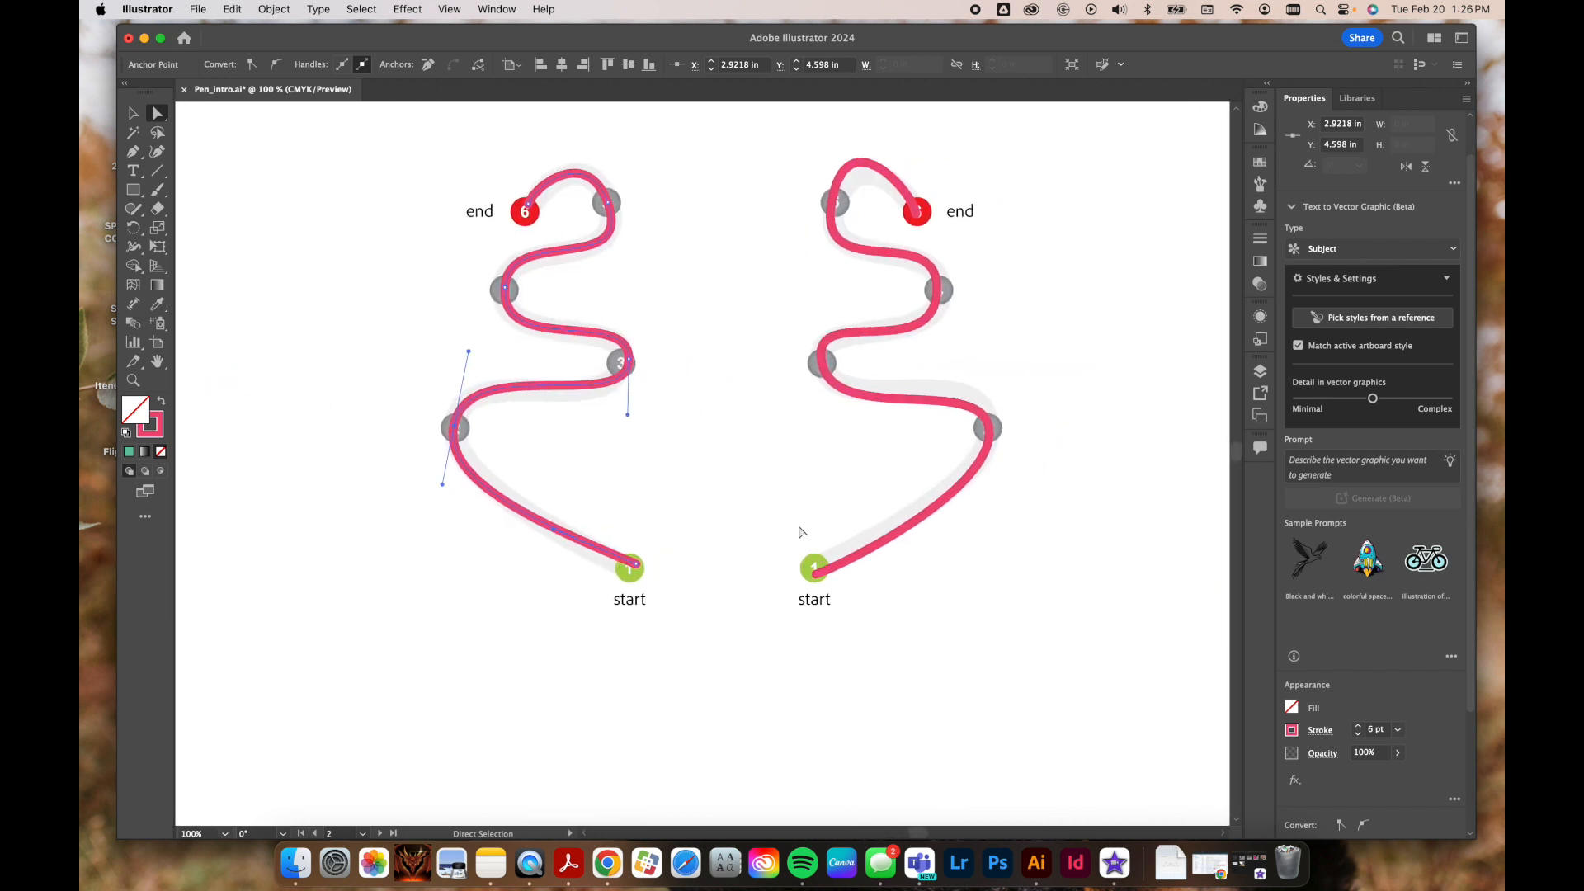
scroll(799, 532, "down", 10)
scroll(799, 531, "left", 5)
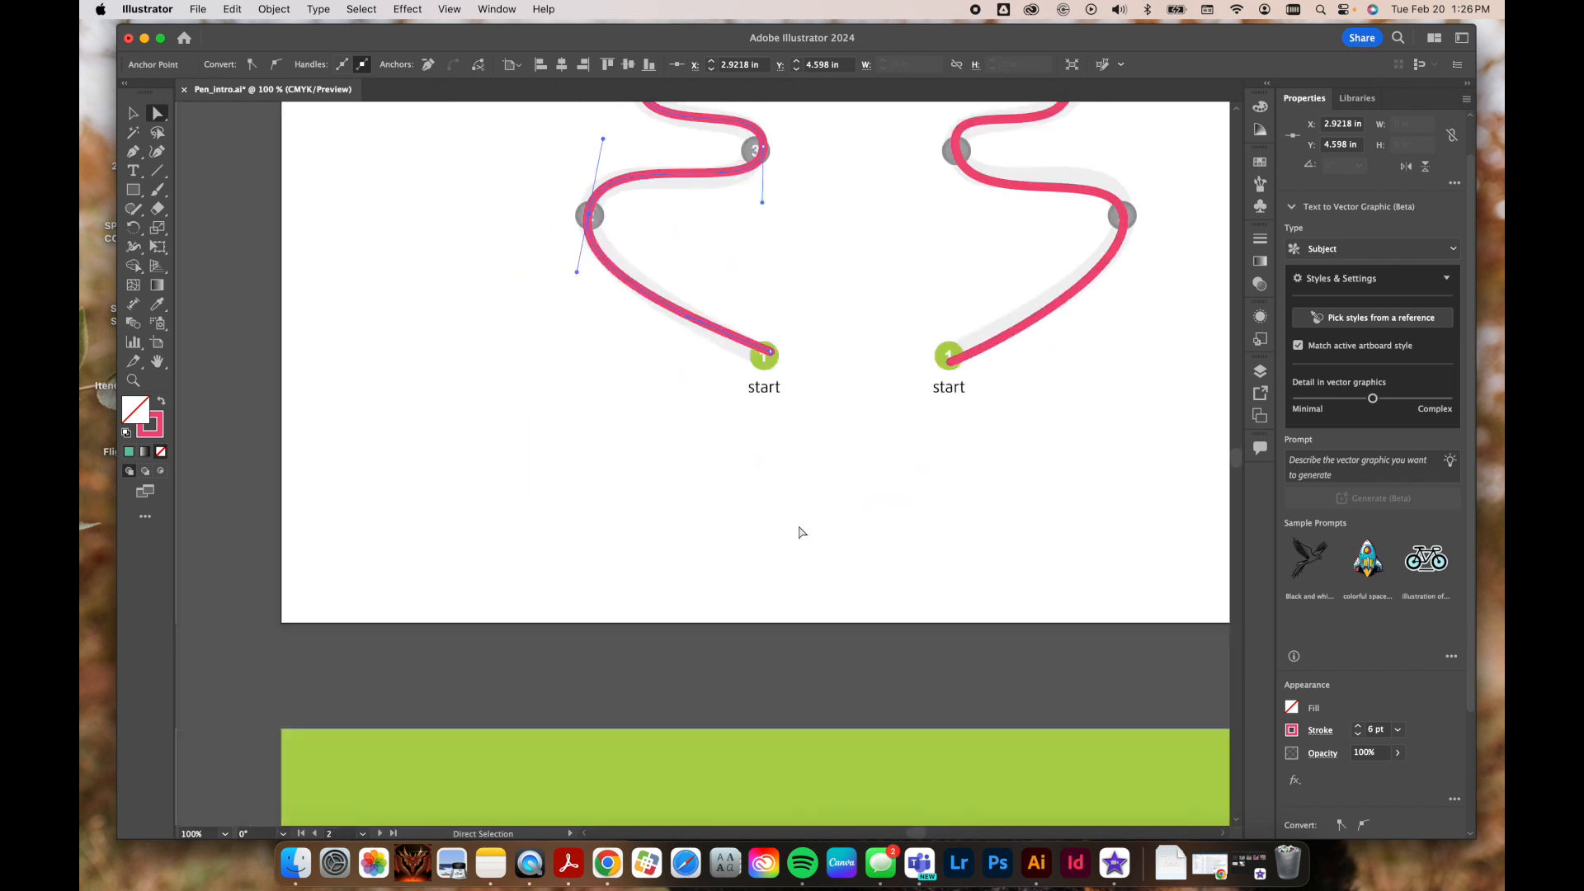
Step: Draw a curvy open practice path with the Pen tool above the mouth guide on the Create the mouth artboard
scroll(799, 531, "down", 15)
scroll(799, 531, "left", 5)
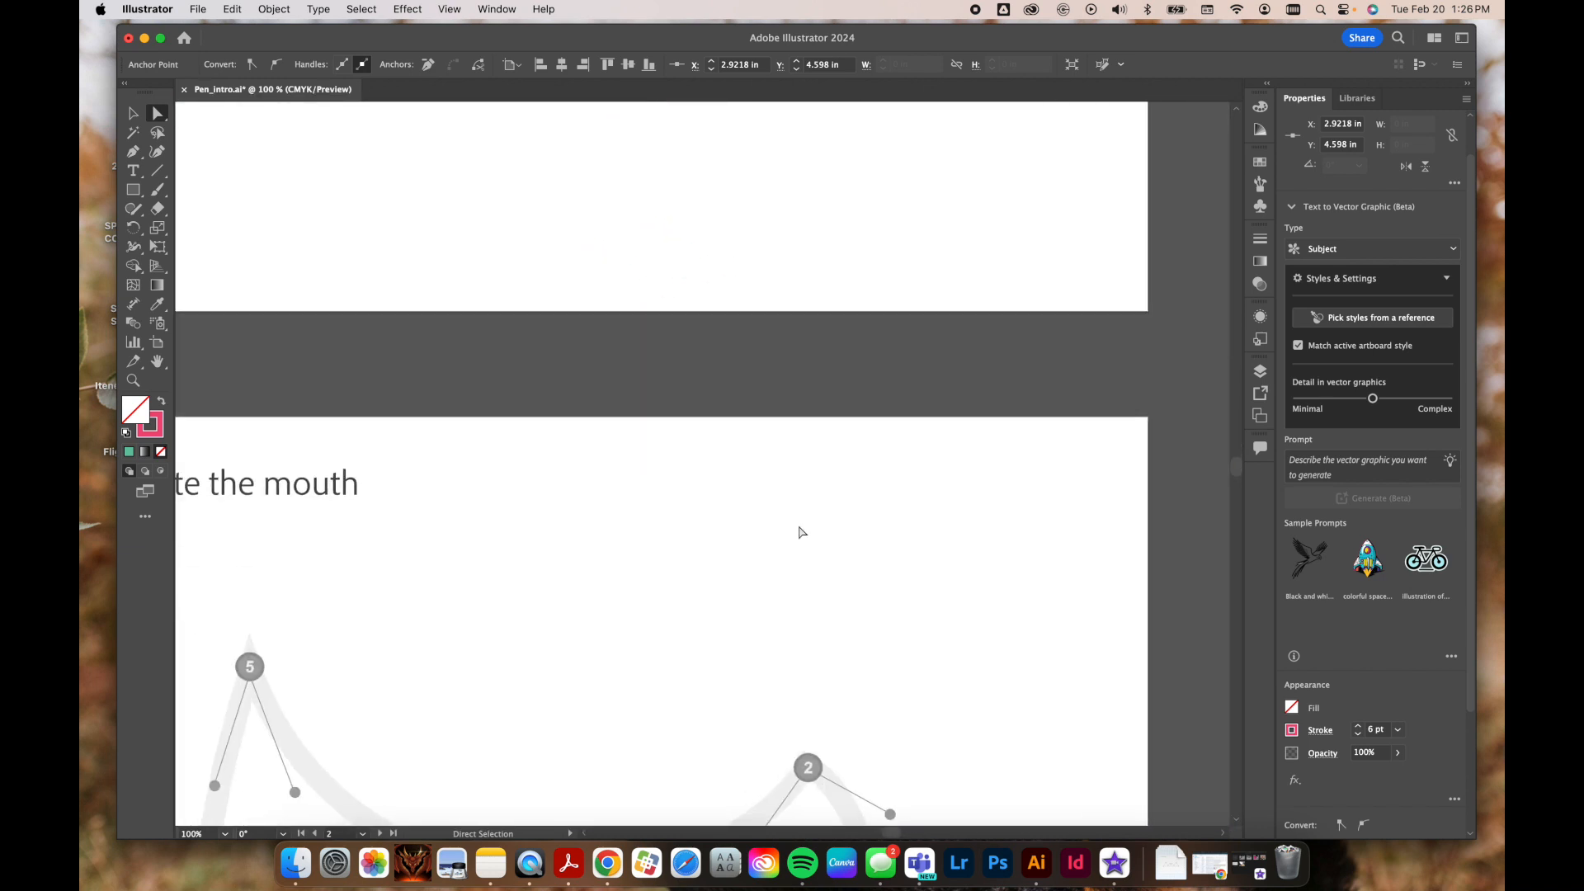
scroll(800, 531, "right", 1)
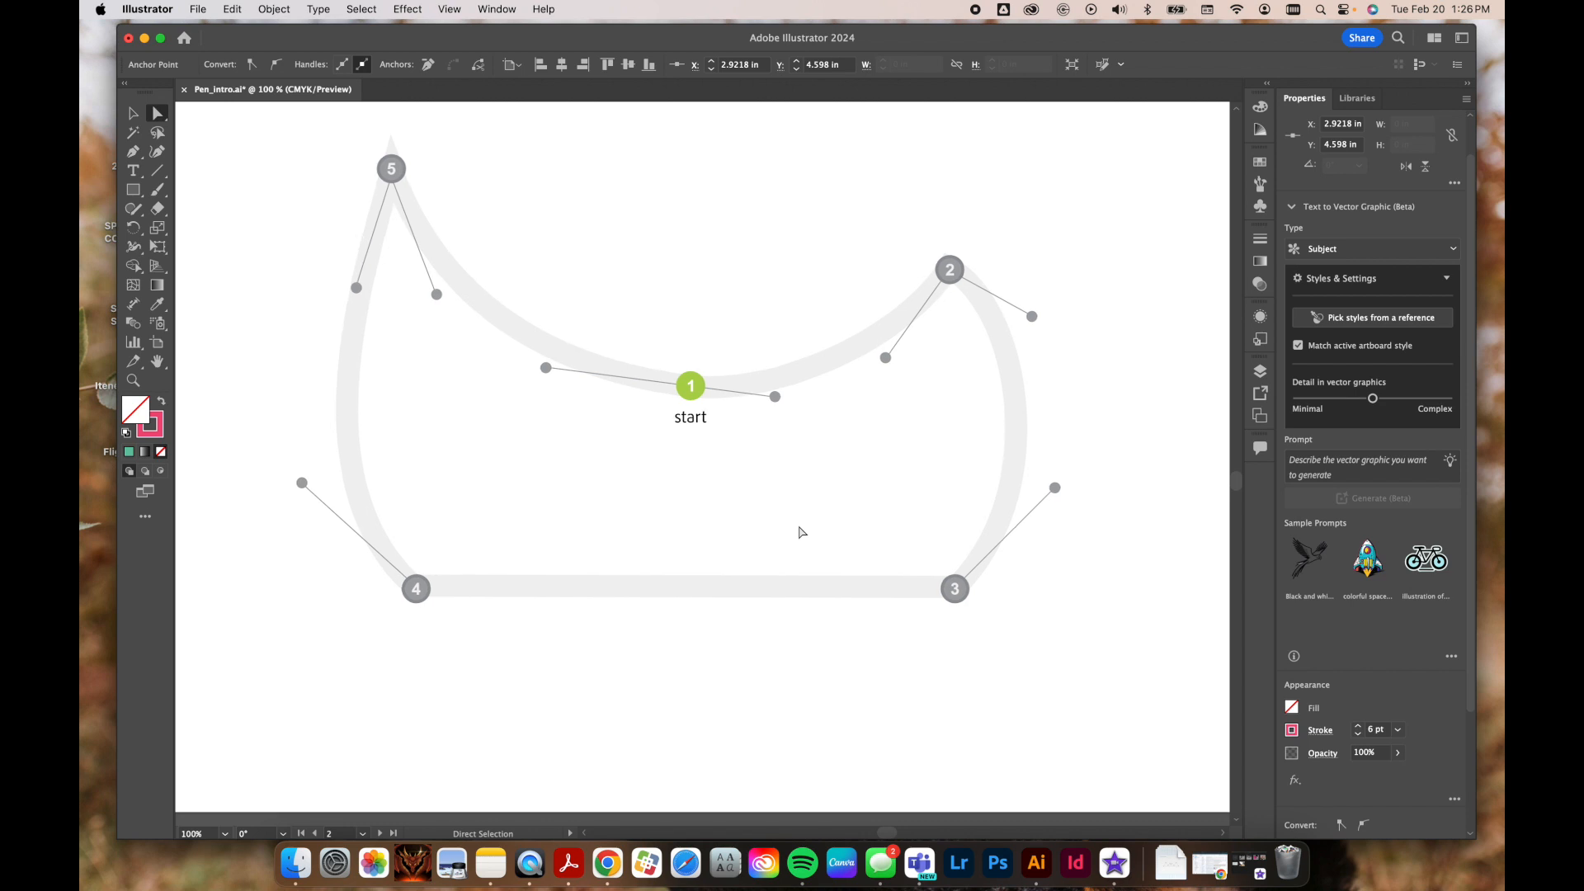
scroll(800, 531, "up", 1)
scroll(799, 531, "left", 1)
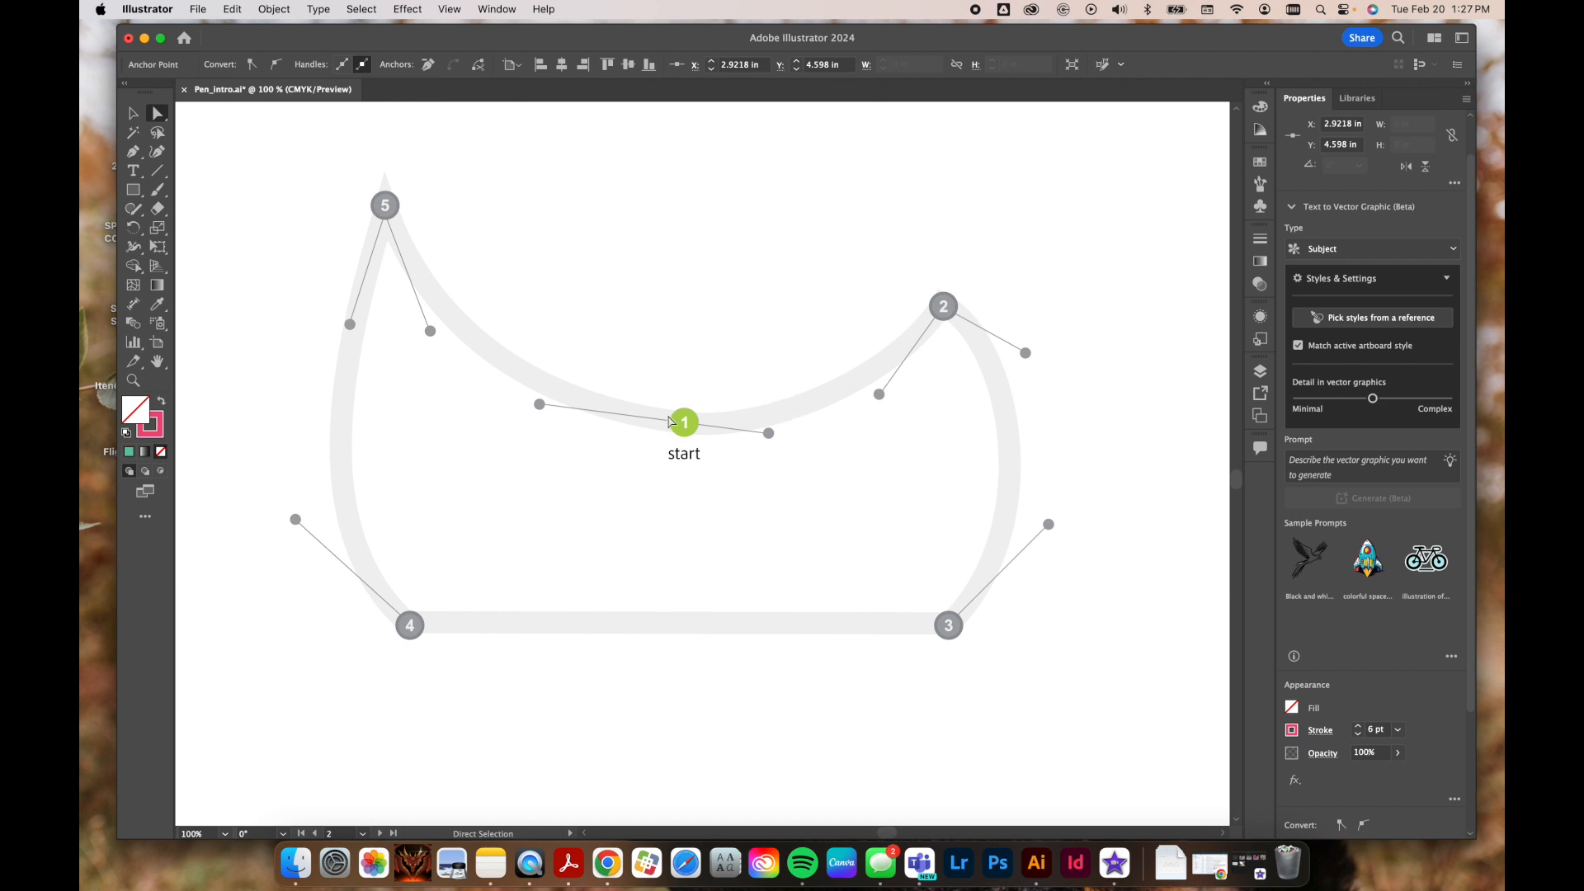
key("p")
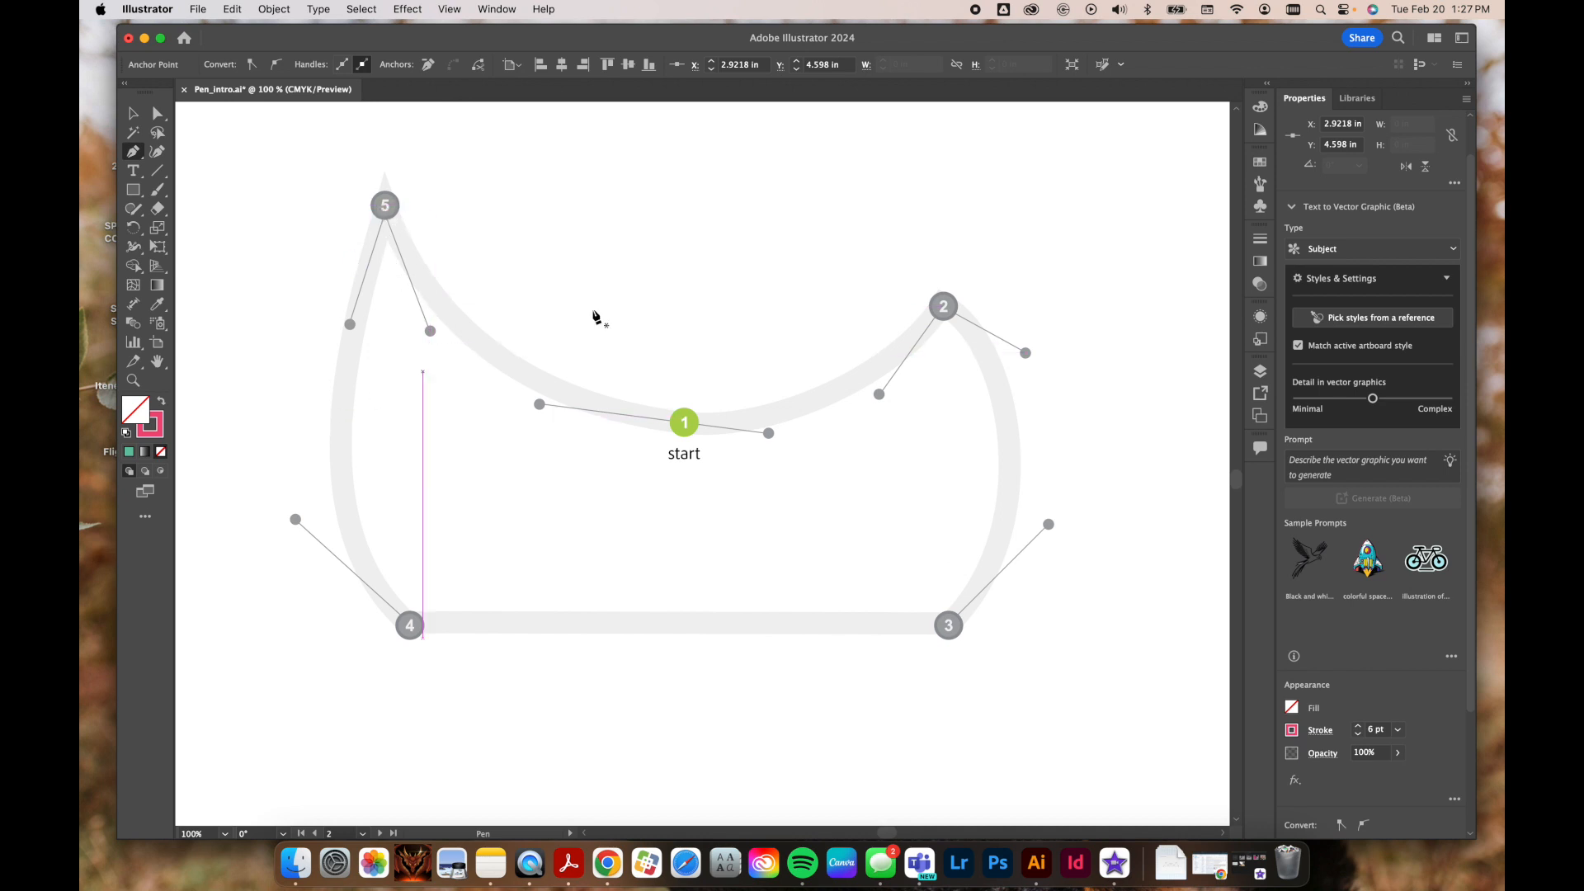
left_click_drag(570, 229, 706, 234)
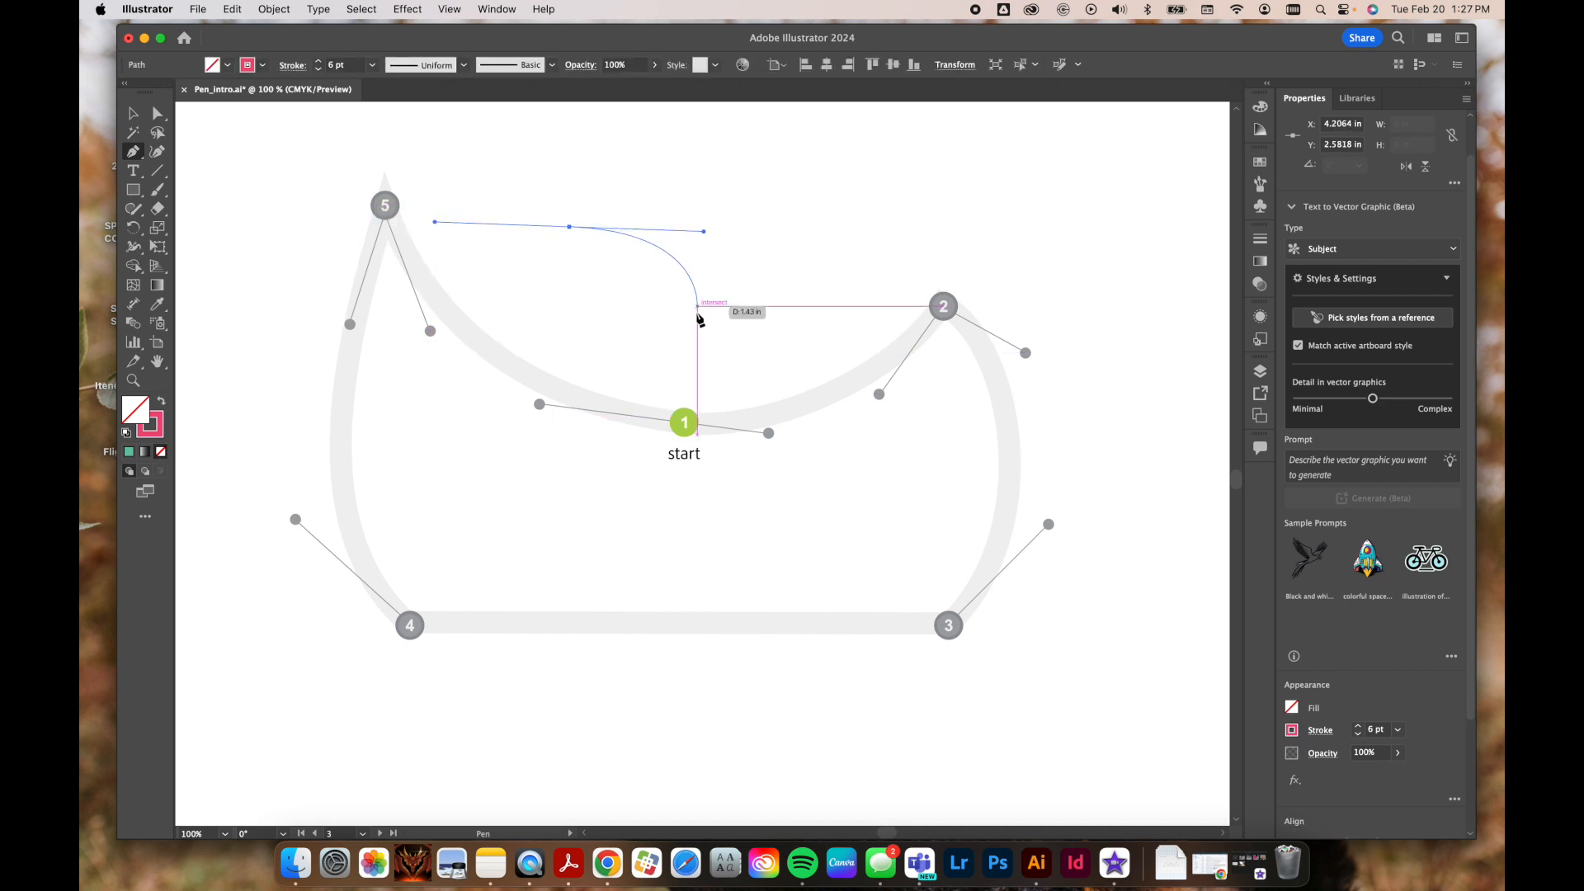
key("super+z")
left_click_drag(612, 189, 672, 194)
mouse_move(672, 281)
left_mouse_down()
mouse_move(718, 264)
mouse_move(636, 297)
mouse_move(559, 247)
mouse_move(552, 195)
mouse_move(486, 171)
left_mouse_up()
left_click_drag(459, 226, 439, 249)
Step: Reshape the practice path with Direct Selection by adjusting its two lower anchors and handles and moving its right endpoint up and outward
key("a")
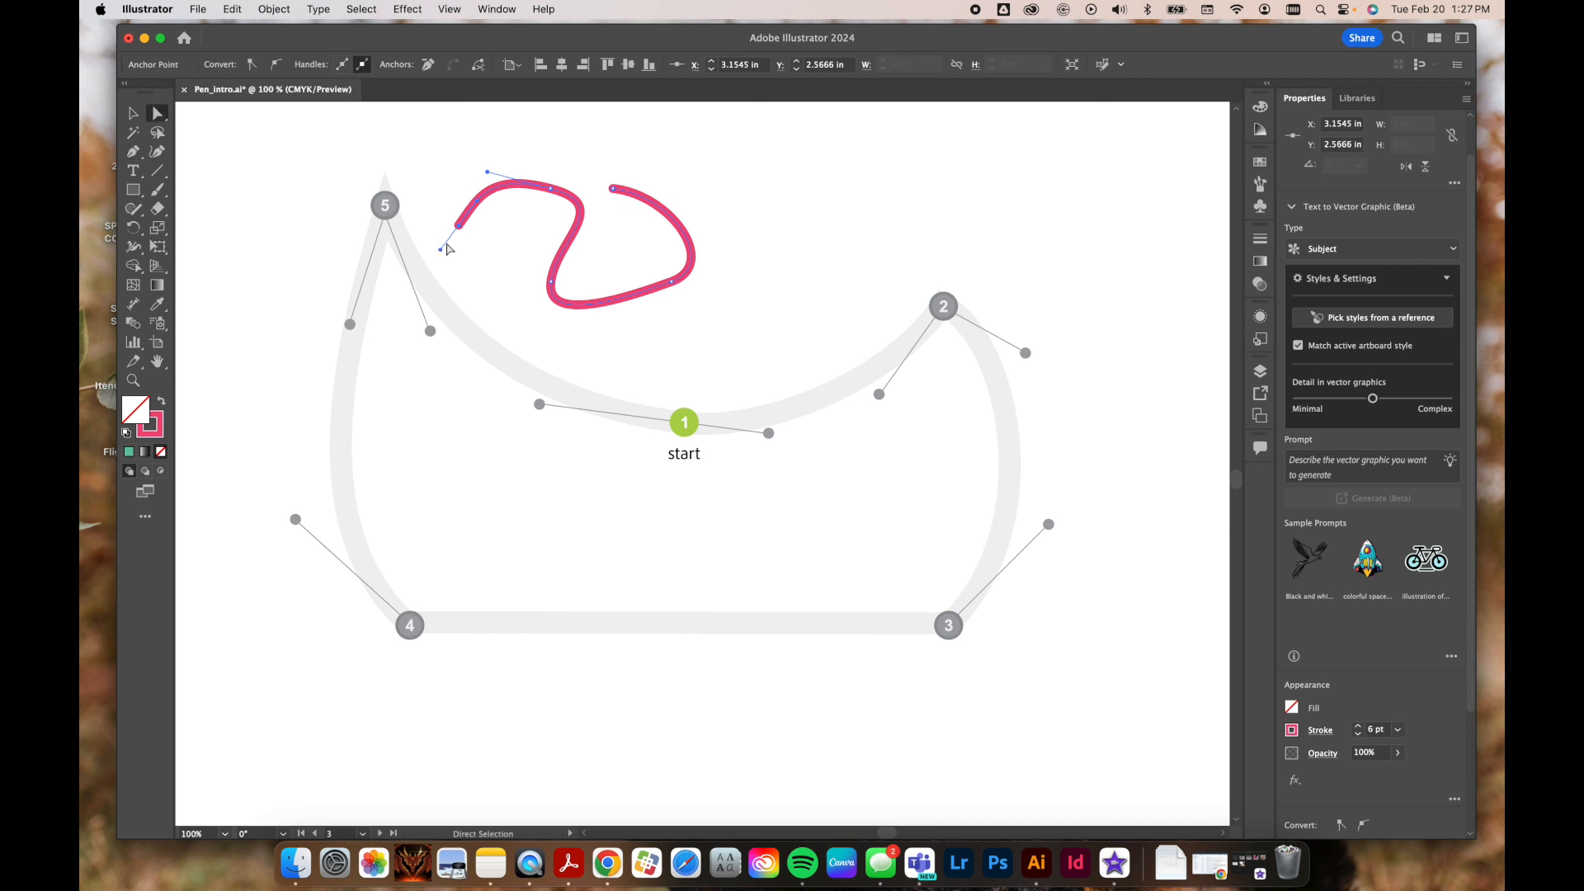
left_click(550, 285)
left_click_drag(546, 325, 526, 477)
left_click_drag(624, 487, 558, 379)
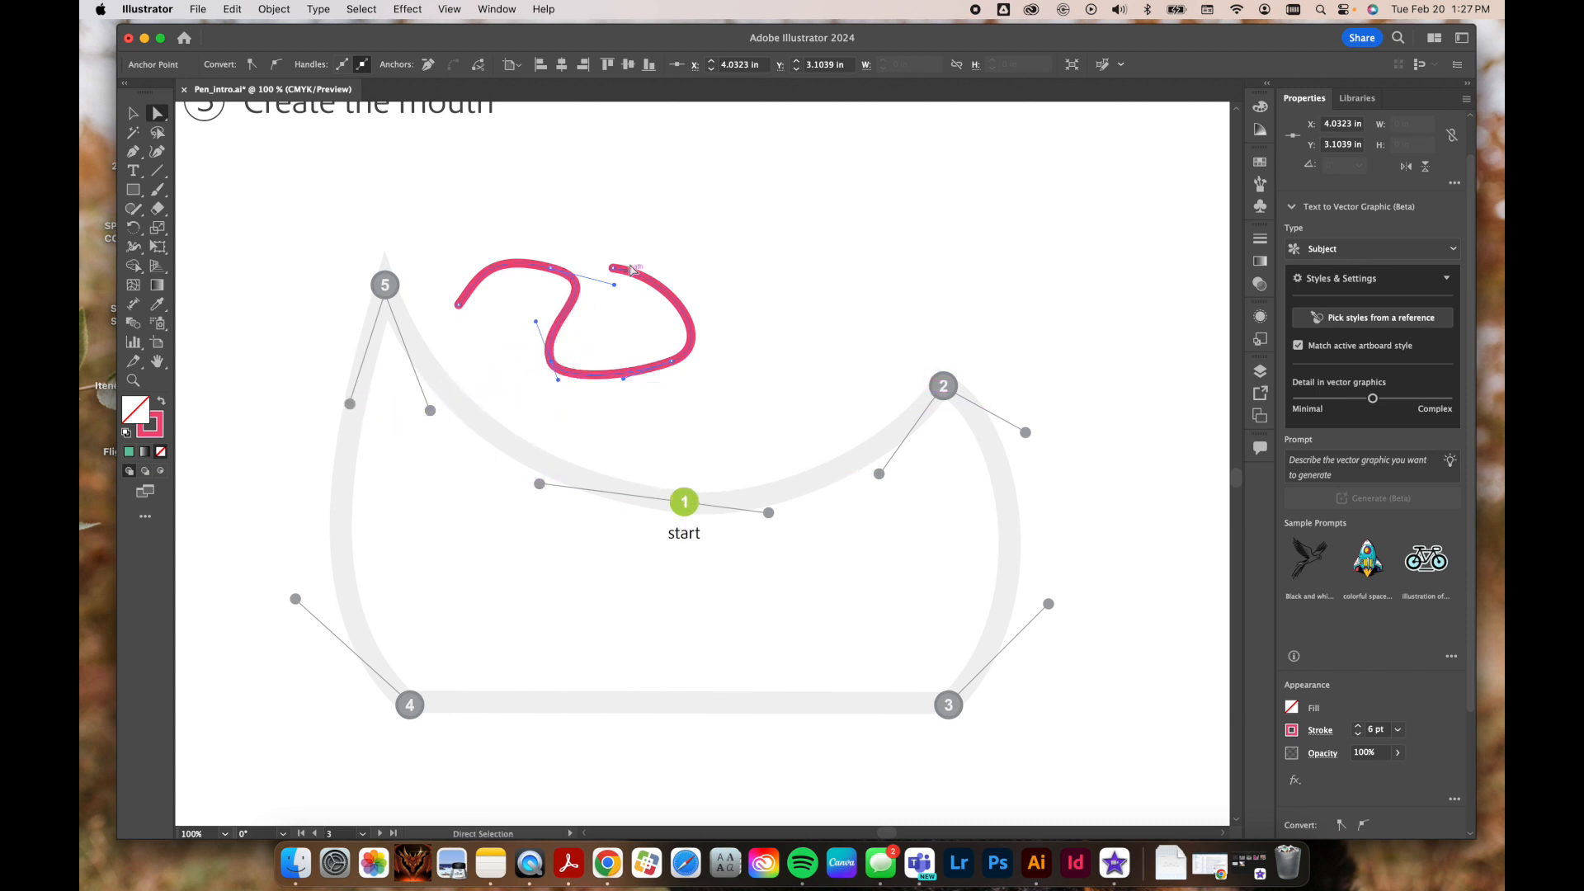
left_click_drag(614, 270, 721, 229)
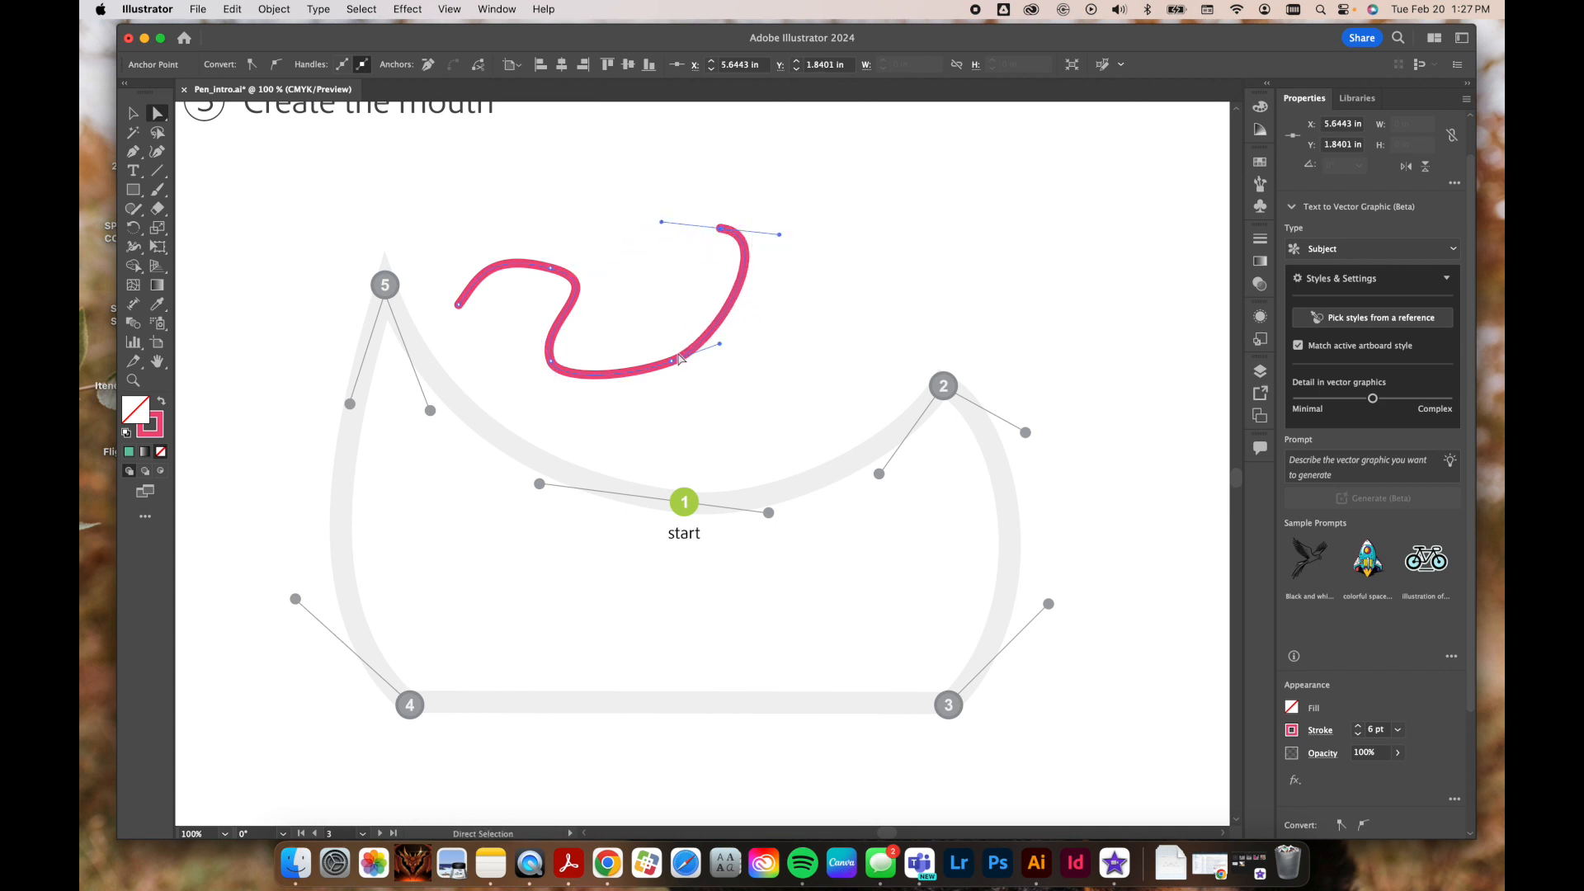
left_click_drag(675, 364, 626, 437)
left_click_drag(768, 328, 808, 328)
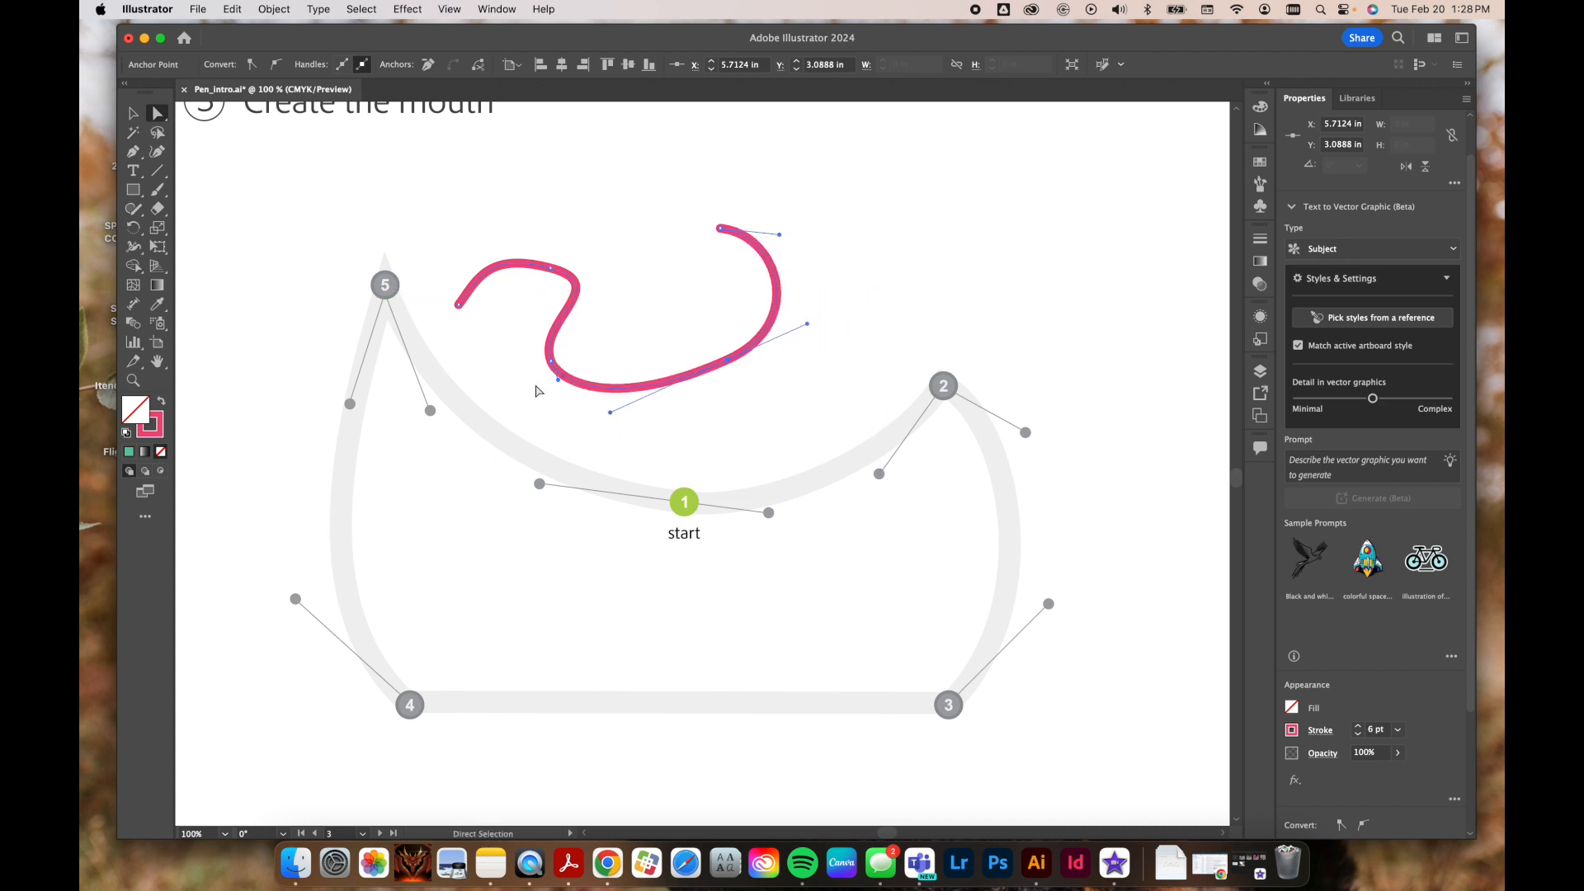
Step: Raise the anchor at the practice path's upper bend and rotate its linked handles into a steeper angle
left_click_drag(550, 268, 553, 230)
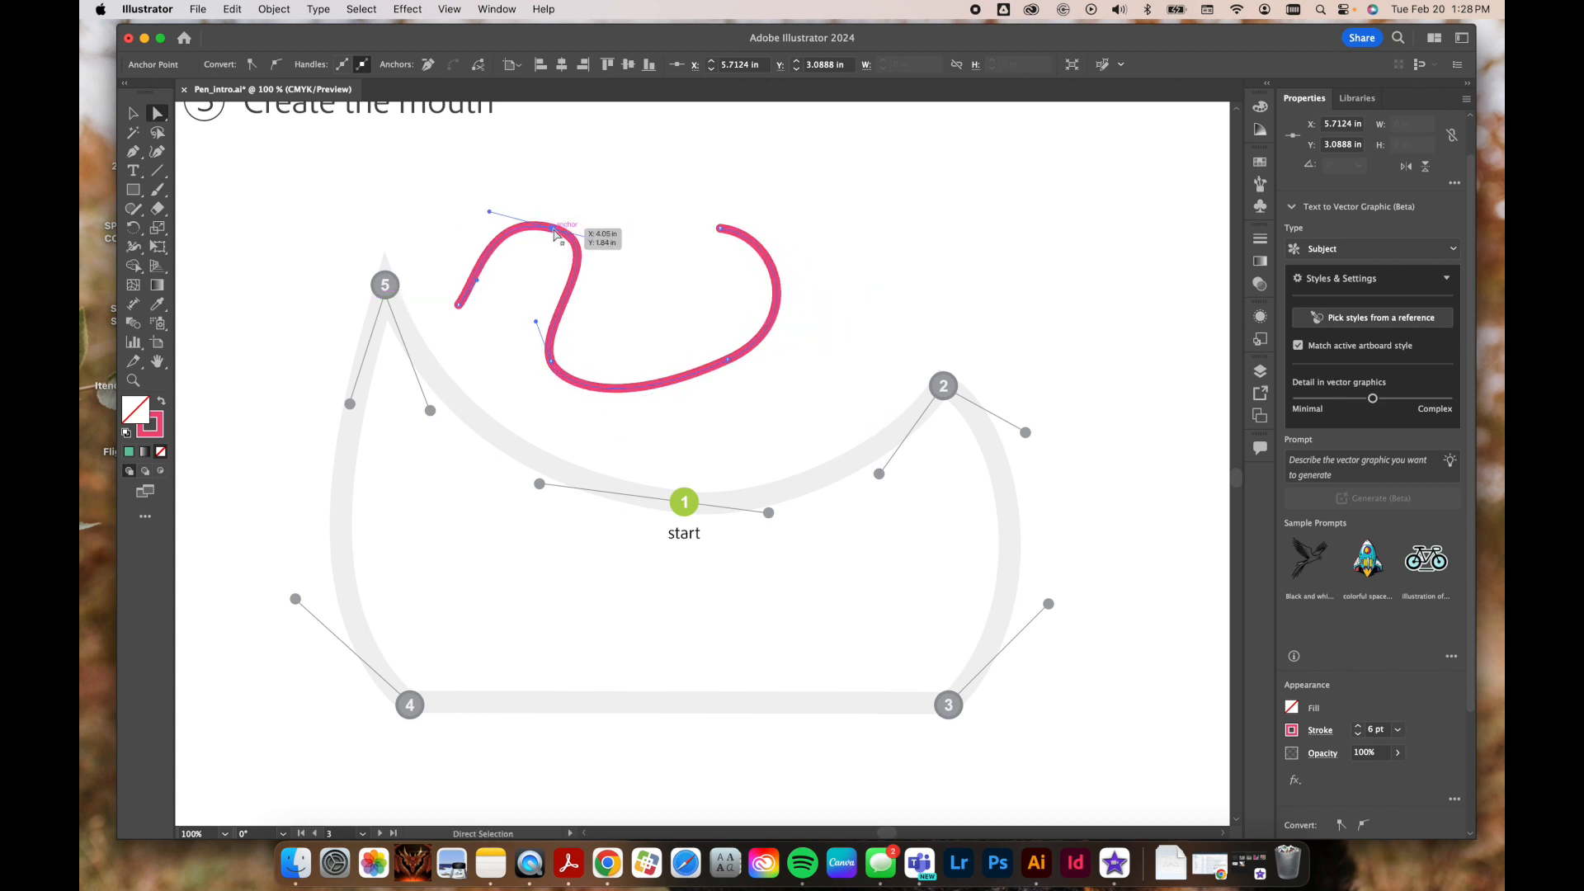
left_click_drag(617, 246, 581, 255)
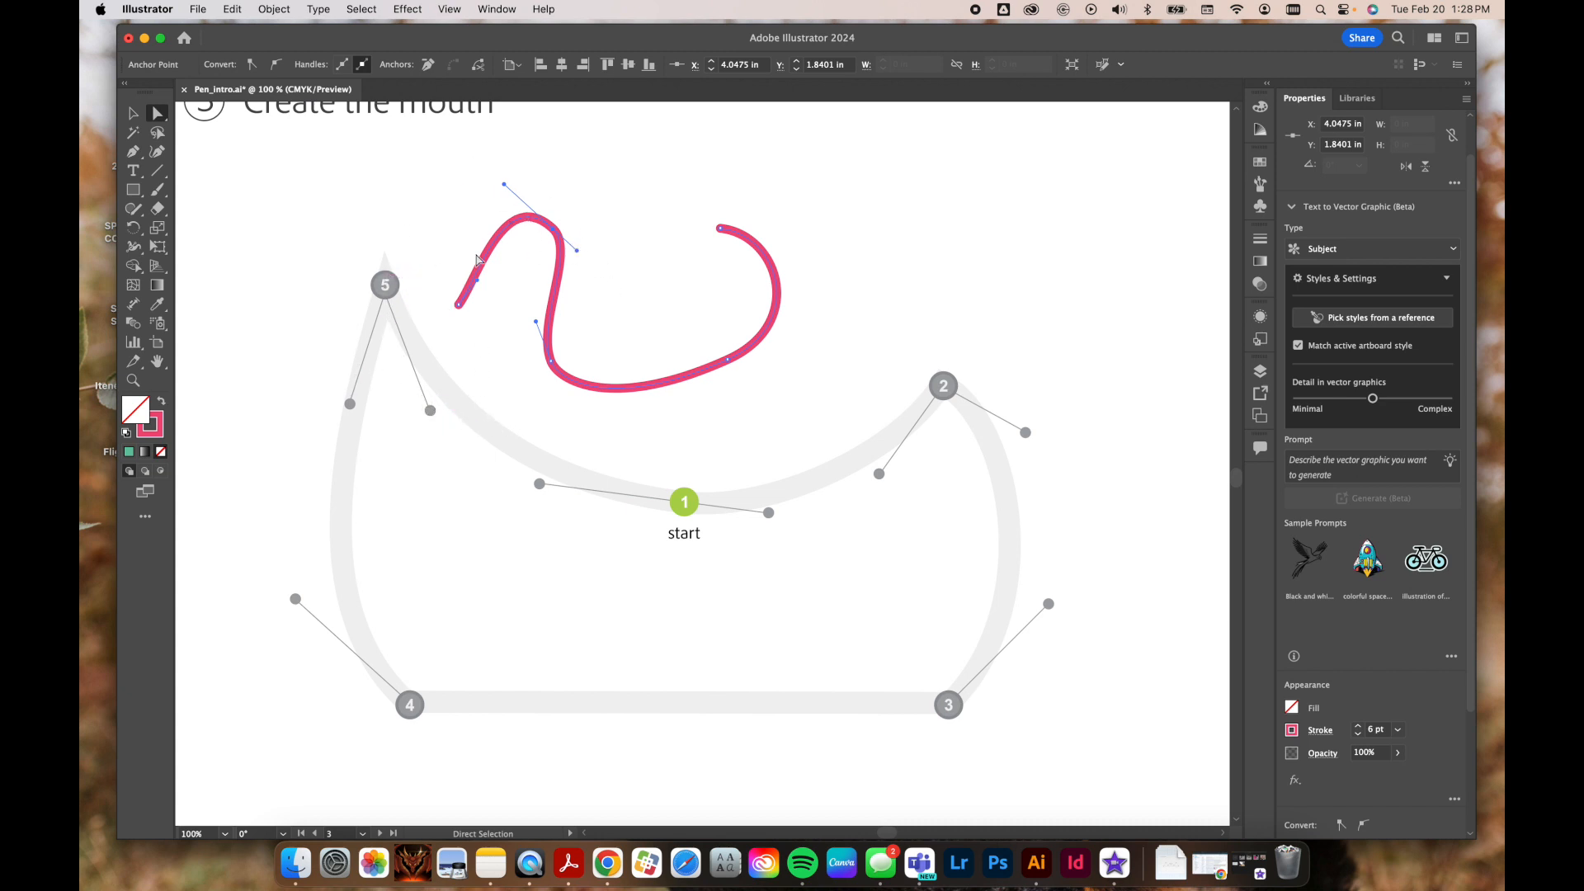
left_click_drag(556, 238, 566, 240)
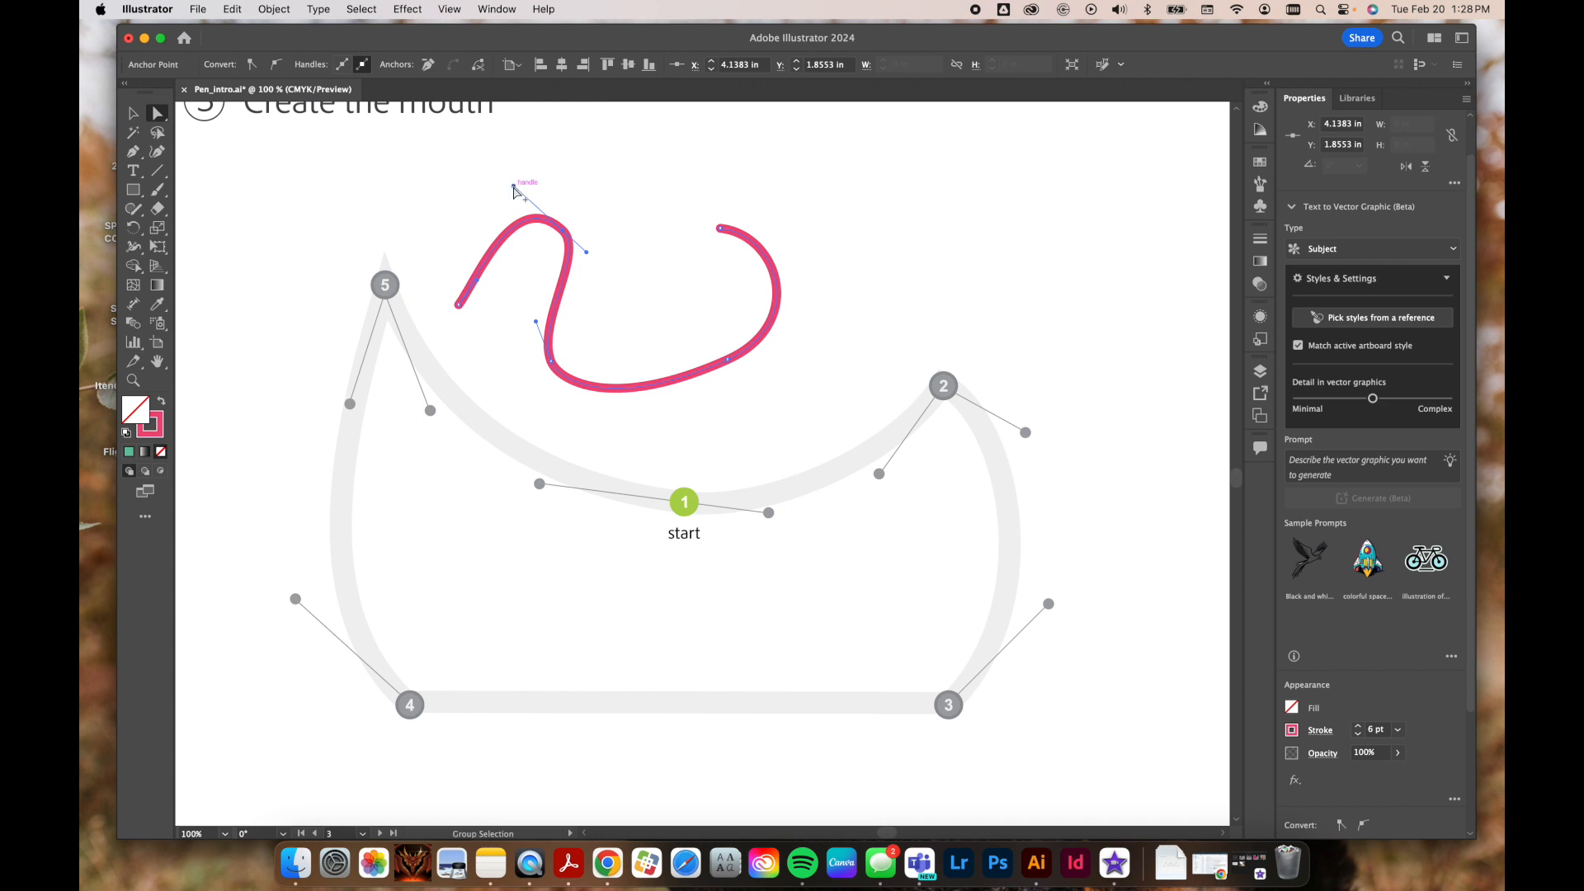
Step: Move the upper bend's two direction handles independently to form a sharp corner, and delete the practice path
left_click_drag(513, 187, 381, 188)
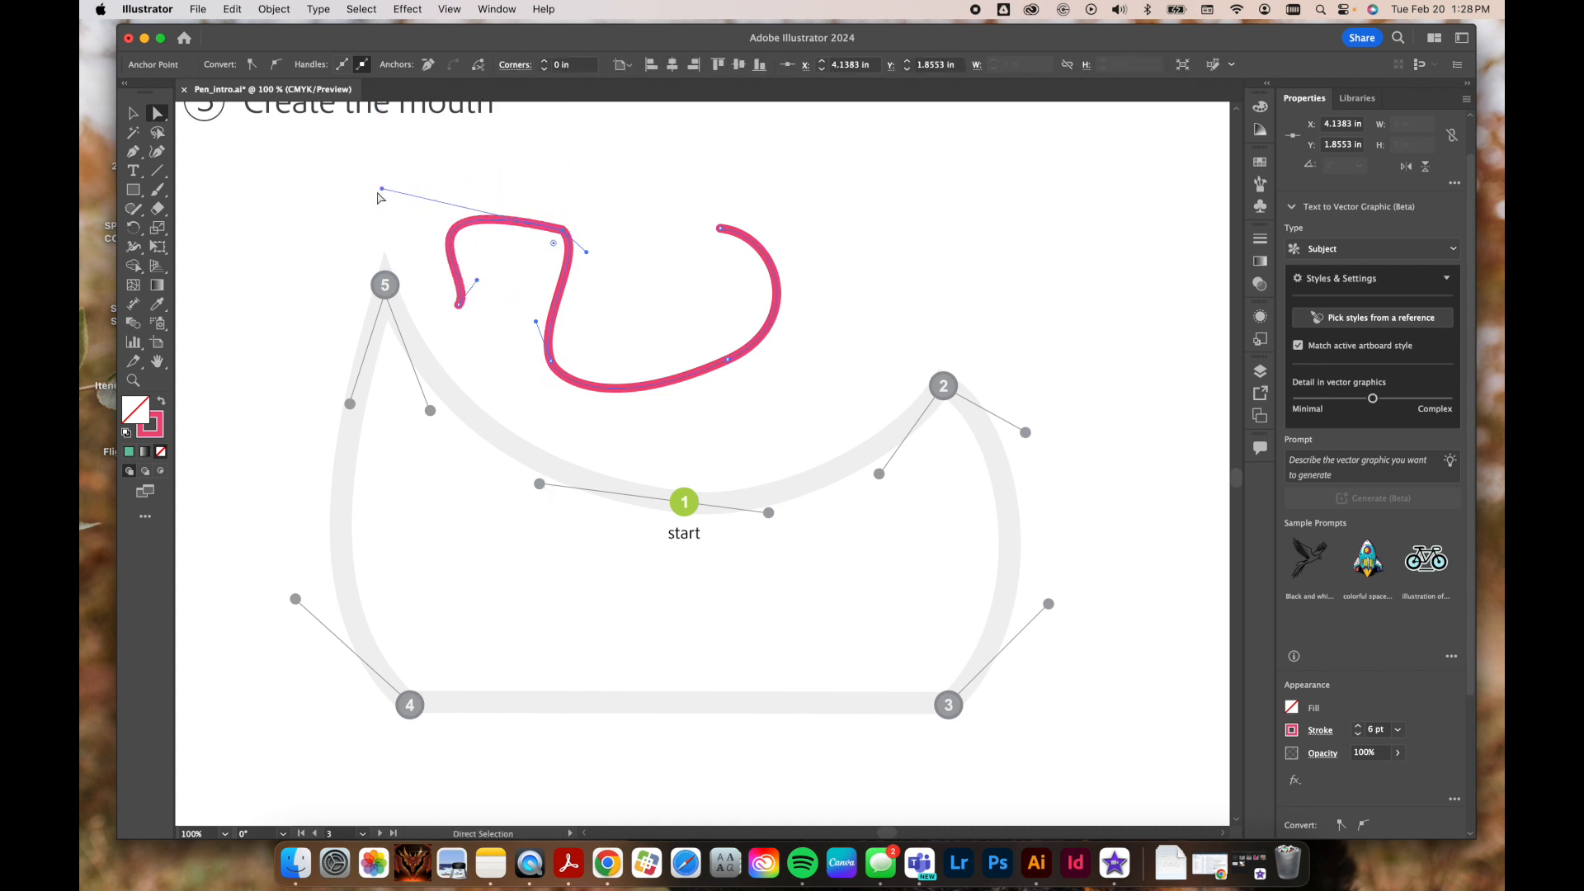
left_click_drag(381, 188, 478, 379)
left_click_drag(587, 253, 747, 321)
left_click_drag(480, 379, 631, 380)
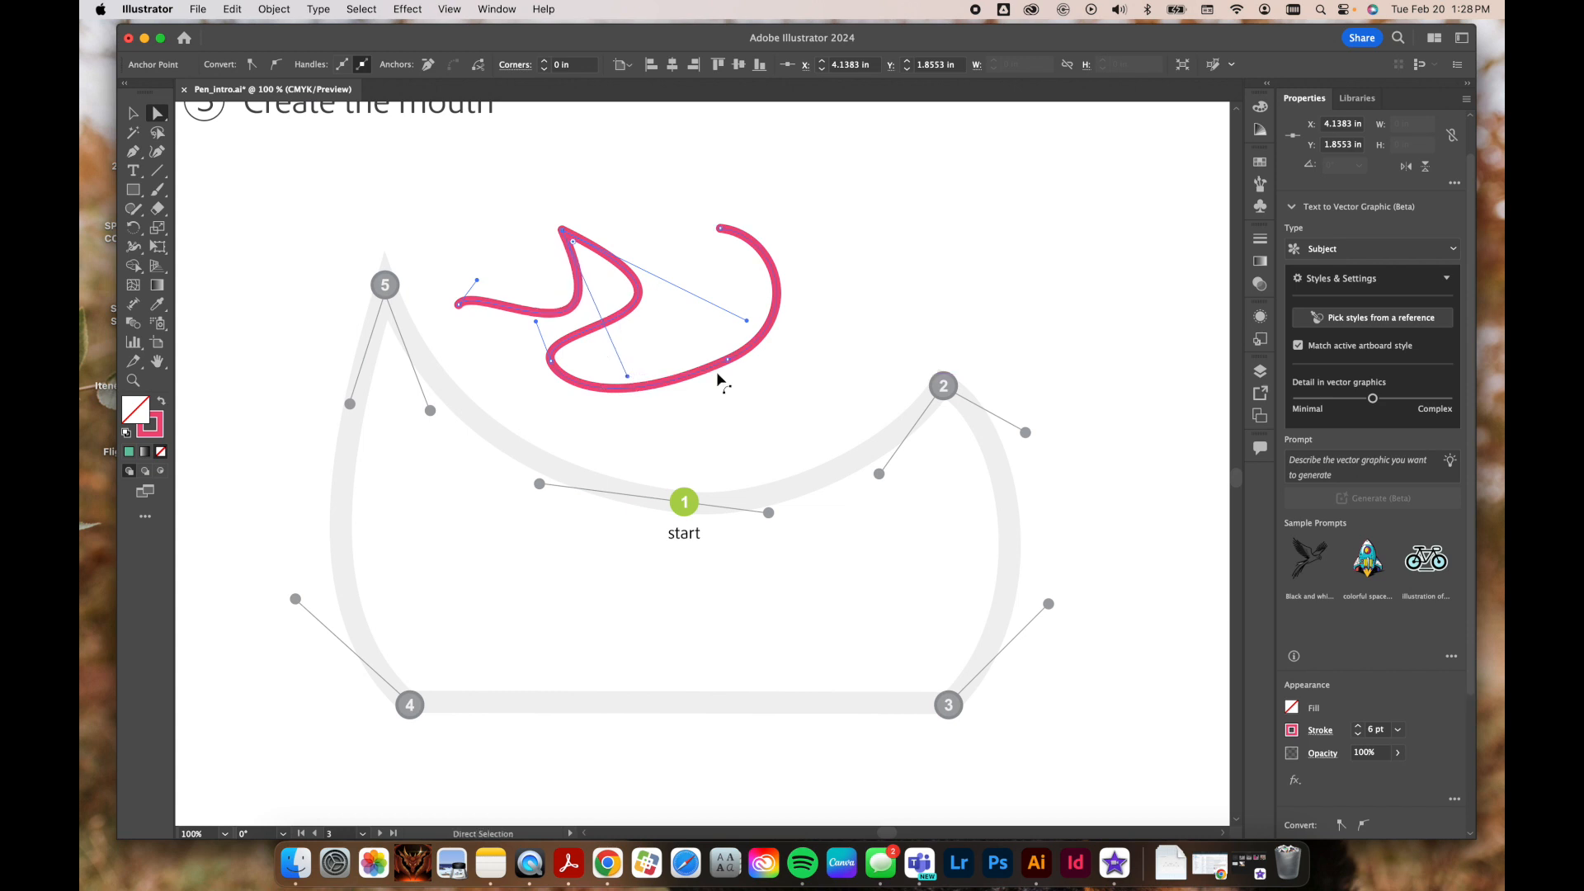
key("v")
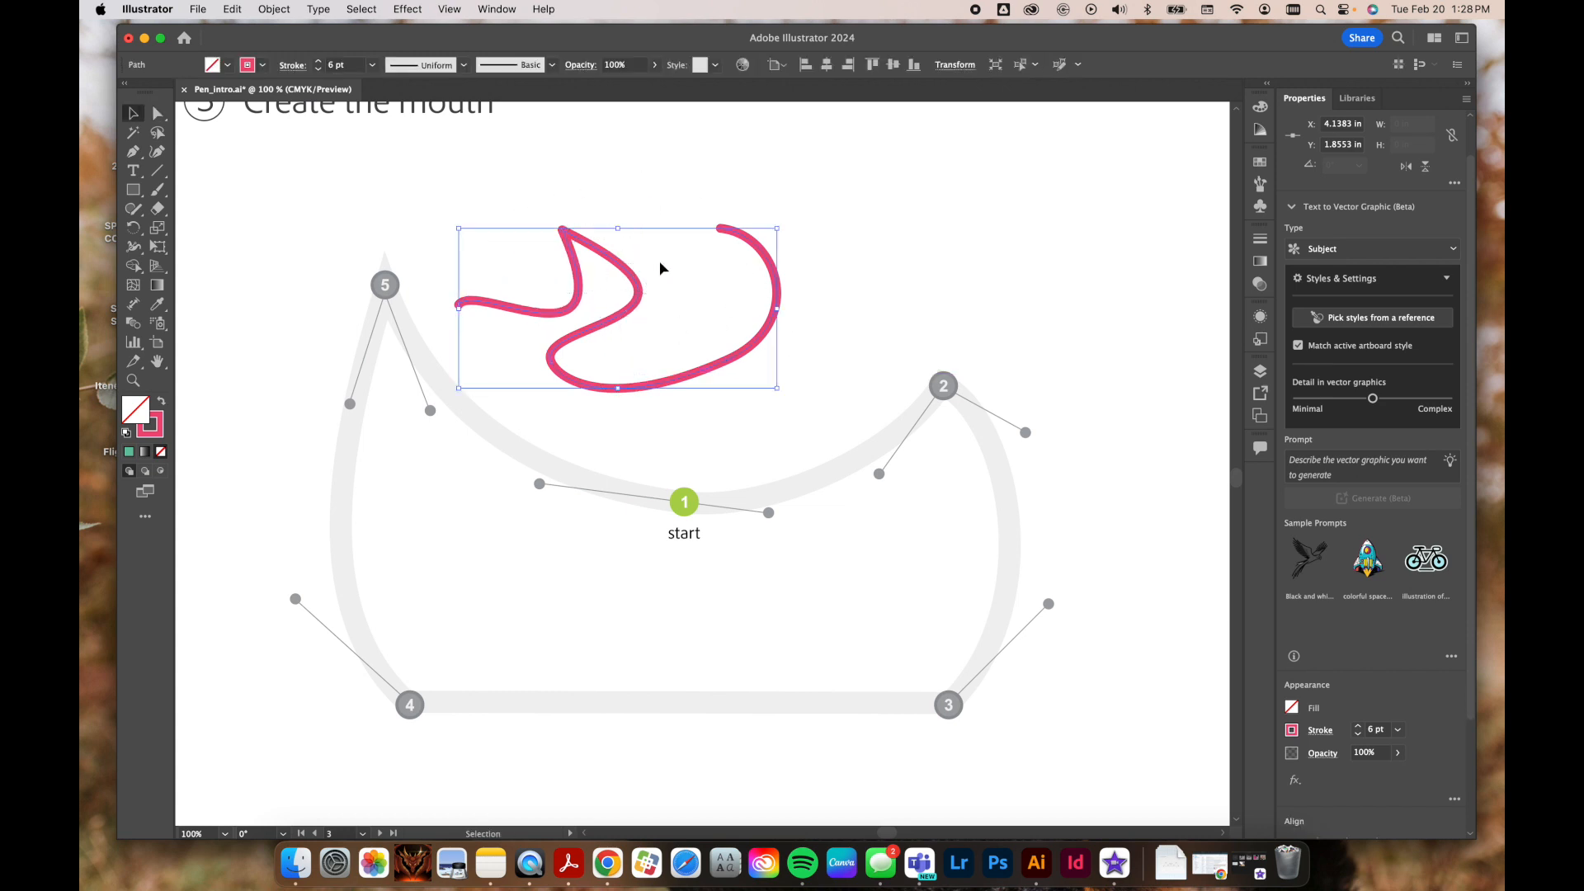
key("Delete")
Step: Trace the mouth guide with the Pen tool as one closed curved path through points 1 to 5
key("p")
left_click_drag(689, 501, 785, 500)
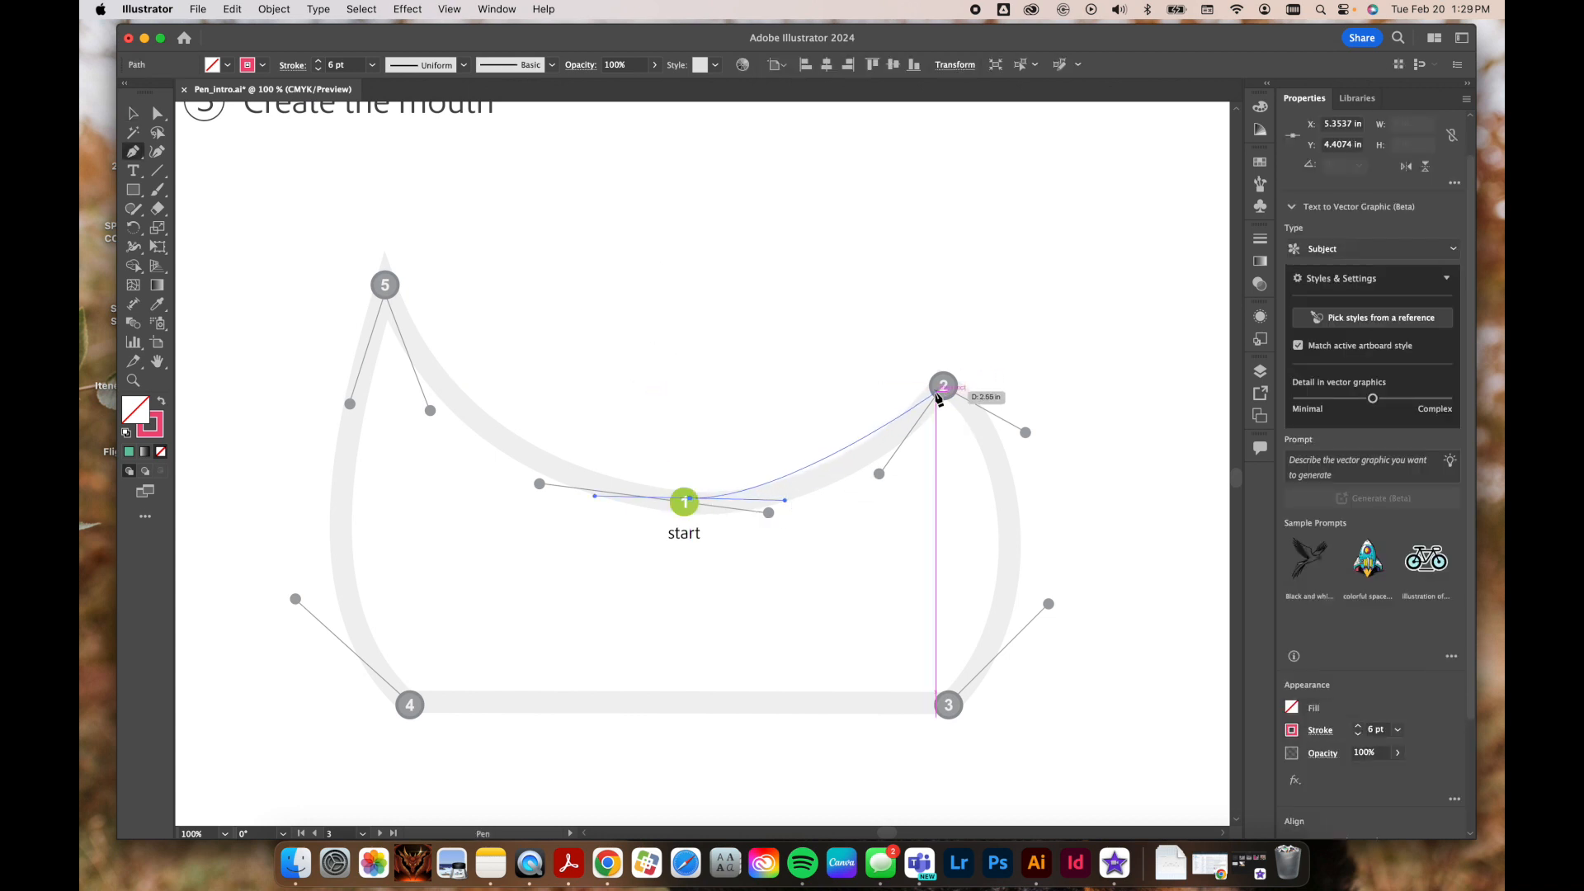
left_click_drag(943, 385, 704, 752)
left_click_drag(410, 705, 366, 681)
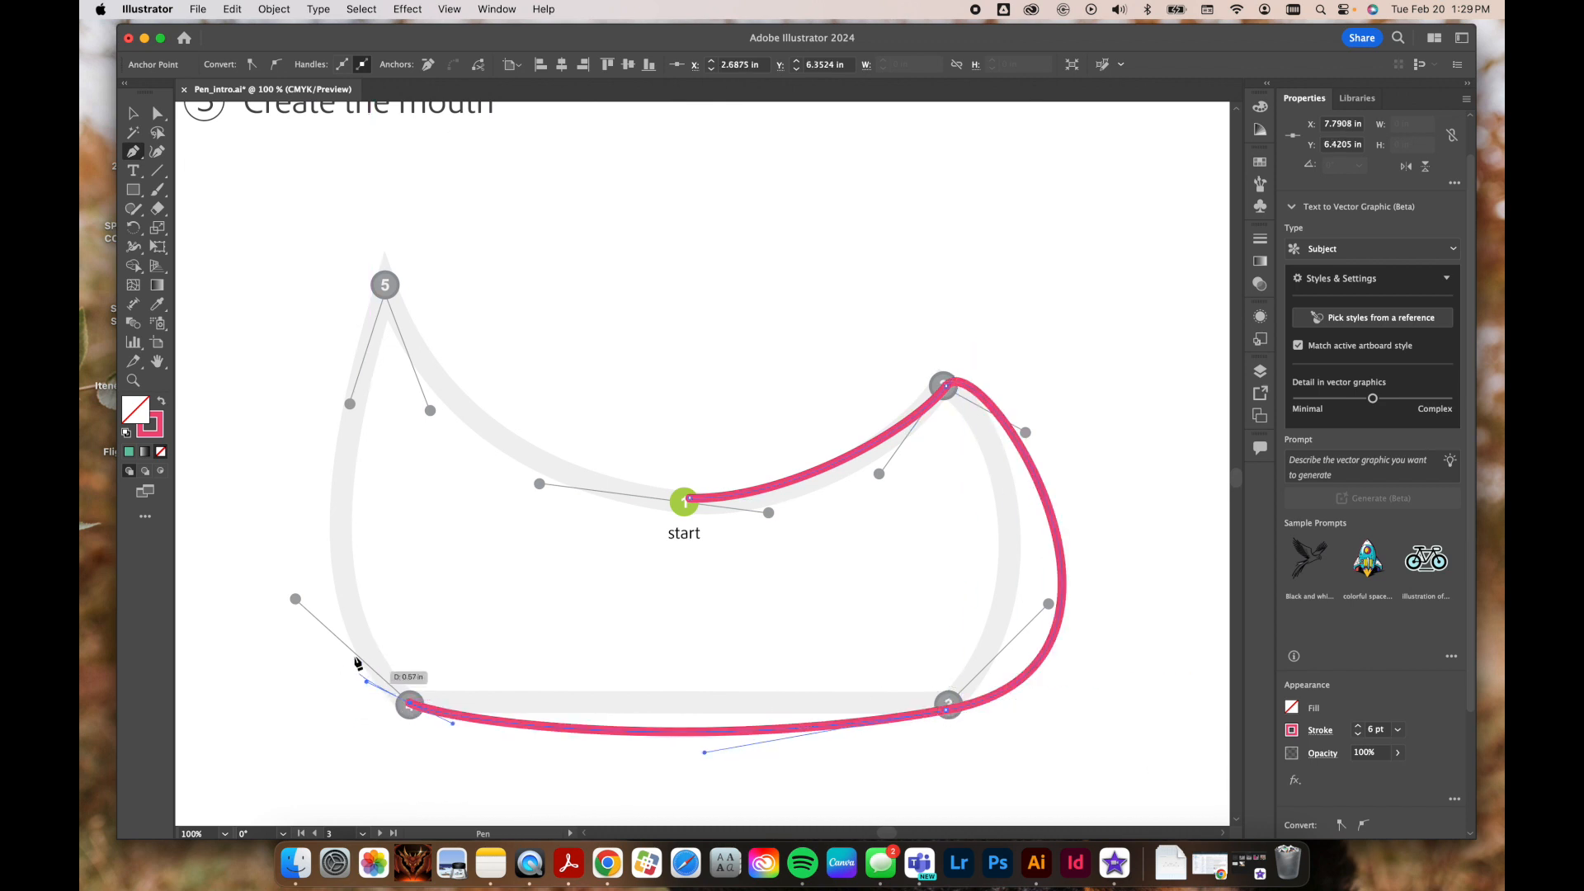
left_click_drag(384, 284, 435, 213)
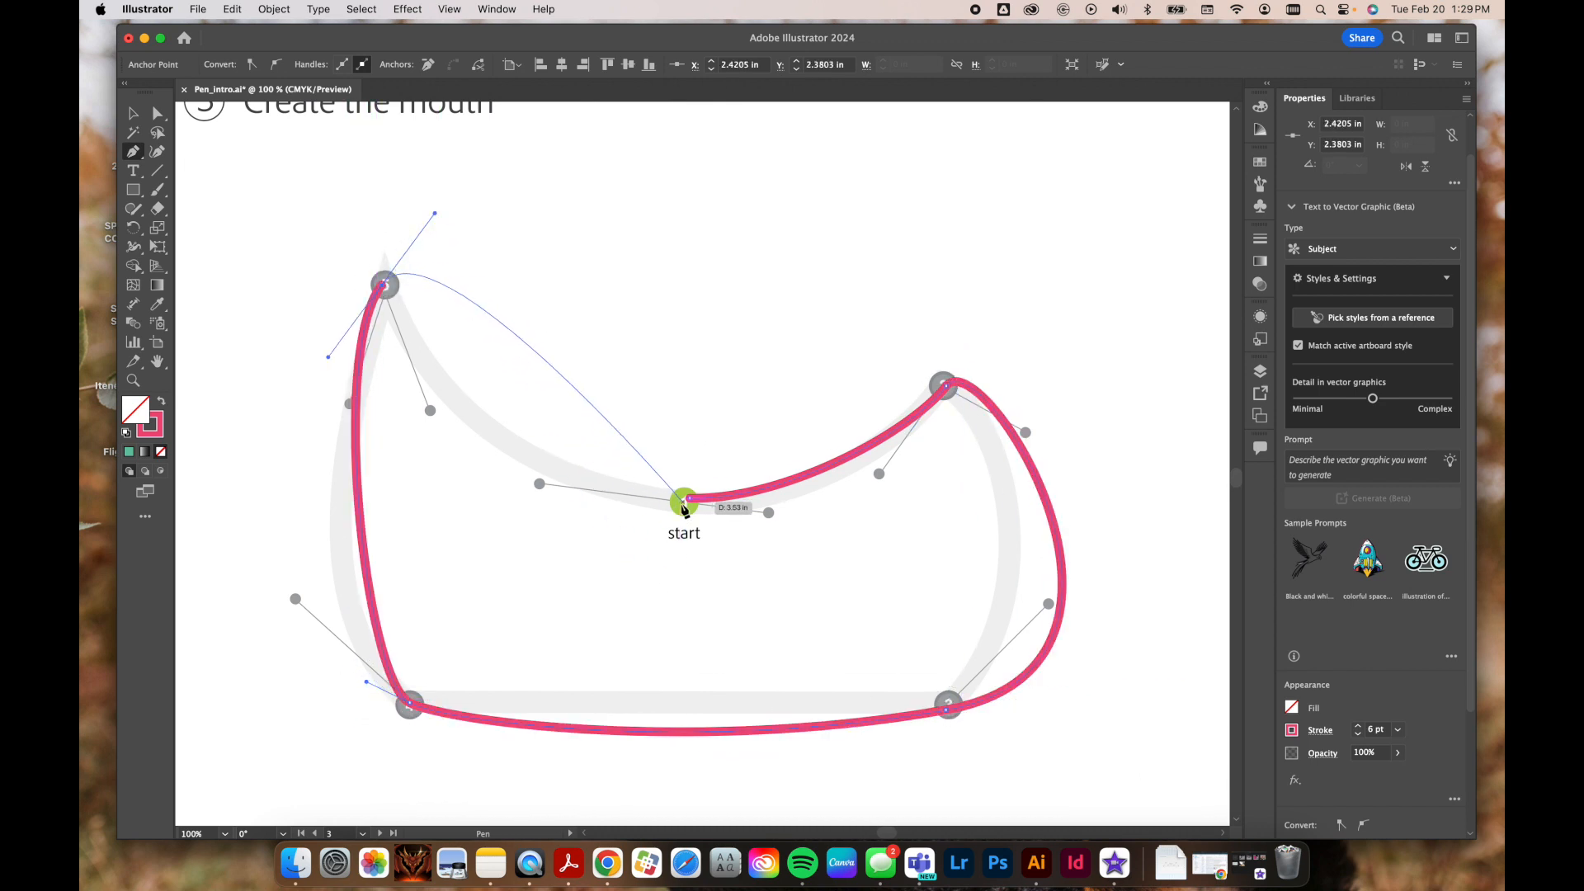
left_click_drag(686, 501, 954, 527)
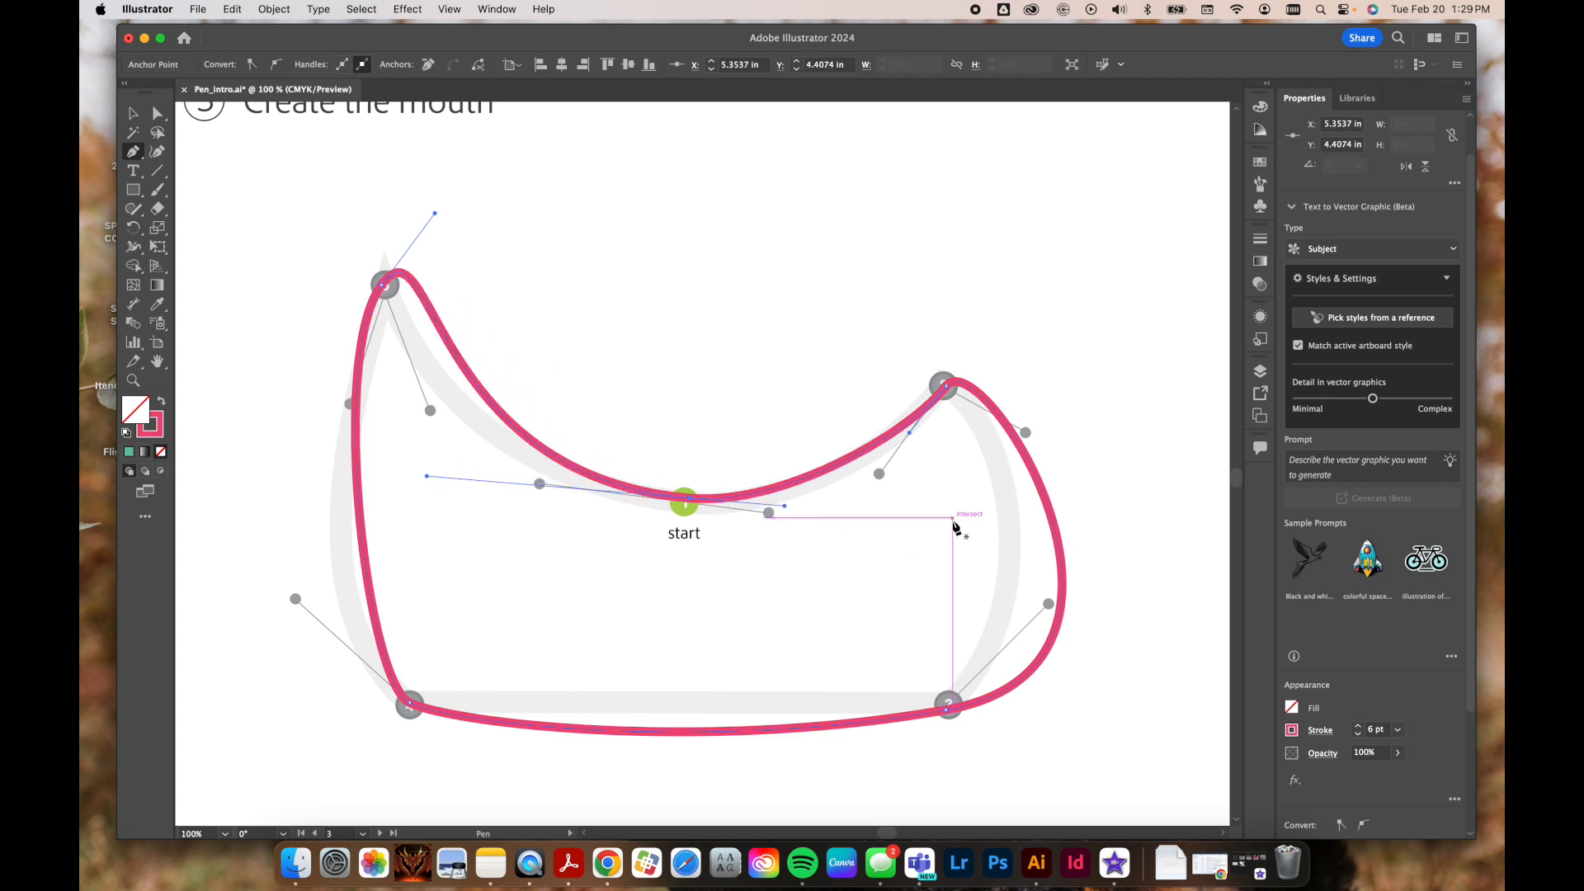
Step: Split the mouth path's direction handles at points 2 and 3 into corners that follow the right side and flat base of the guide
key("a")
left_click(947, 388)
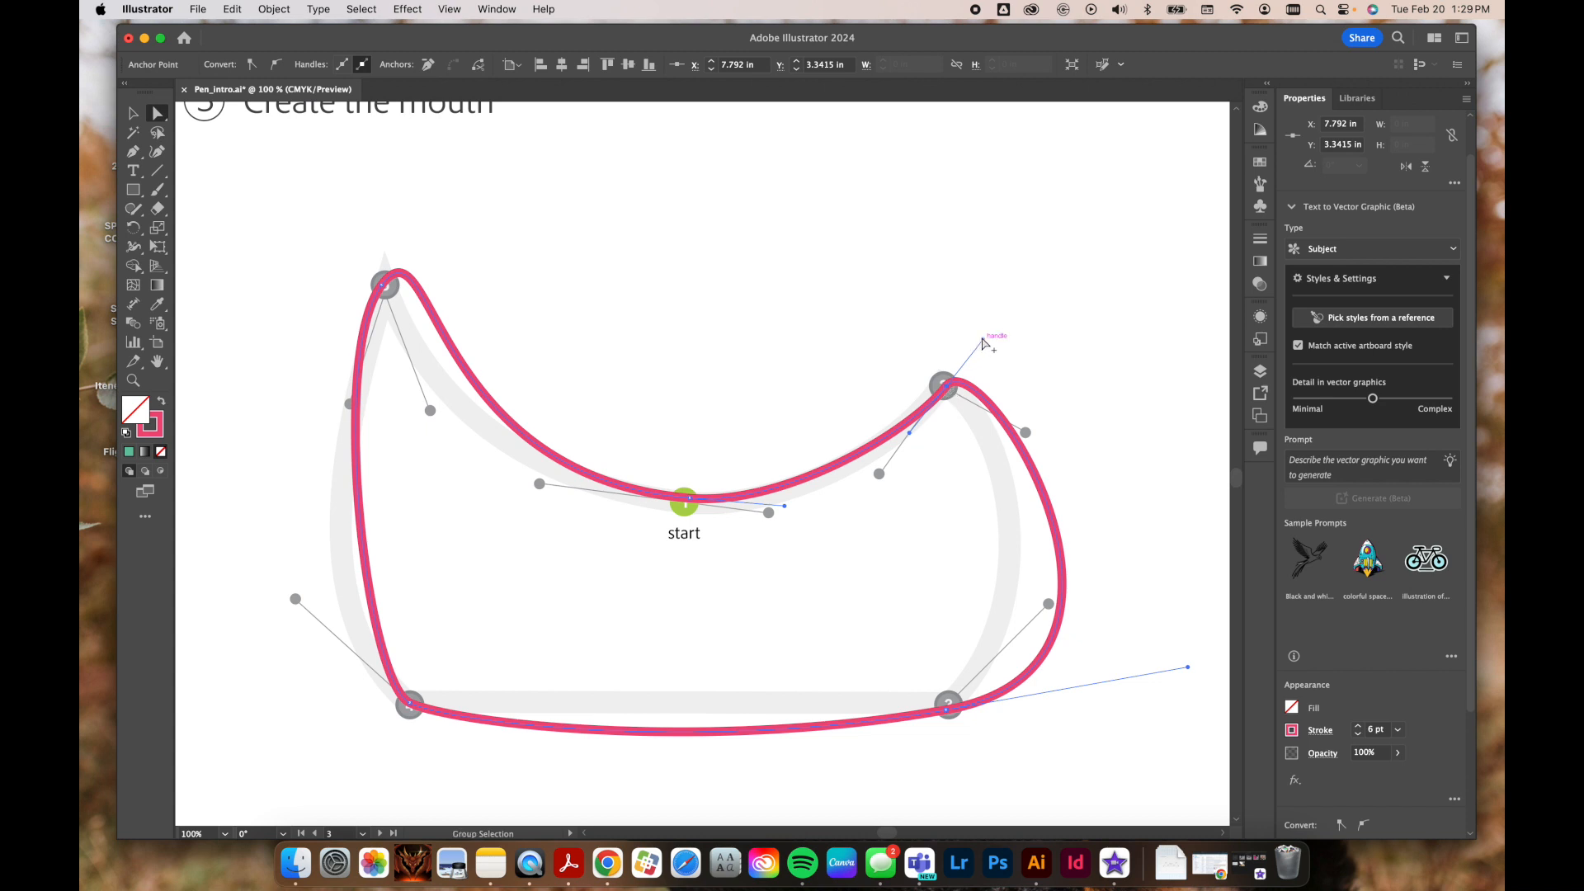
left_click_drag(982, 340, 1010, 494)
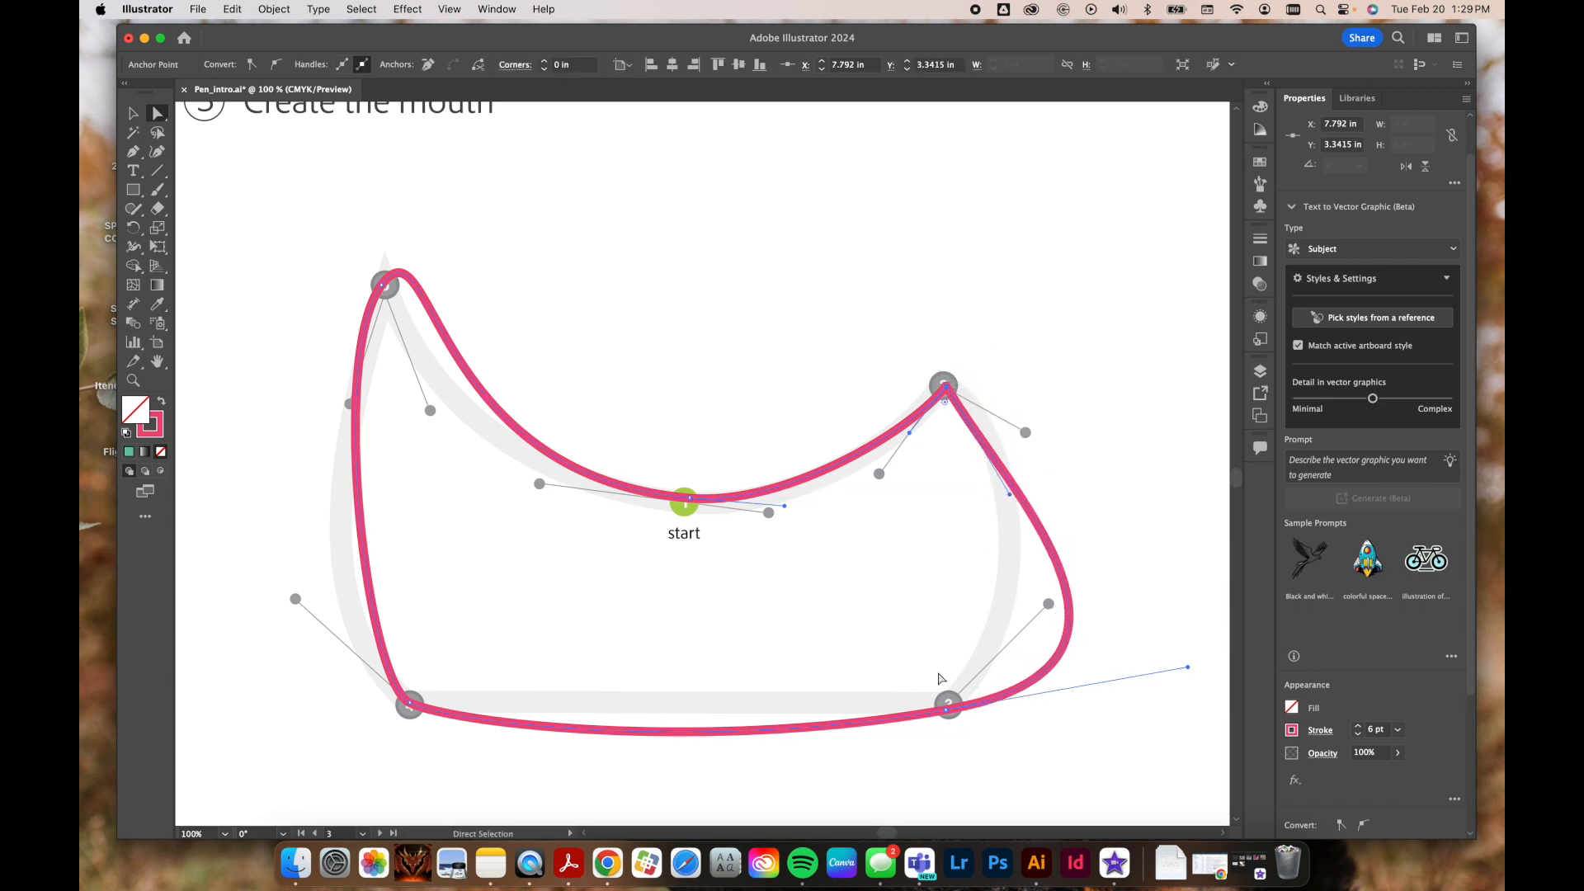
left_click(947, 706)
left_click_drag(1188, 667, 1046, 578)
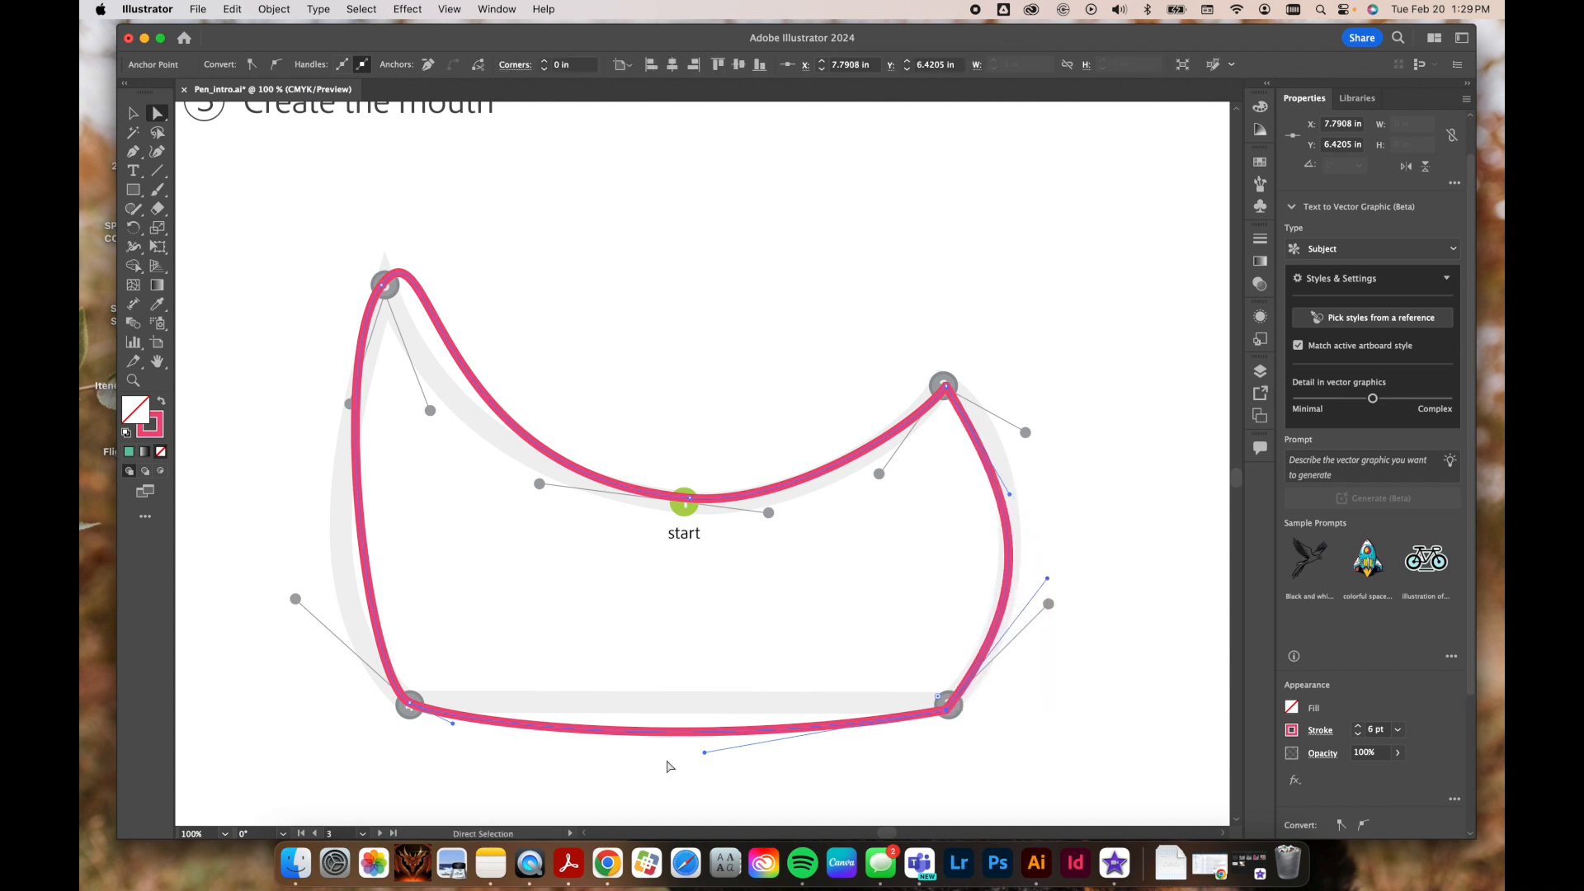
left_click_drag(703, 752, 725, 702)
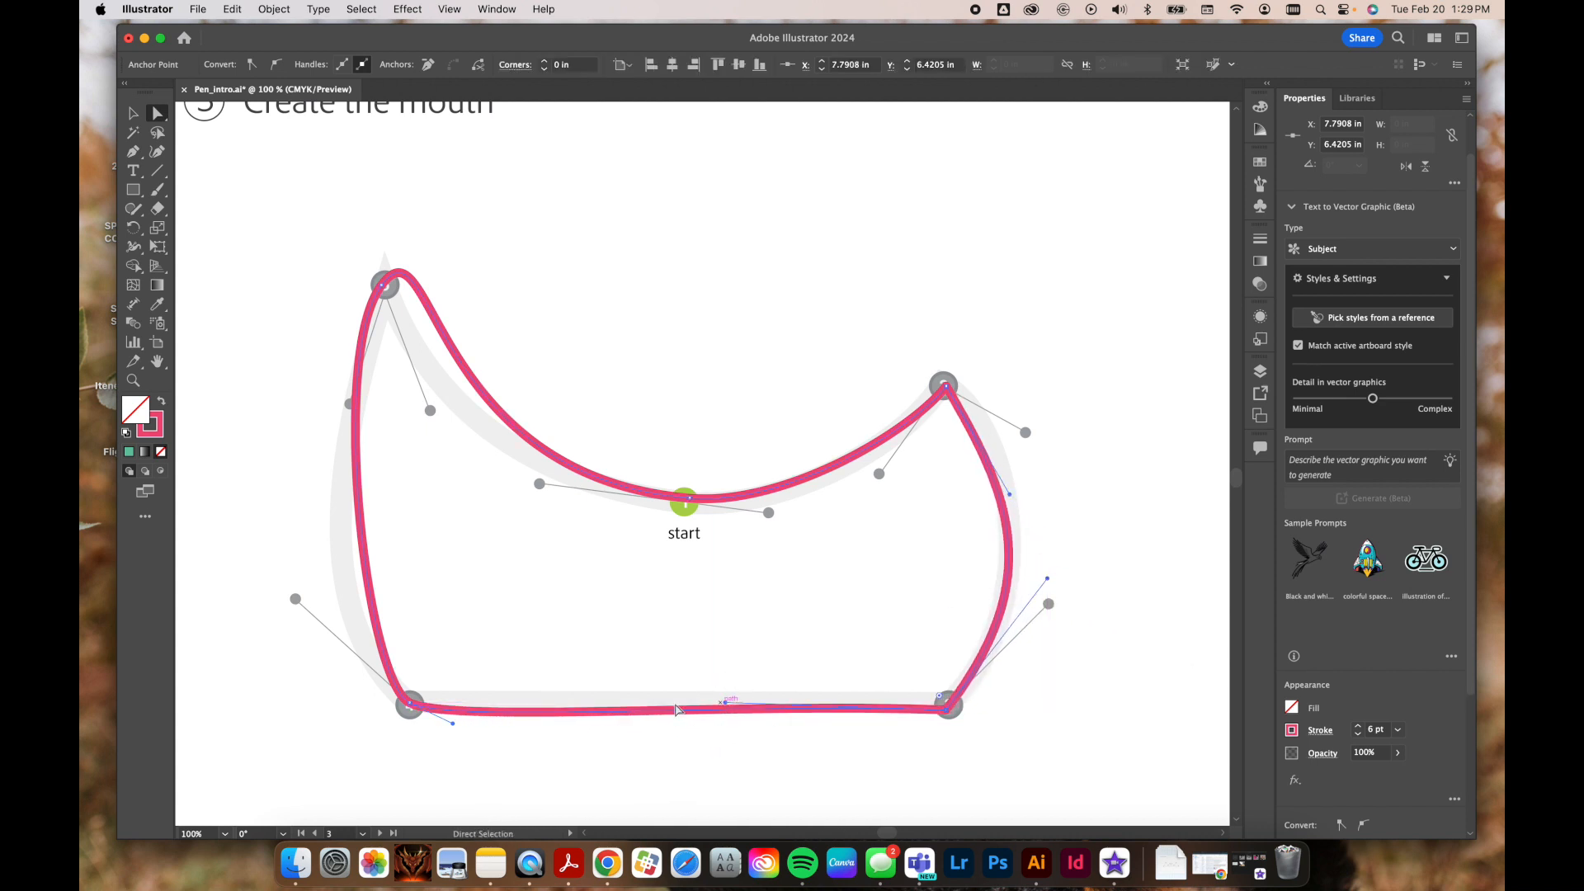
Step: Split the direction handles at point 4, flattening the base and curving the mouth's left side outward
left_click(410, 706)
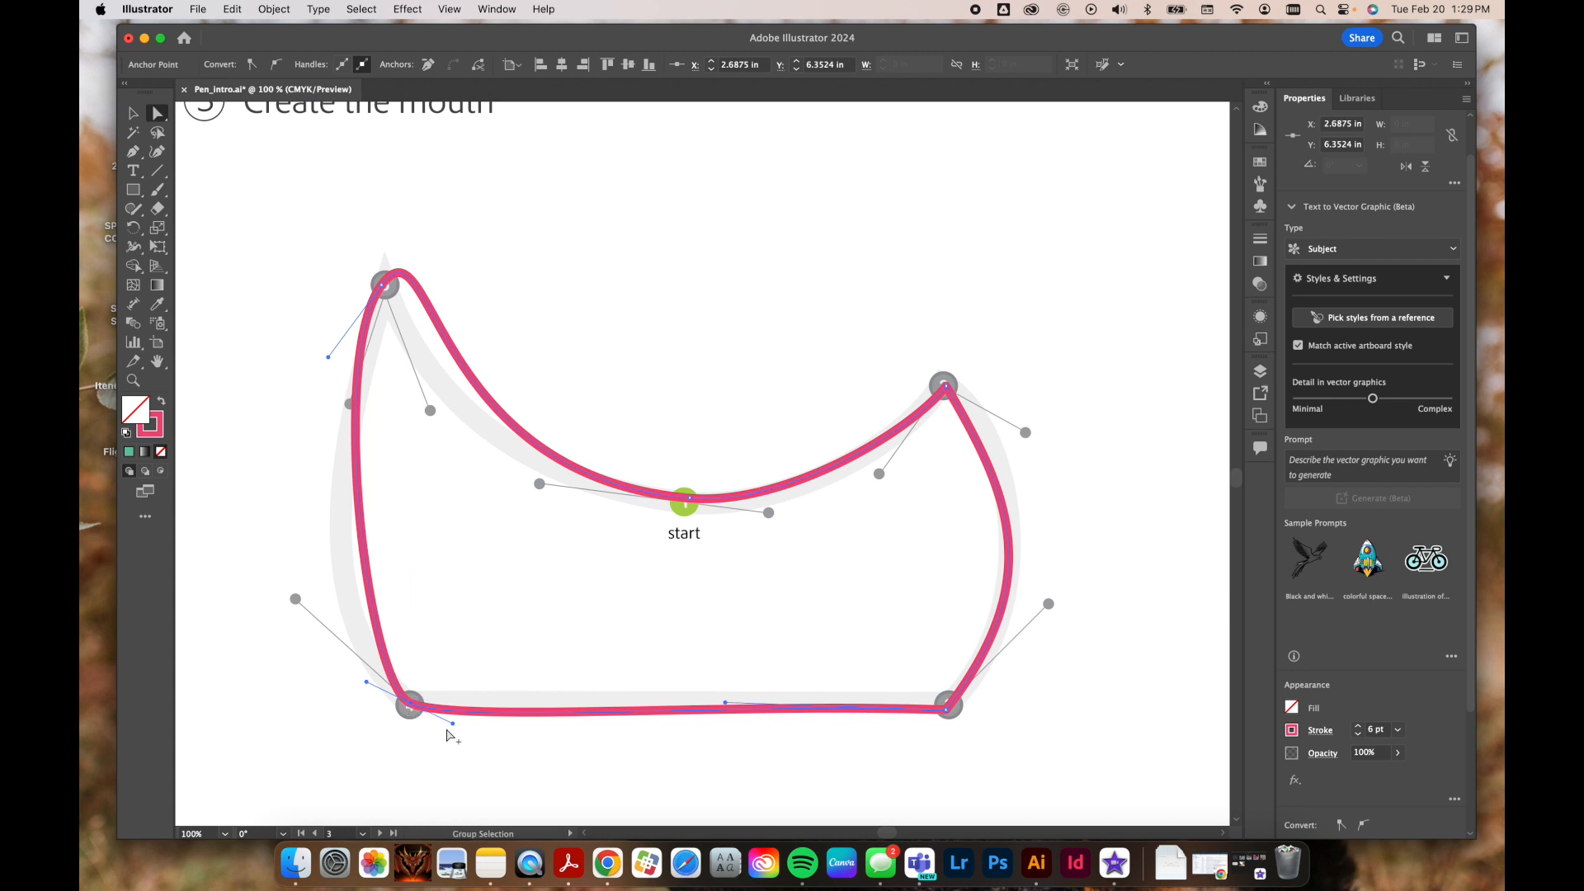
left_click_drag(455, 724, 513, 710)
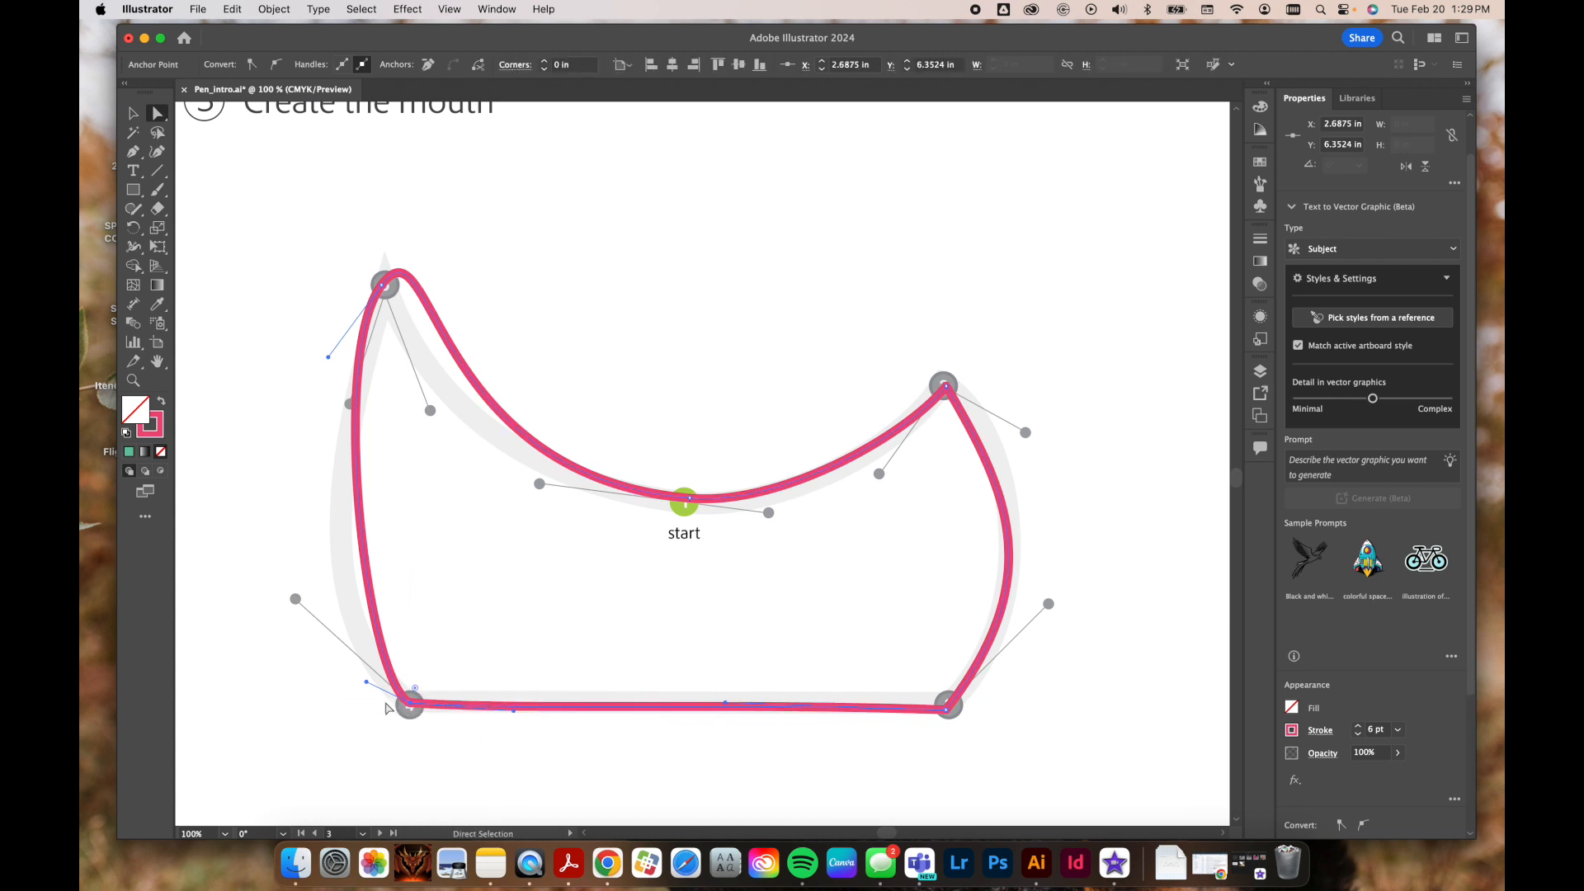
left_click_drag(365, 683, 278, 610)
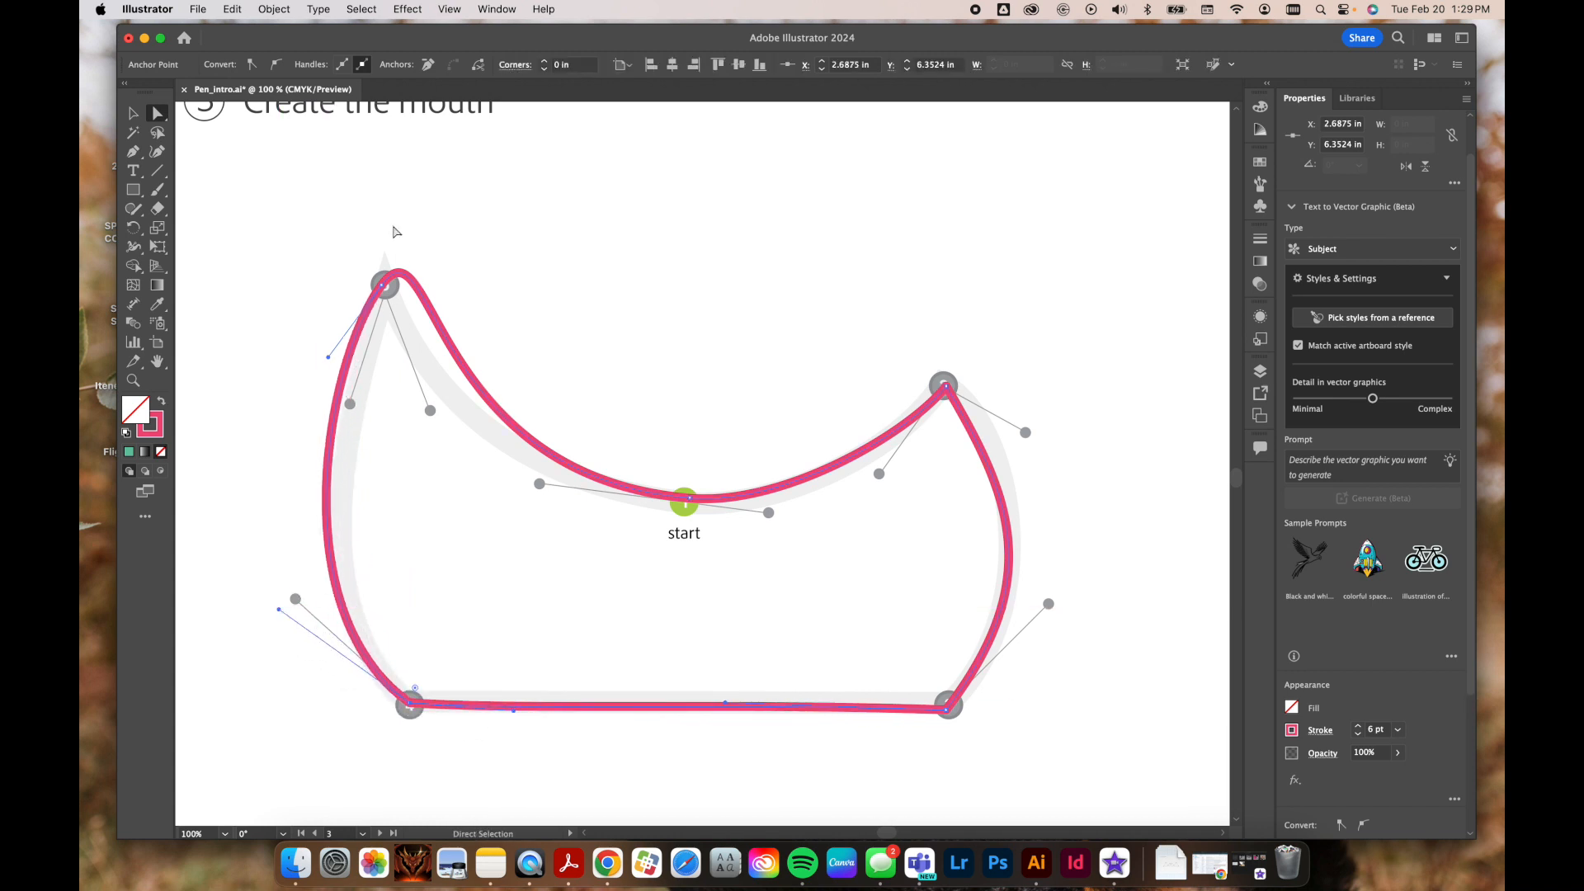
Step: Turn point 5 into a sharp corner by splitting its handles, and shift its anchor onto the marker to follow the guide
left_click(381, 289)
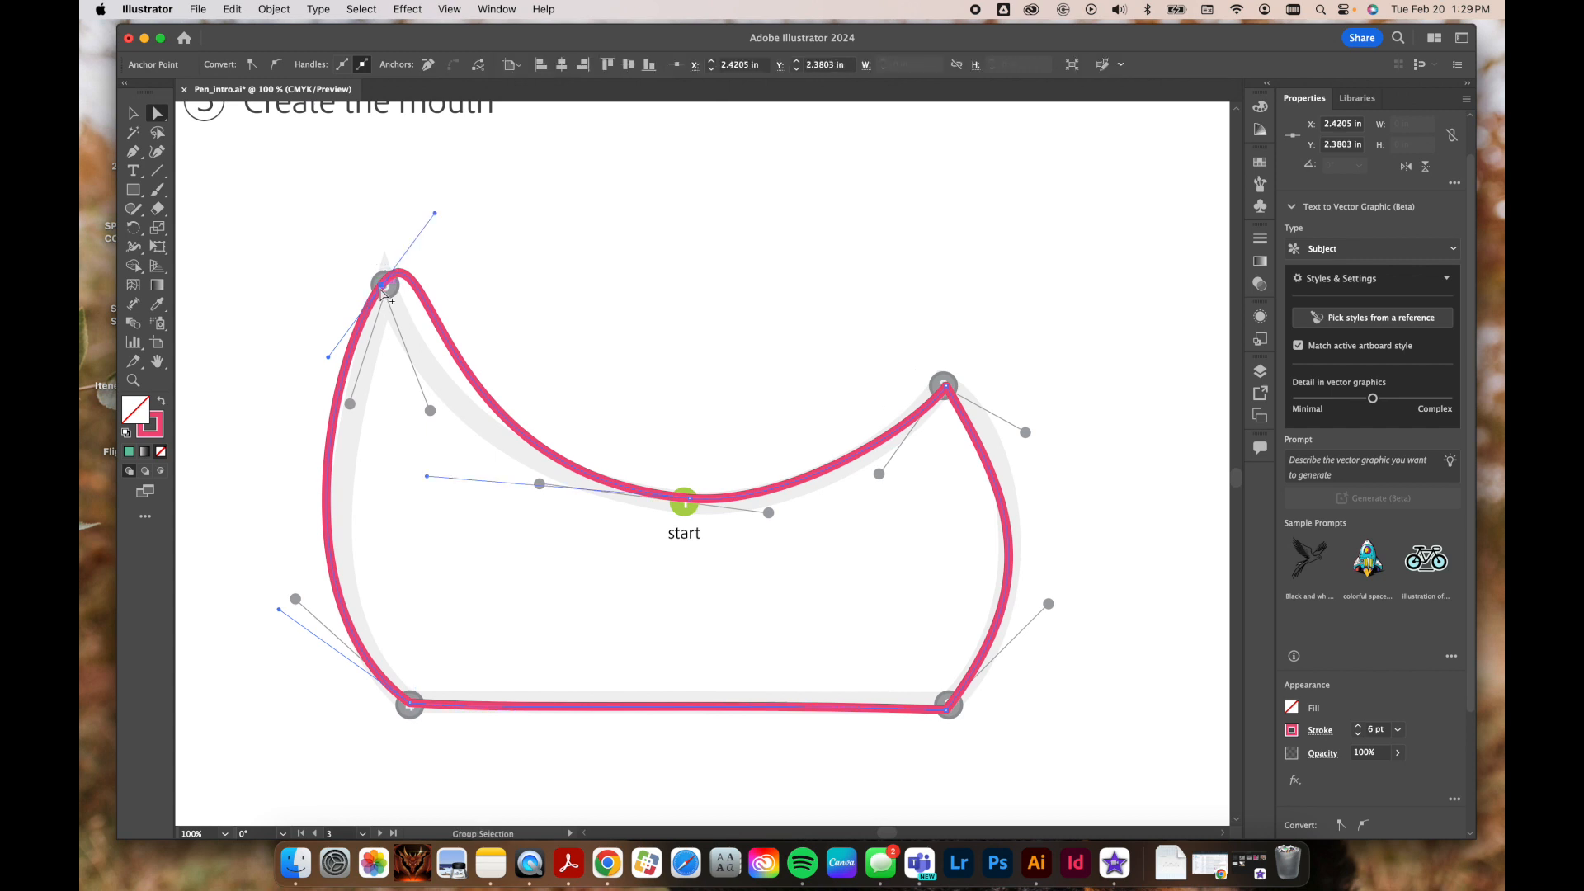
left_click_drag(435, 213, 457, 389)
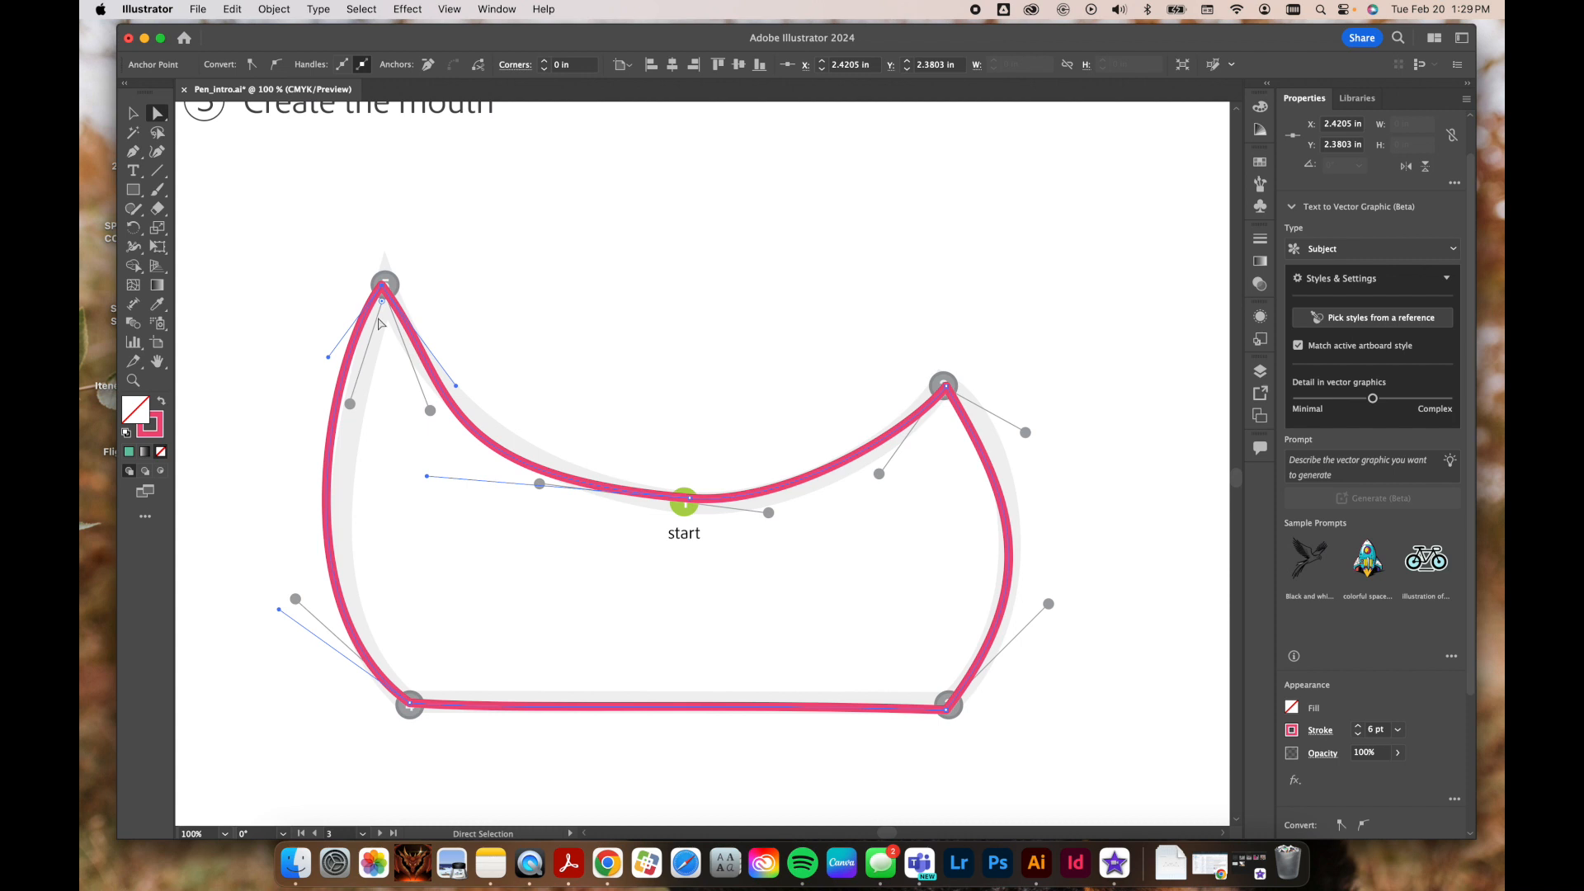
mouse_move(386, 290)
left_mouse_down()
mouse_move(345, 284)
mouse_move(397, 275)
mouse_move(385, 282)
left_mouse_up()
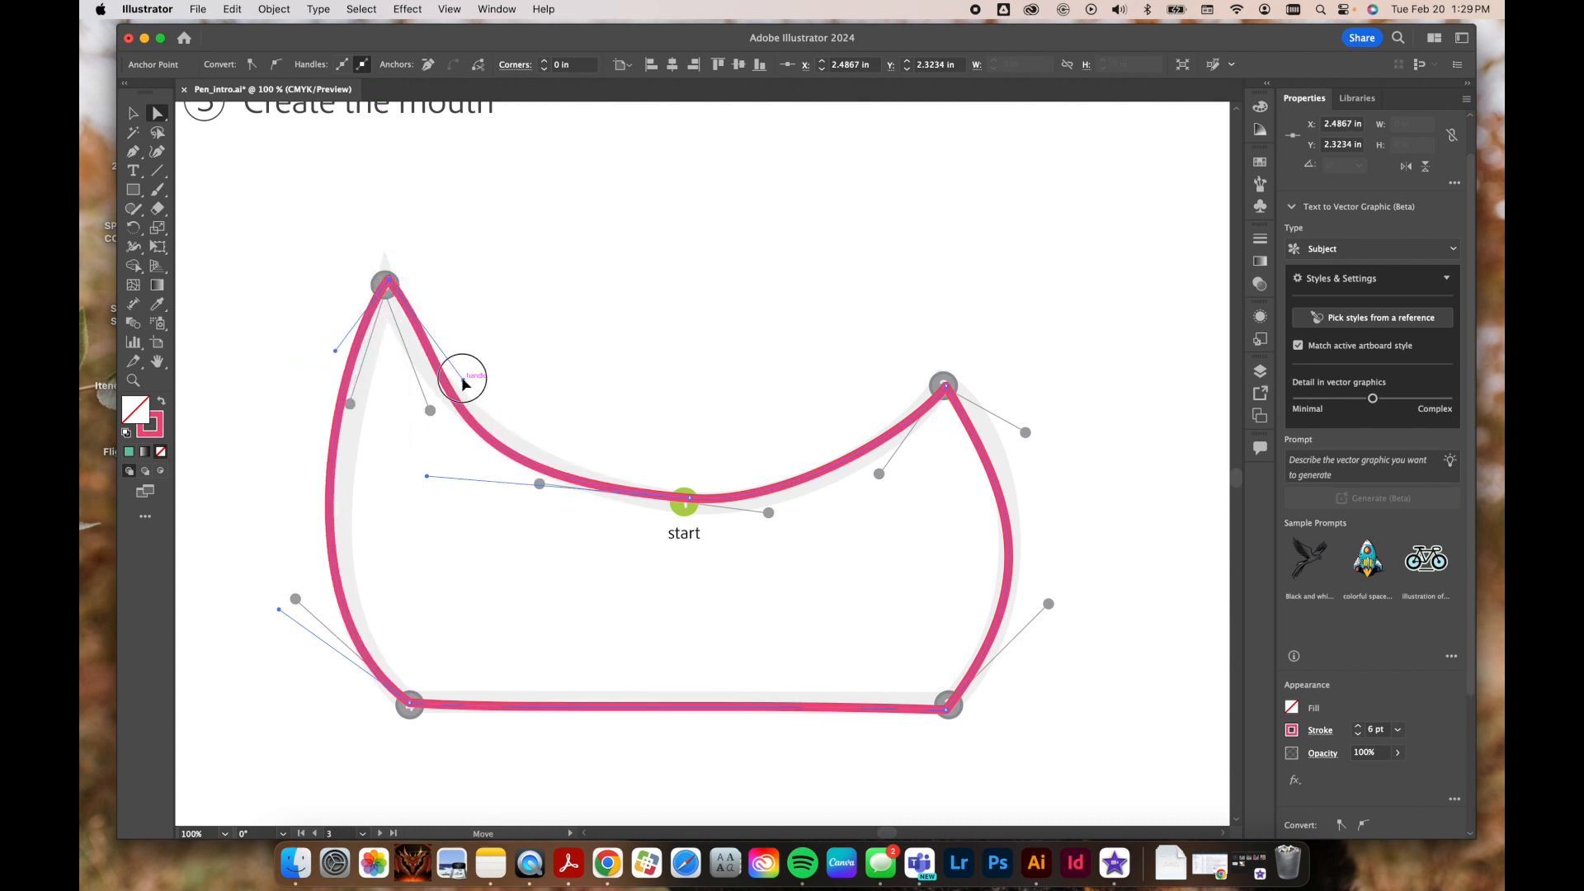
left_click(409, 347)
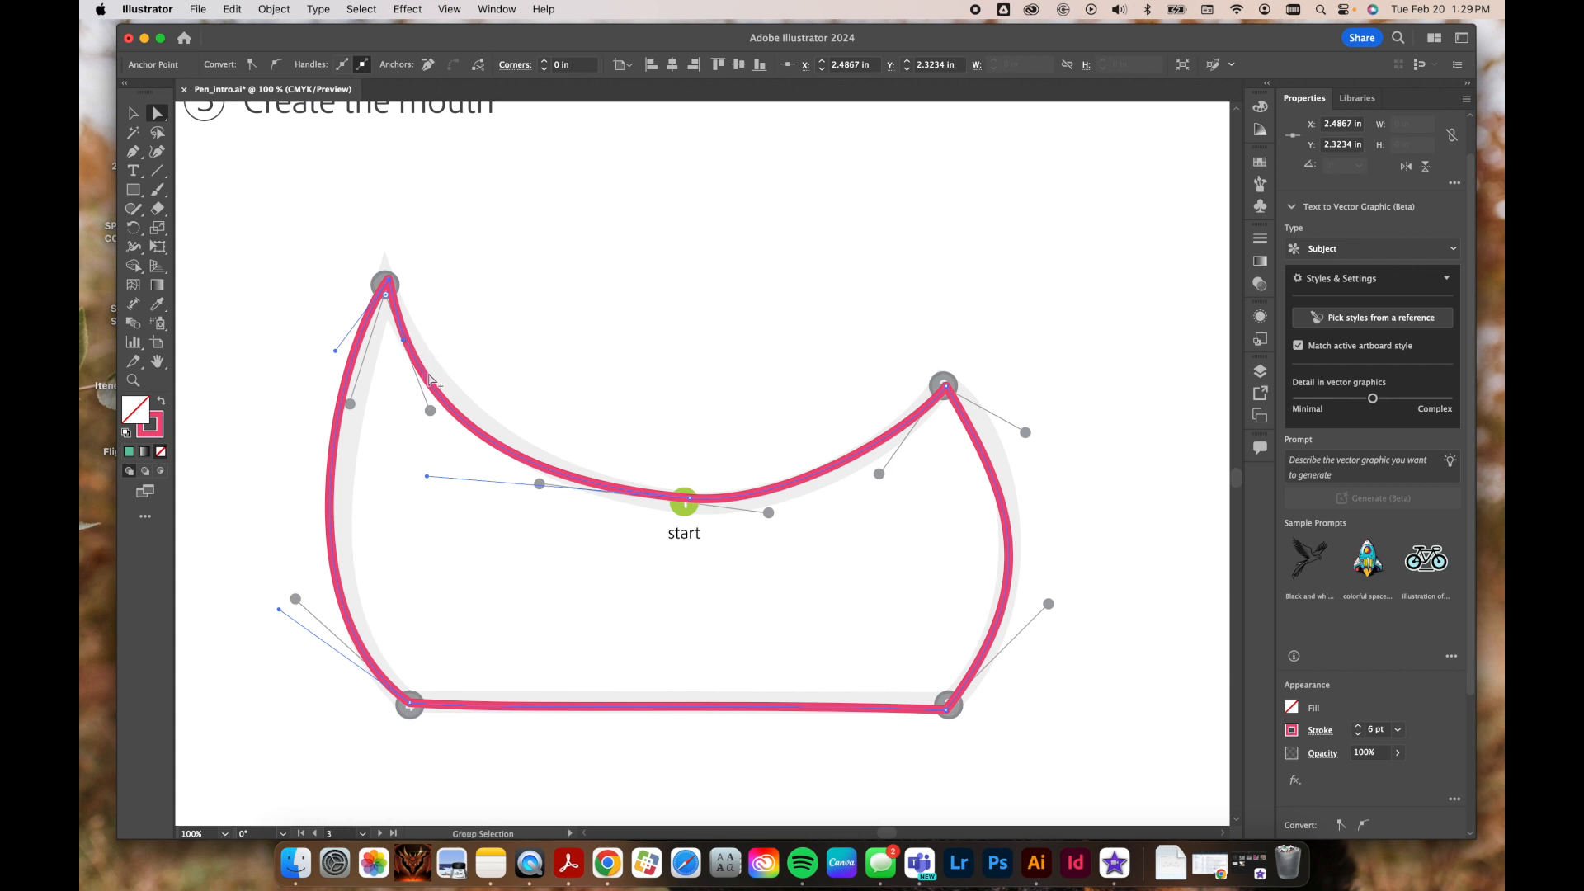
Step: Duplicate the whole mouth path up and to the right of the original, and delete the copy
left_click_drag(428, 379, 623, 287)
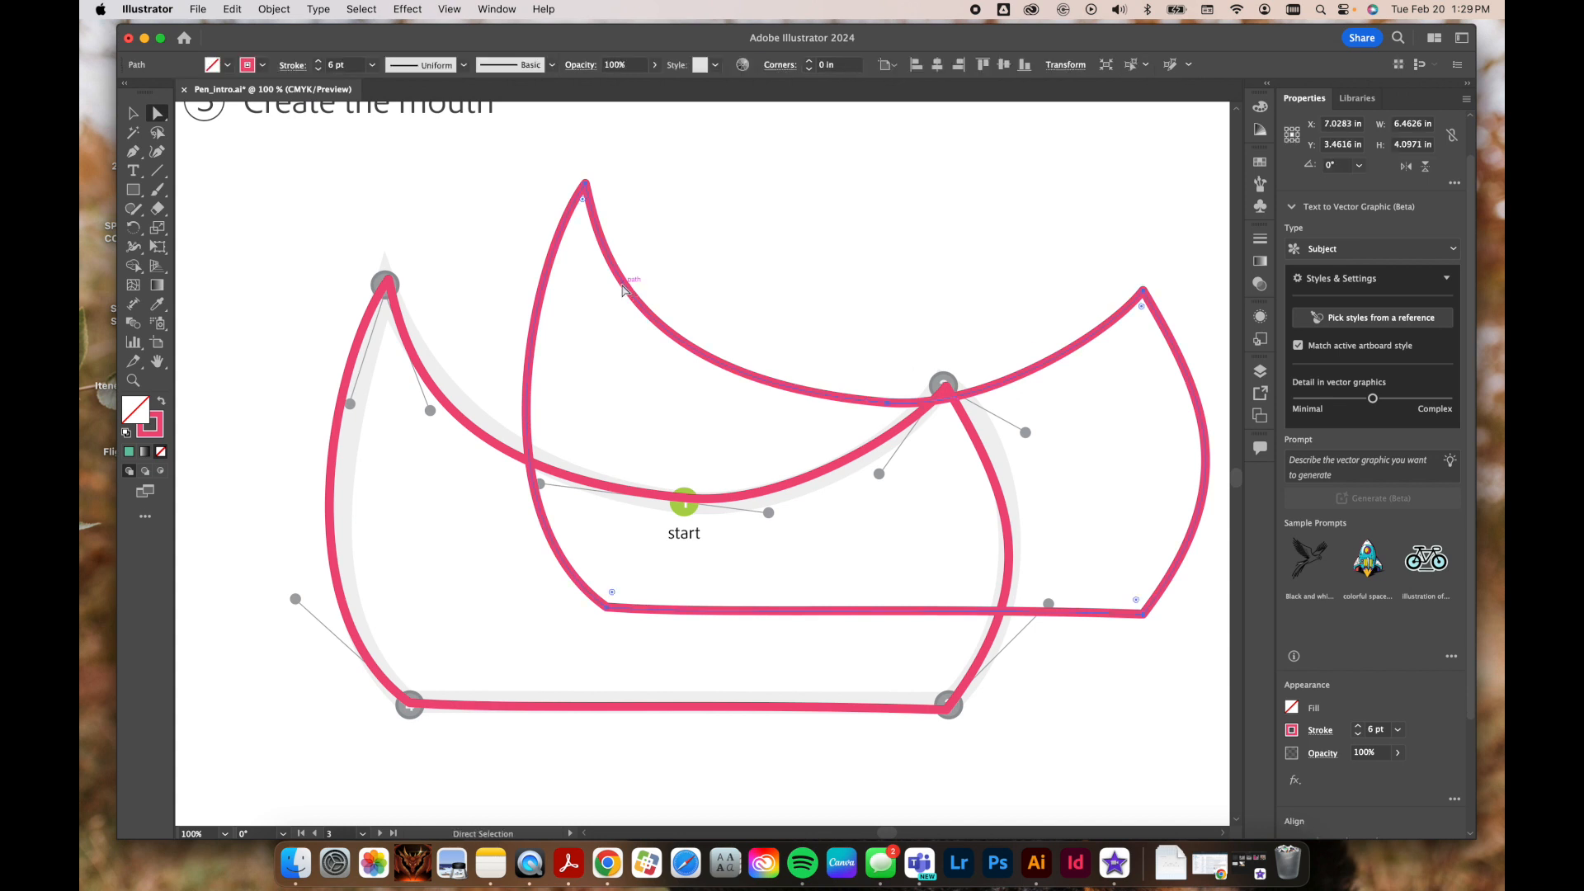
key("v")
left_click_drag(648, 316, 619, 264)
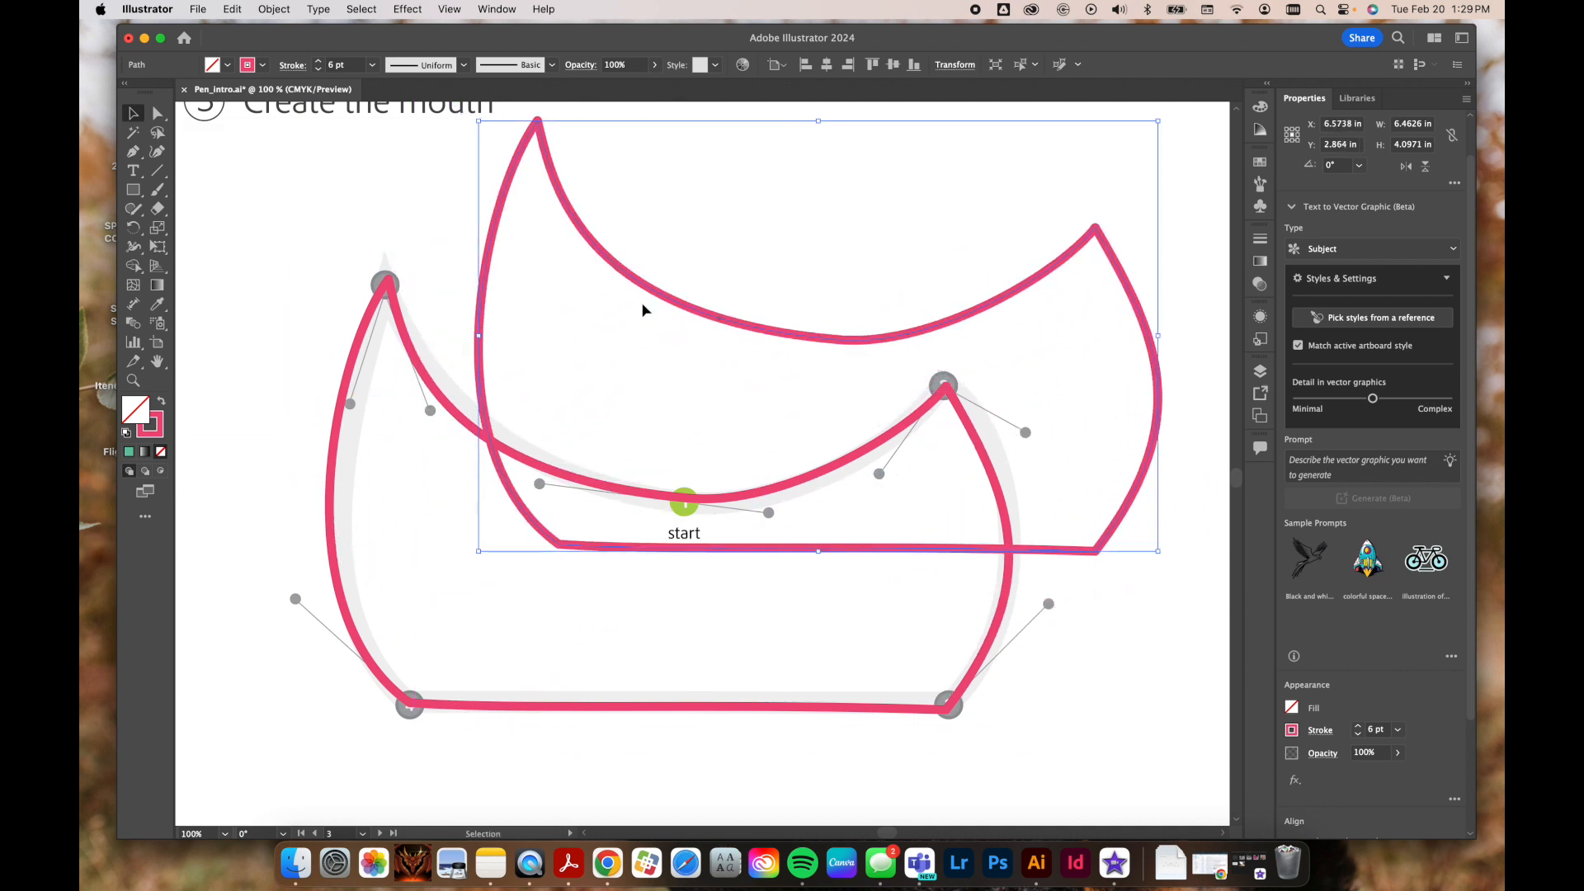
key("Delete")
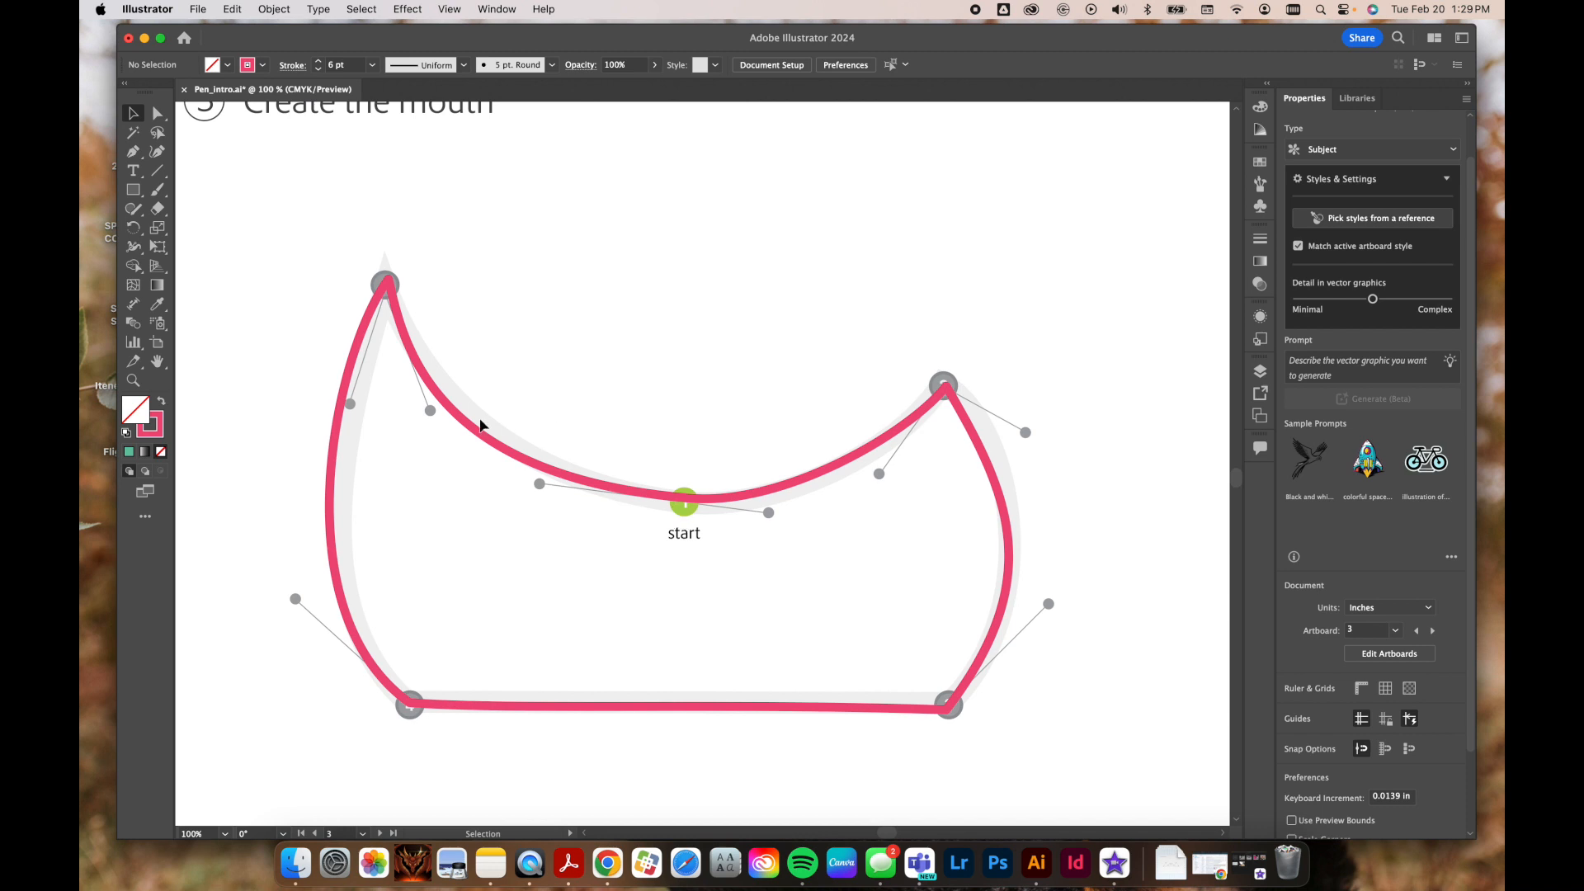
Step: Draw a hexagon about 1.67 in wide and 1.93 in tall above the mouth curve with the Polygon tool, discarding the first attempt
left_click_drag(133, 189, 188, 246)
left_click_drag(509, 239, 652, 407)
key("Delete")
left_click_drag(654, 341, 742, 390)
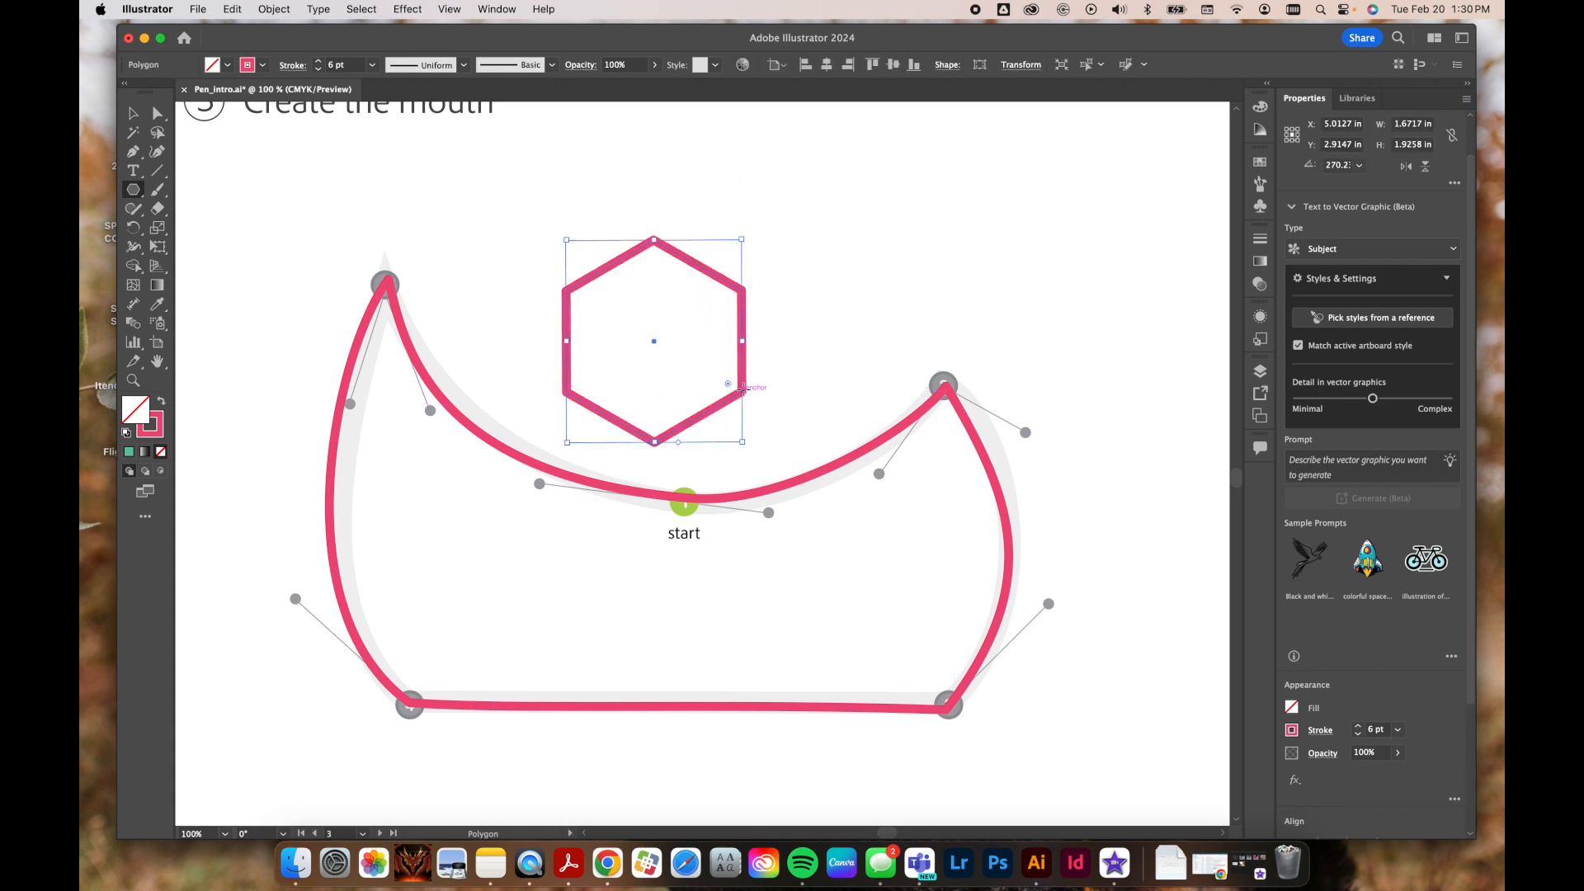
key("b")
key("v")
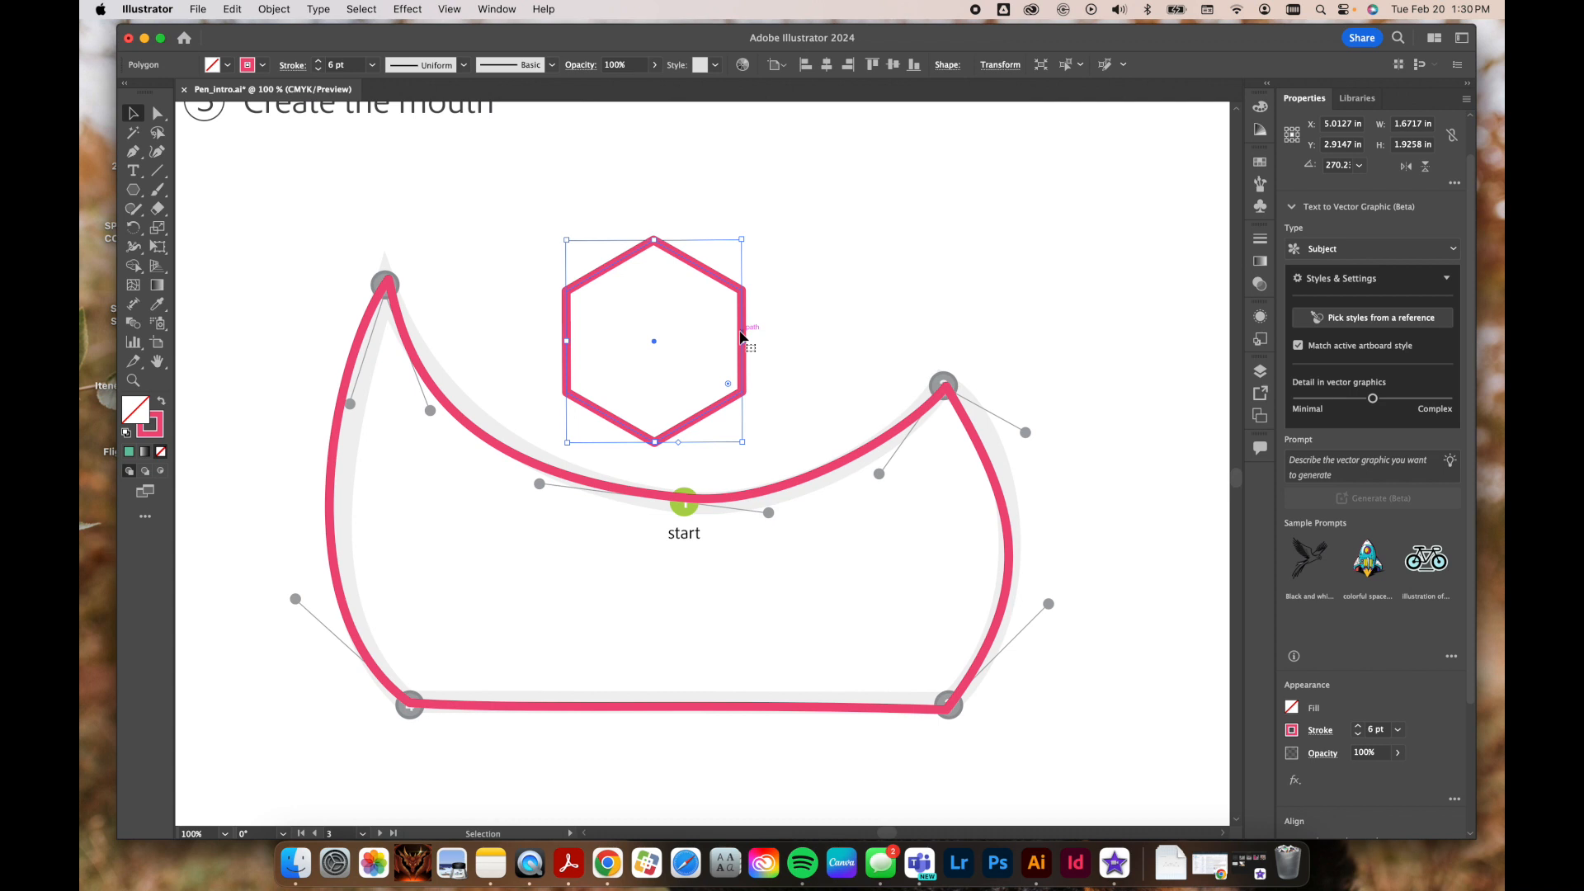
Step: Duplicate the hexagon several times above the mouth, and delete all the hexagons
left_click_drag(745, 324, 1023, 254)
left_click_drag(745, 322, 745, 289)
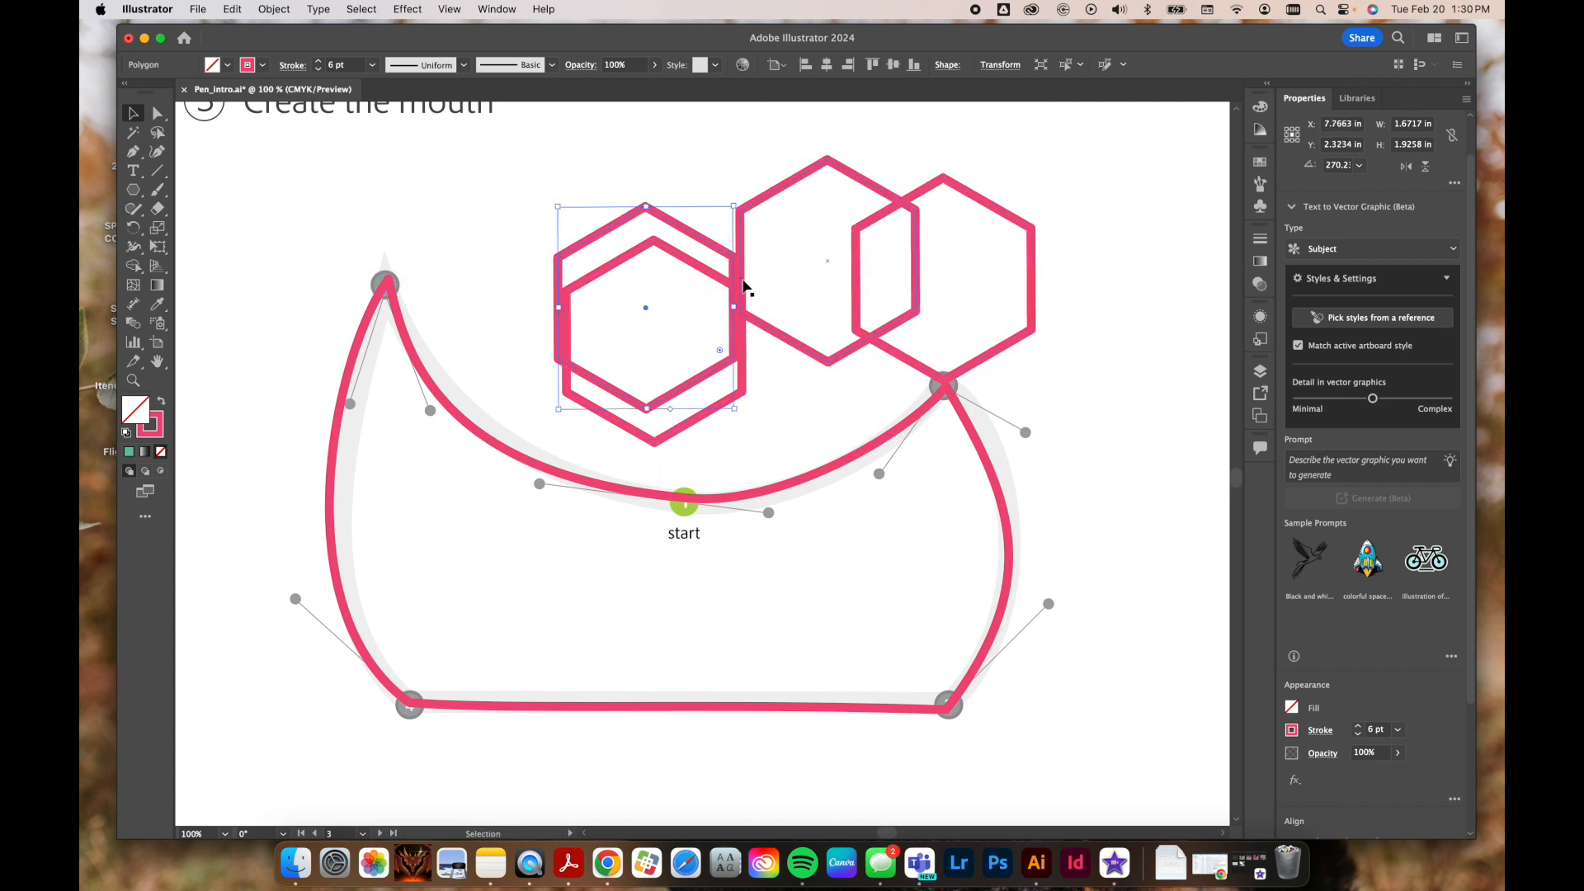
key("super+a")
key("BackSpace")
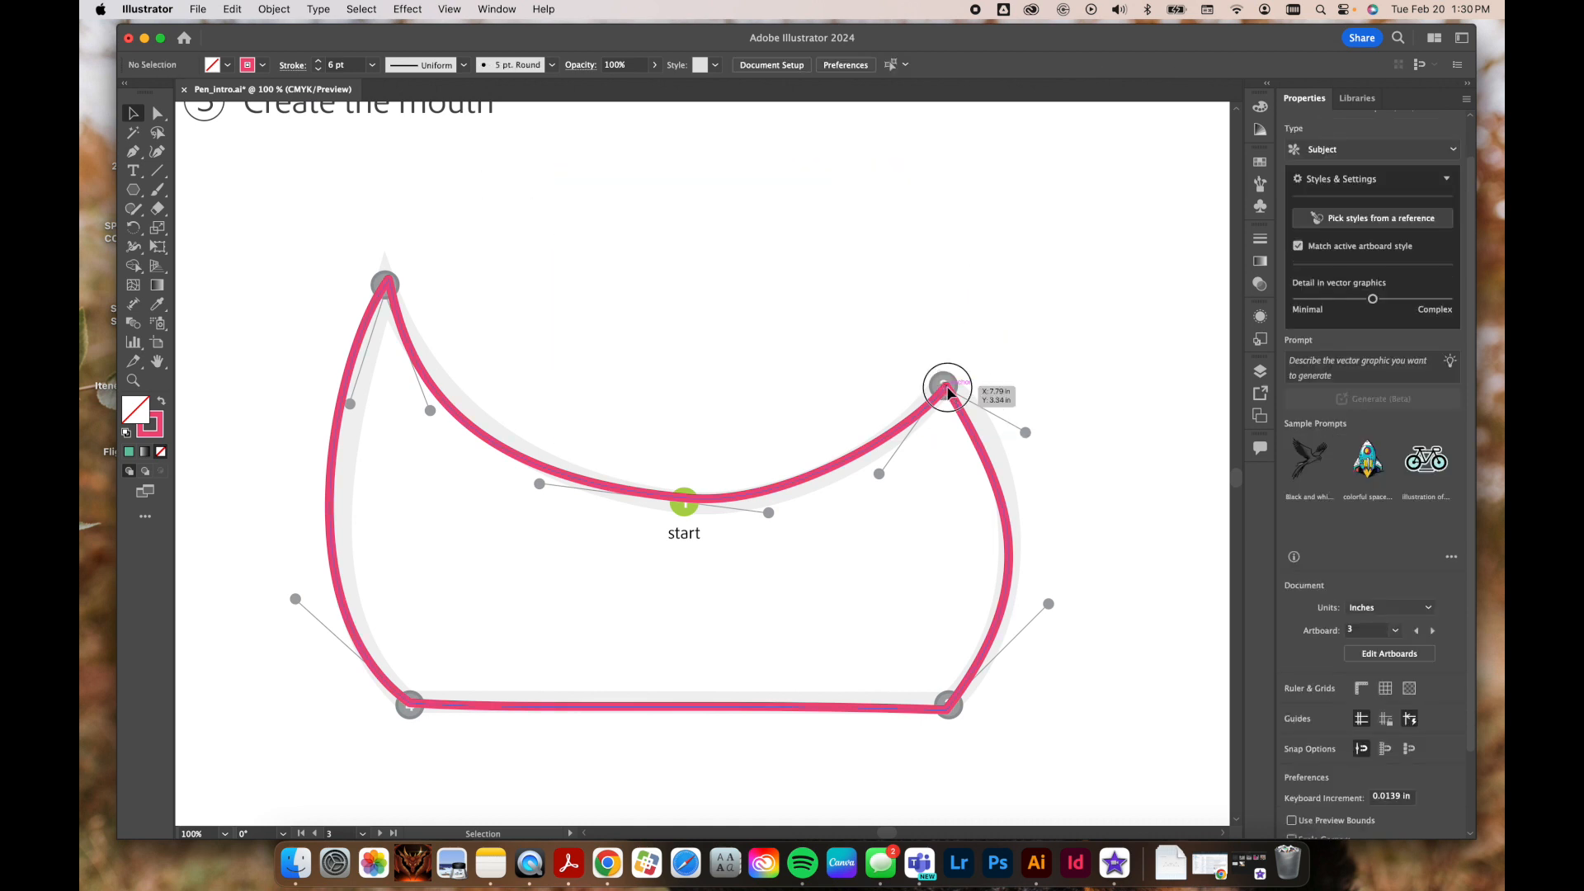
Step: Refine the handles of points 2 and 3 with Direct Selection so the mouth's right side follows the guide
left_click(947, 392)
key("a")
left_click(948, 393)
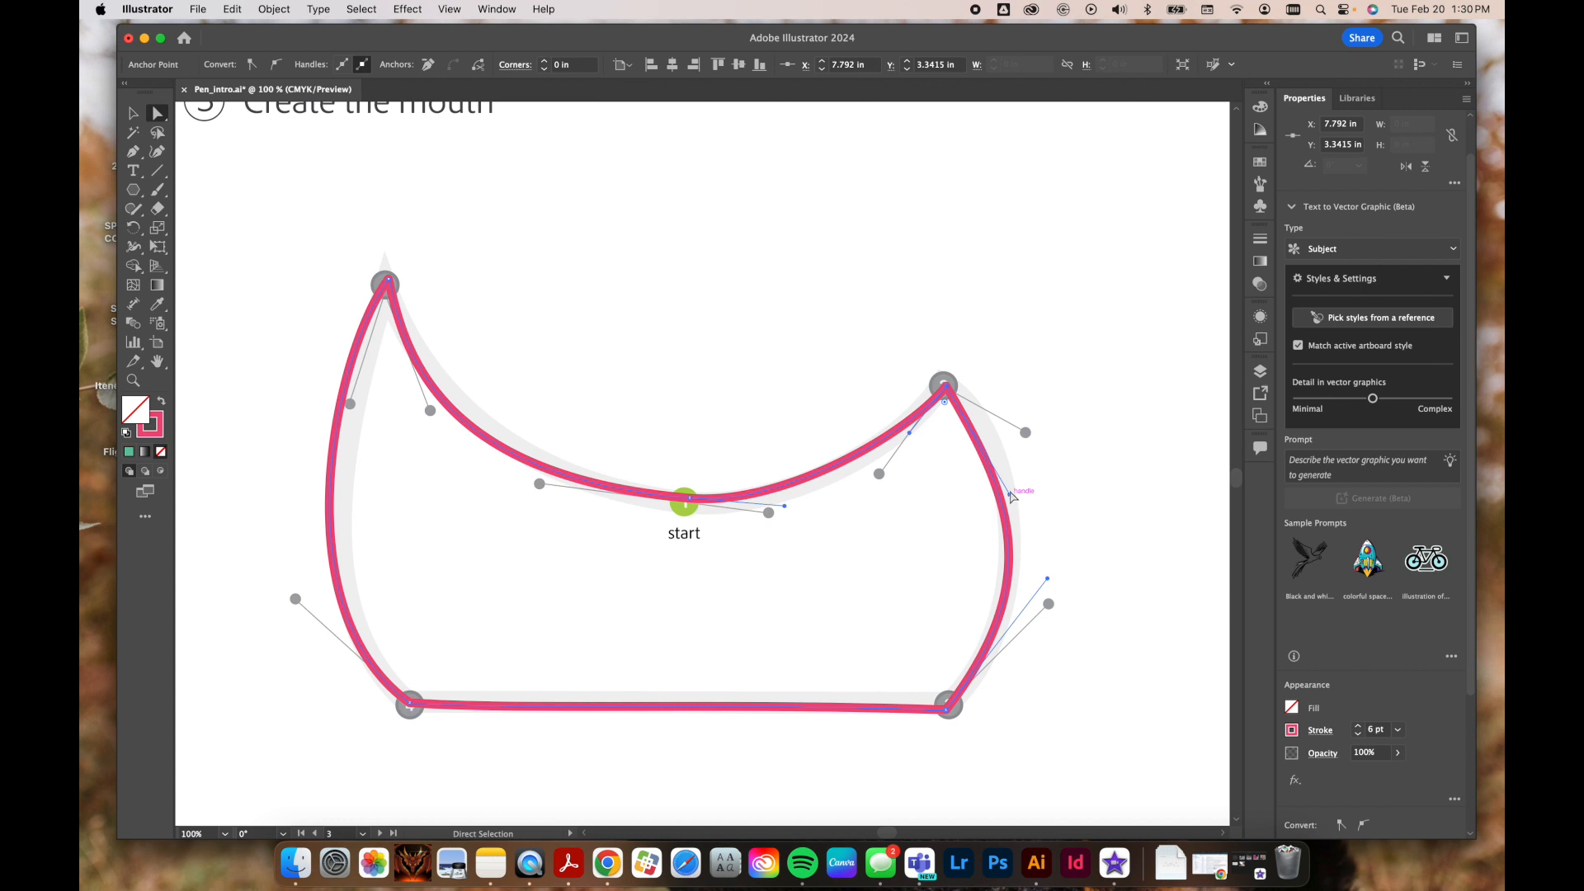
left_click_drag(1011, 498, 1021, 454)
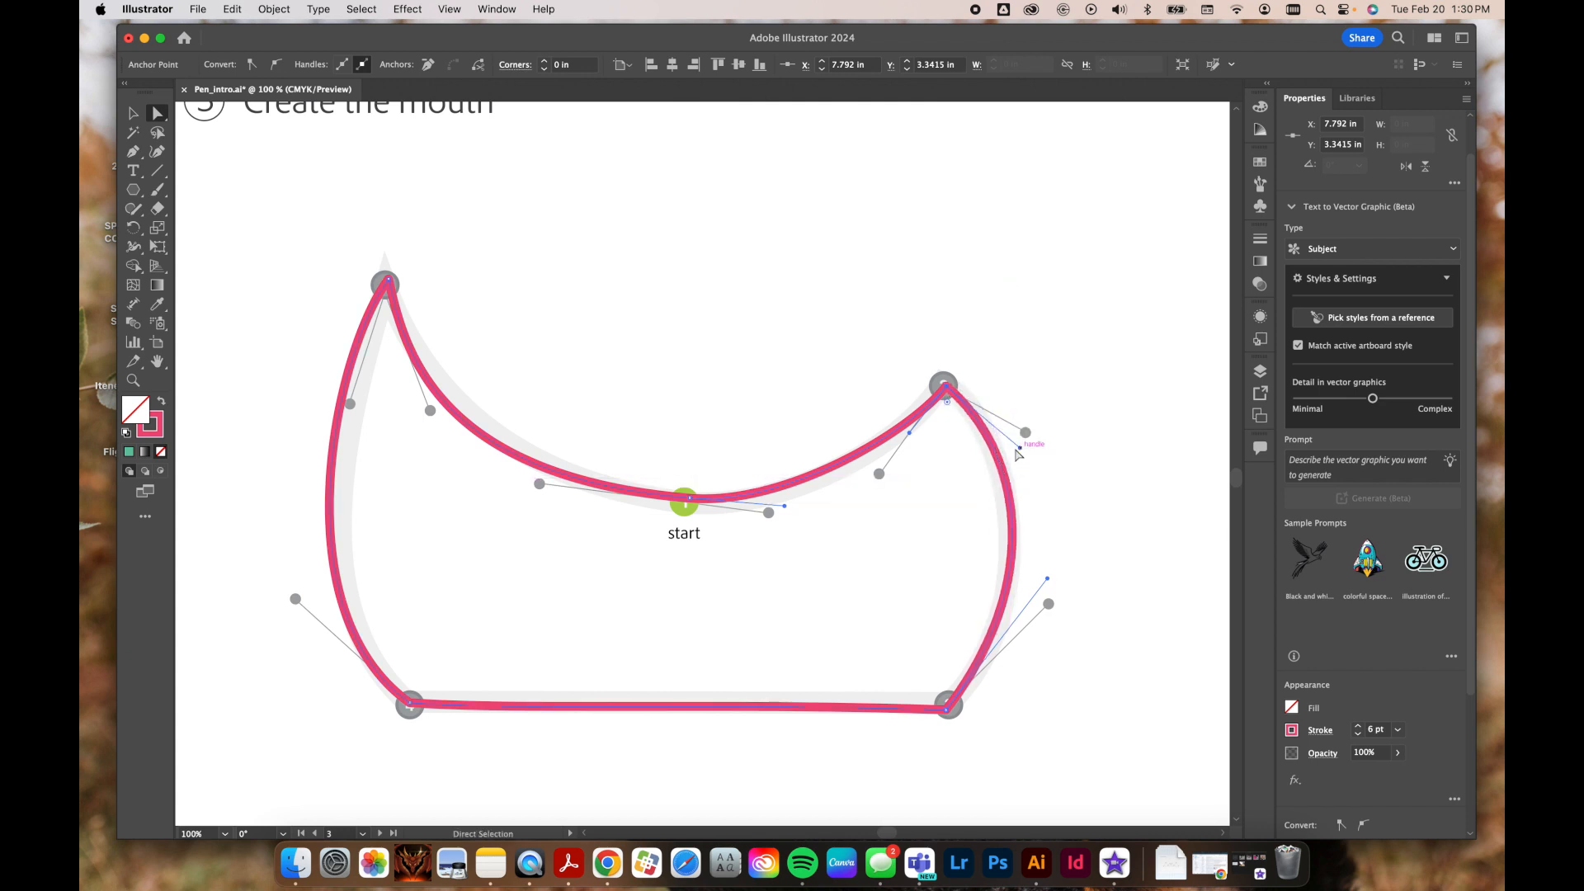
mouse_move(910, 433)
left_mouse_down()
mouse_move(891, 445)
mouse_move(914, 453)
mouse_move(927, 407)
mouse_move(891, 450)
left_mouse_up()
mouse_move(1020, 449)
left_mouse_down()
mouse_move(989, 406)
mouse_move(1022, 431)
mouse_move(1009, 438)
left_mouse_up()
left_click_drag(946, 708, 950, 707)
left_click_drag(1047, 578, 1048, 615)
Step: Adjust the handles of points 4 and 5 to bring the mouth's left curve onto the guide
left_click(410, 704)
left_click_drag(278, 609, 294, 598)
mouse_move(333, 353)
left_mouse_down()
mouse_move(364, 354)
mouse_move(354, 363)
left_mouse_up()
left_click(388, 282)
key("v")
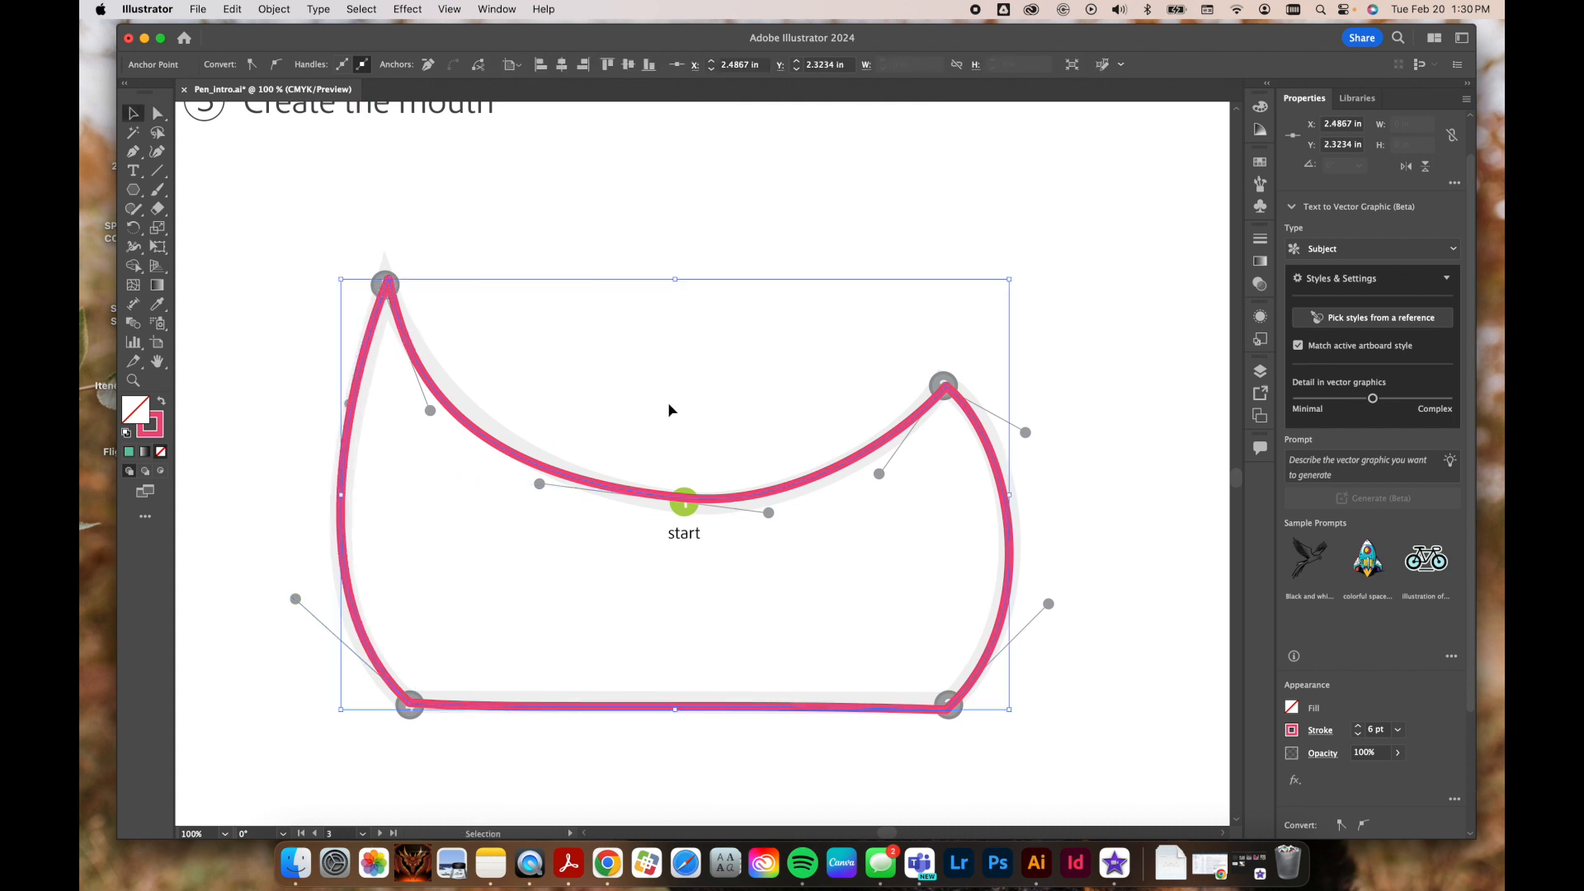
Step: Undo the mouth tracing until the whole path is removed
key("super+z")
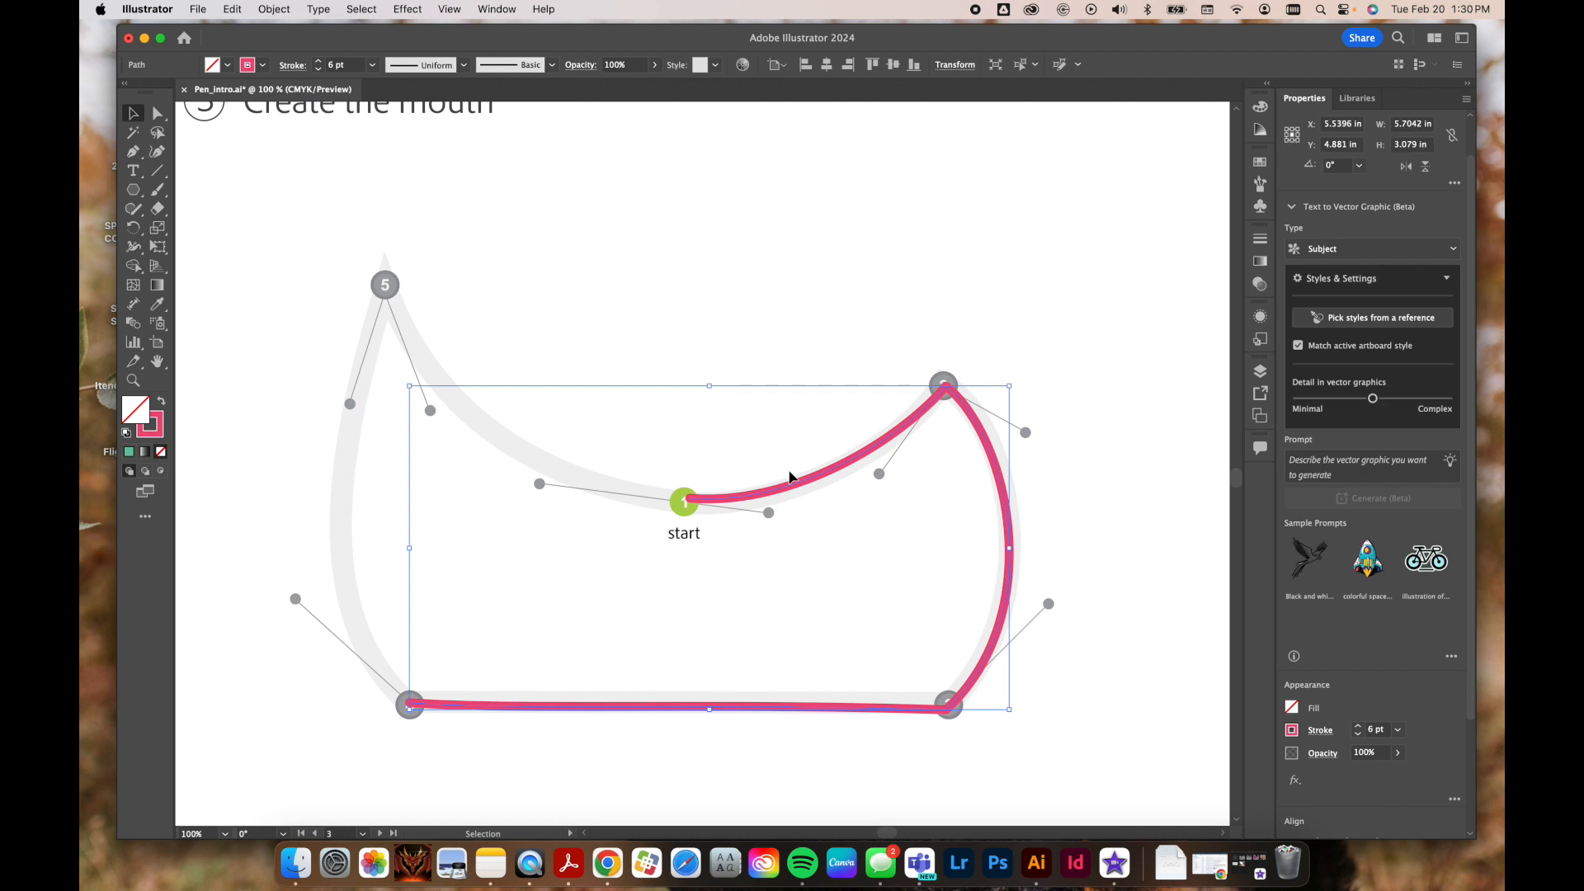
key("super+z")
Step: Trace a curve from point 1 to point 2 with the Pen tool, and remove point 2's outgoing handle
key("p")
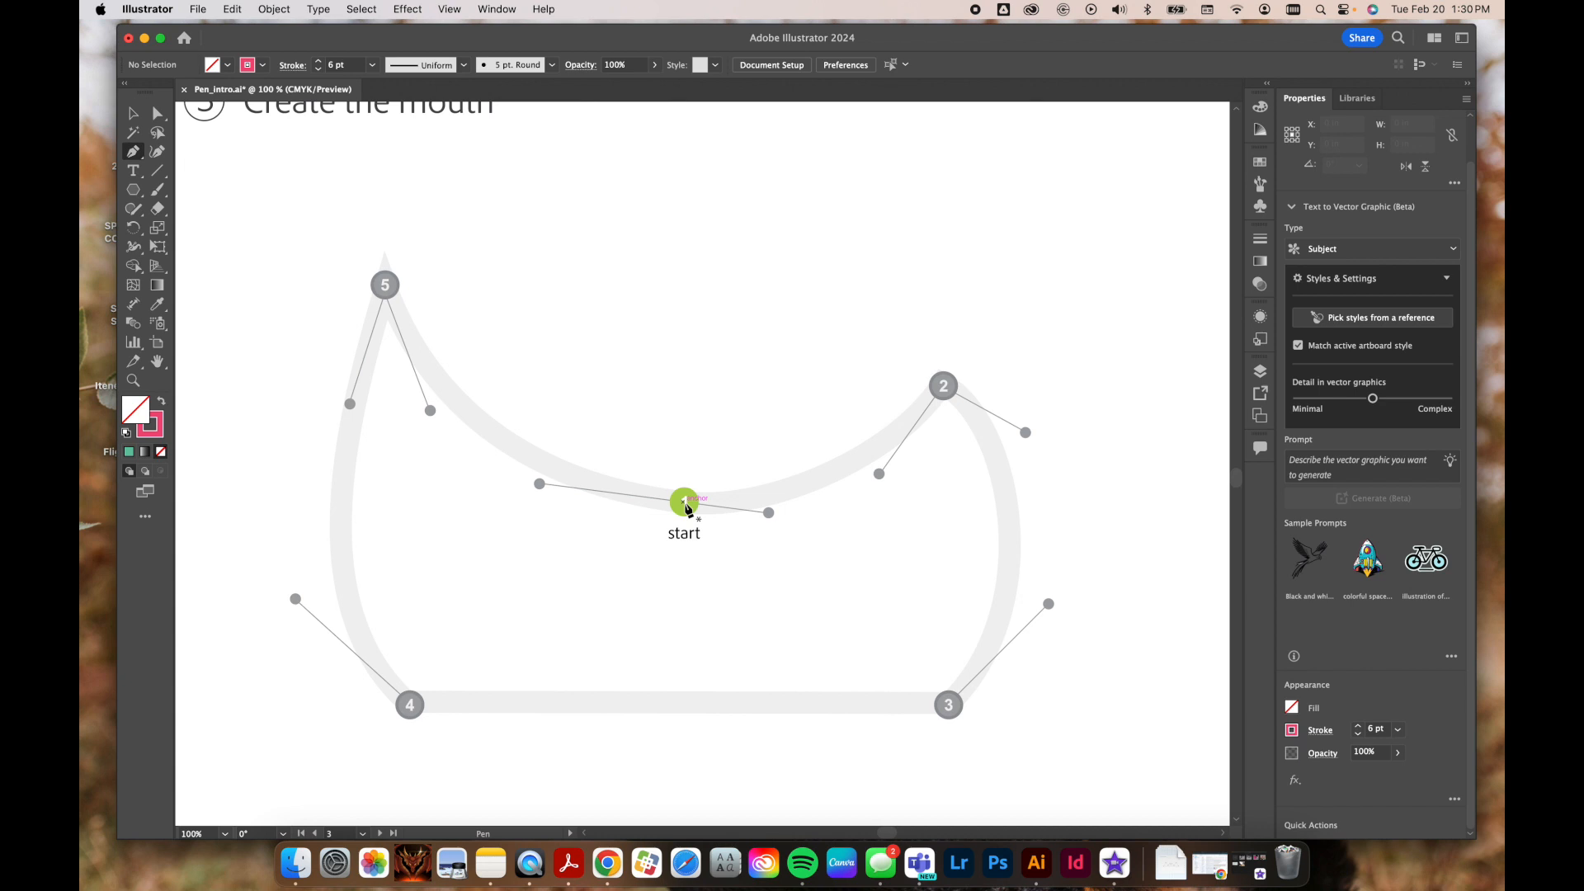
left_click_drag(684, 501, 769, 513)
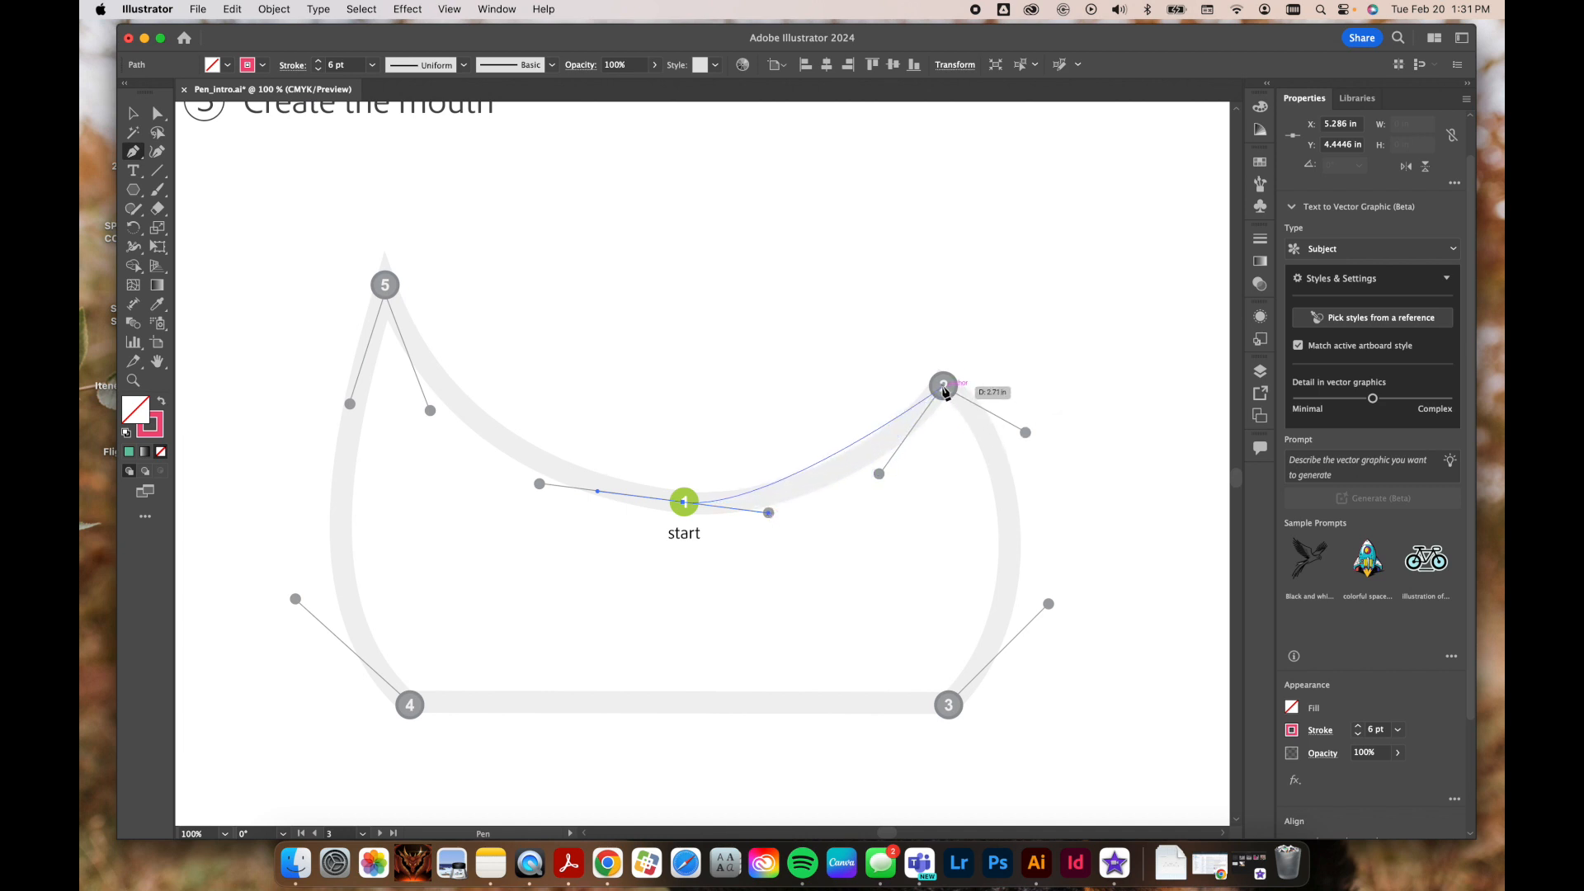
left_click_drag(943, 388, 1005, 305)
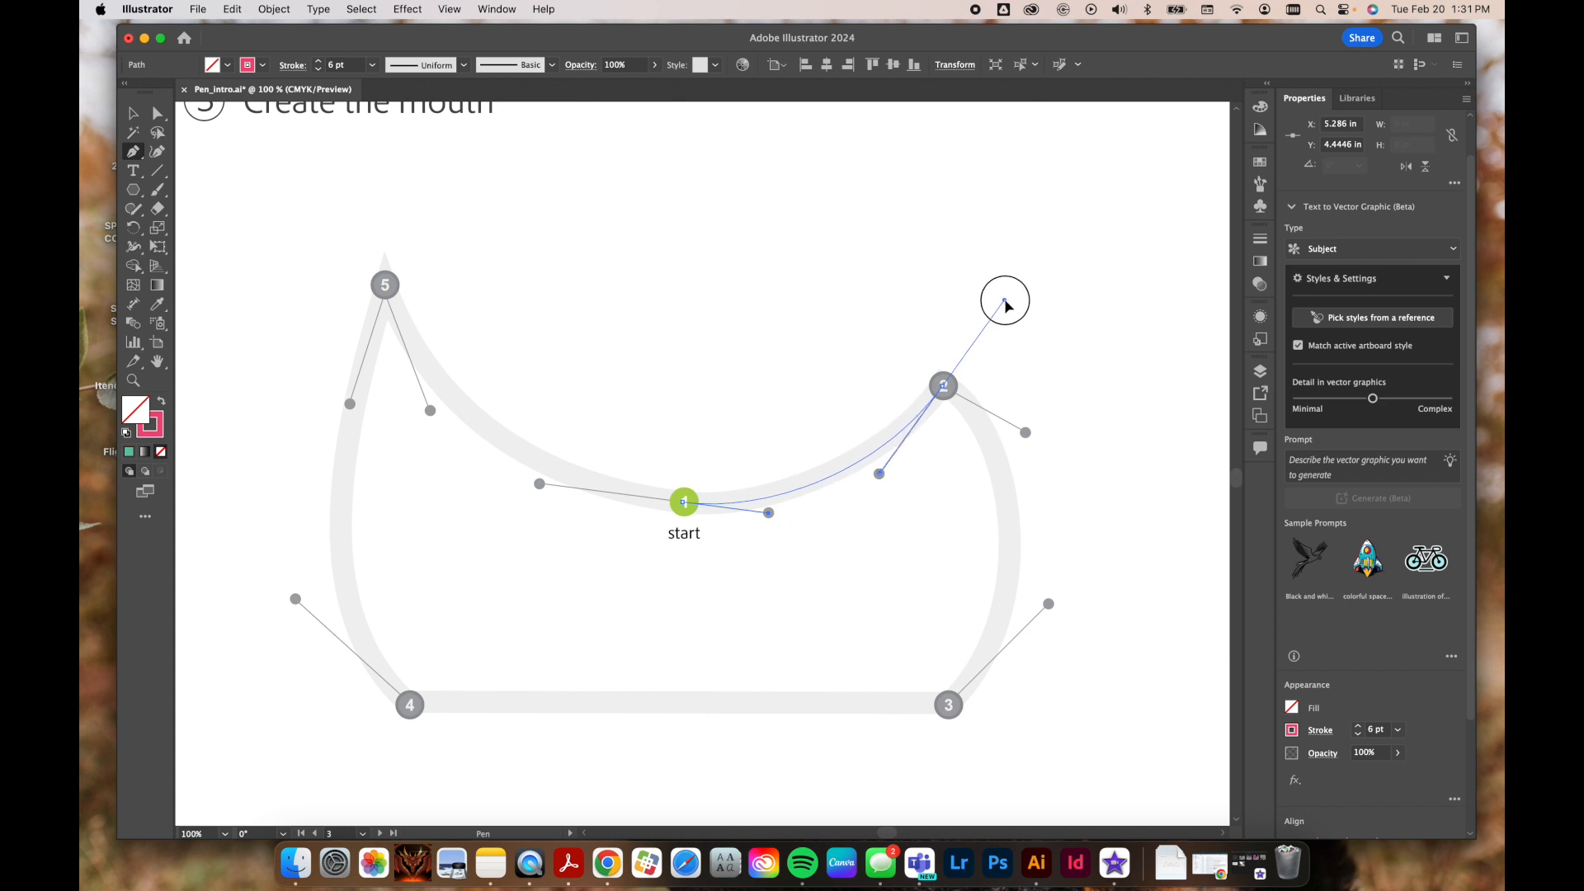
left_click_drag(1005, 301, 1004, 302)
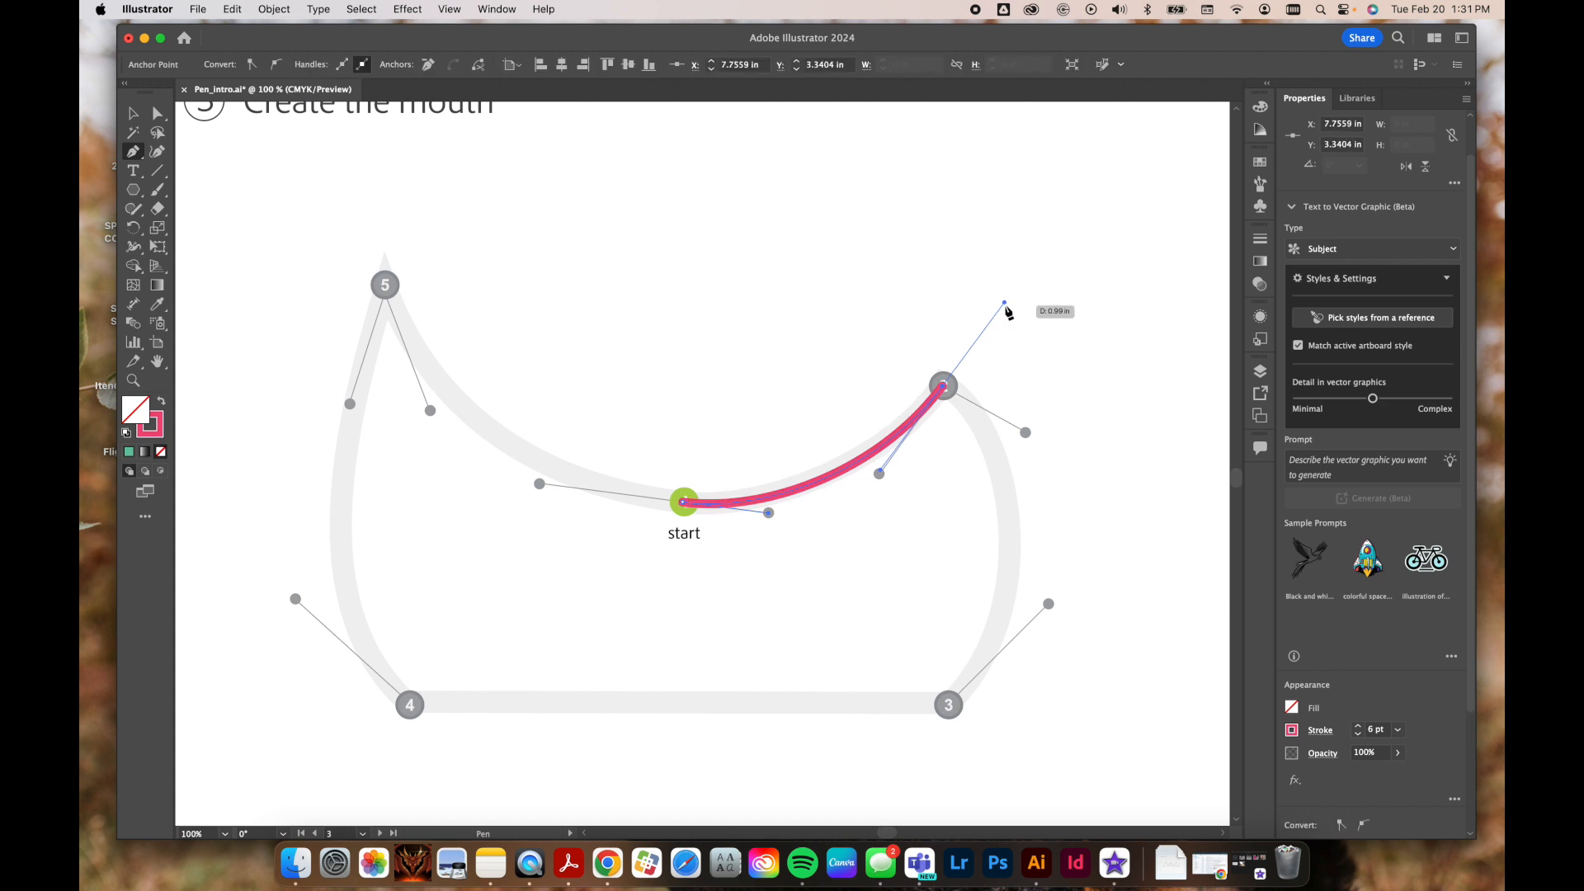
left_click(944, 388)
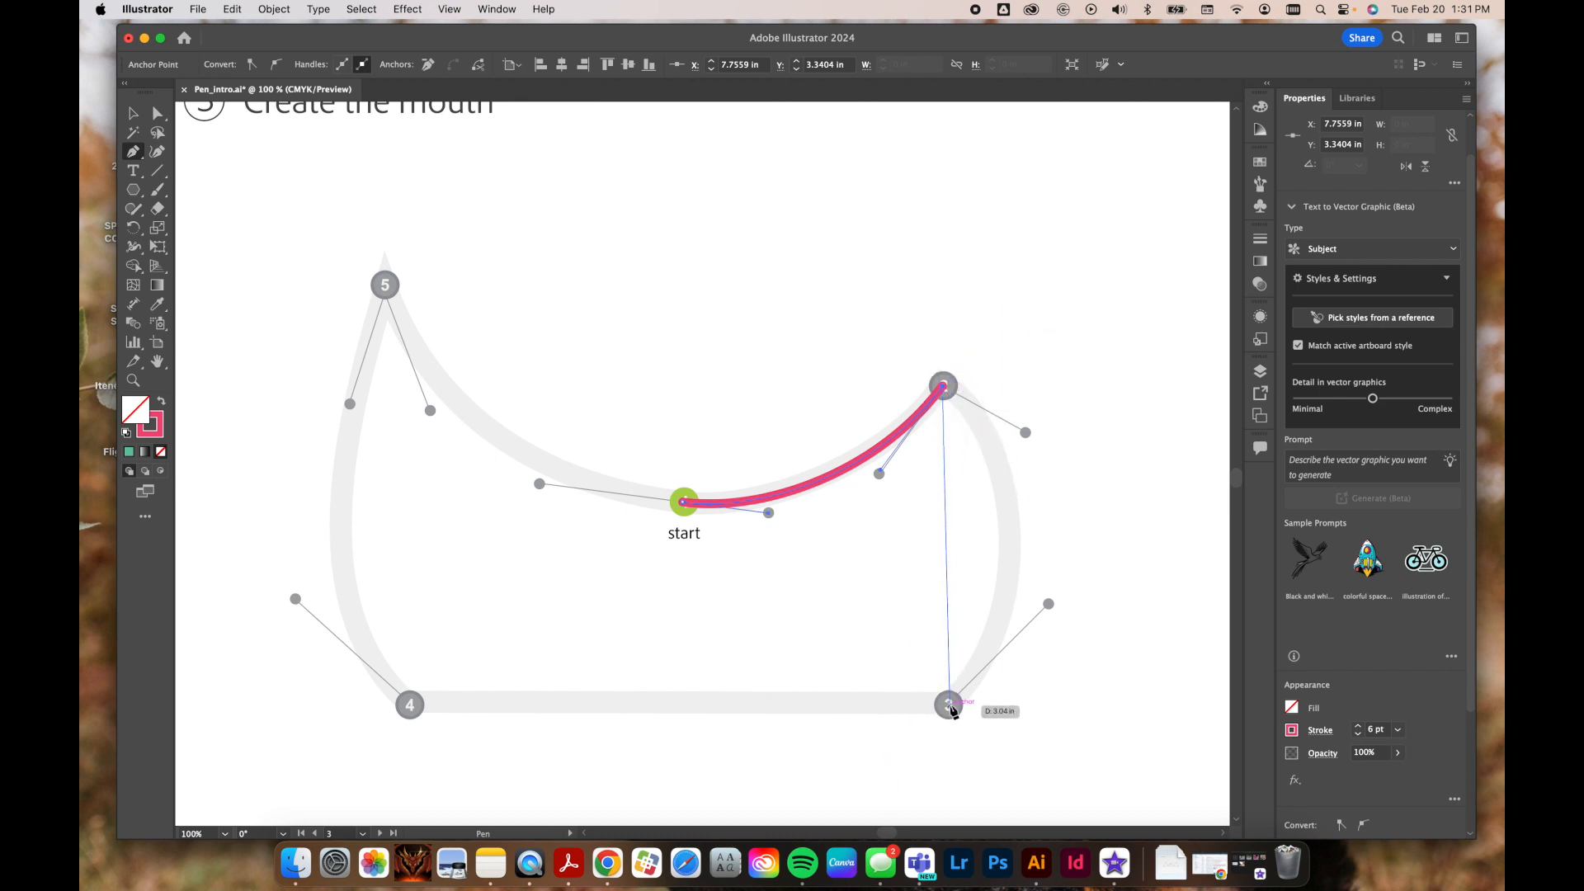
Step: Continue the path with a curve to point 3, remove its outgoing handle, and add a straight base segment to point 4
left_click_drag(949, 705, 800, 602)
key("super+minus")
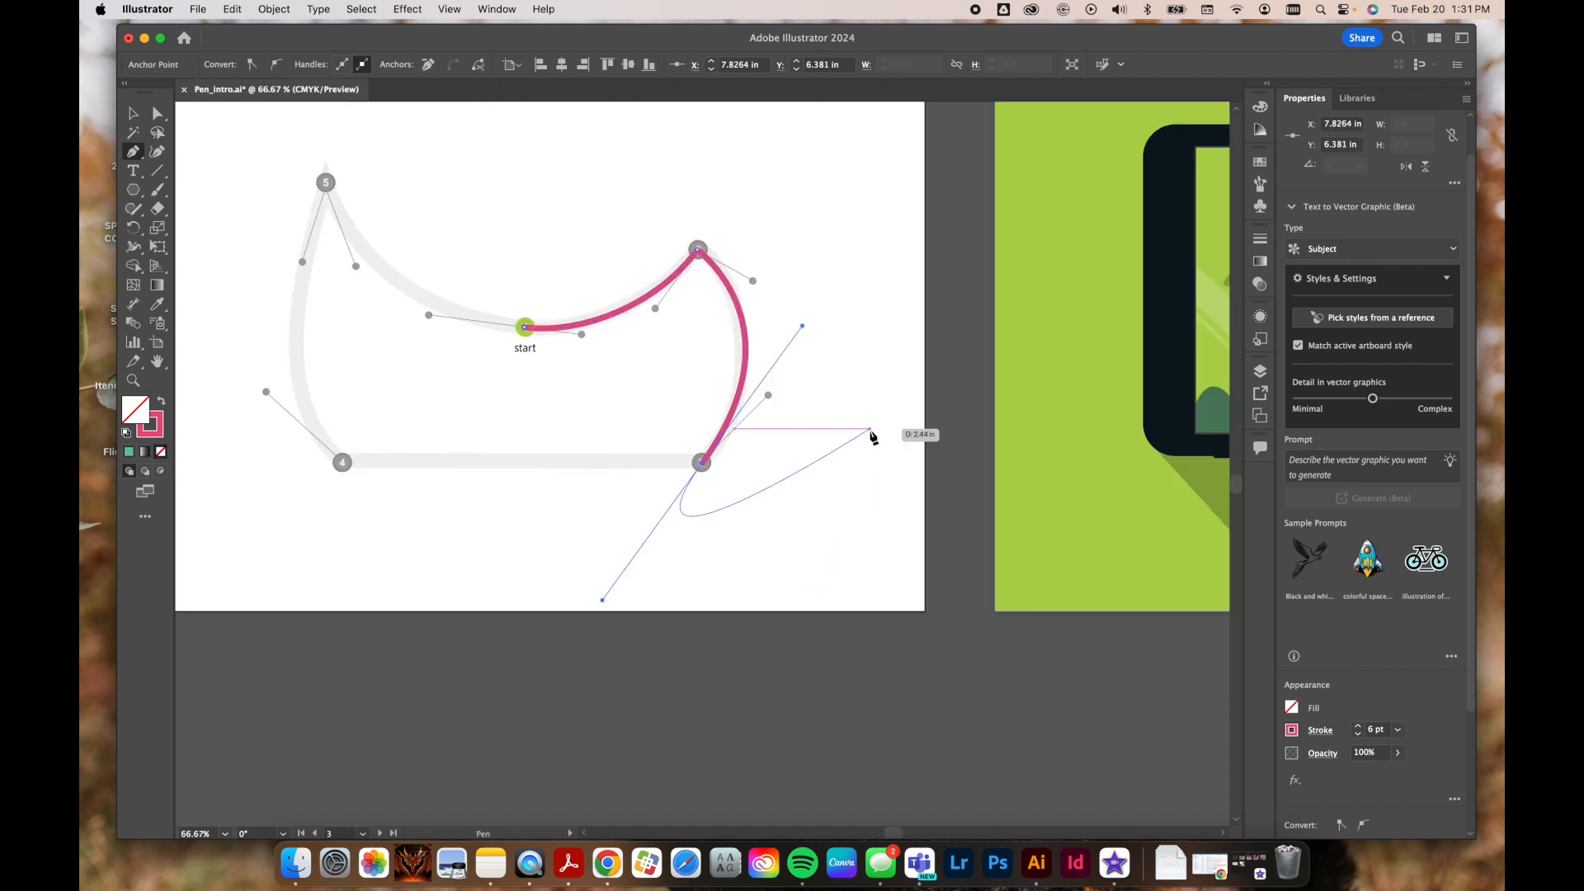
scroll(649, 487, "left", 3)
scroll(648, 487, "up", 2)
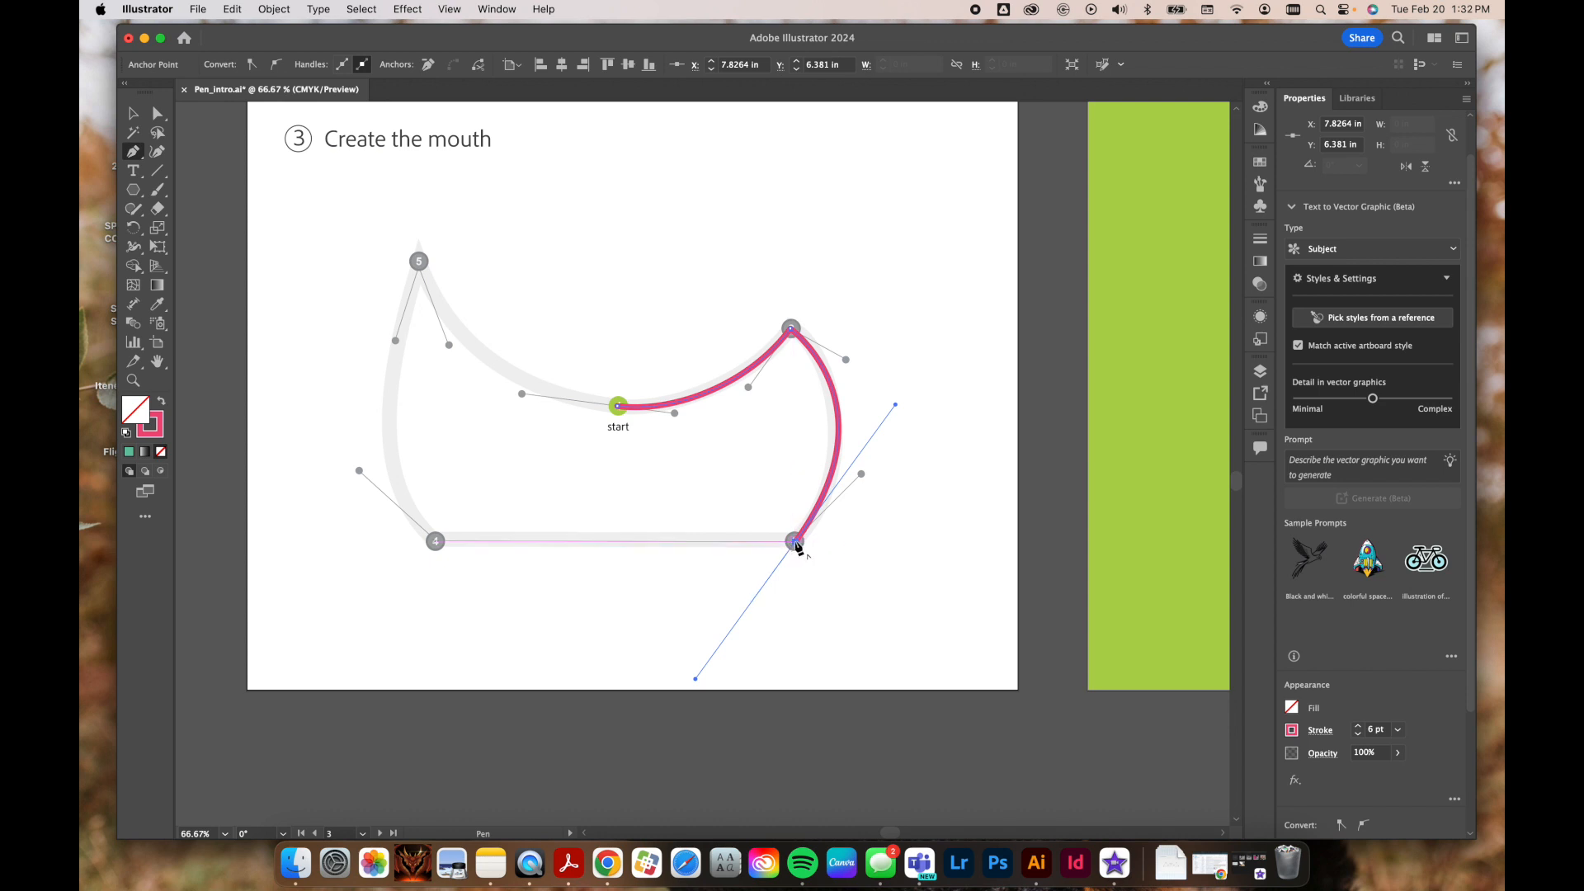
left_click(796, 543)
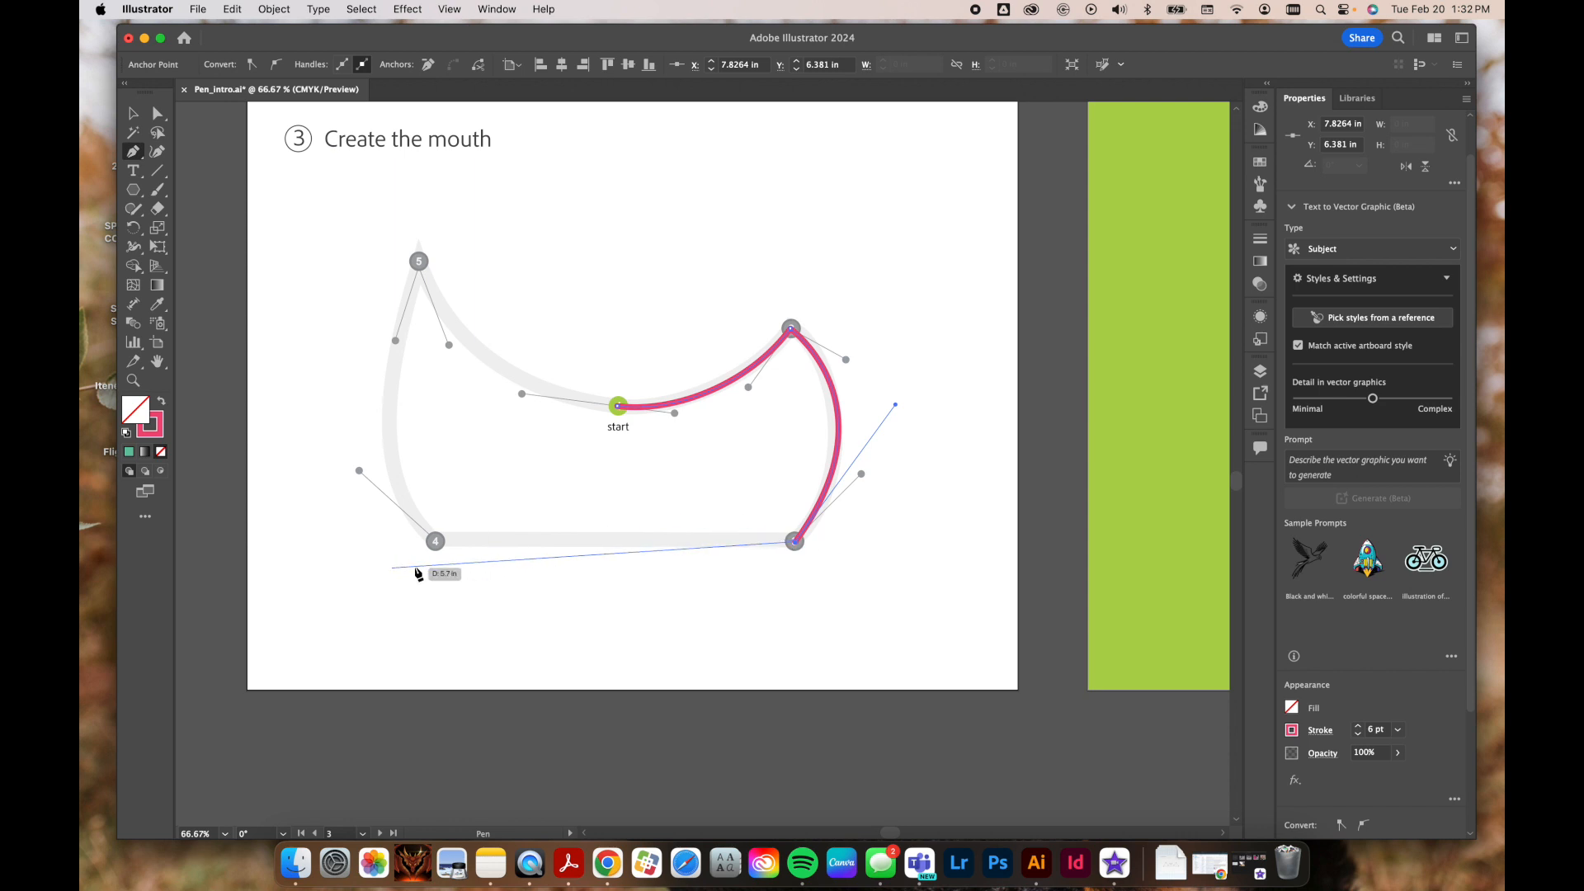
left_click(435, 542)
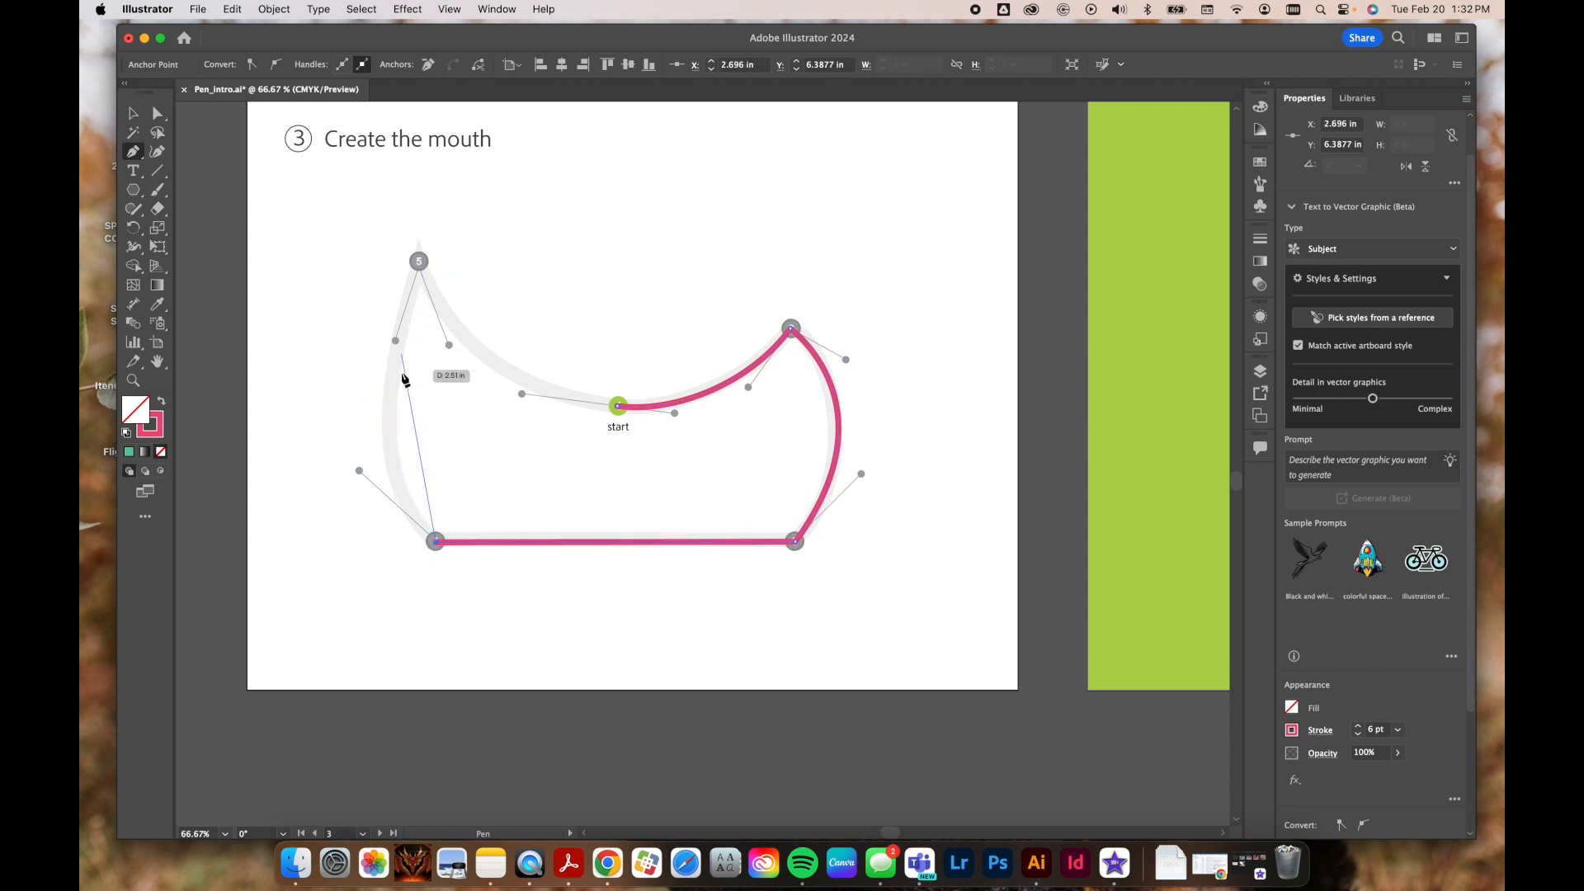
Step: Curve the path up to point 5 and remove its outgoing handle to make a sharp corner
scroll(412, 346, "up", 3)
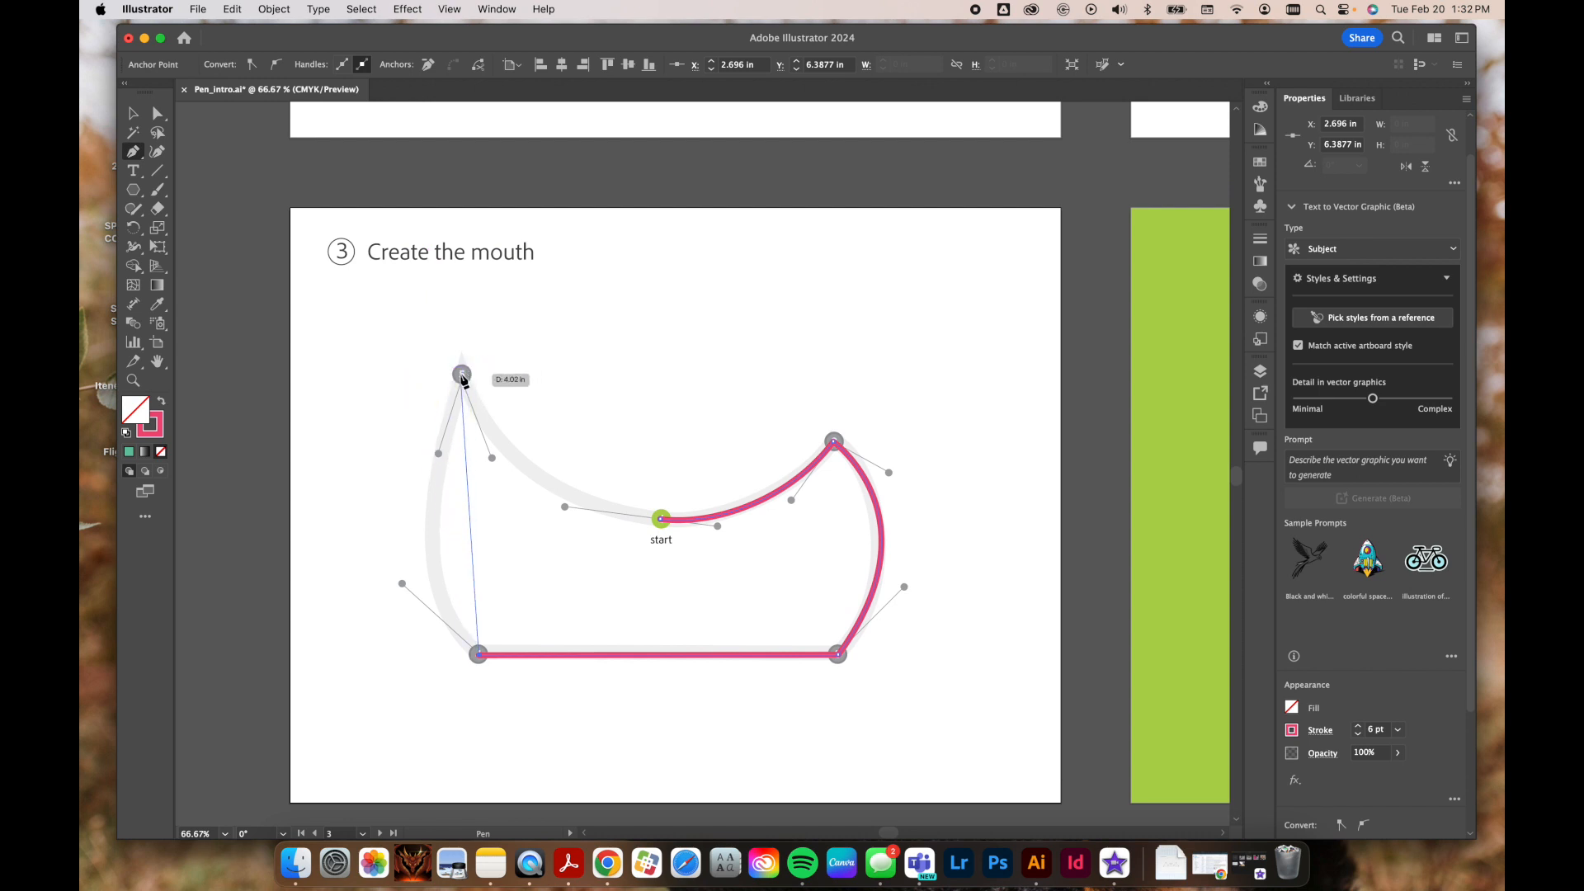
left_click(461, 375)
left_click_drag(462, 375, 528, 143)
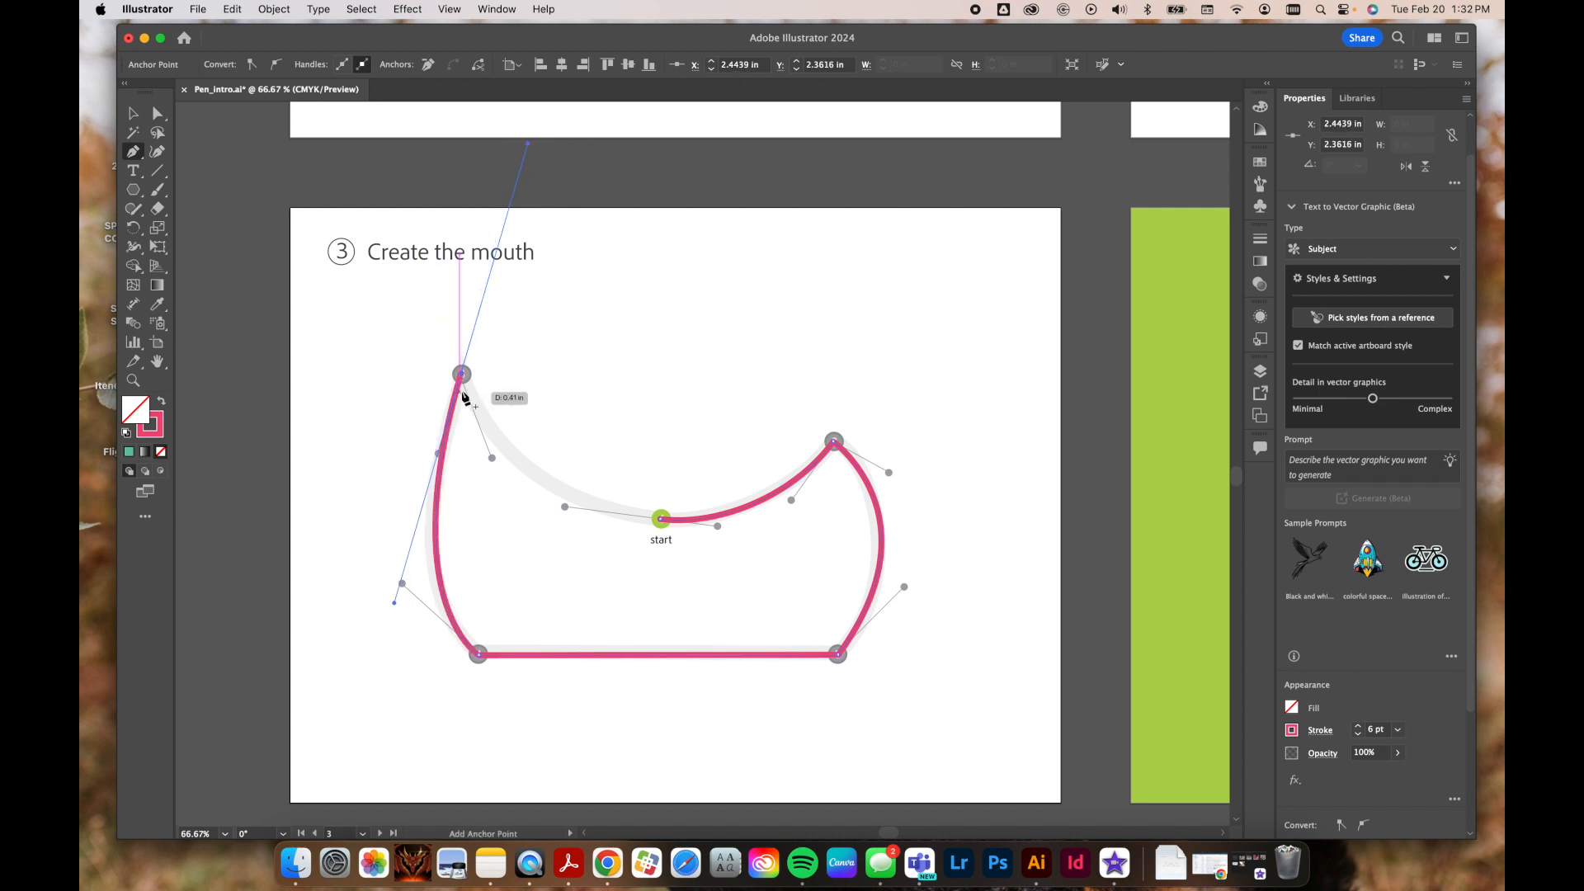
left_click(463, 376)
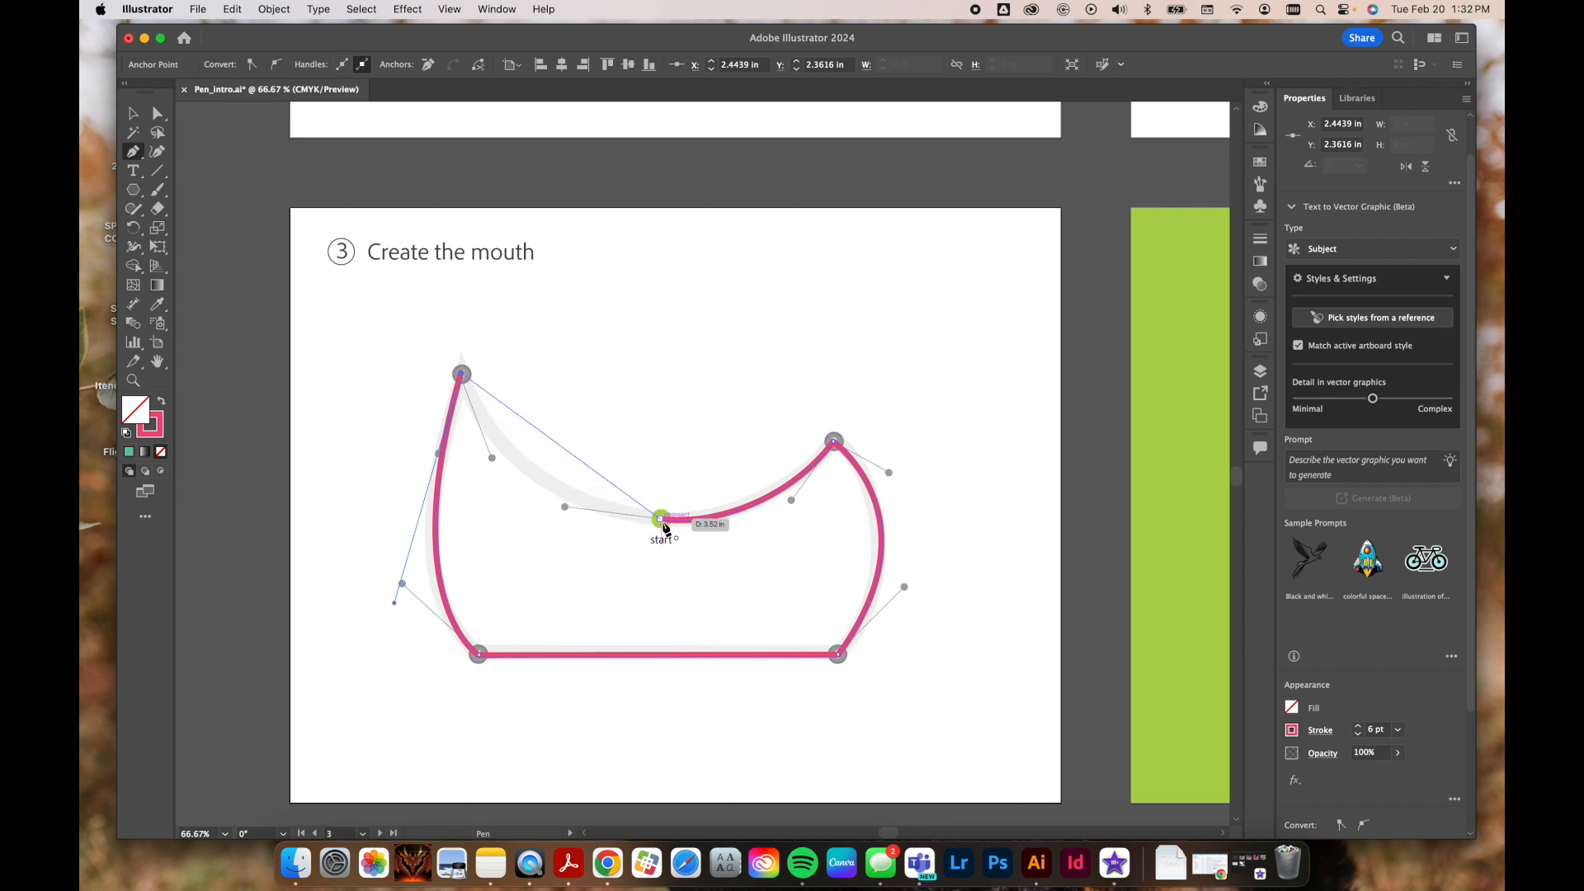
Step: Close the mouth at point 1 with a curved segment matching the guide, discarding the straight closing attempt
left_click(661, 520)
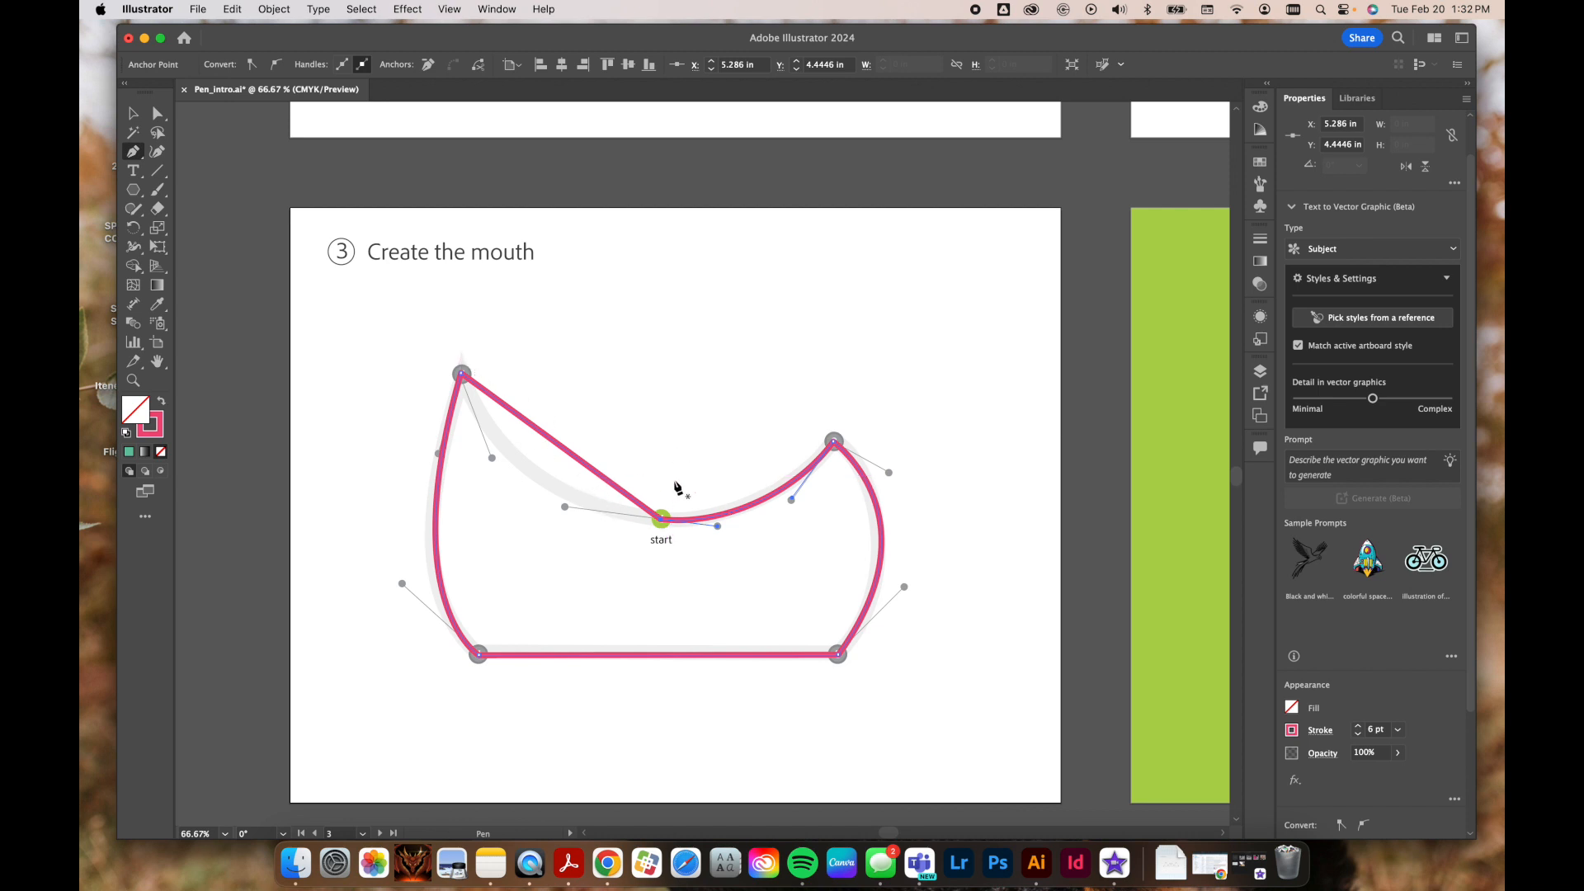
key("super+z")
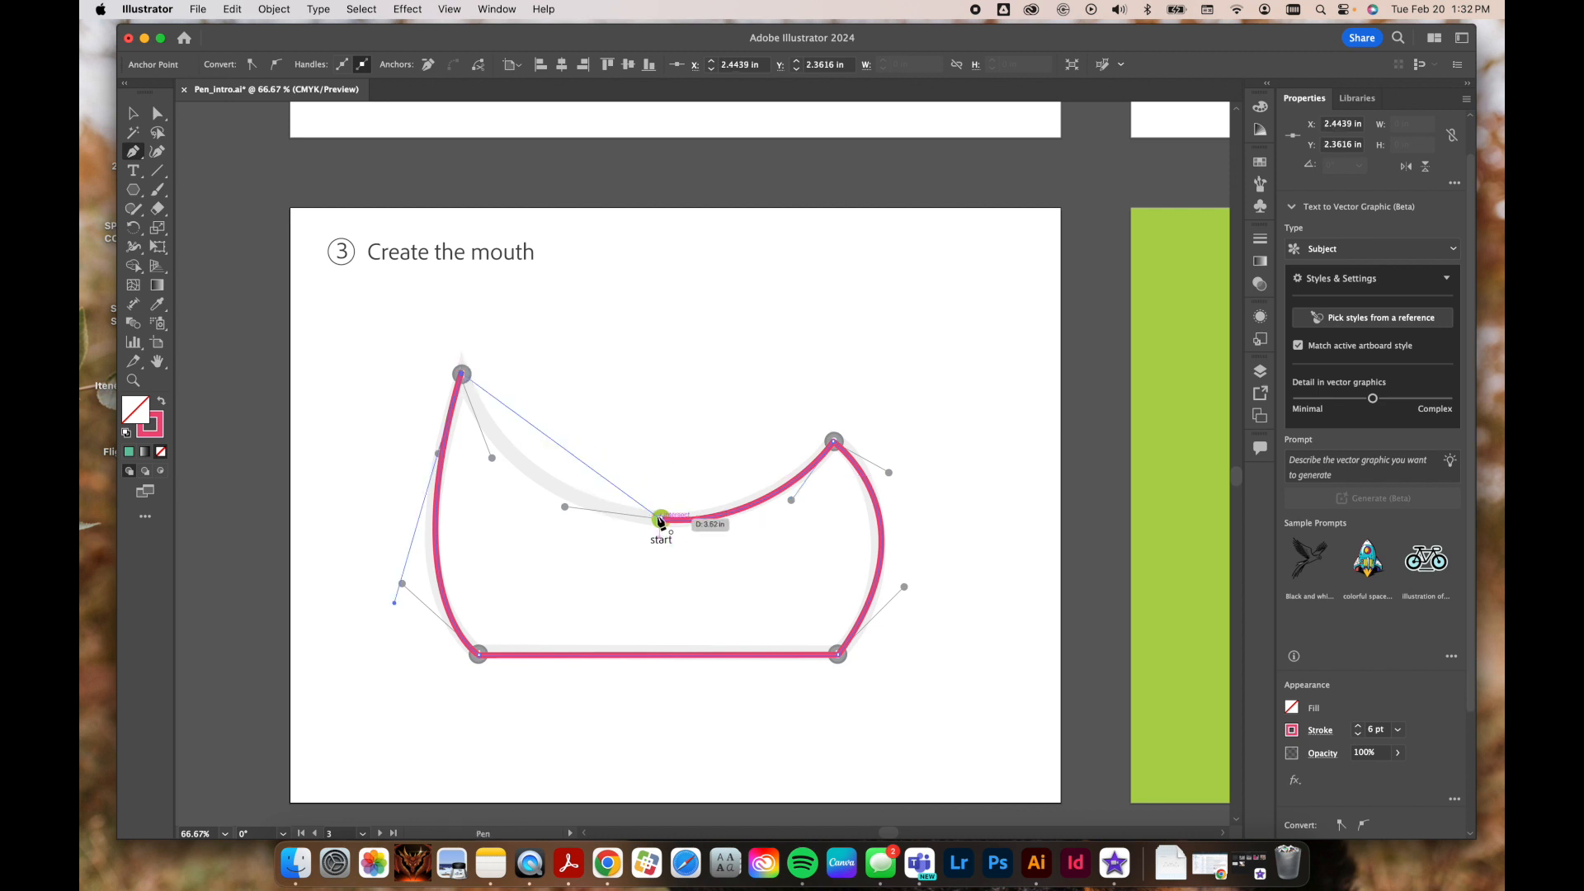
left_click_drag(660, 521, 717, 525)
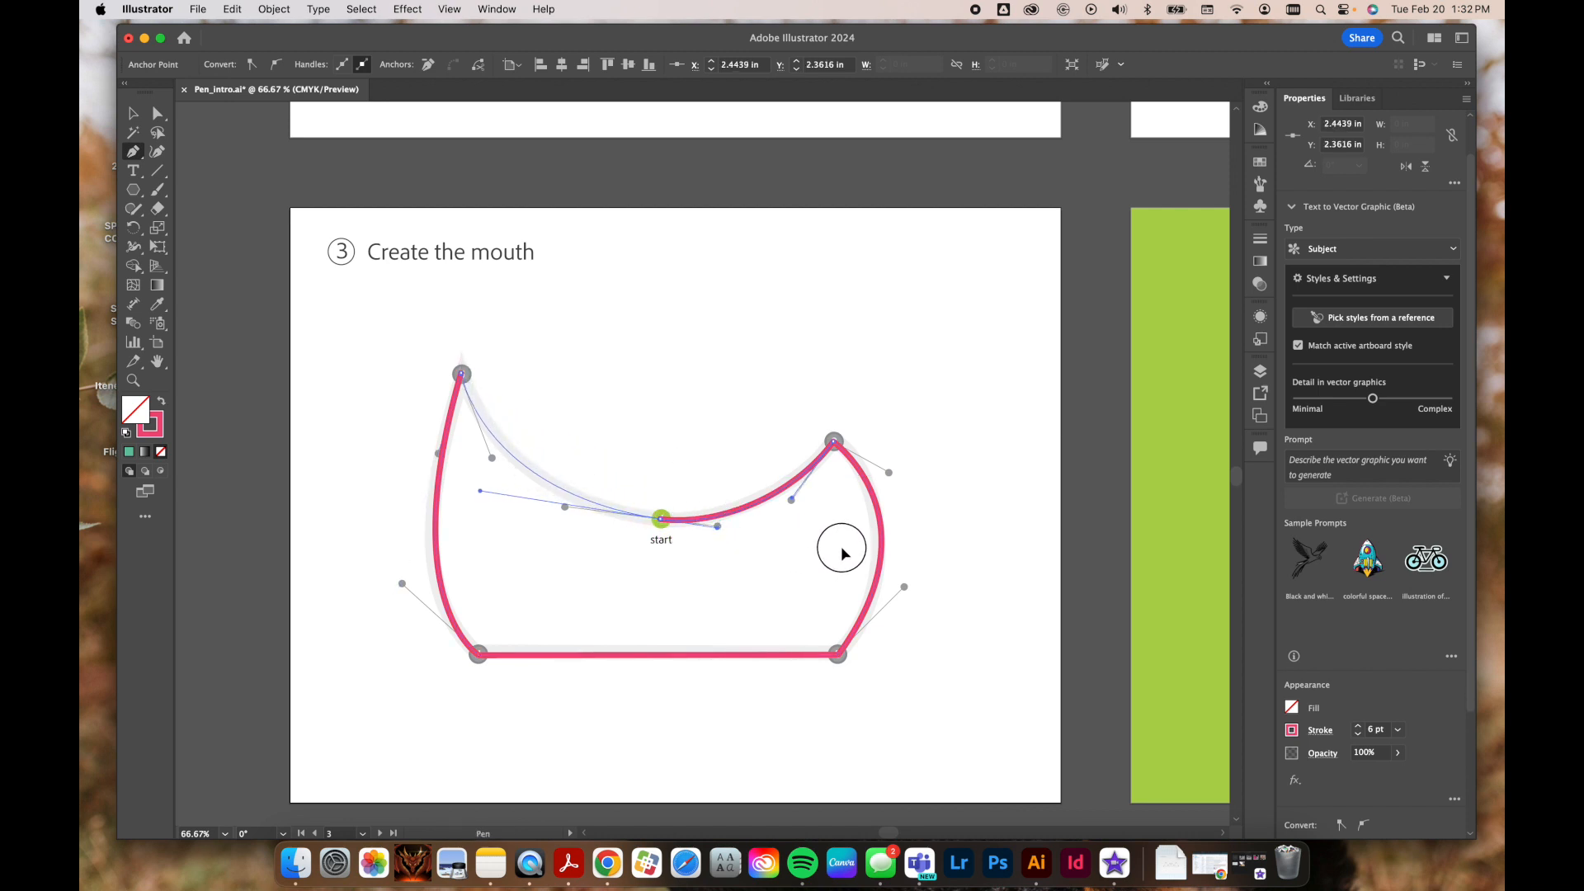
key("v")
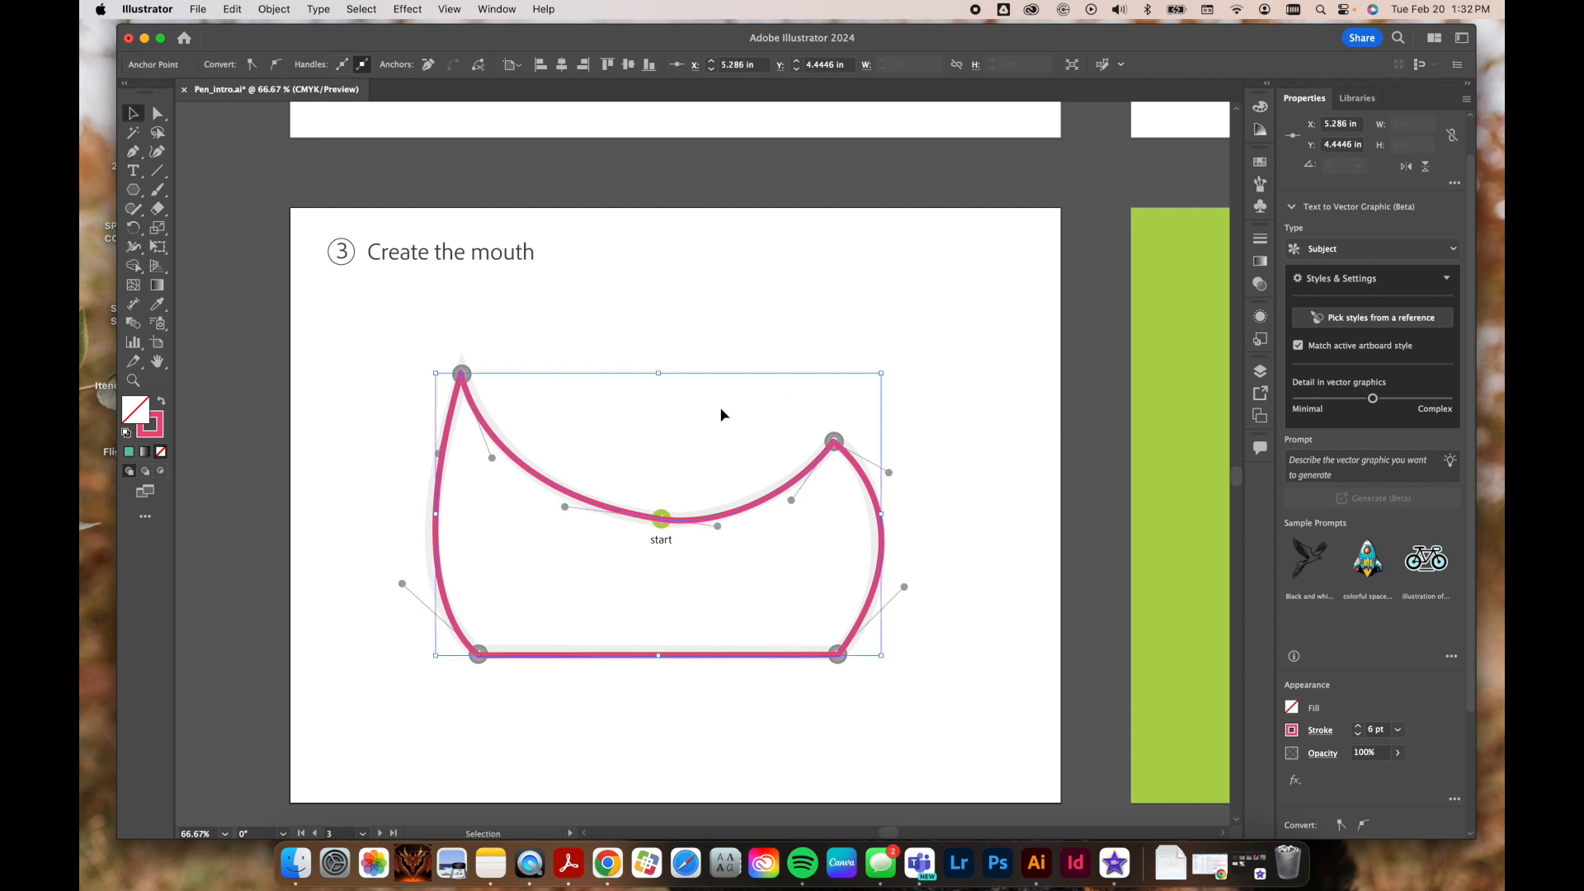
Step: Delete the retraced mouth path from the artboard
key("super+equal")
key("super+equal")
key("super+minus")
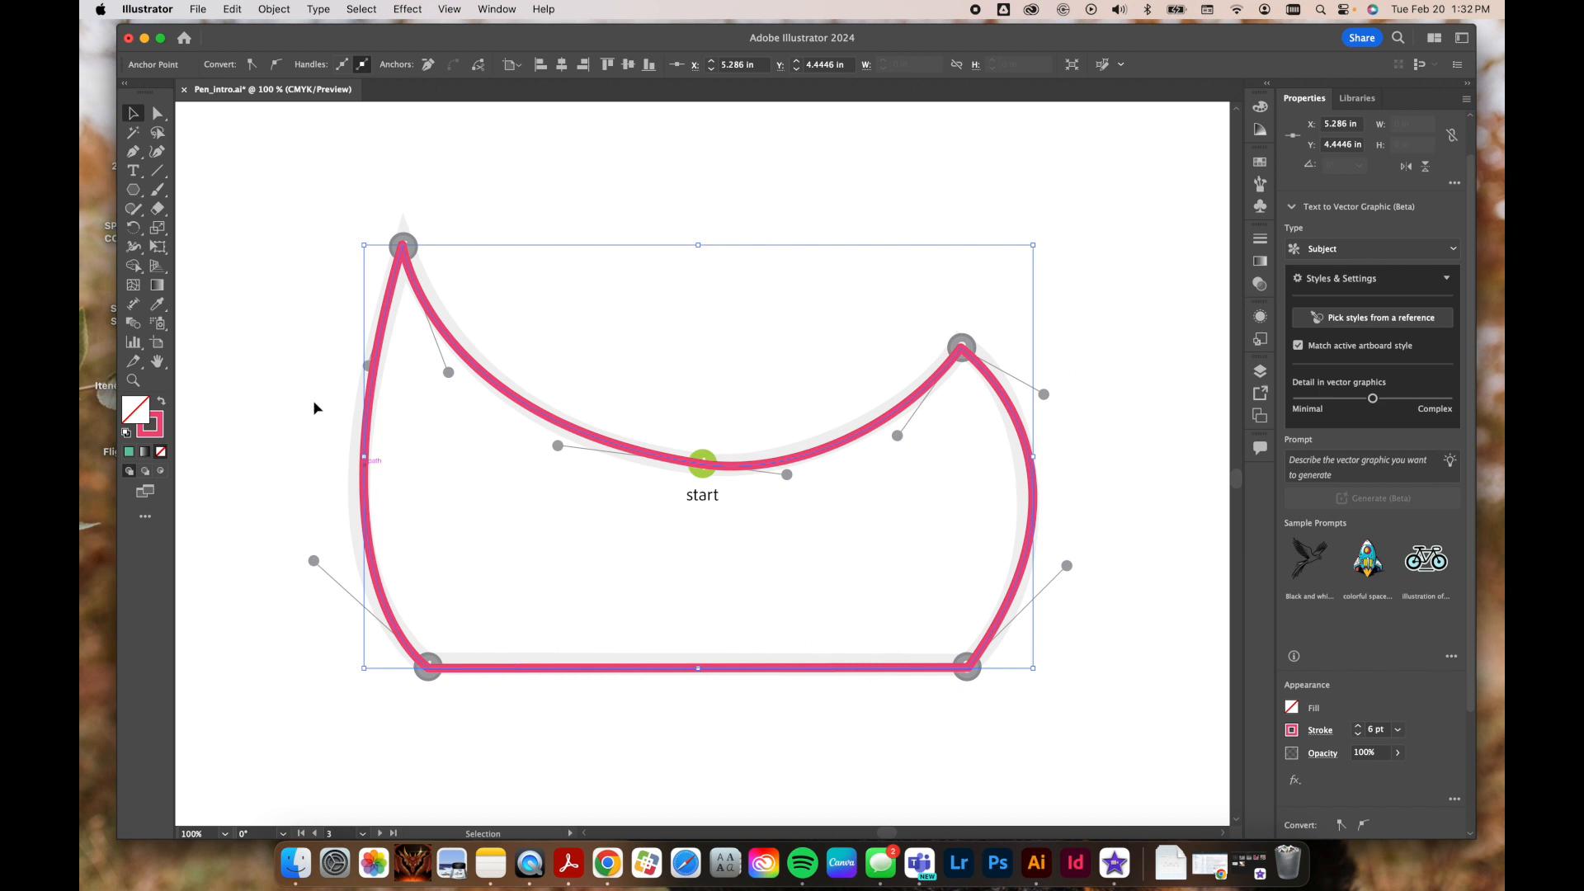
key("super+minus")
key("super+minus")
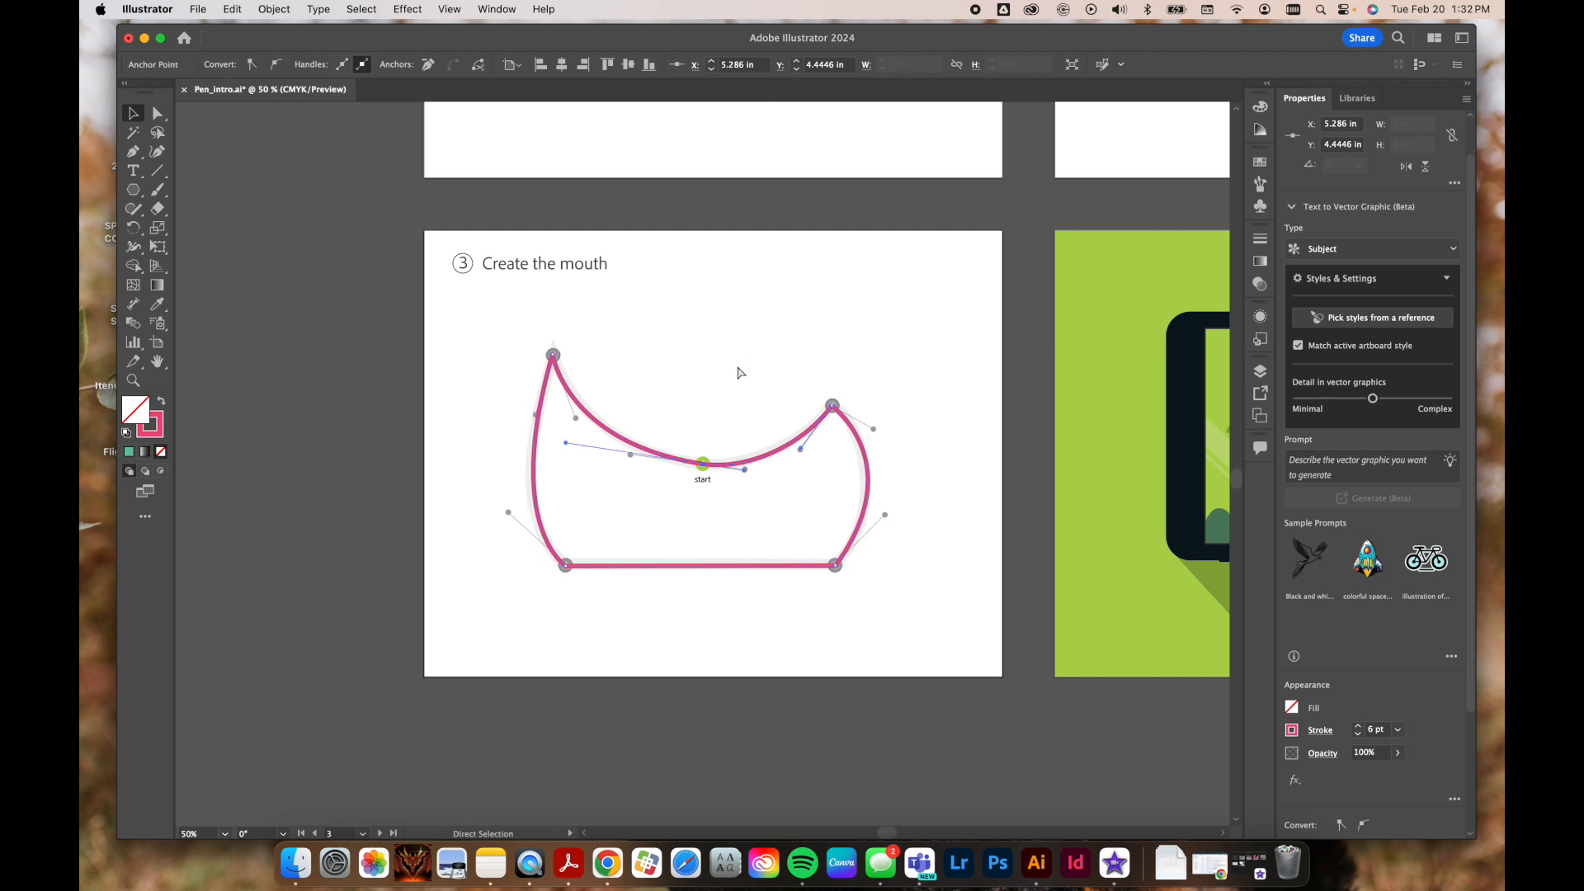
key("super+equal")
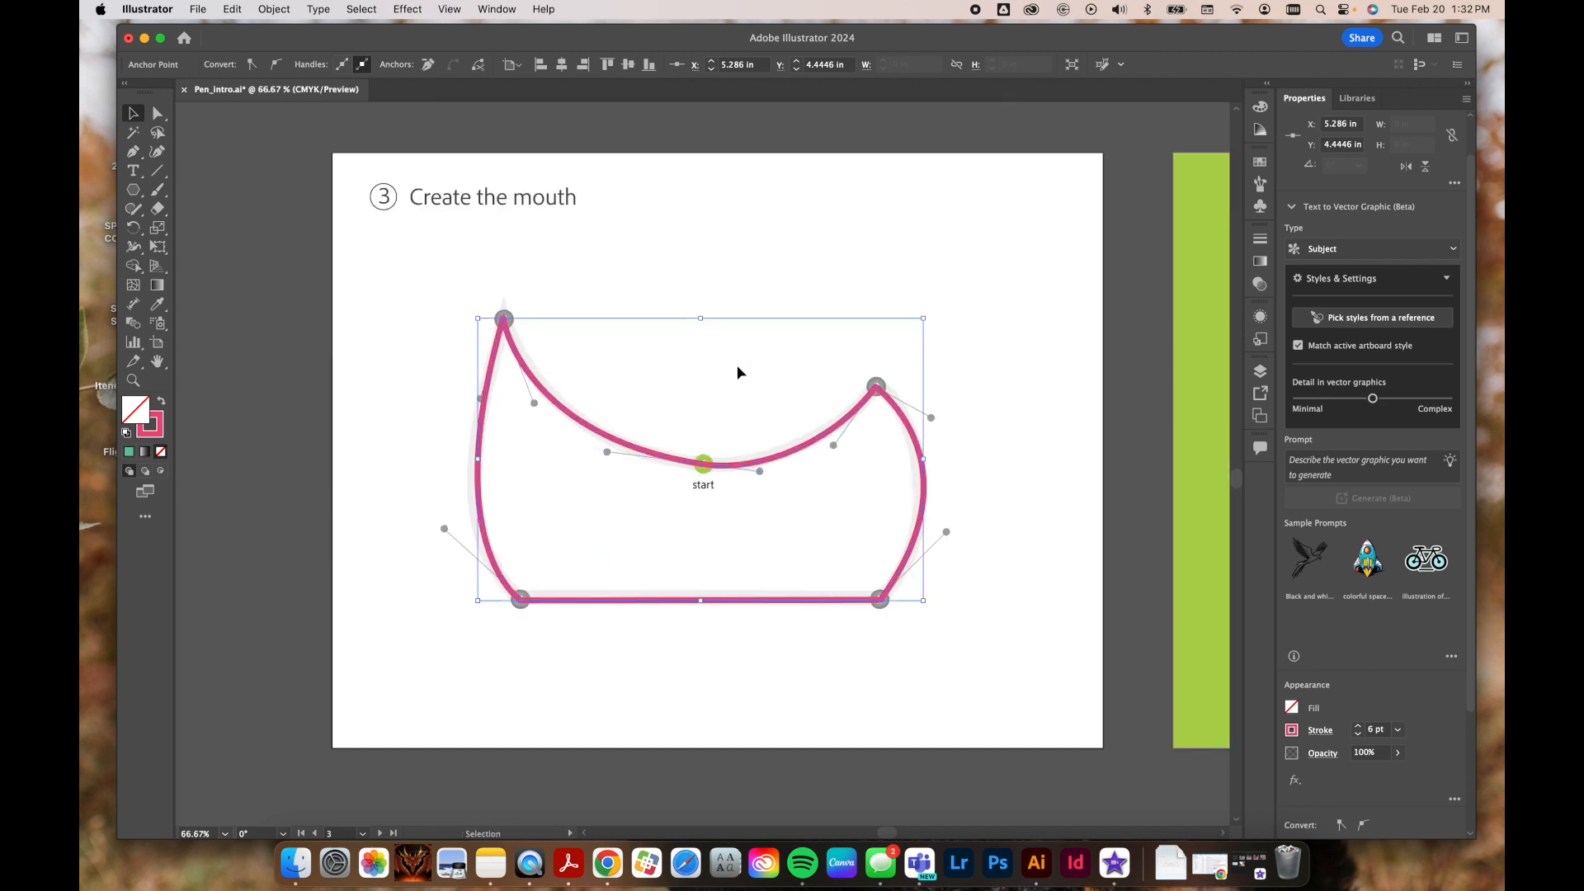
left_click(799, 443)
key("Delete")
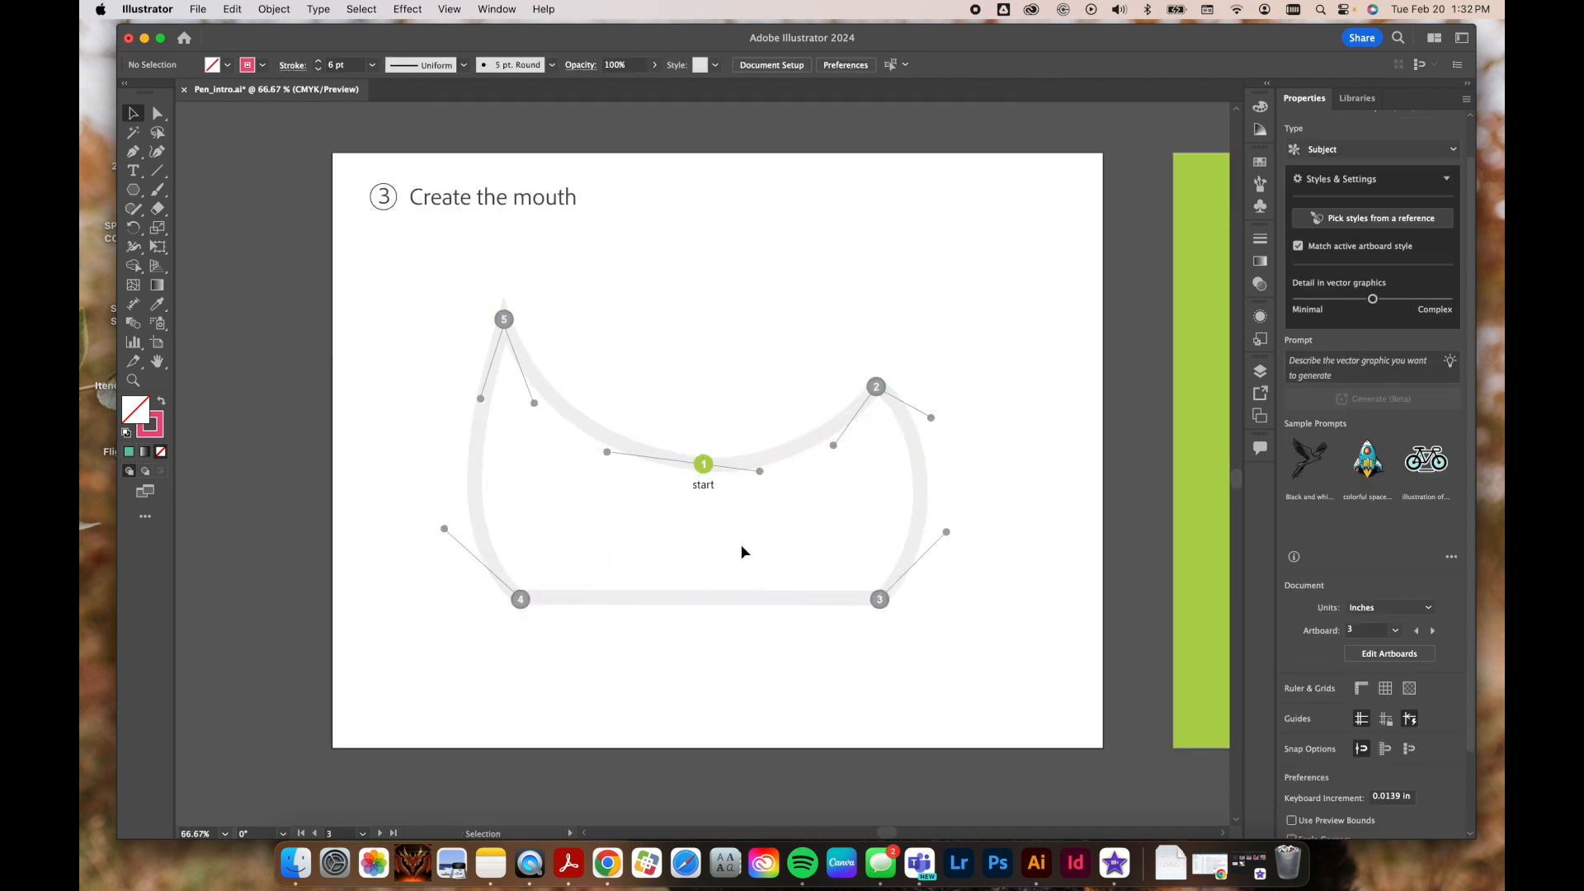
Step: Look over the teeth and antennae artboards above the mouth exercise
scroll(767, 515, "right", 5)
scroll(768, 516, "up", 8)
scroll(767, 515, "right", 5)
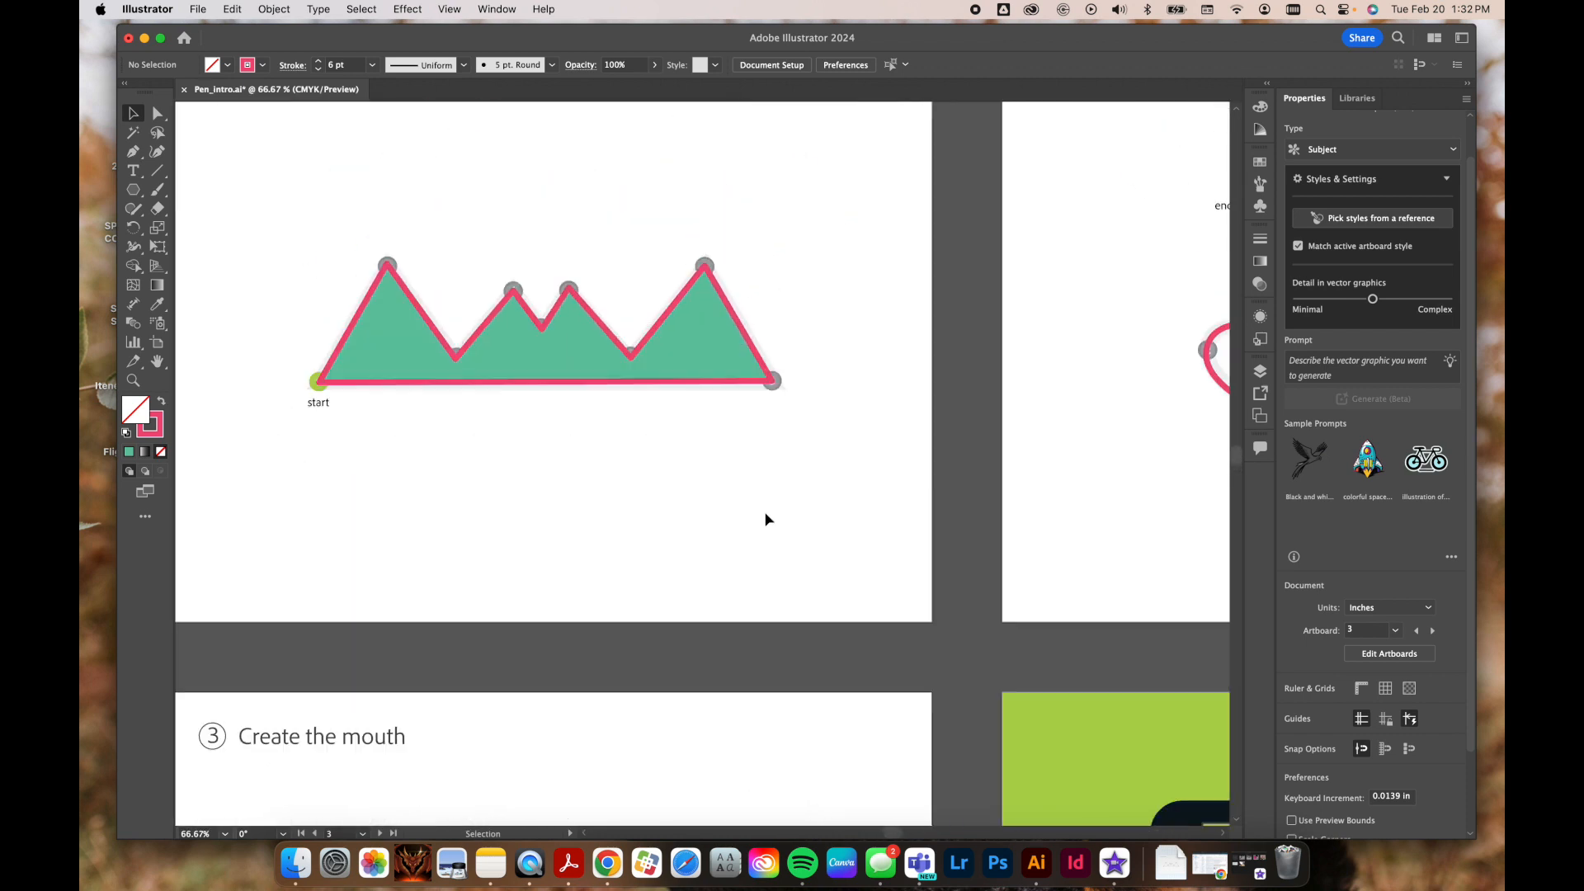
scroll(766, 518, "left", 4)
scroll(765, 518, "up", 2)
scroll(764, 520, "down", 4)
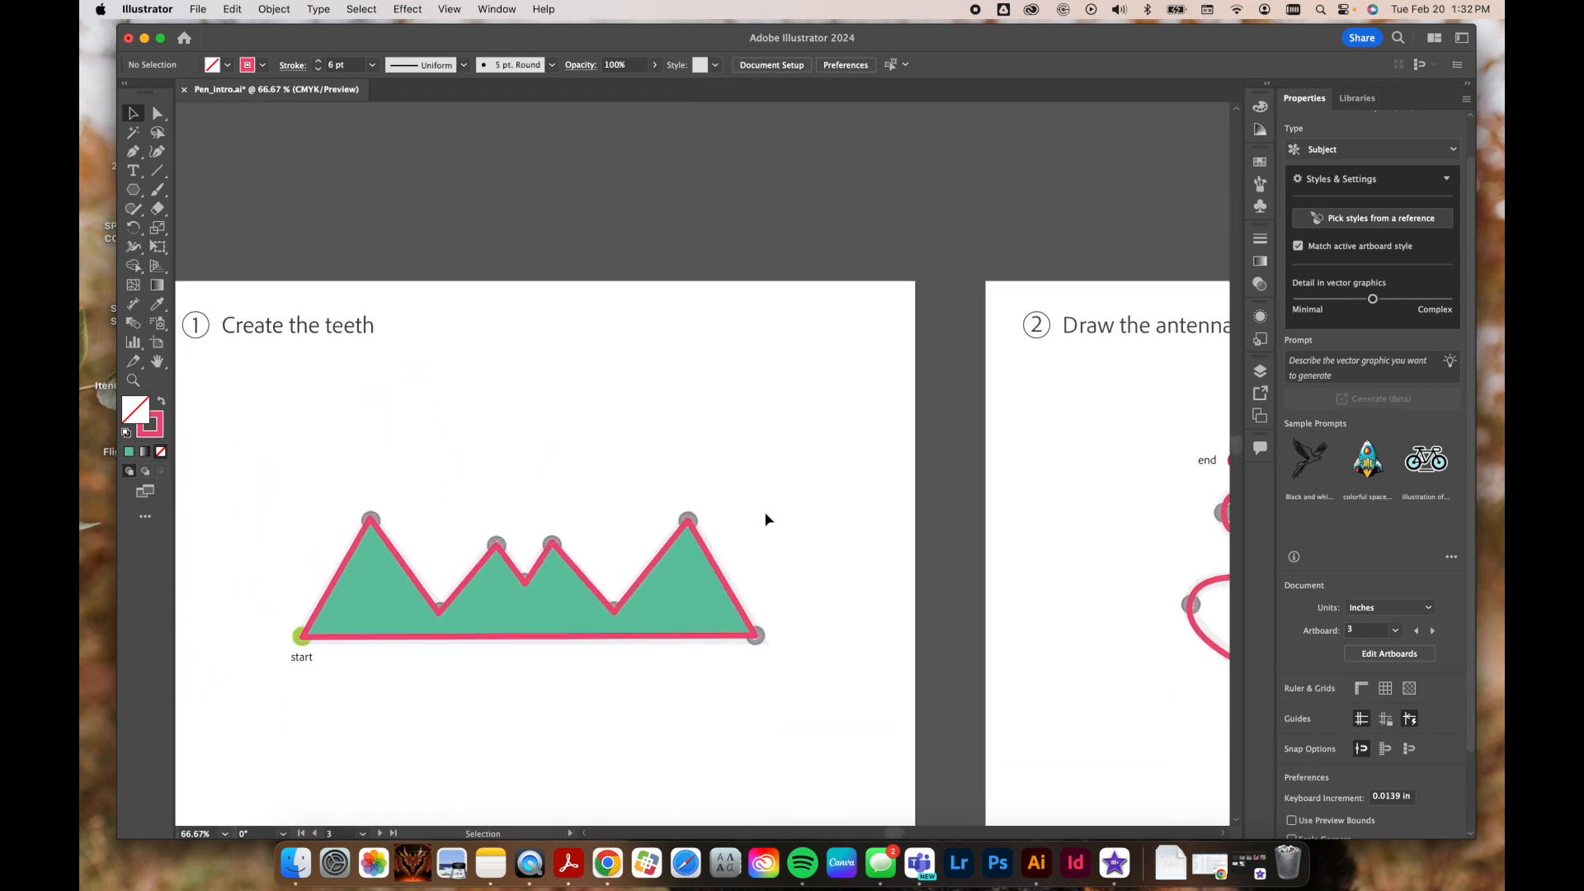
scroll(752, 535, "down", 3)
scroll(752, 534, "left", 2)
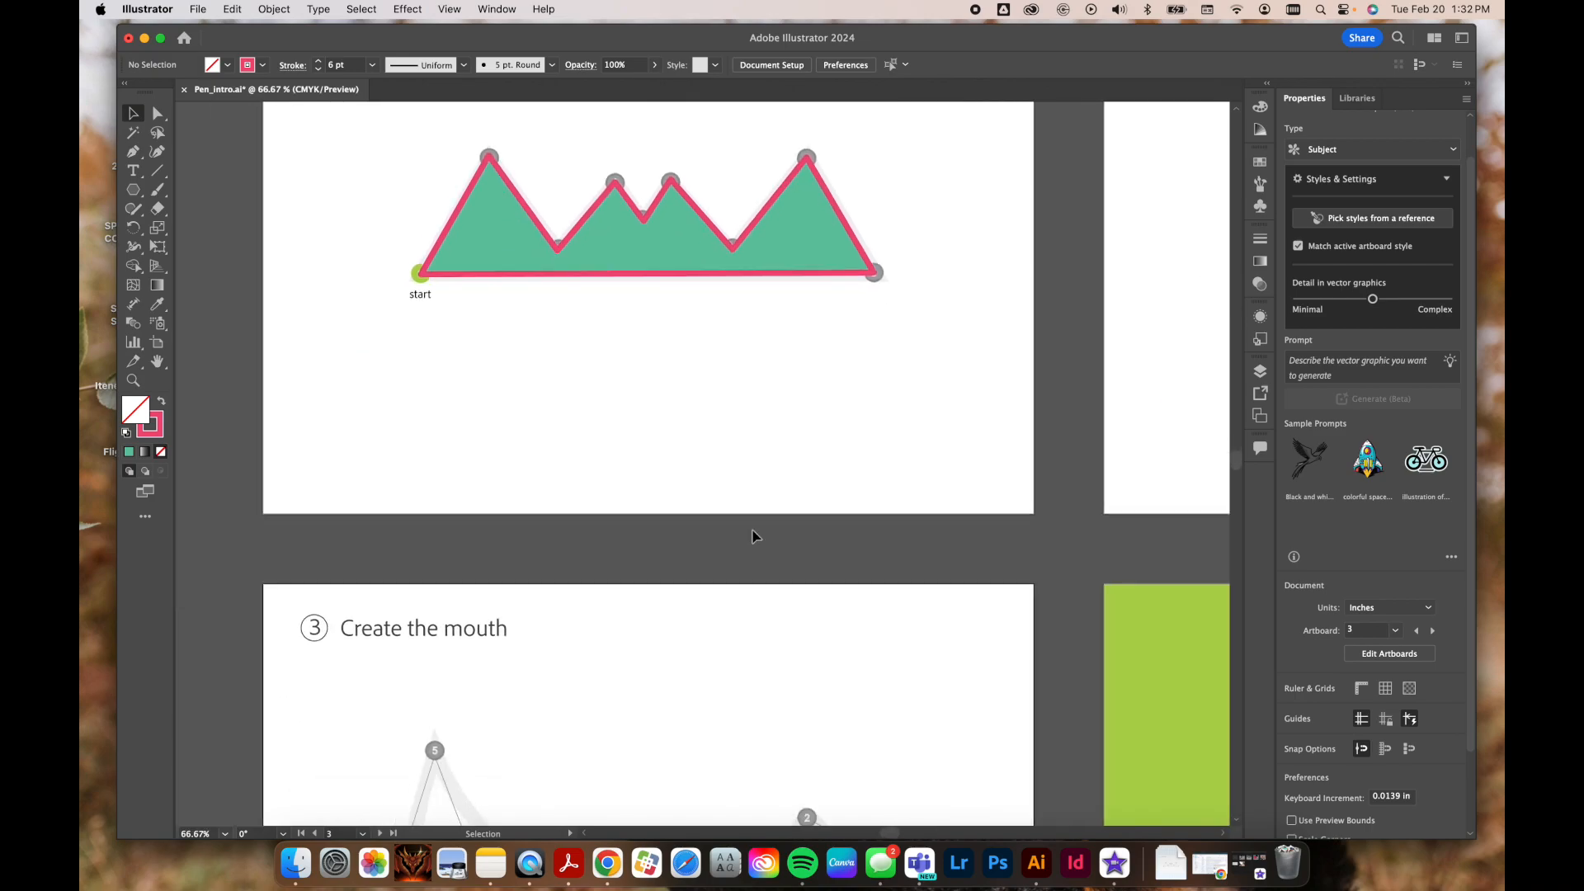